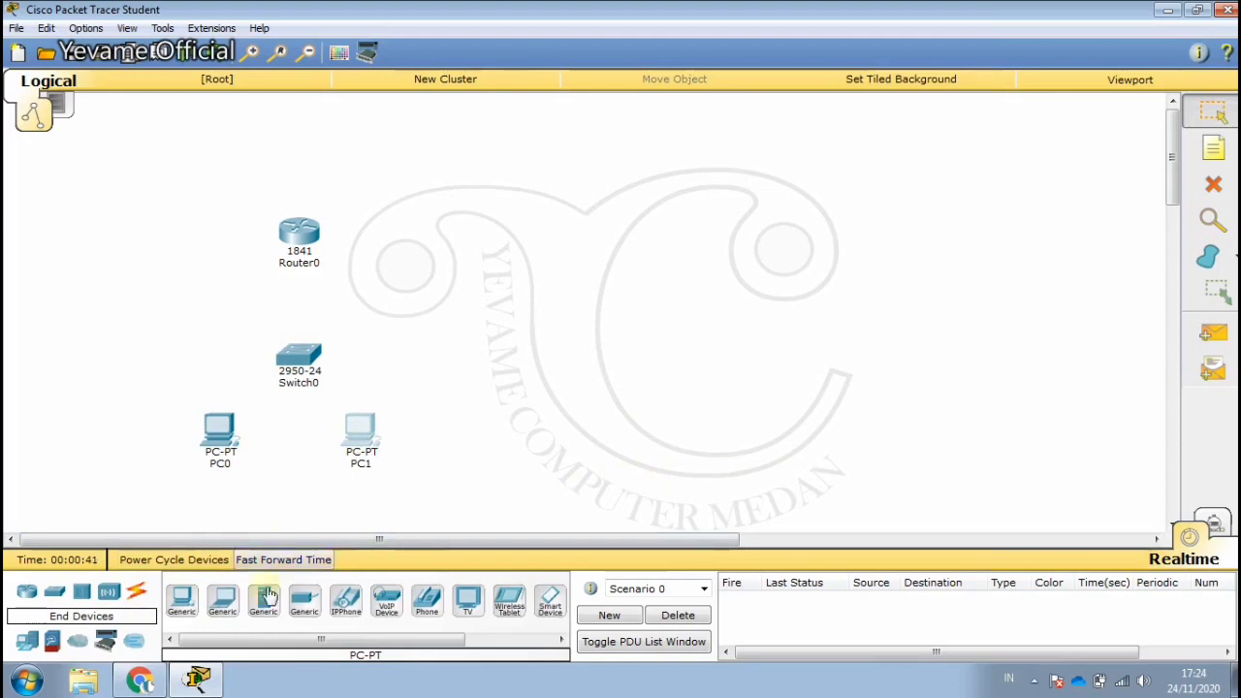
Step: Connect PC0's FastEthernet0 port to Switch0's FastEthernet0/1 port with a copper straight-through cable
left_click(137, 592)
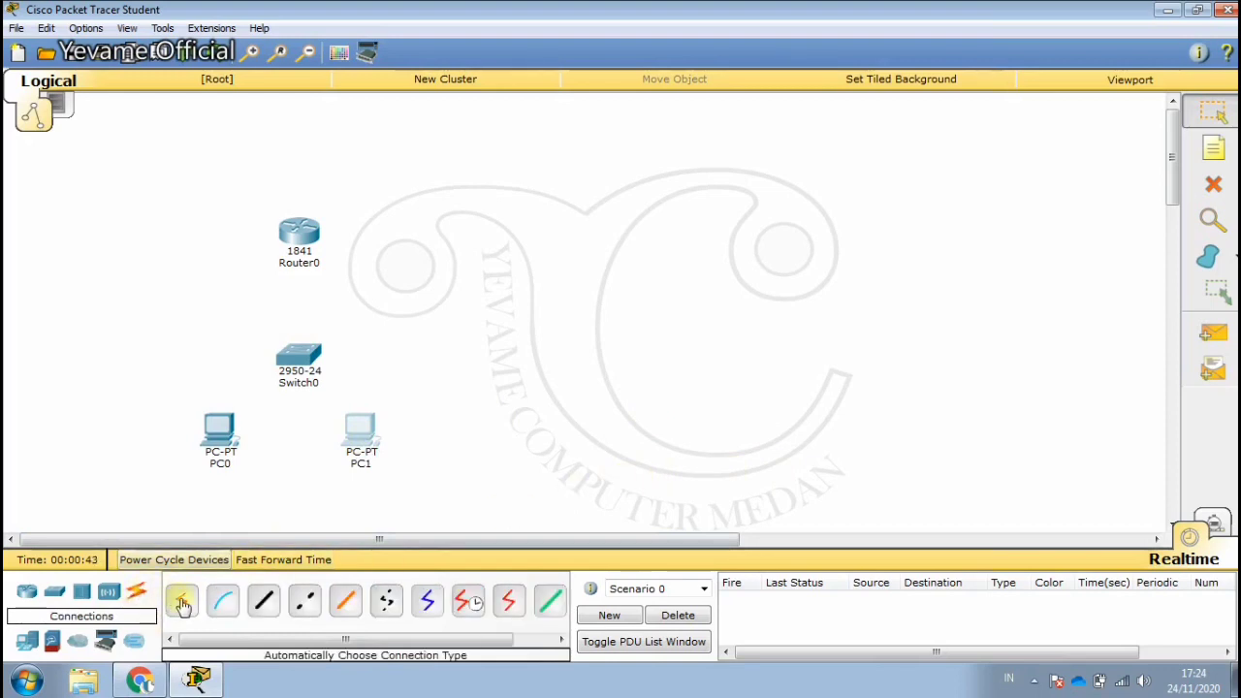
left_click(180, 598)
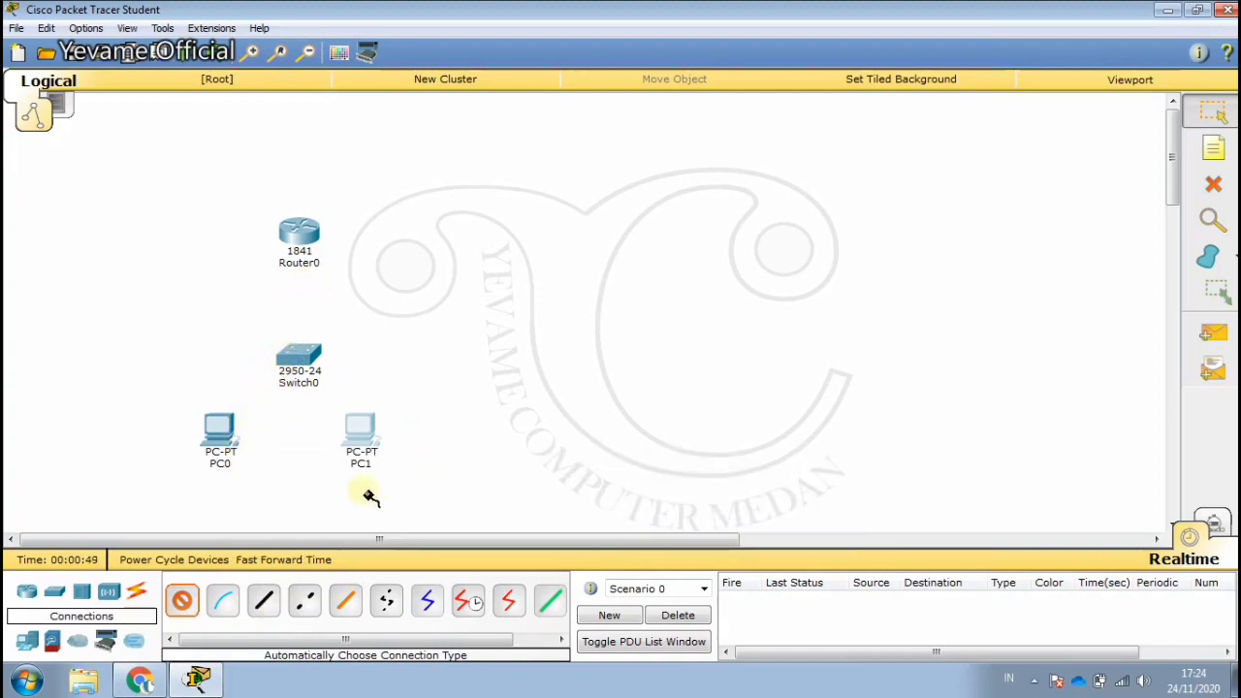
left_click(264, 603)
left_click(221, 436)
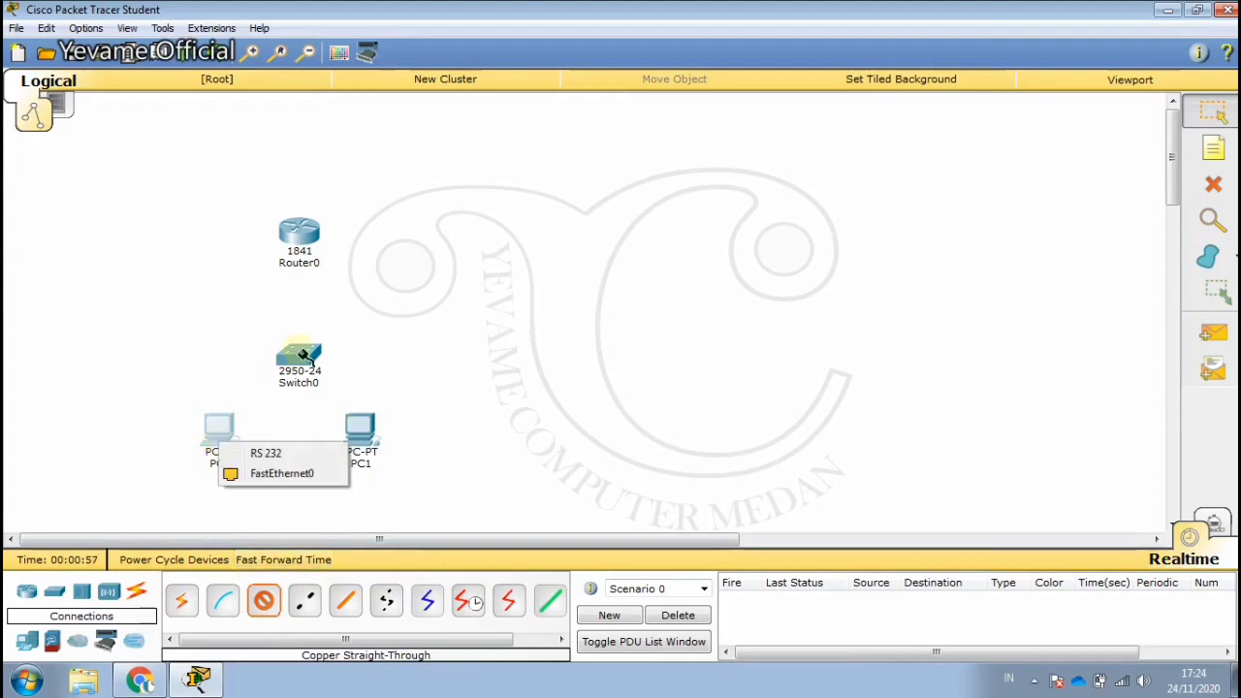
left_click(279, 473)
left_click(313, 360)
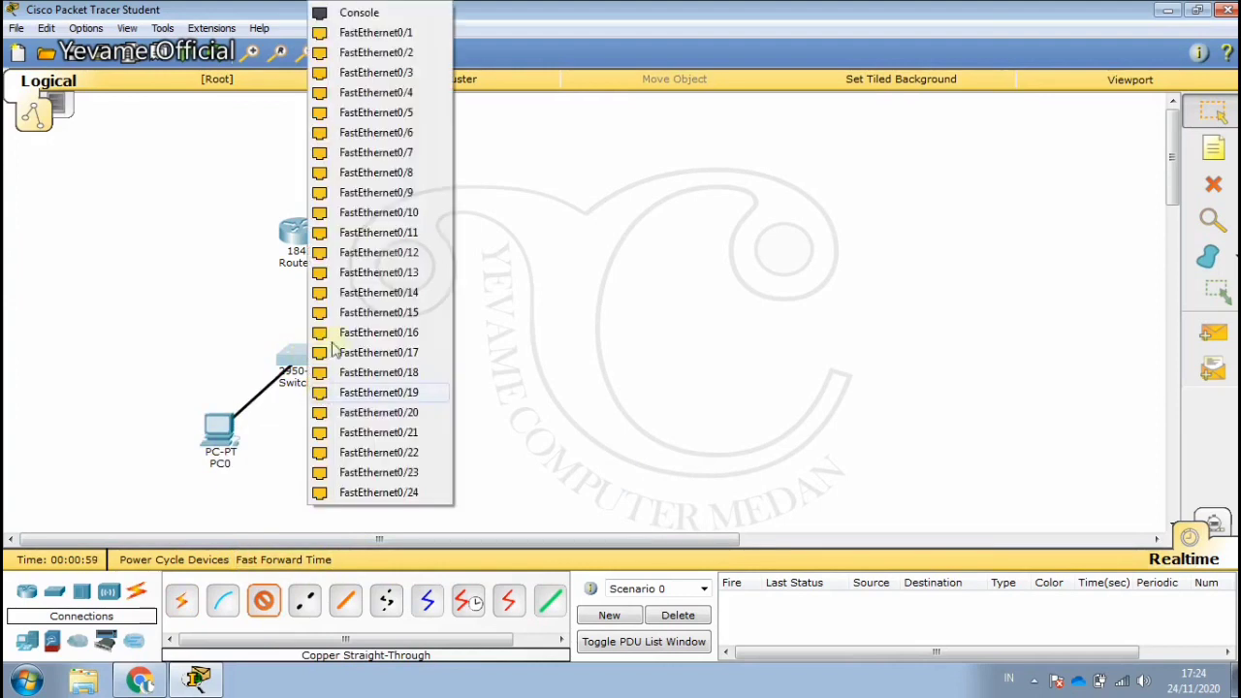
left_click(378, 33)
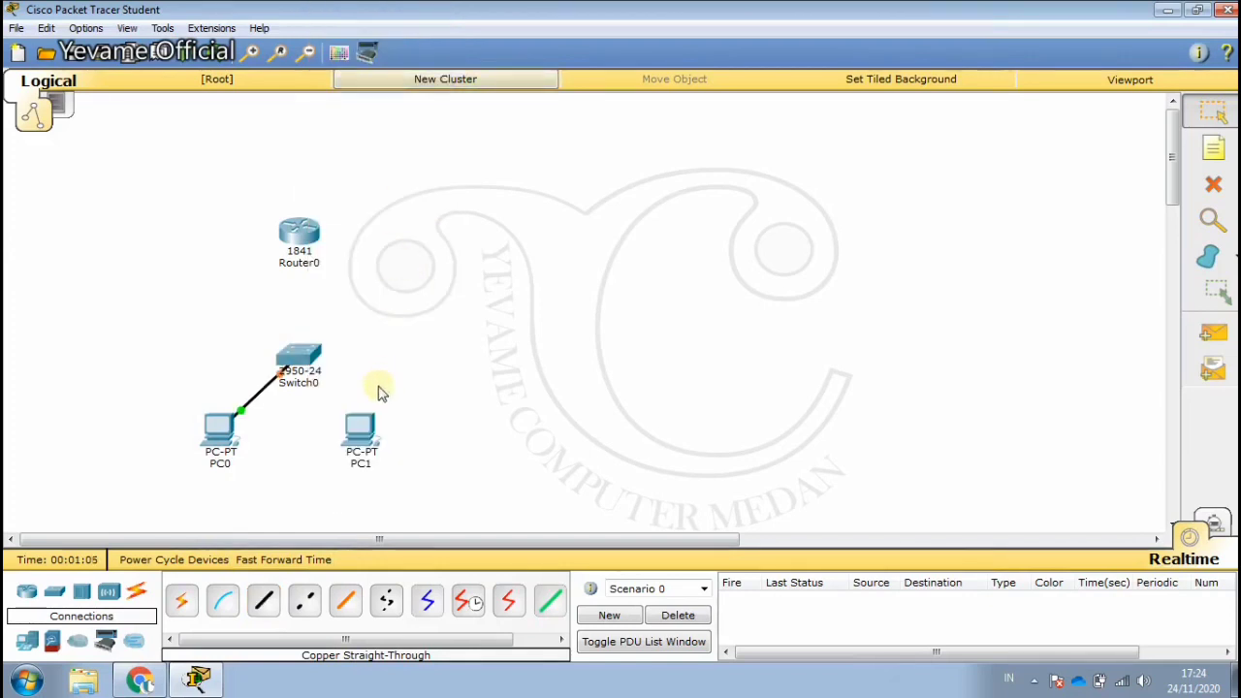
Step: Connect PC1's FastEthernet0 port to Switch0's FastEthernet0/2 port with a copper straight-through cable
left_click(263, 601)
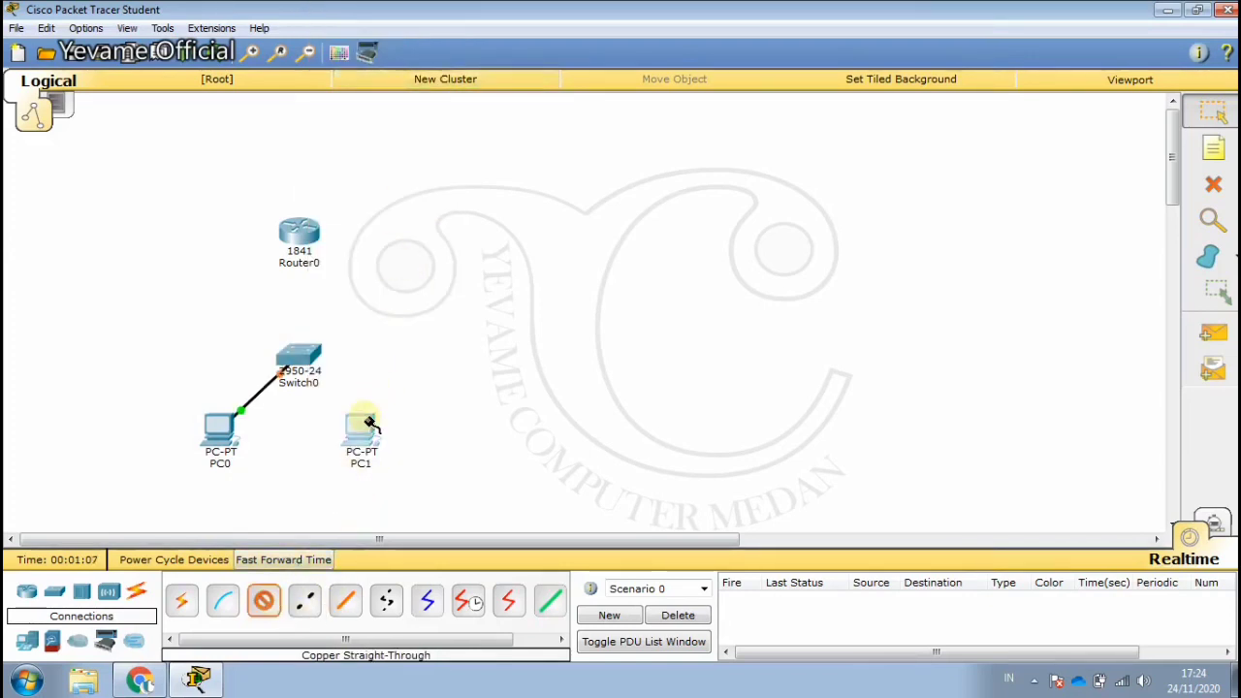
left_click(360, 426)
left_click(411, 449)
left_click(307, 382)
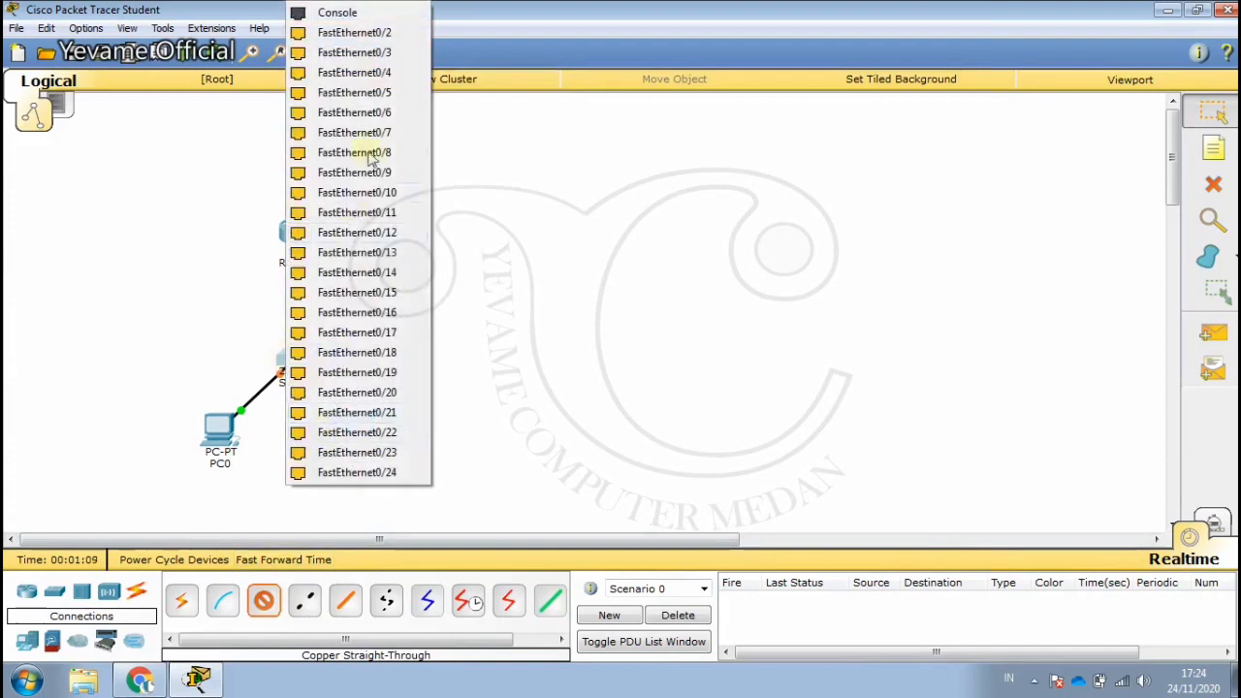
left_click(381, 50)
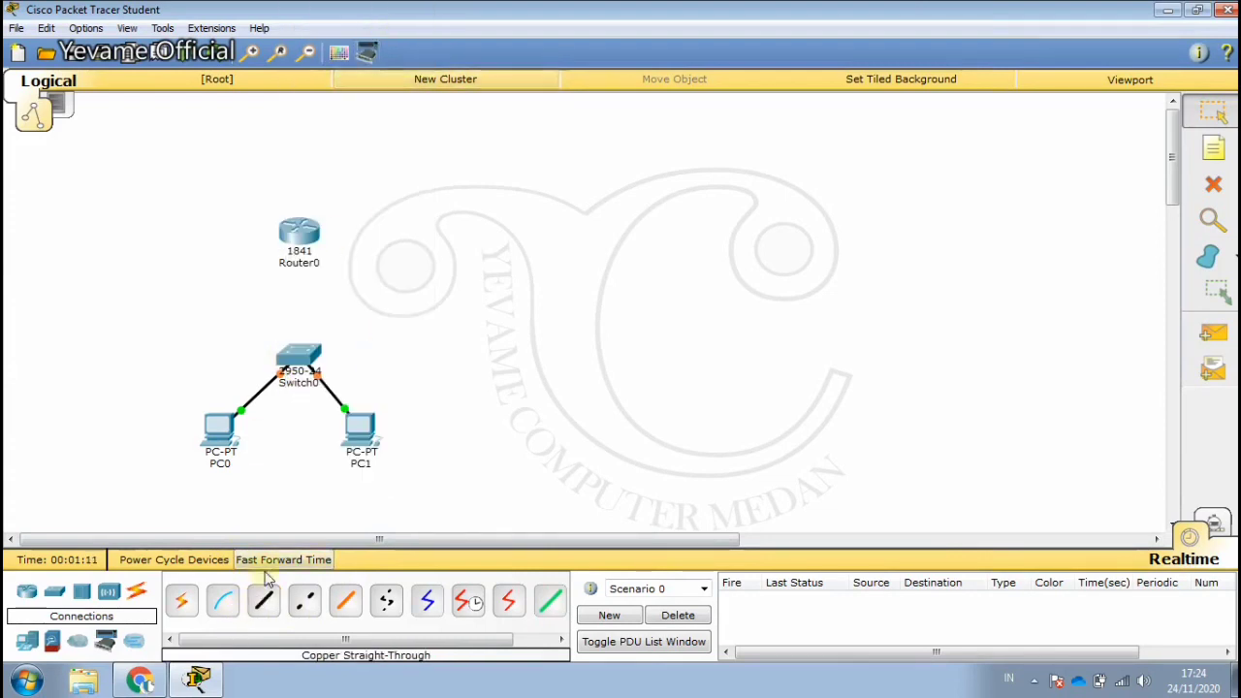
Step: Connect Switch0's FastEthernet0/3 port to Router0's FastEthernet0/0 port with a copper straight-through cable
left_click(263, 599)
left_click(294, 347)
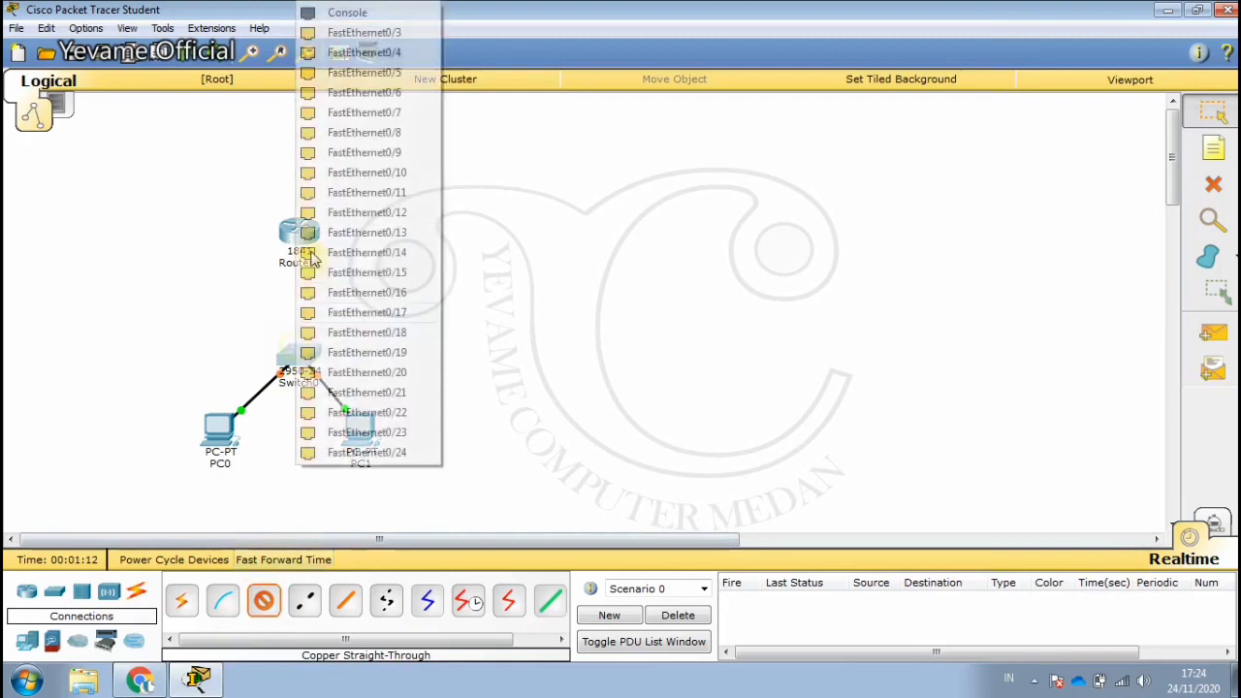
left_click(357, 37)
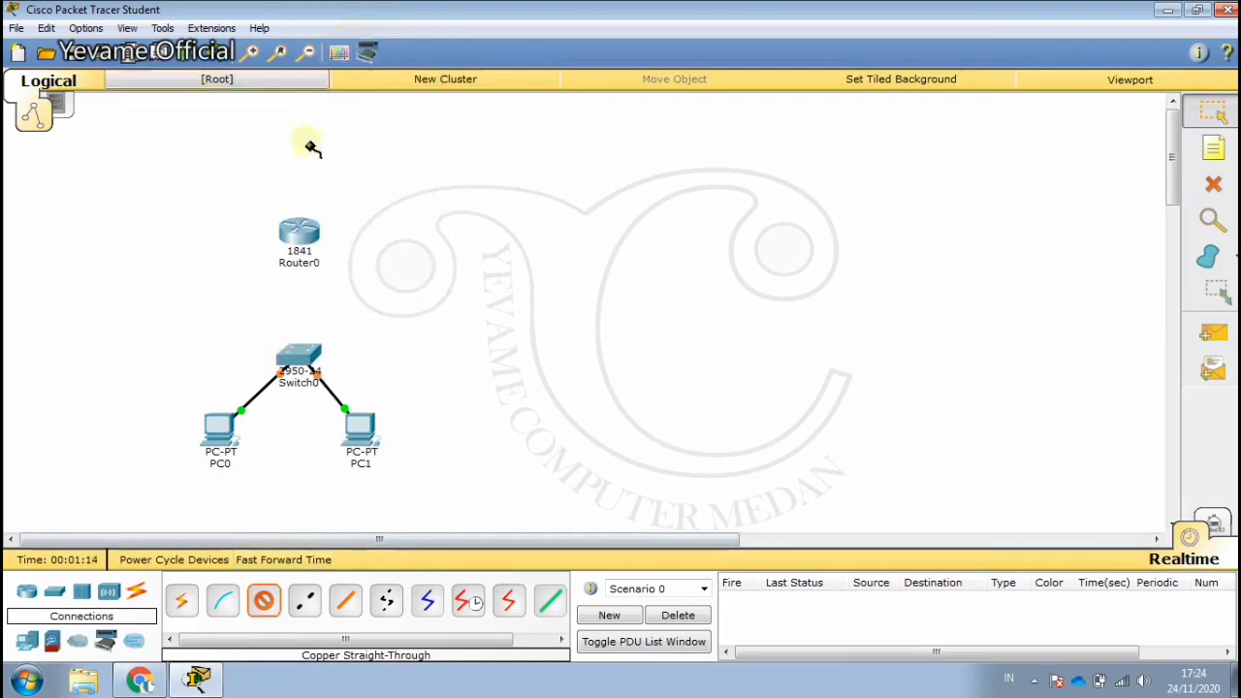
left_click(298, 236)
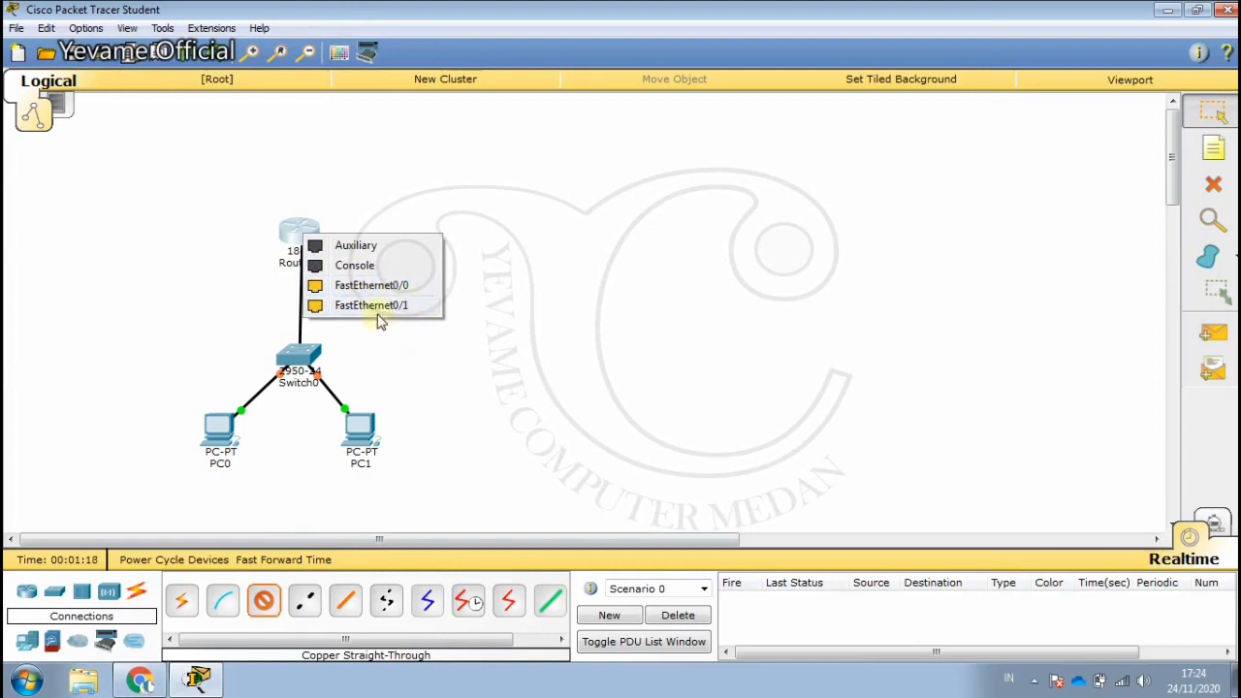
left_click(370, 285)
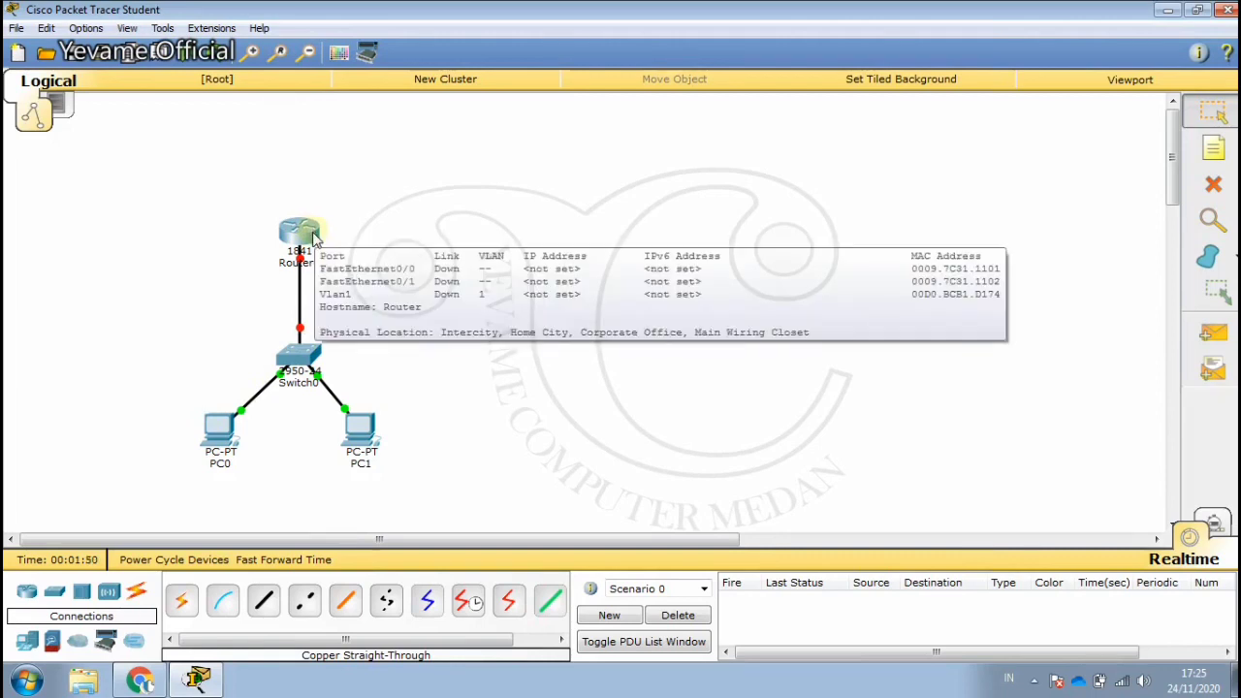
mouse_move(304, 268)
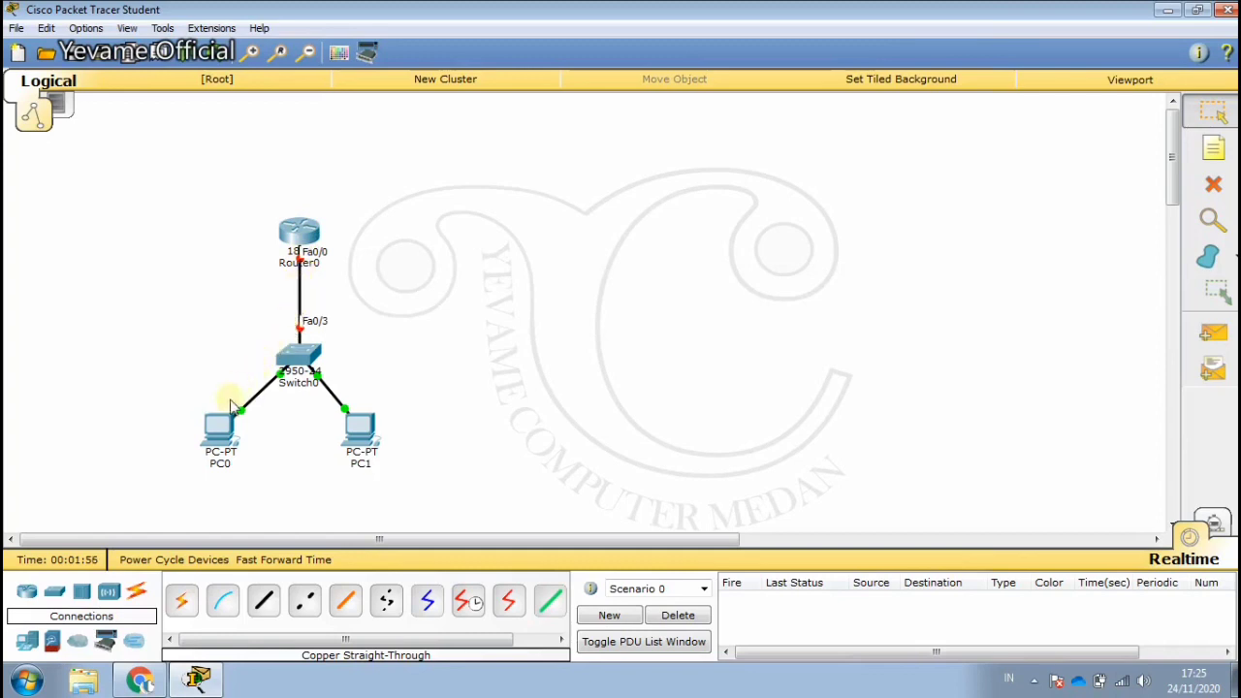
Step: Add a note reading 200.100.10.0/24 and place it beside the link between Router0 and Switch0
left_click(1203, 162)
left_click(114, 314)
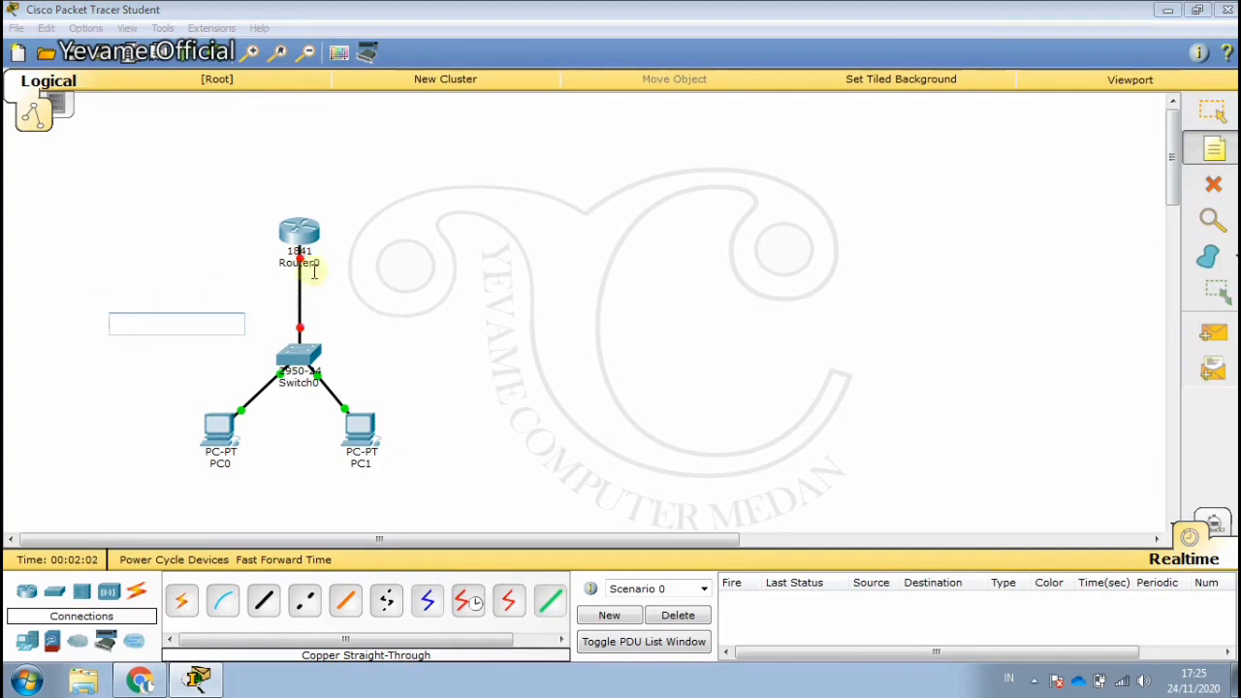
type("200.100.10.")
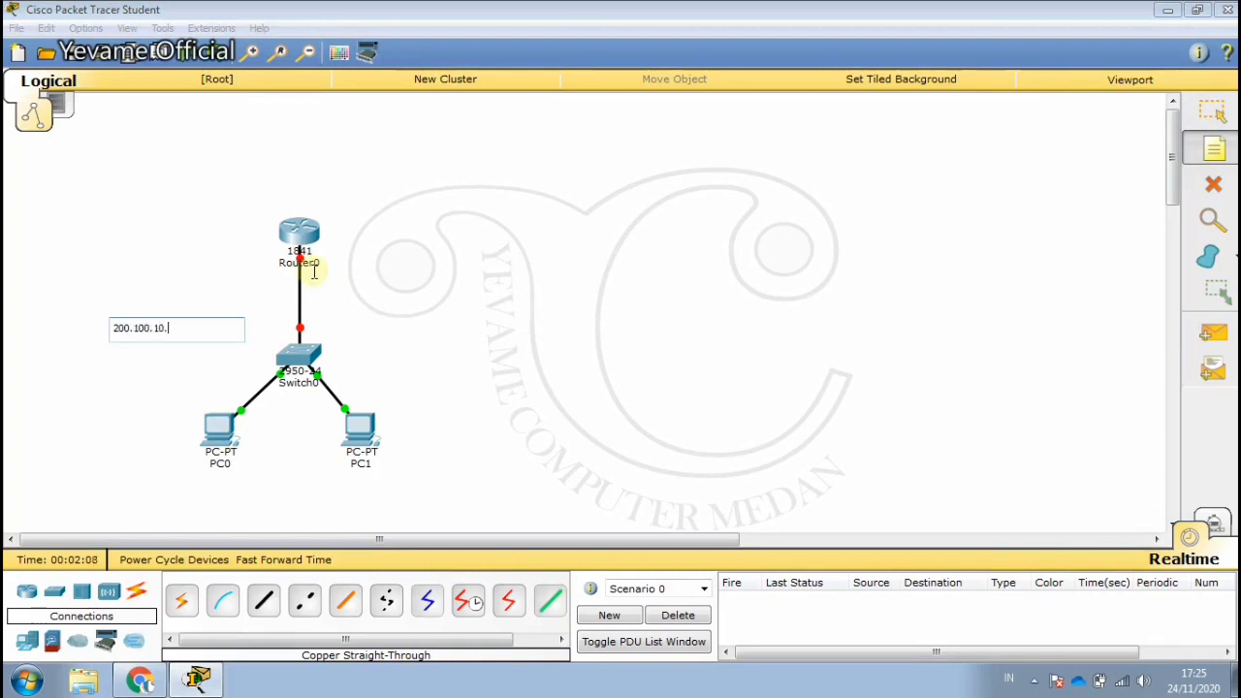
type("4")
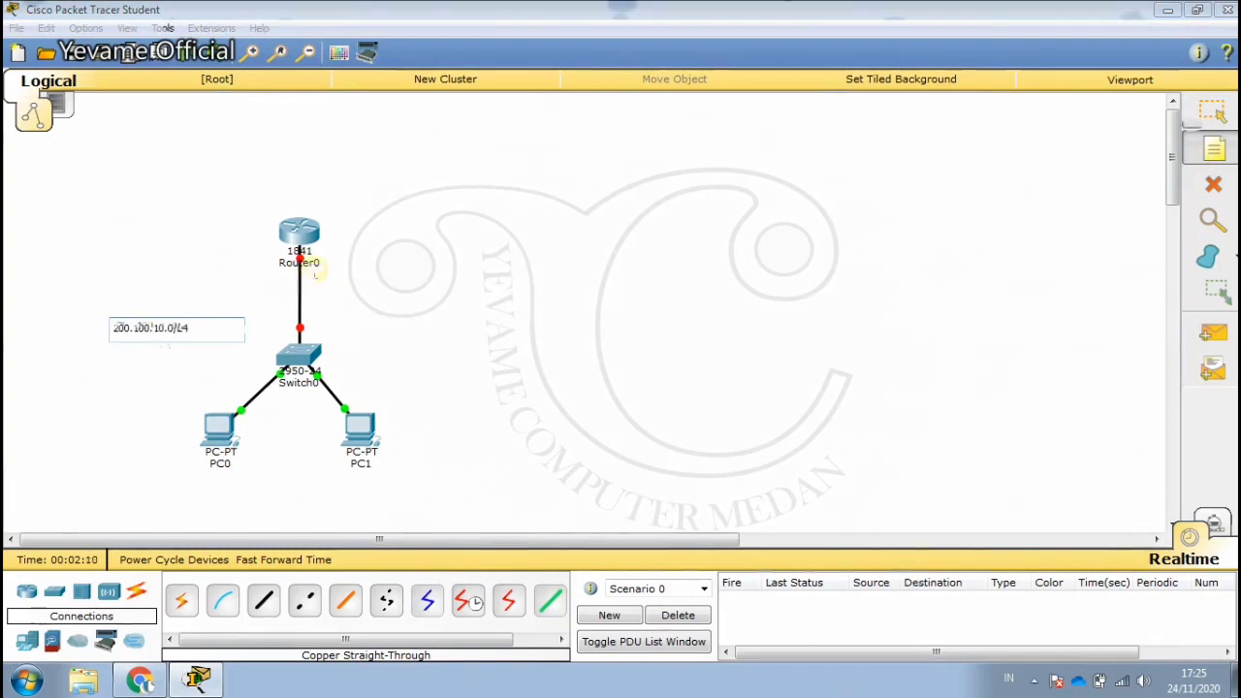
left_click(162, 328)
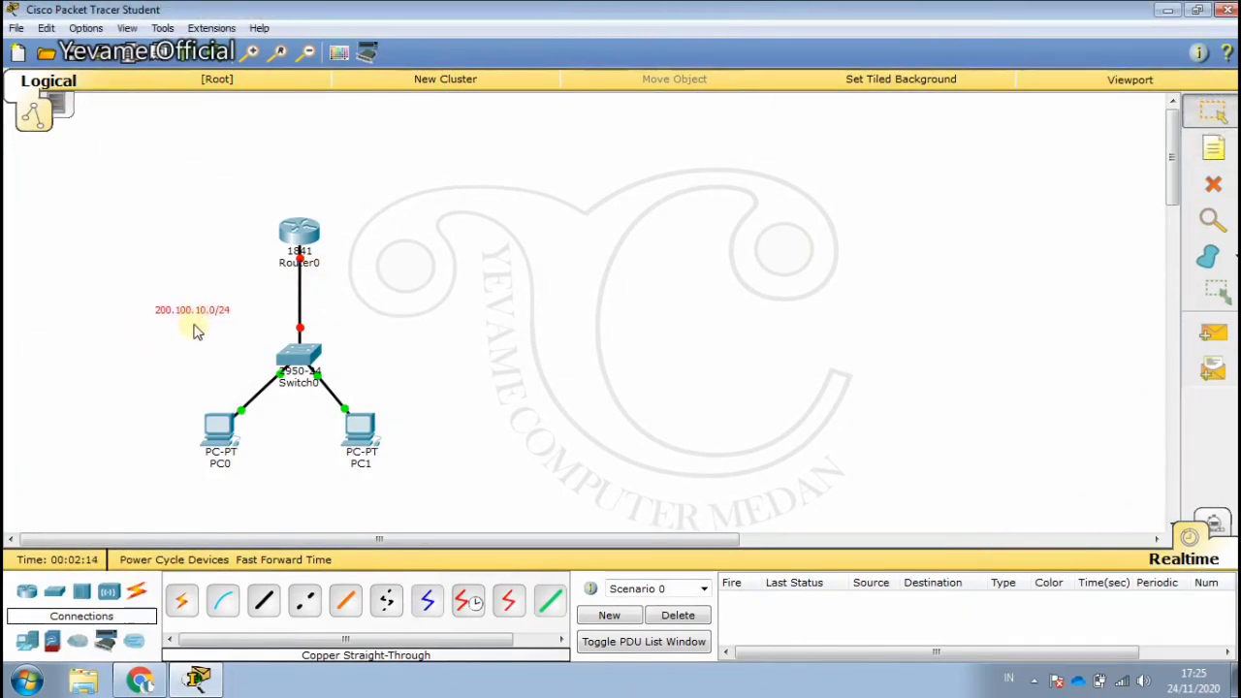
mouse_move(197, 318)
left_mouse_down()
mouse_move(222, 316)
mouse_move(194, 320)
left_mouse_up()
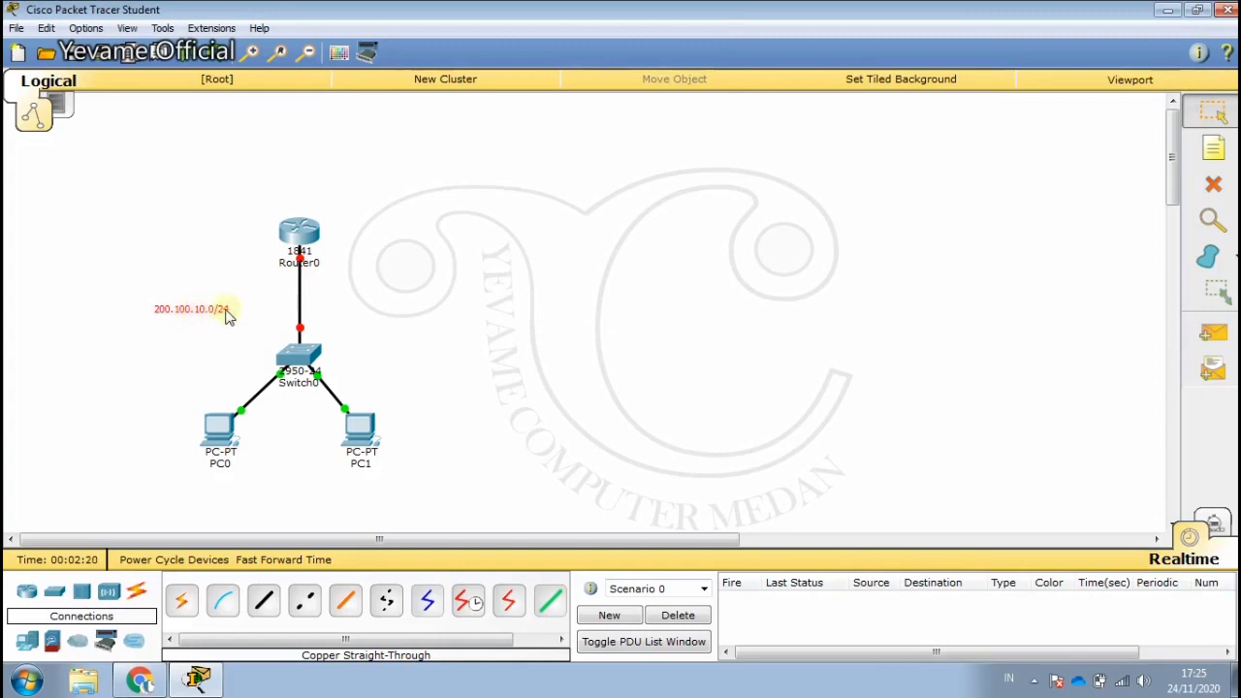
left_click_drag(205, 309, 243, 313)
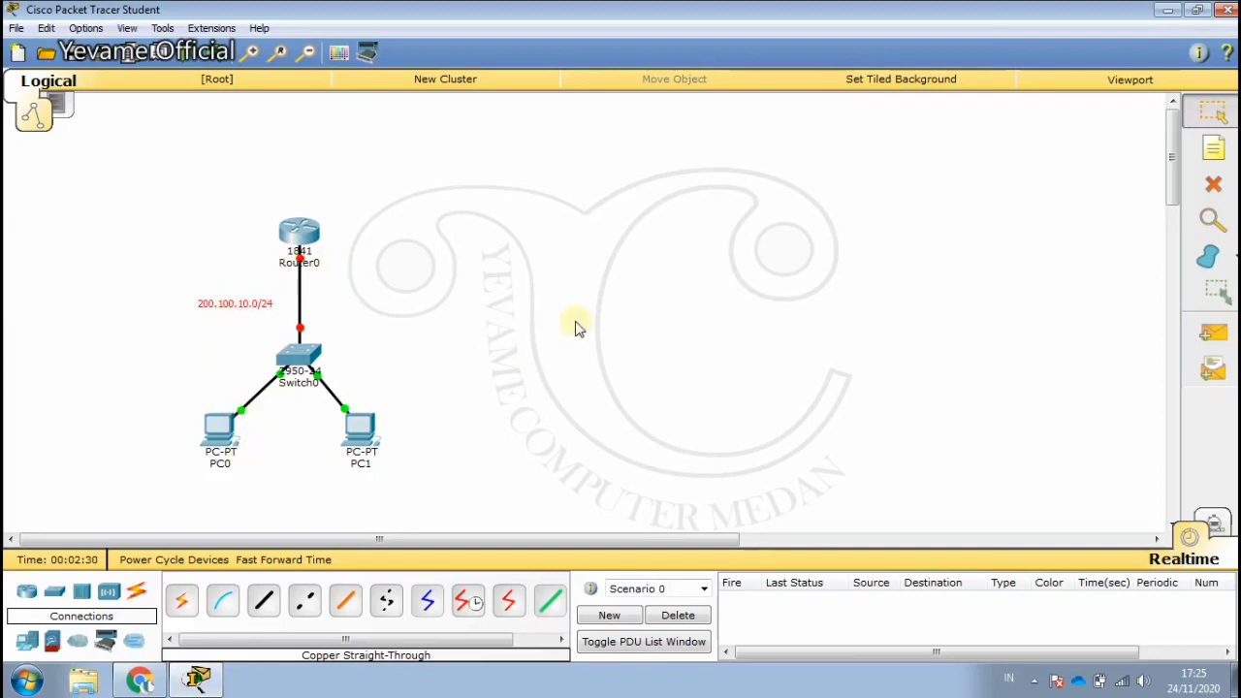
Step: Give PC0 the static IP address 200.100.10.1 with subnet mask 255.255.255.0 and close its configuration window
left_click(226, 441)
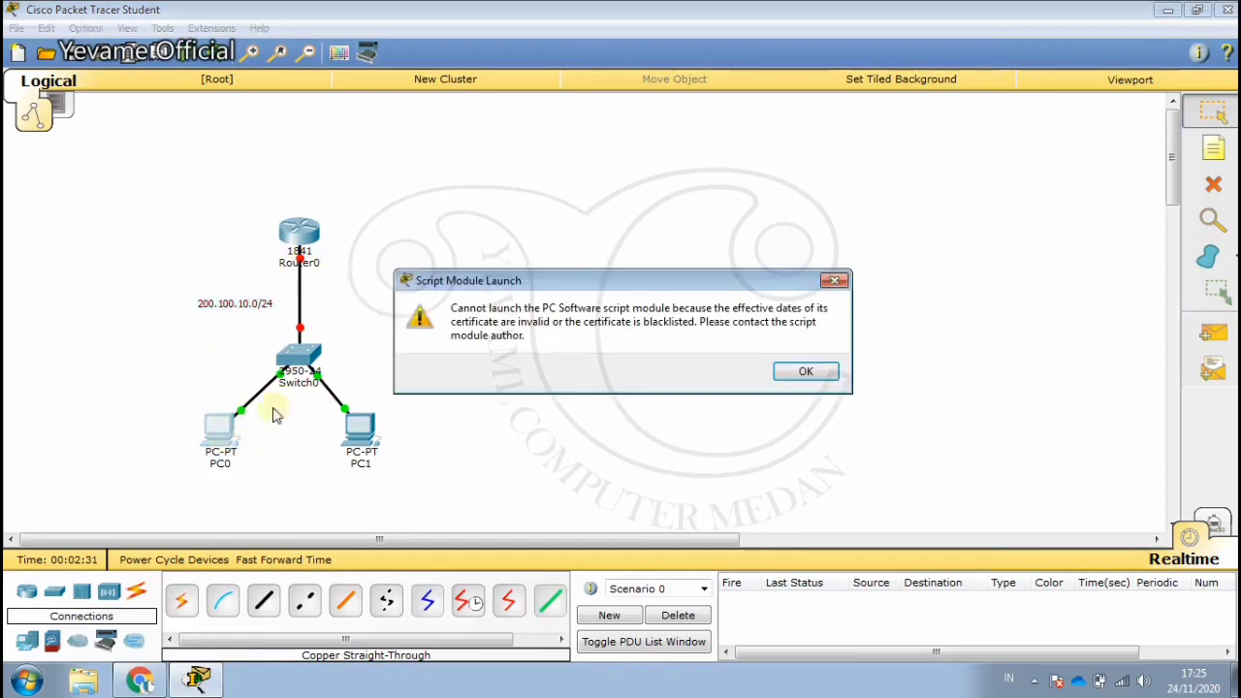
left_click(787, 372)
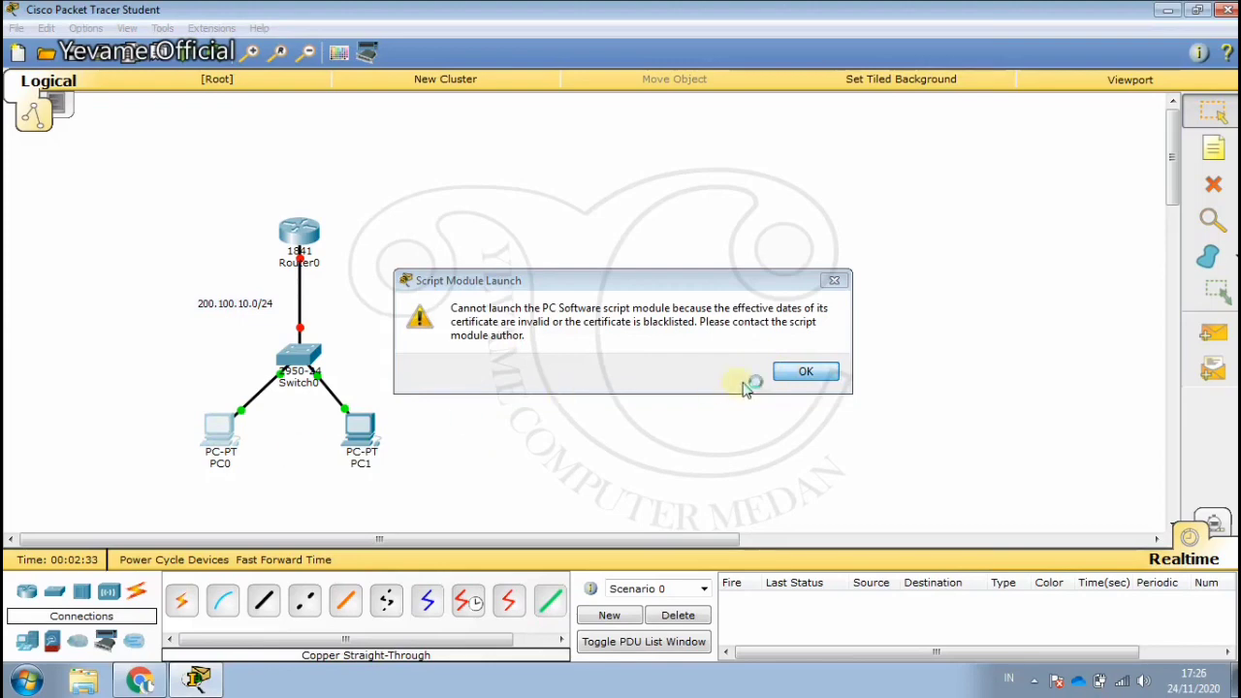
left_click(799, 373)
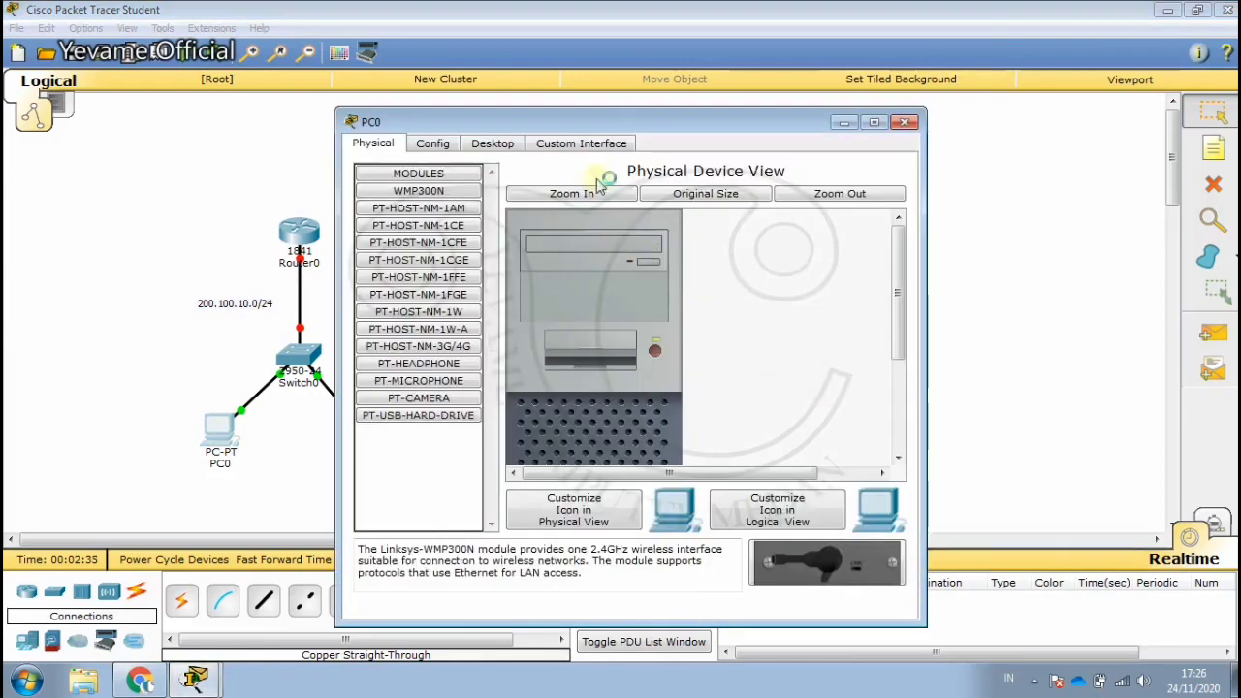
left_click(493, 143)
left_click(462, 254)
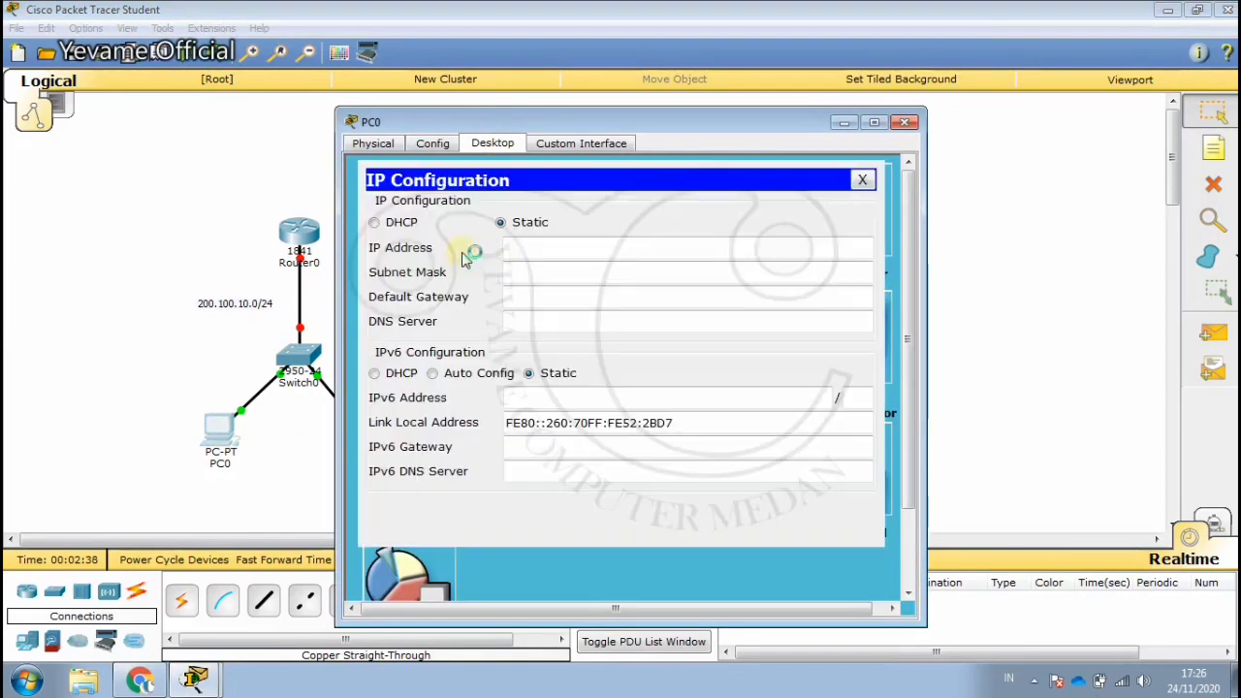
left_click(541, 252)
type("200.1")
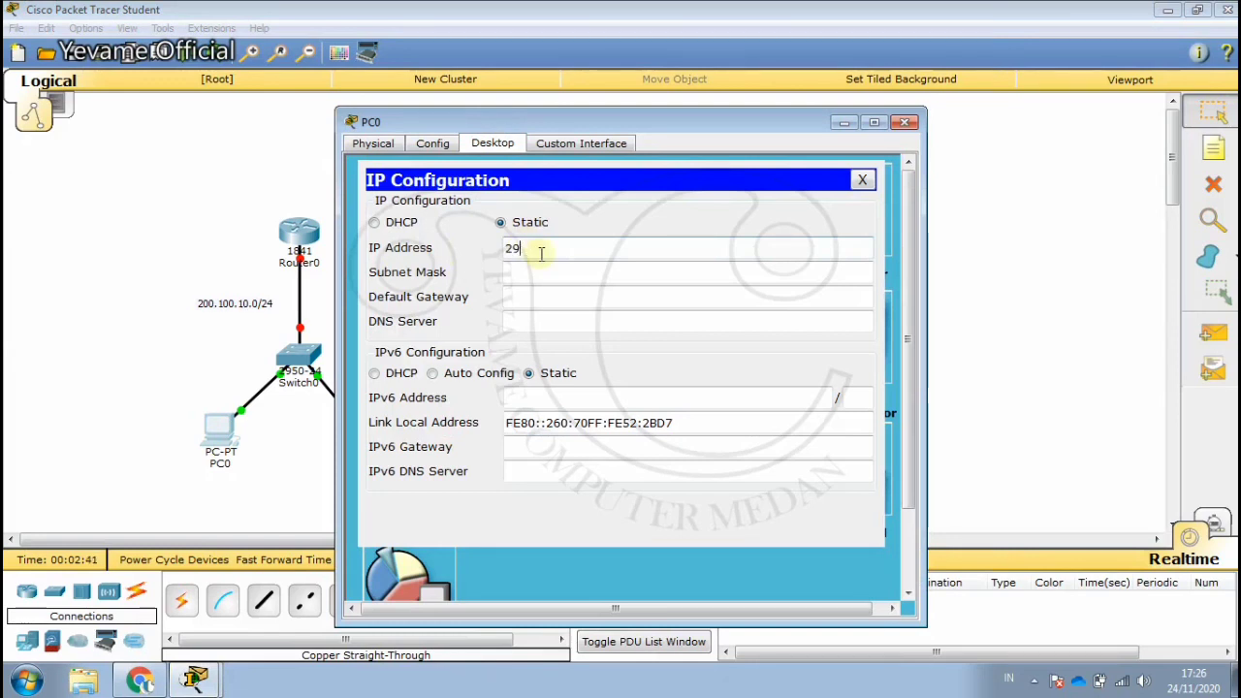
type("00.100")
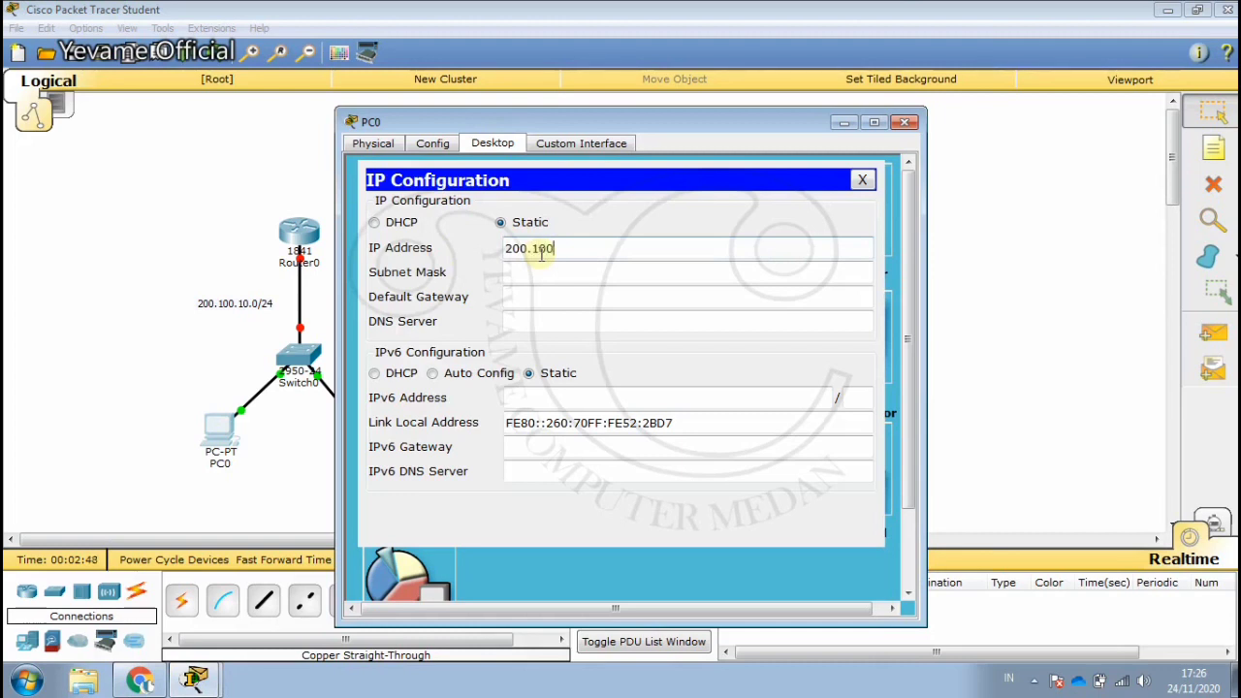
type(".10.")
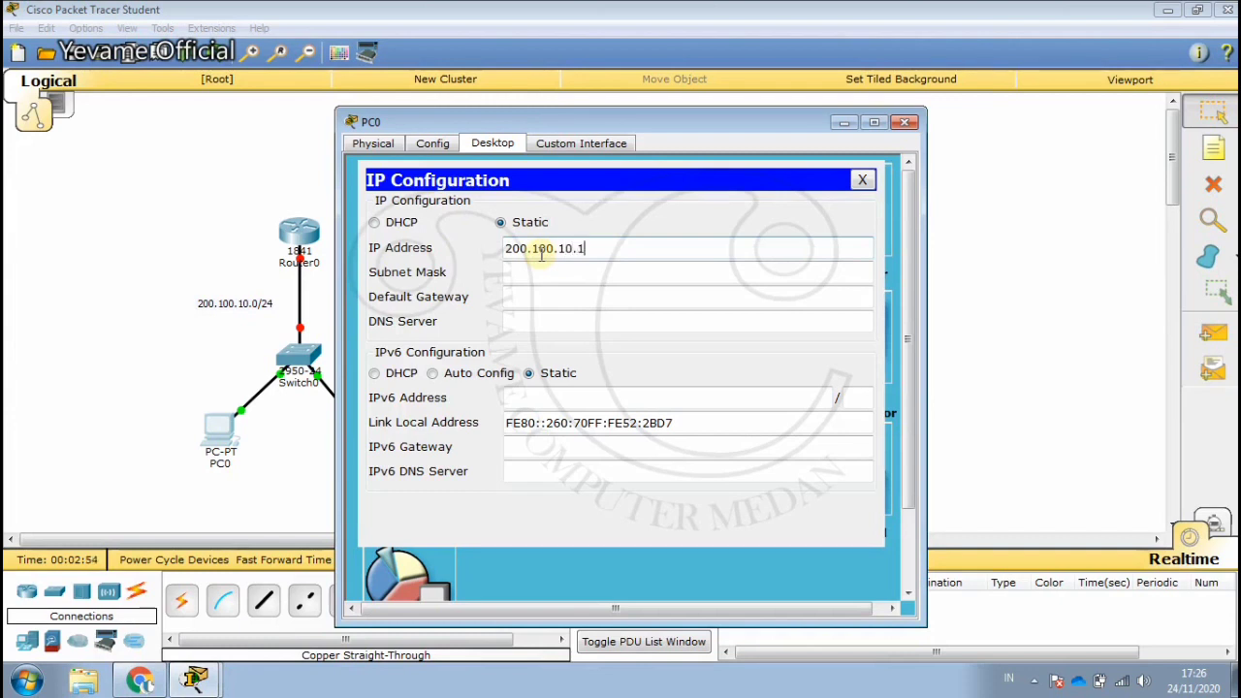
type("1")
left_click(551, 272)
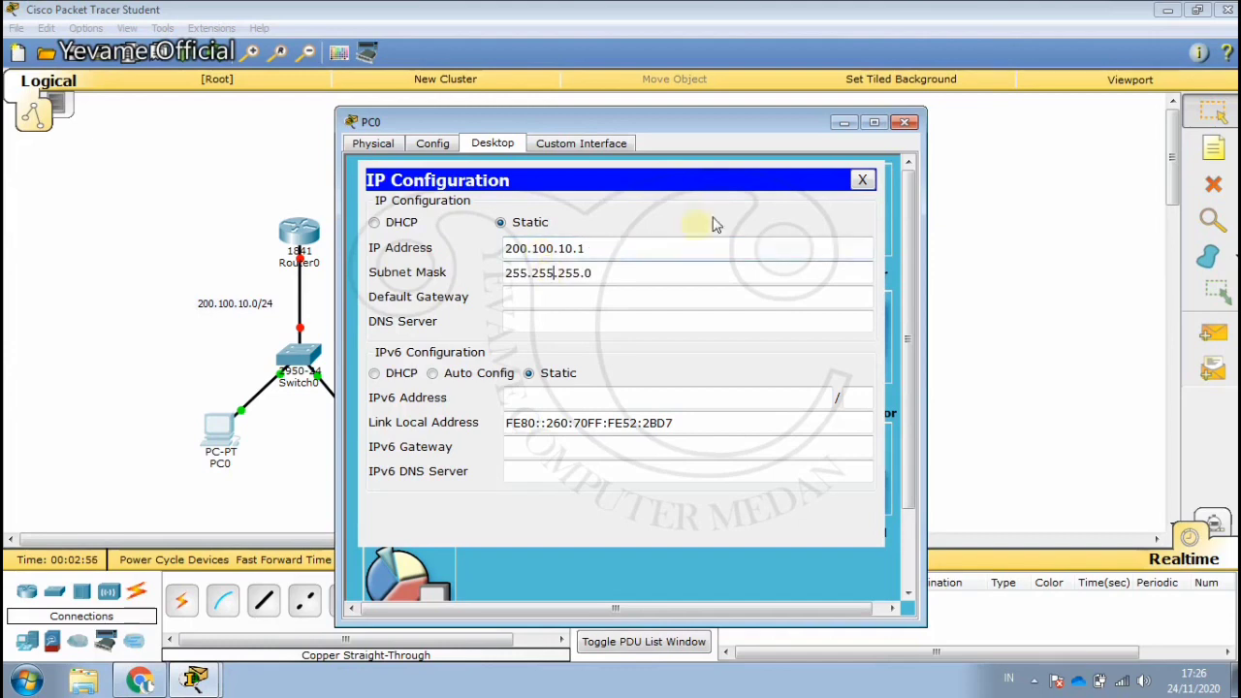
left_click(862, 180)
left_click(904, 122)
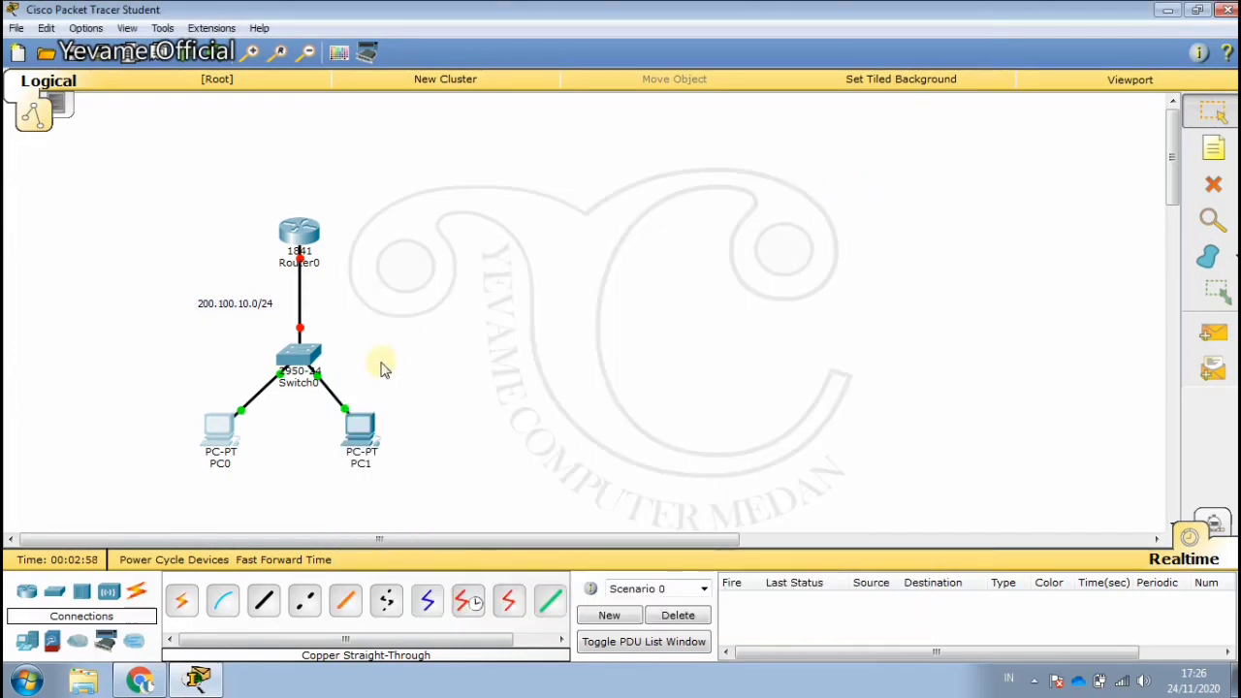
Step: Give PC1 the static IP address 200.100.10.2 with the default subnet mask and close its configuration window
left_click(359, 430)
left_click(475, 145)
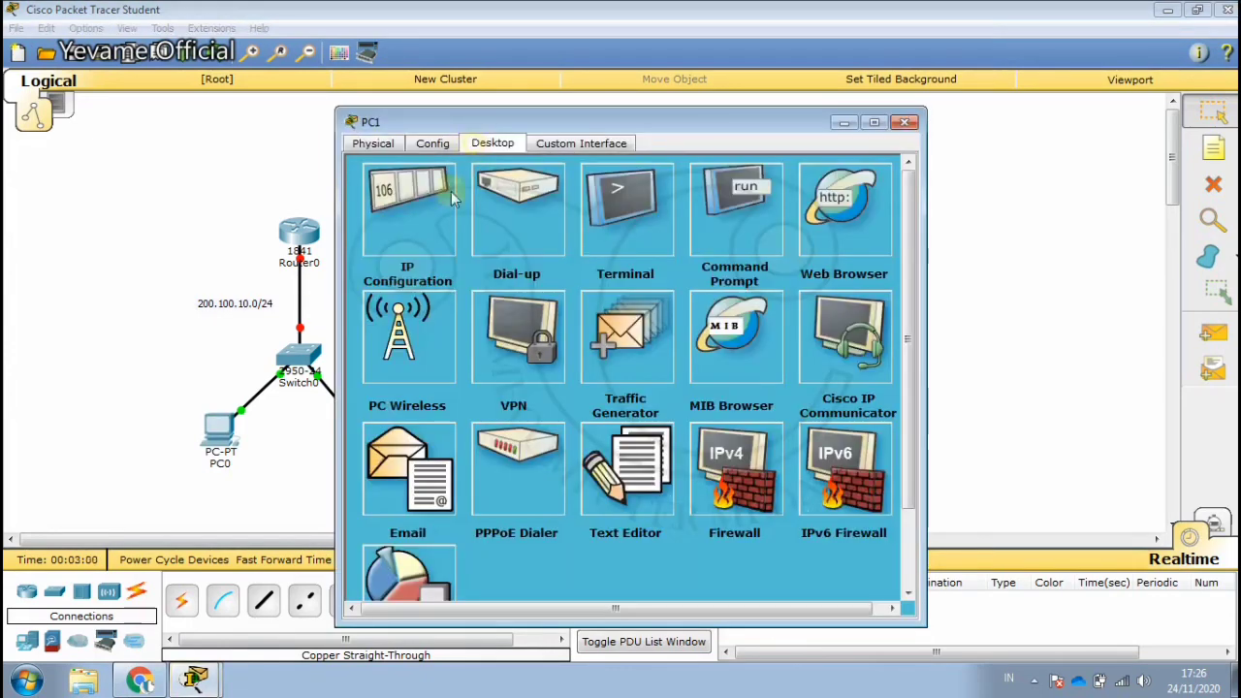
left_click(422, 204)
left_click(516, 247)
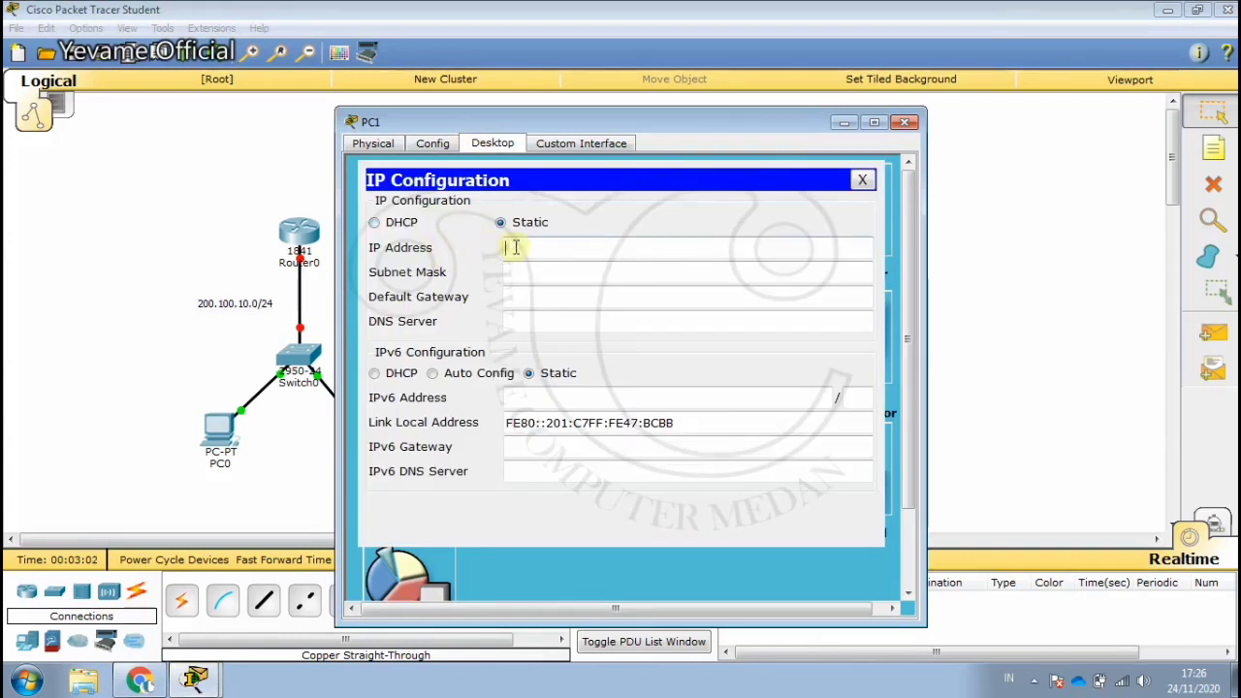
type("200.100.")
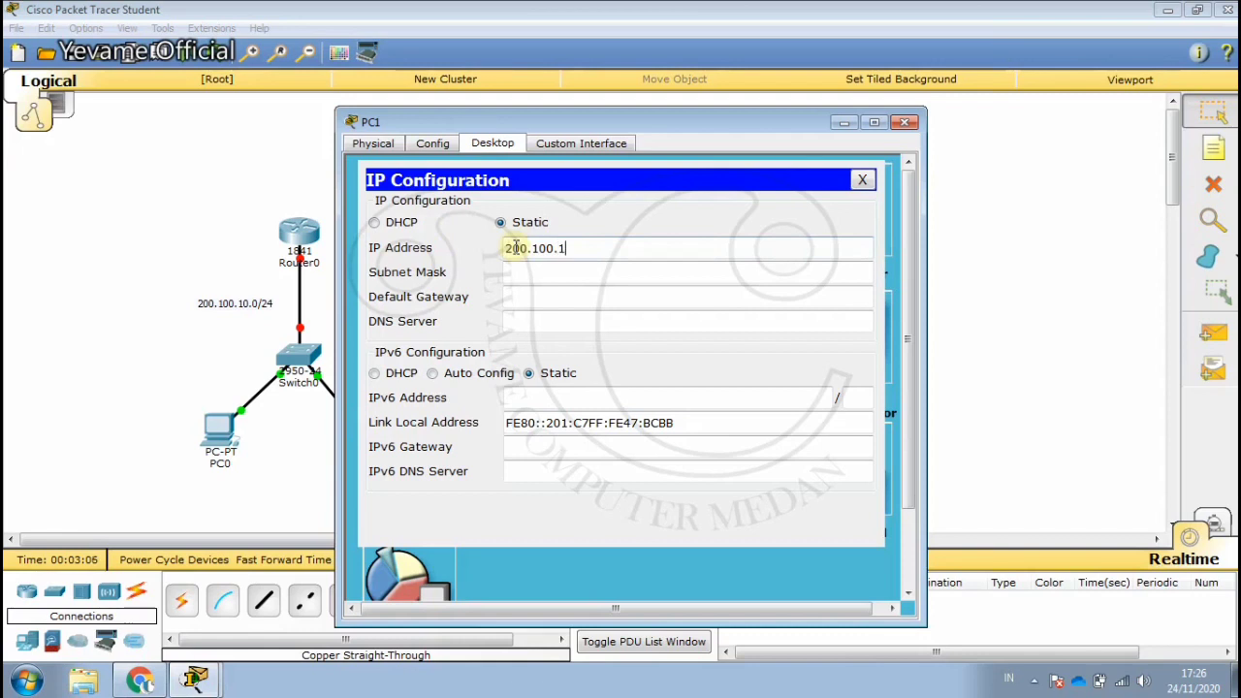
type("10.2")
left_click(554, 274)
left_click(862, 180)
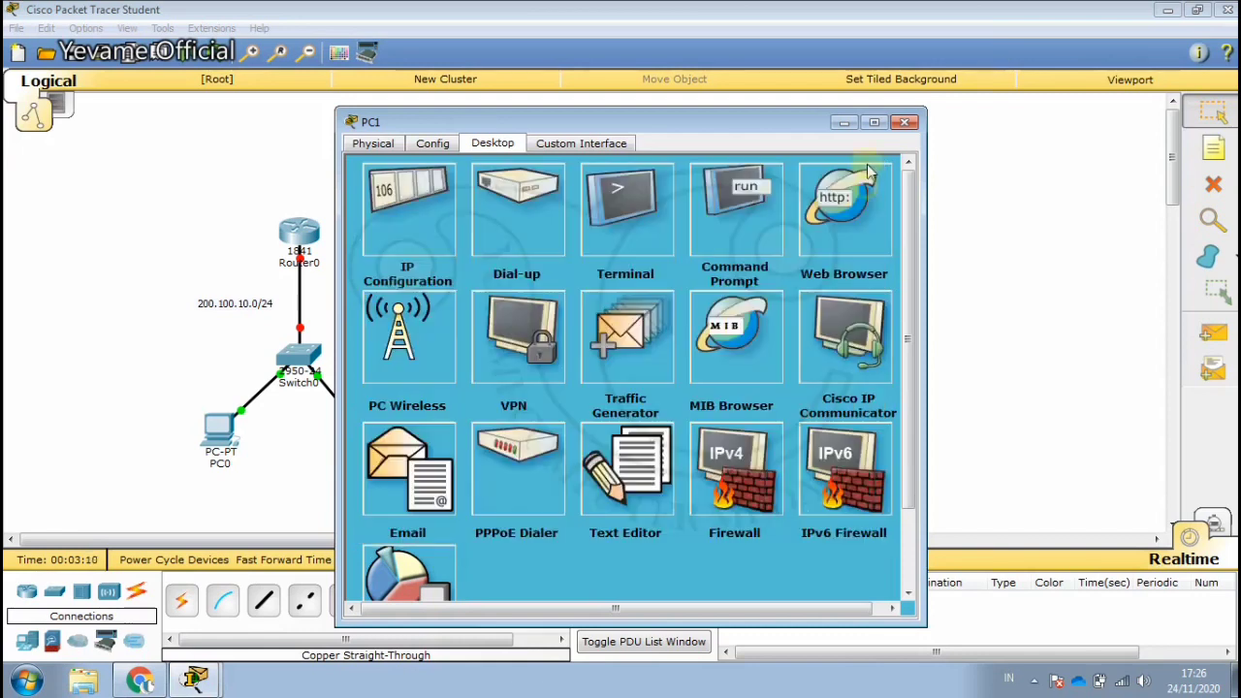
left_click(905, 121)
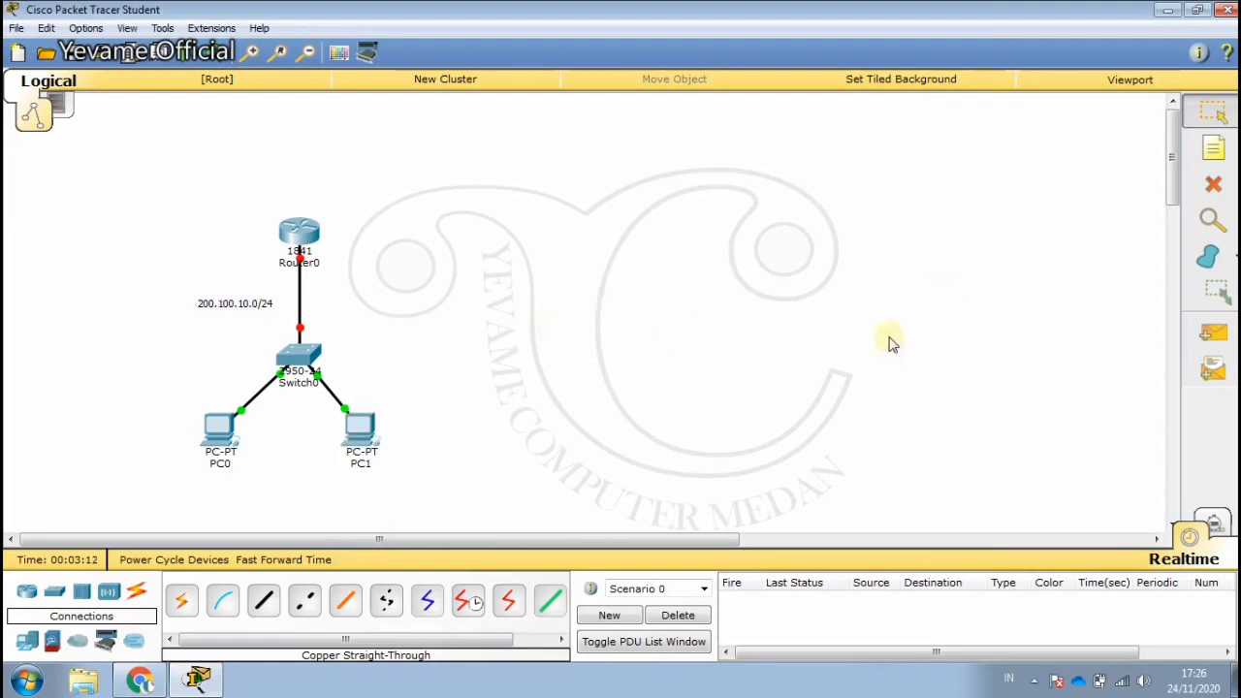
Step: Test connectivity by sending a simple PDU from PC0 to PC1
left_click(1213, 335)
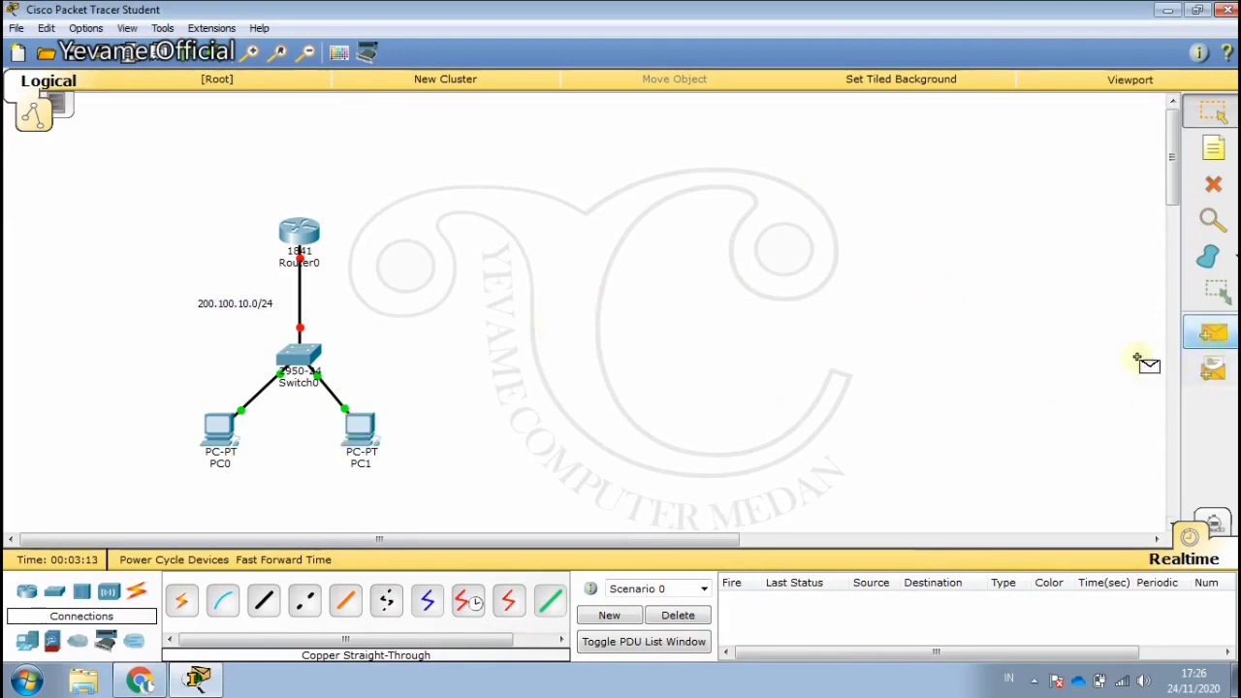
left_click(221, 434)
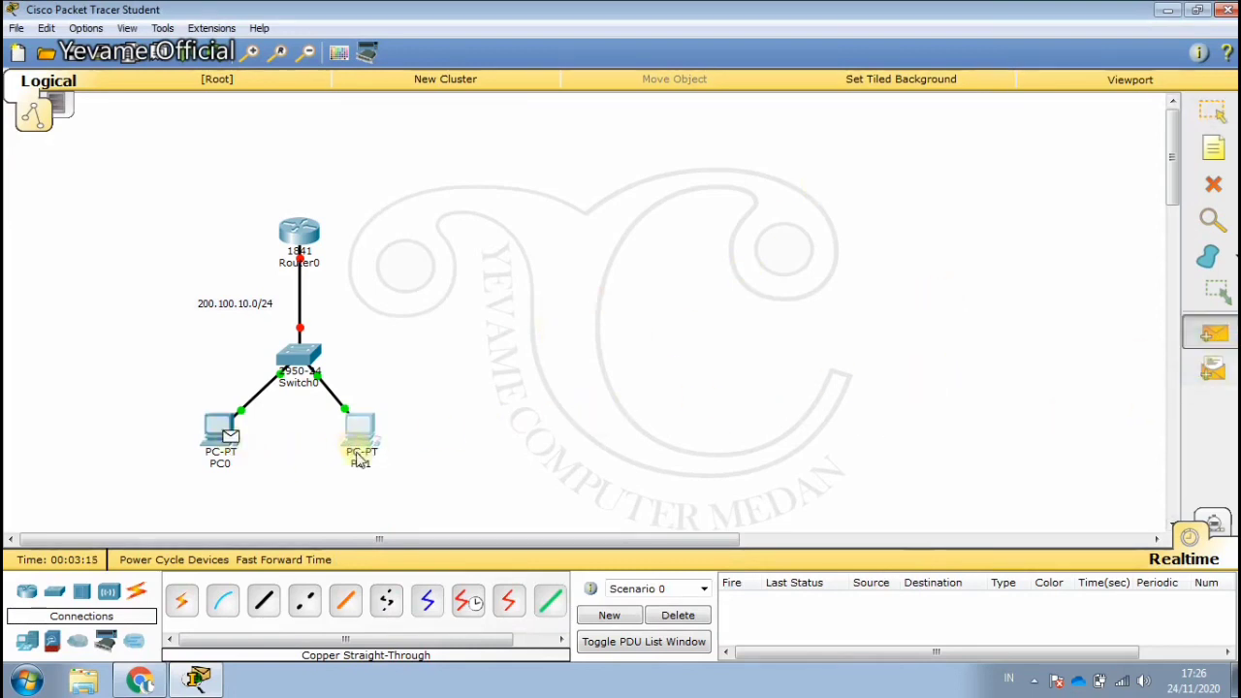
left_click(357, 433)
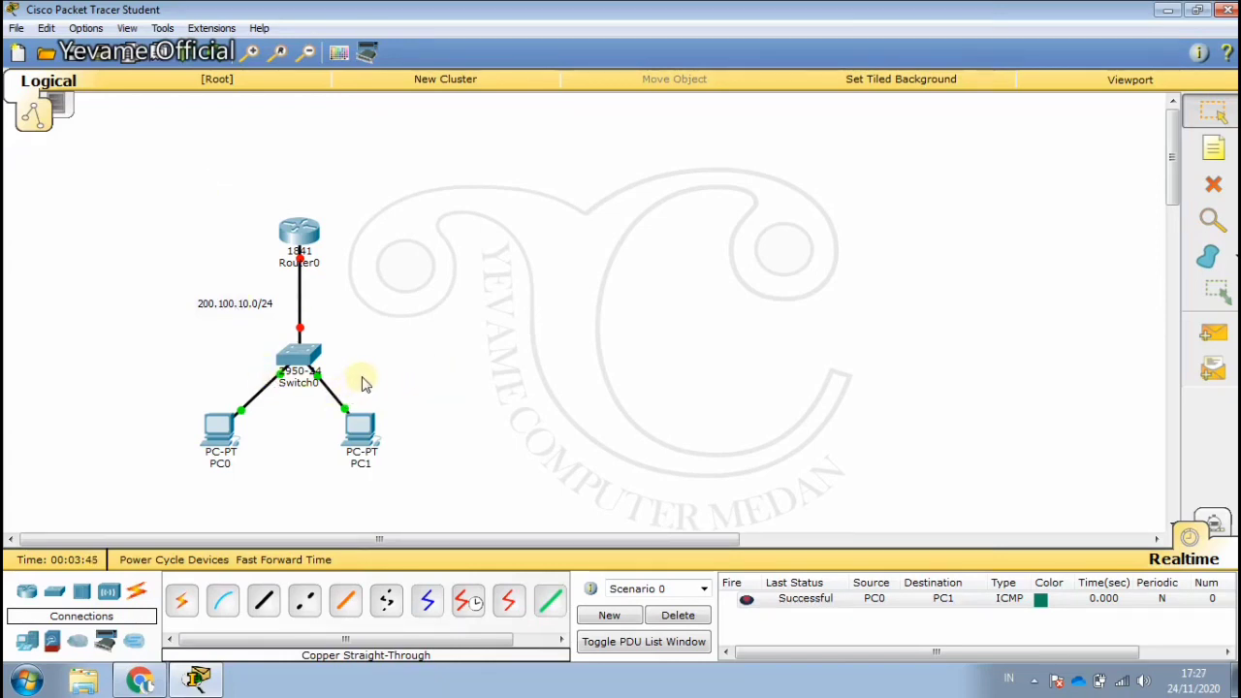
Step: Open Router0's command line, answer N to the initial configuration dialog and bring up the router prompt
left_click(300, 237)
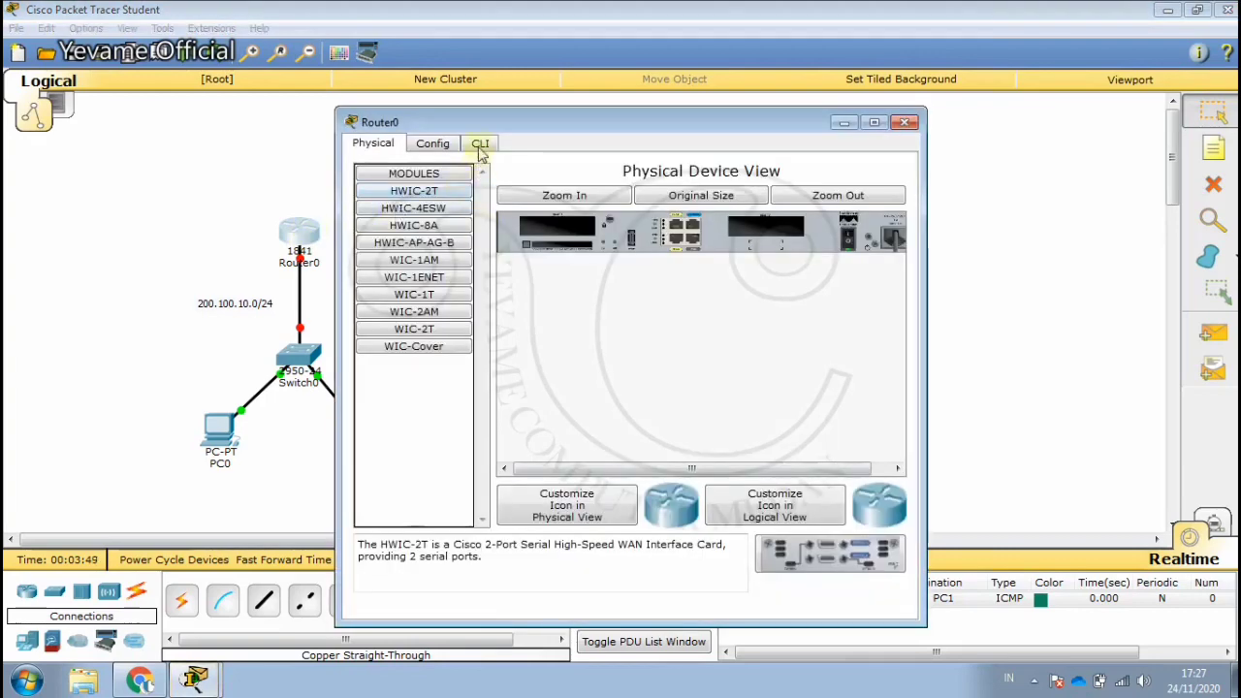
left_click(480, 145)
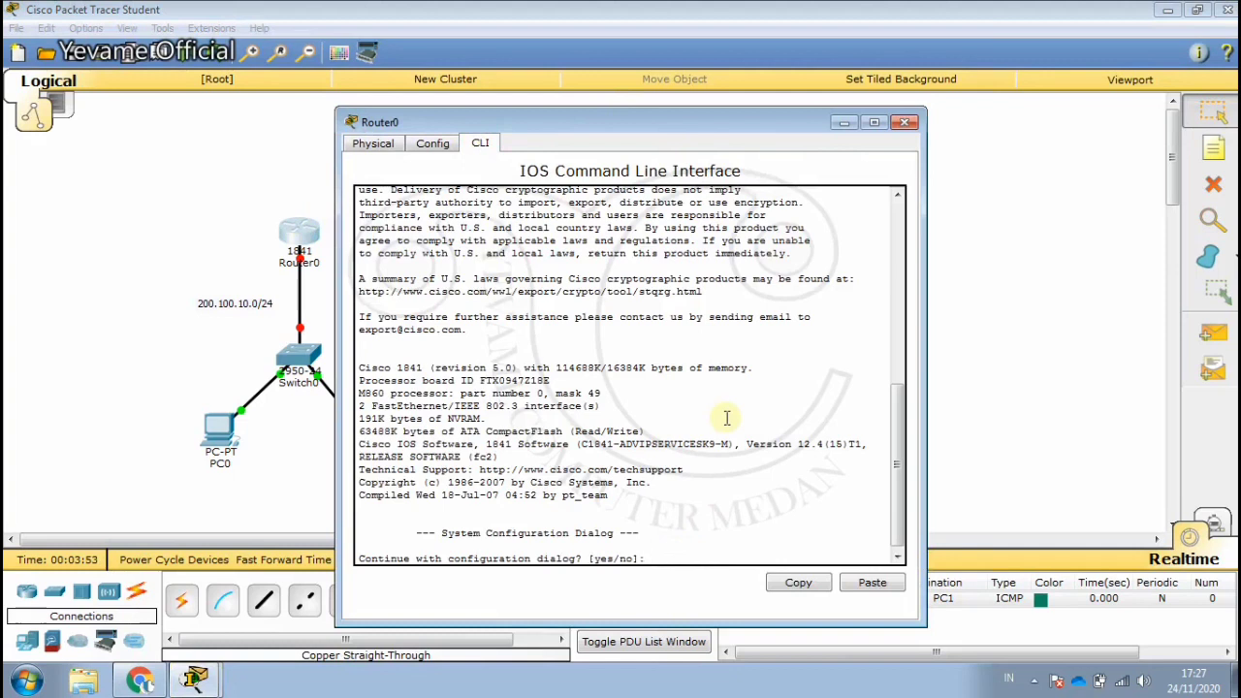
type("N")
key("Return")
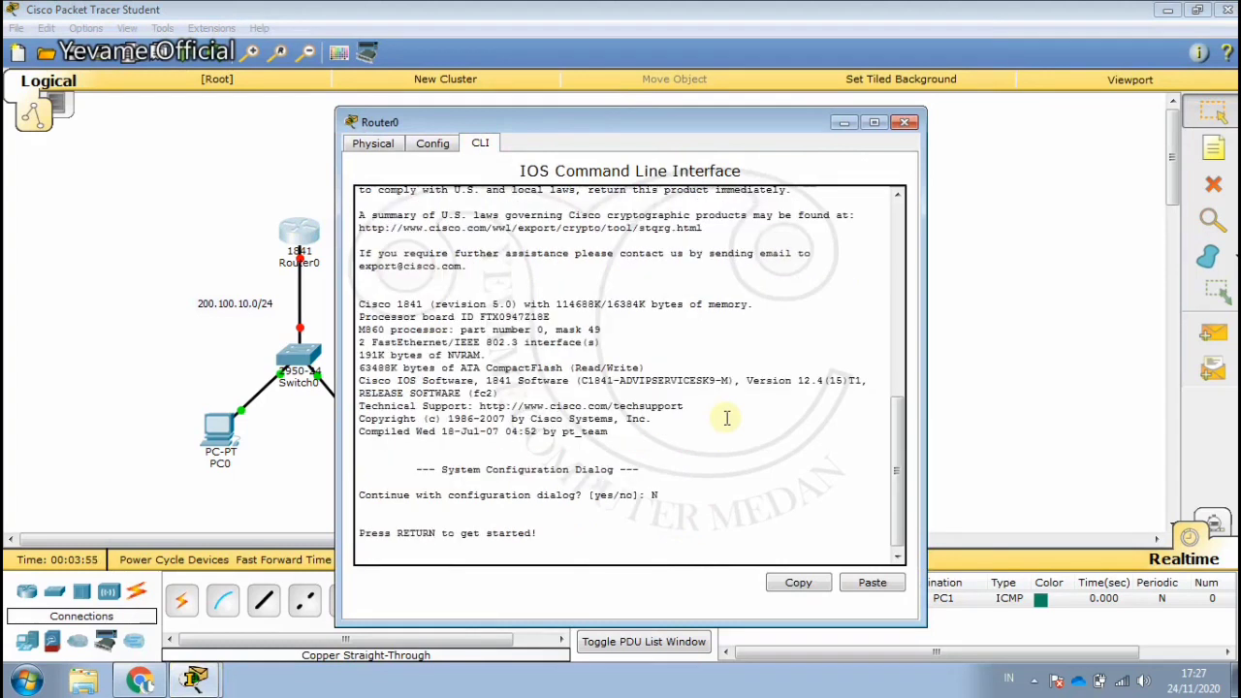
key("Return")
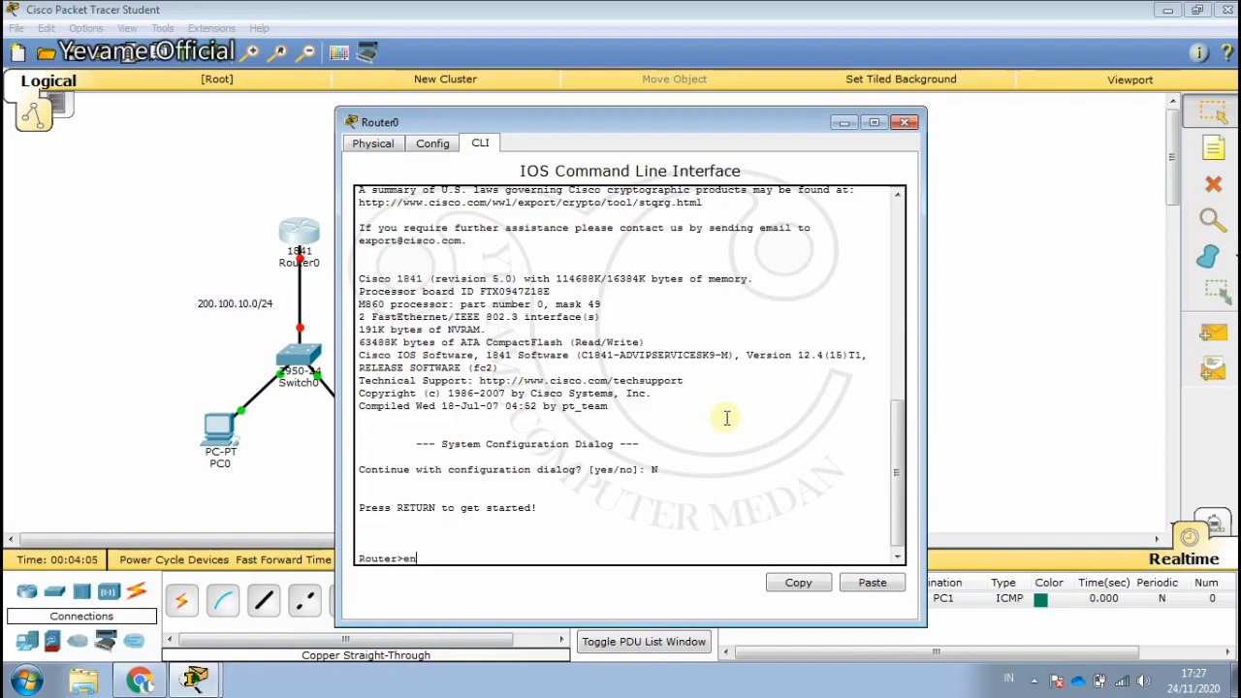
Step: Enter Router0's privileged mode with enable, followed by global configuration mode with configure terminal
key("Tab")
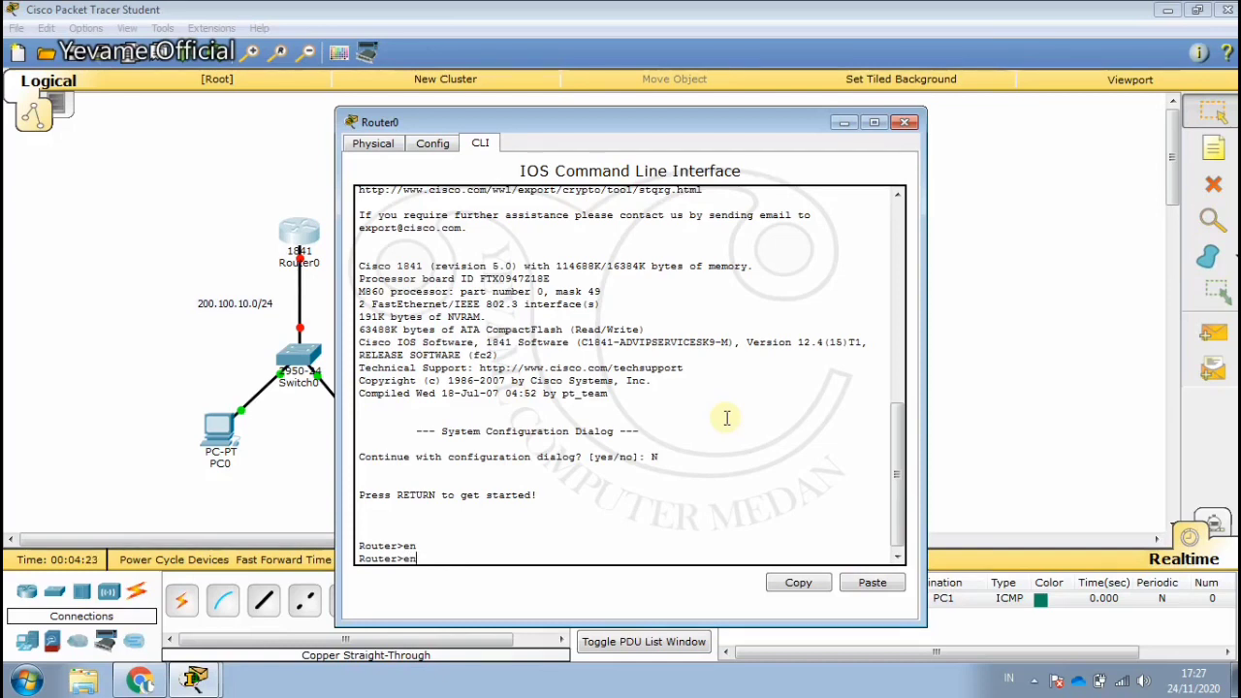
key("Tab")
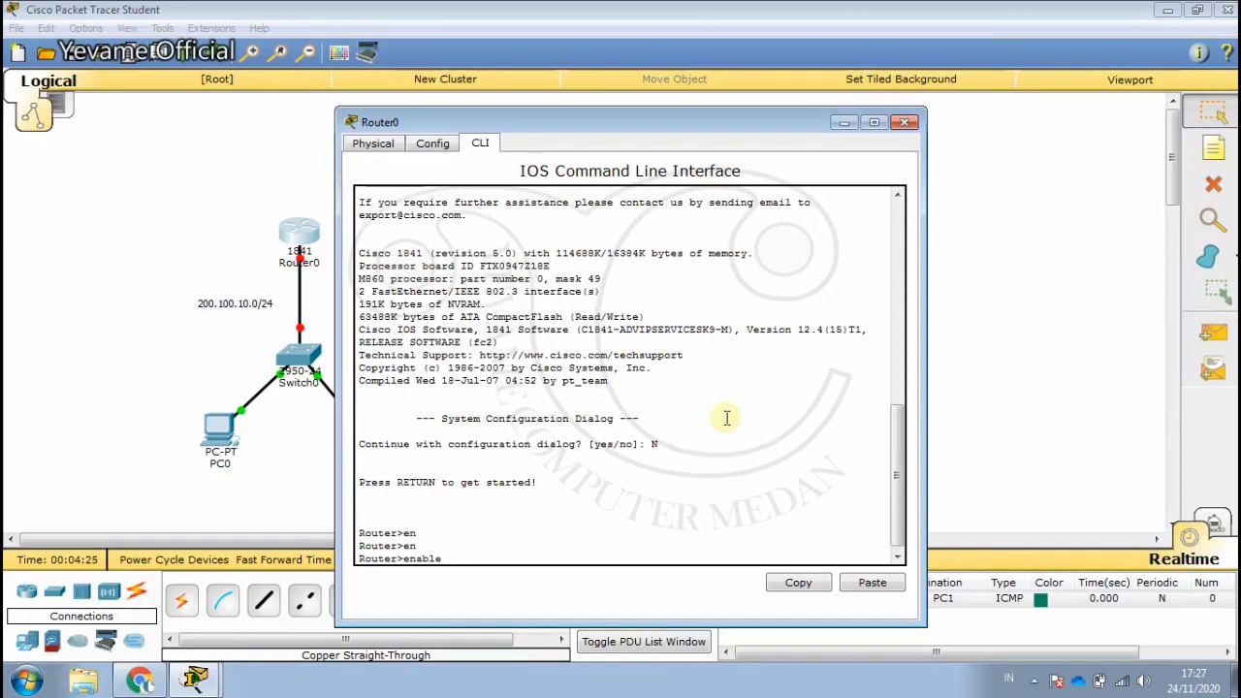
key("Return")
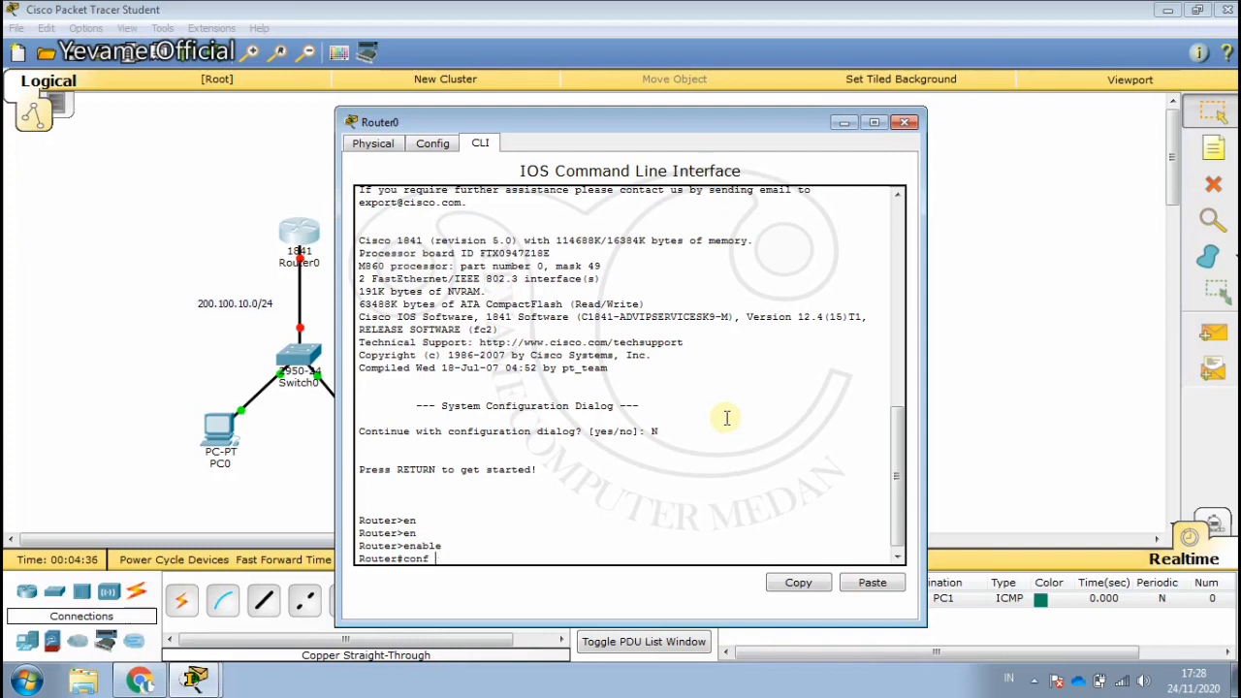
key("Tab")
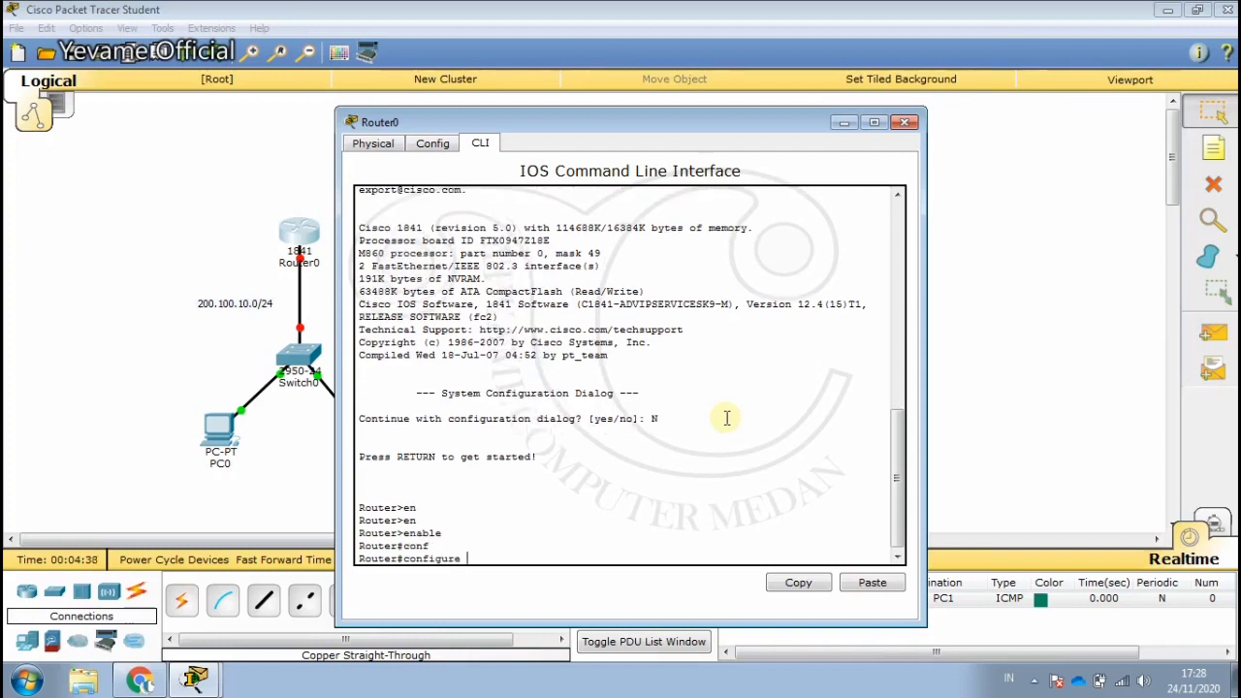
type("ter")
key("Tab")
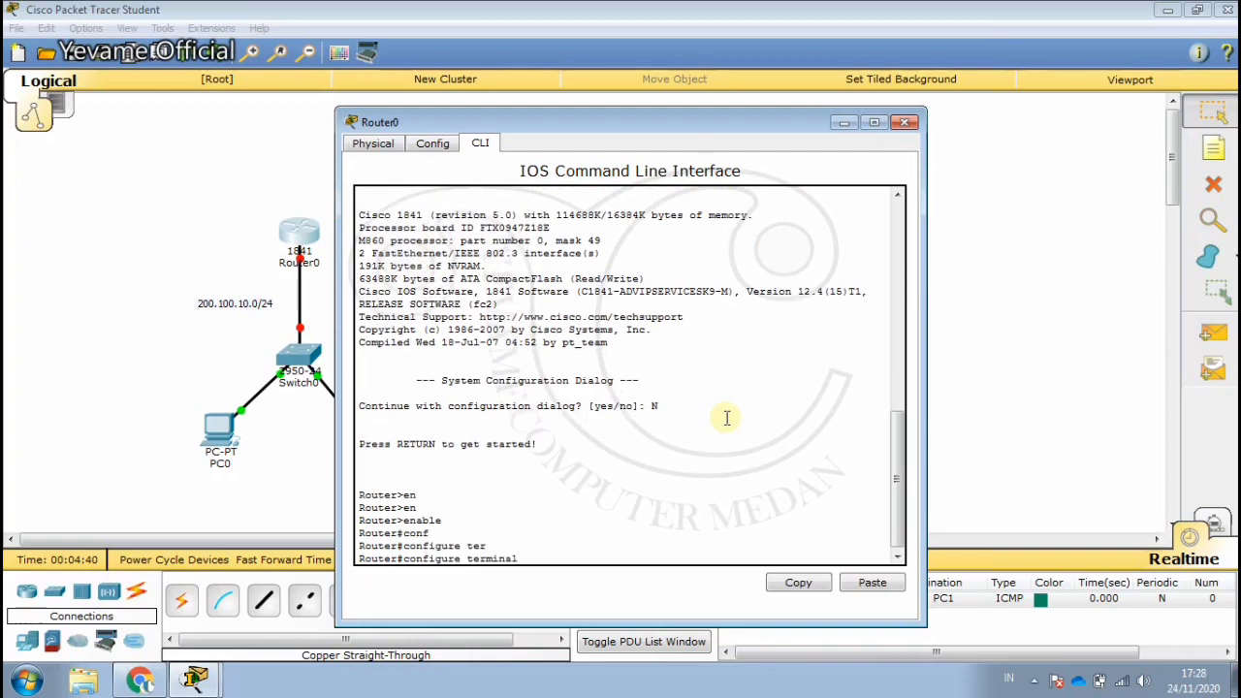
key("Return")
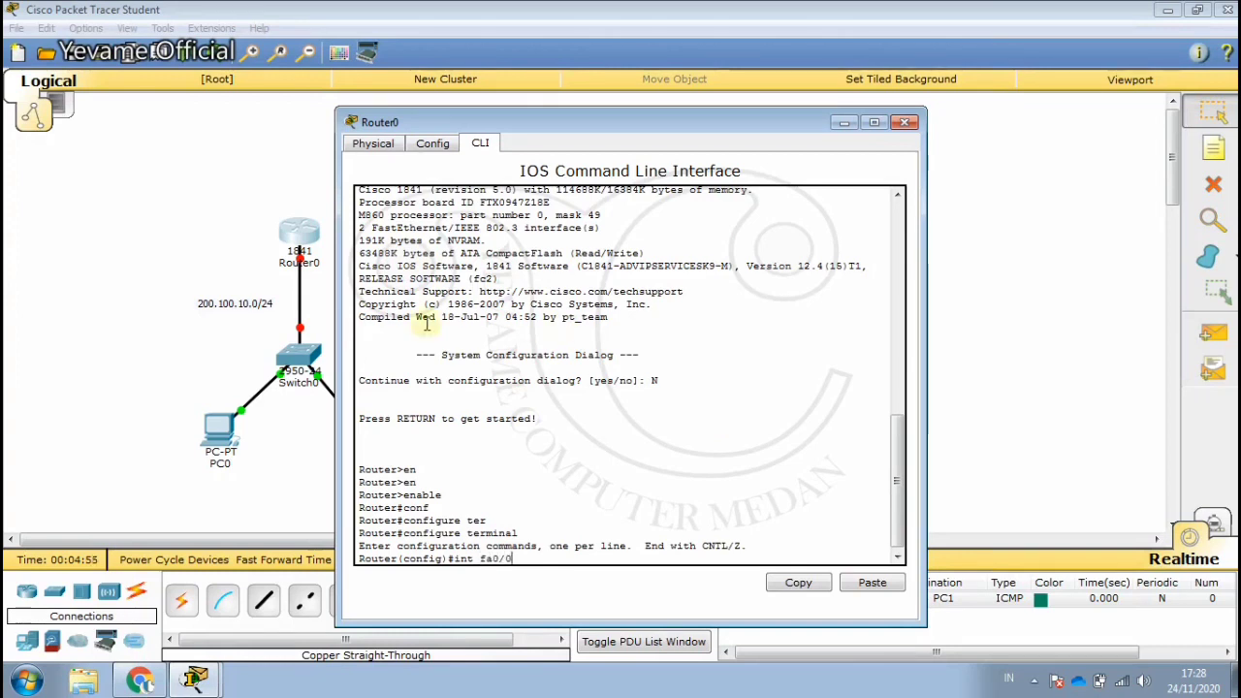
Step: Check which Router0 port the switch link uses and enter configuration of that interface with int fa0/0
left_click(163, 252)
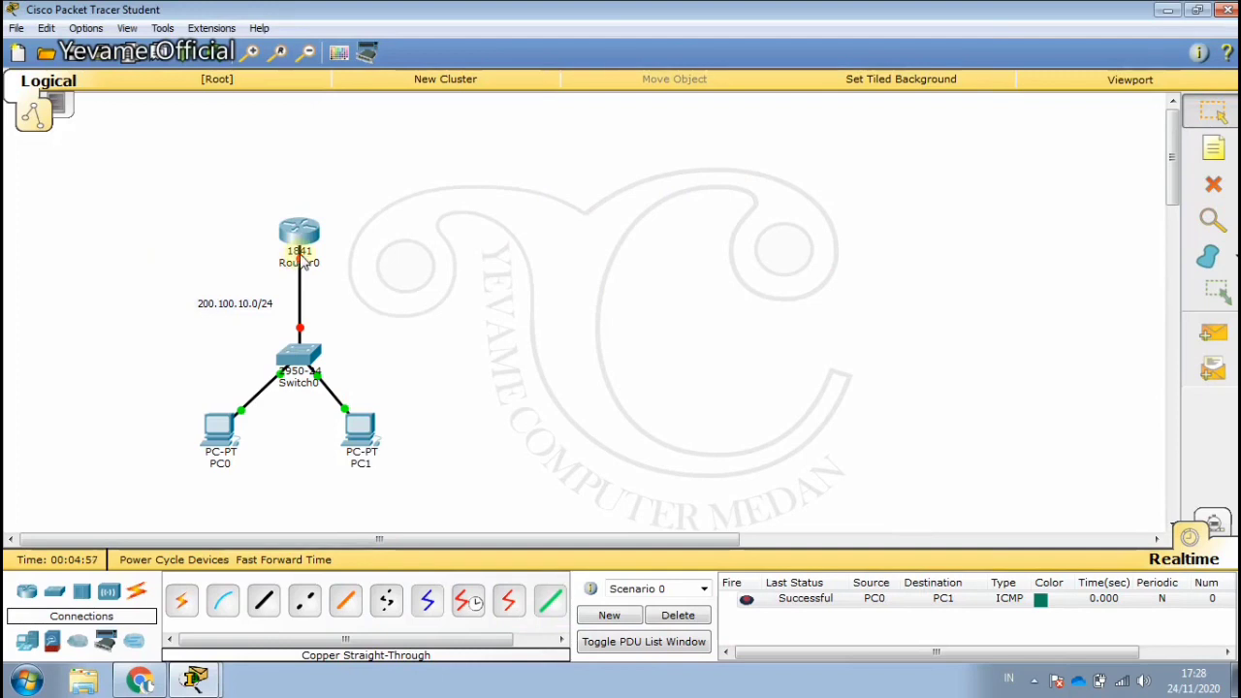
mouse_move(301, 262)
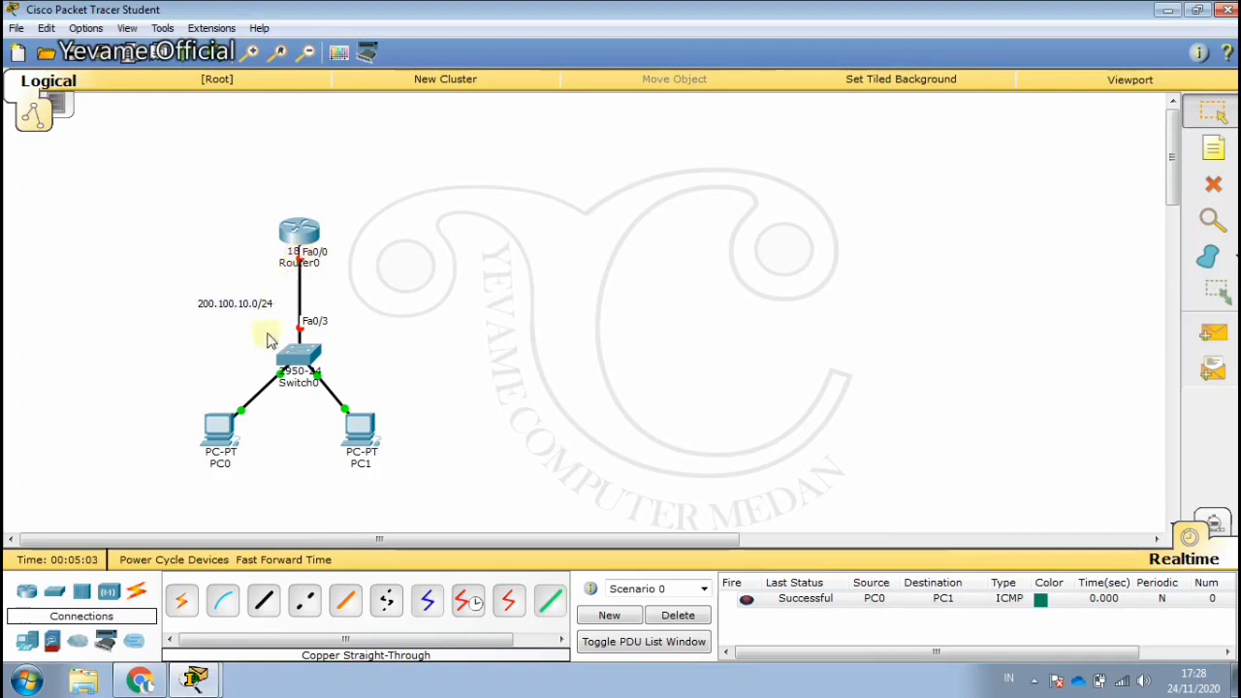
left_click(194, 679)
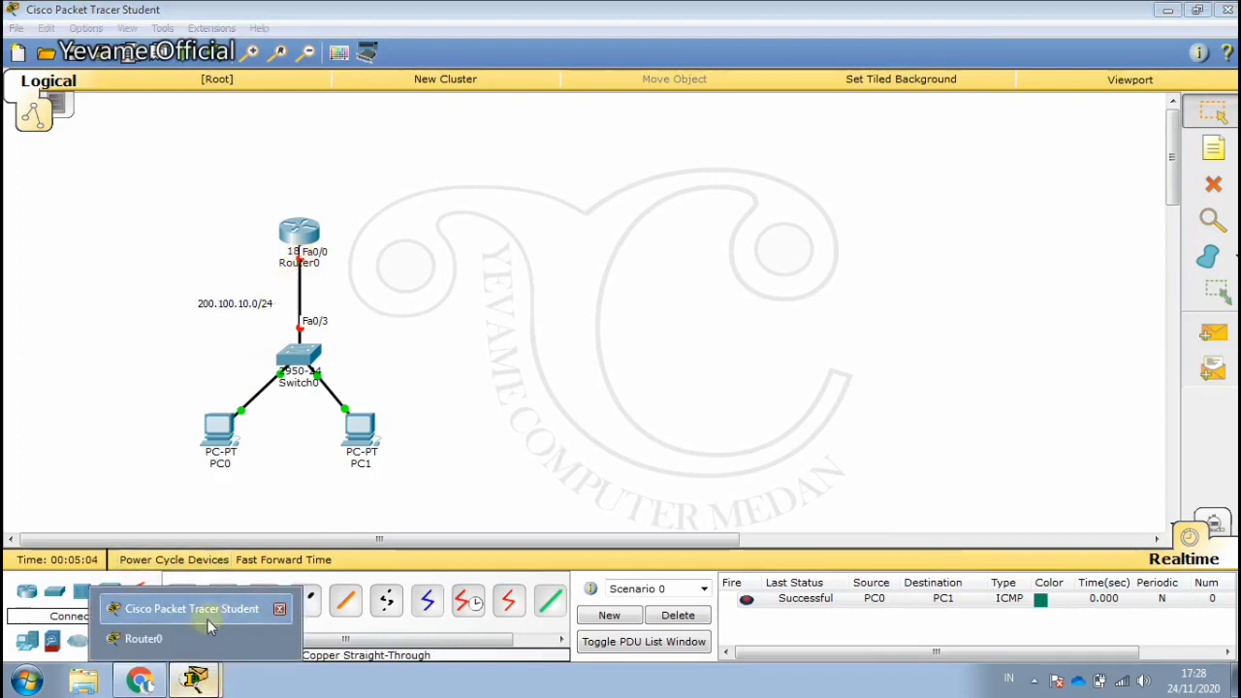
left_click(160, 638)
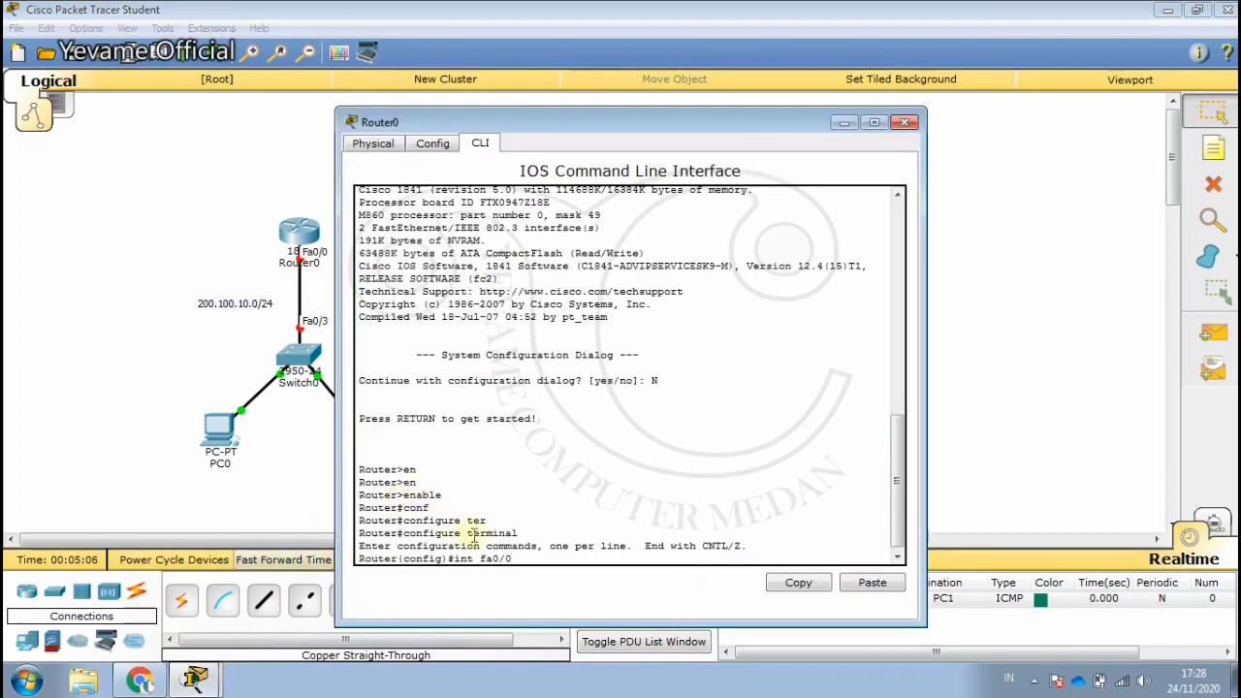
key("Return")
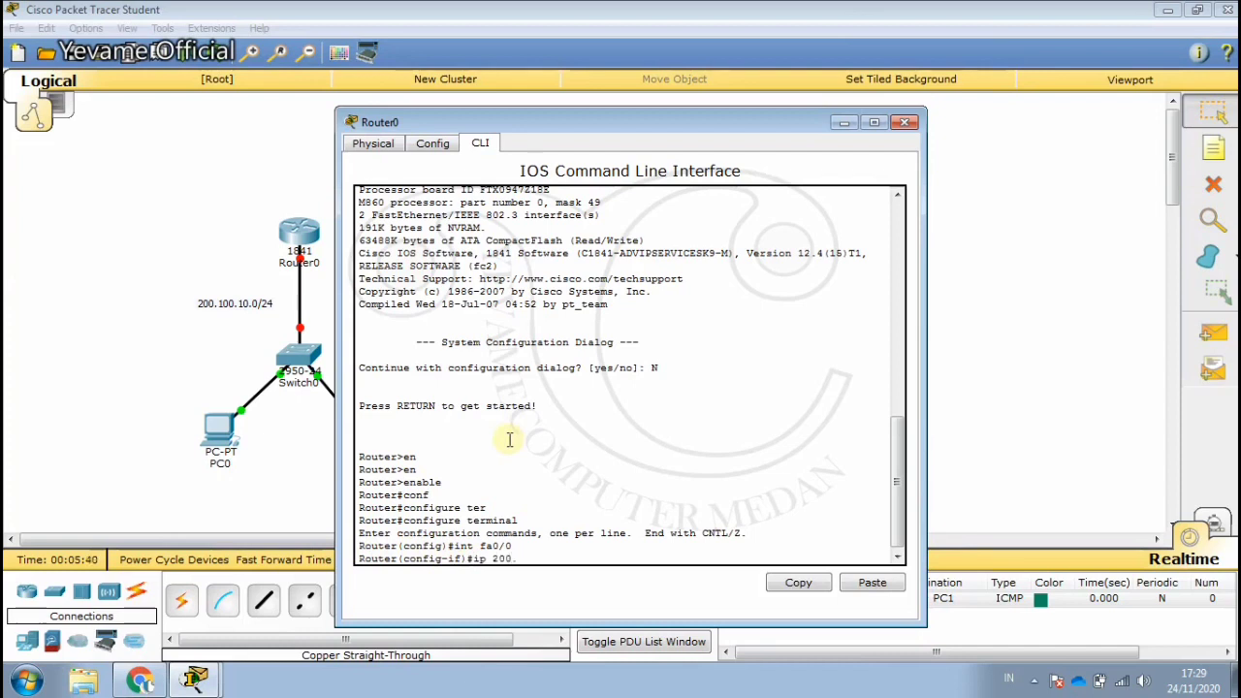
Step: Assign IP address 200.100.10.3 with subnet mask 255.255.255.0 to Router0's fa0/0 interface using ip add
type("100.10.3 255.255.255.0")
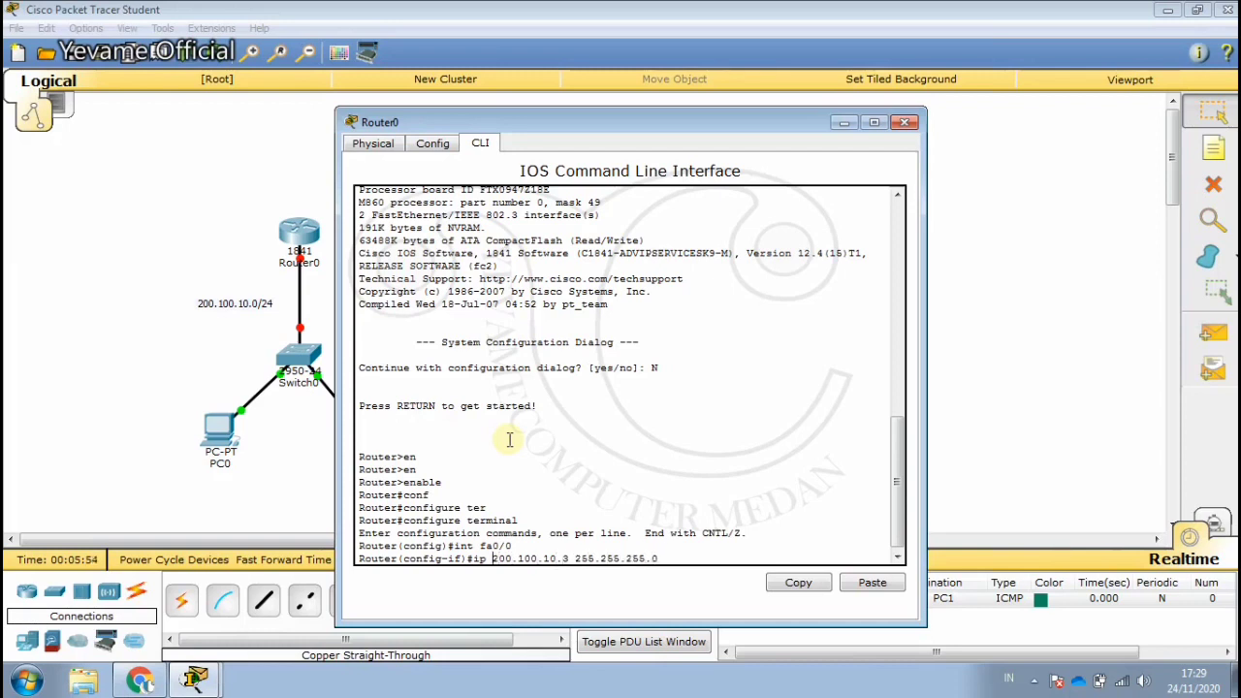
type("add")
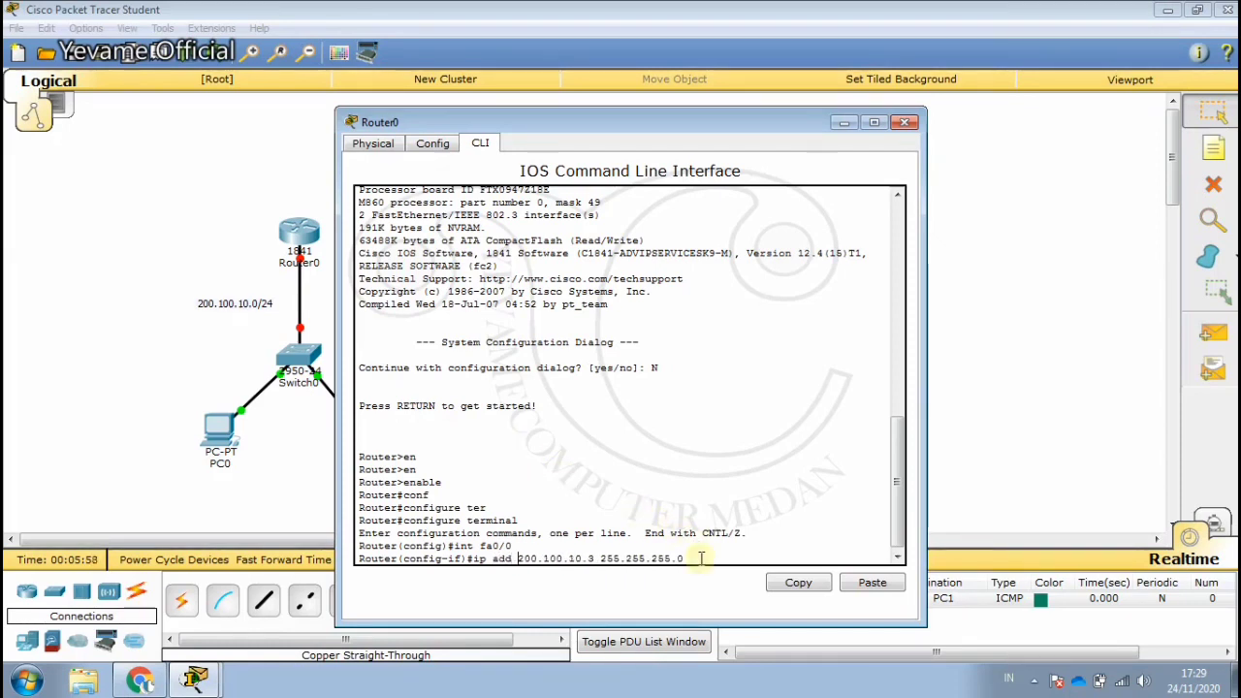
key("Return")
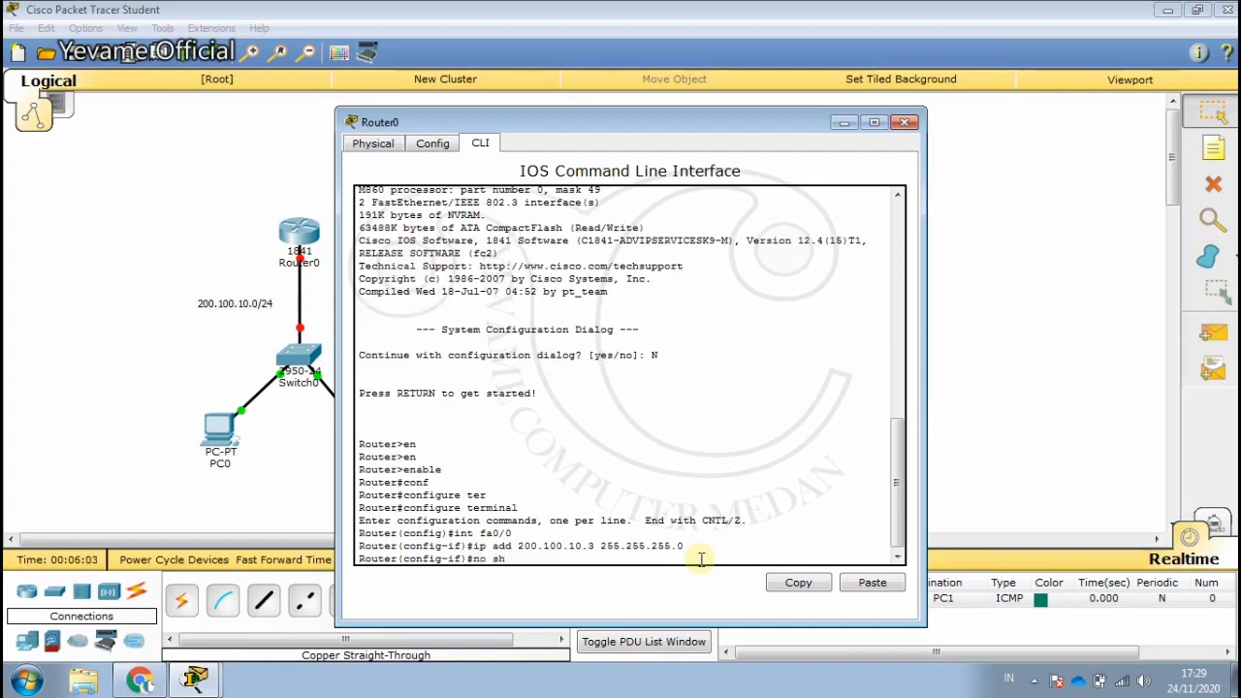
Step: Enable Router0's fa0/0 interface with no sh and close the router's configuration window
type("no sh")
key("Return")
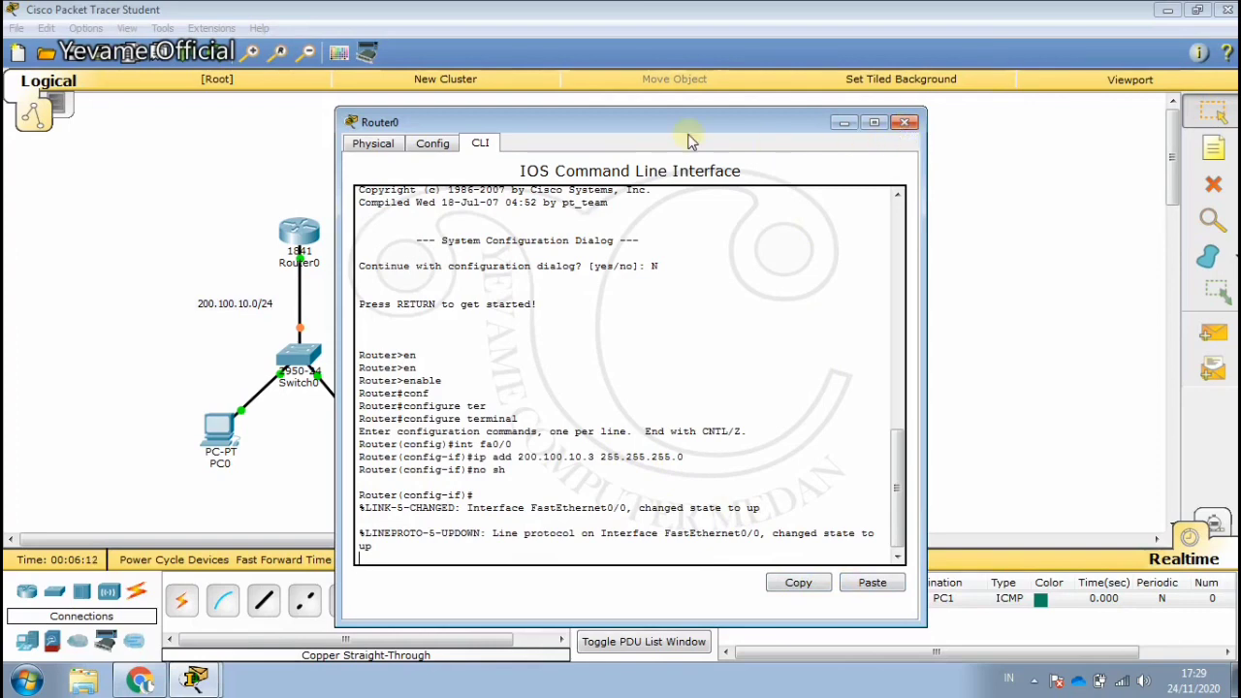
left_click_drag(688, 134, 789, 122)
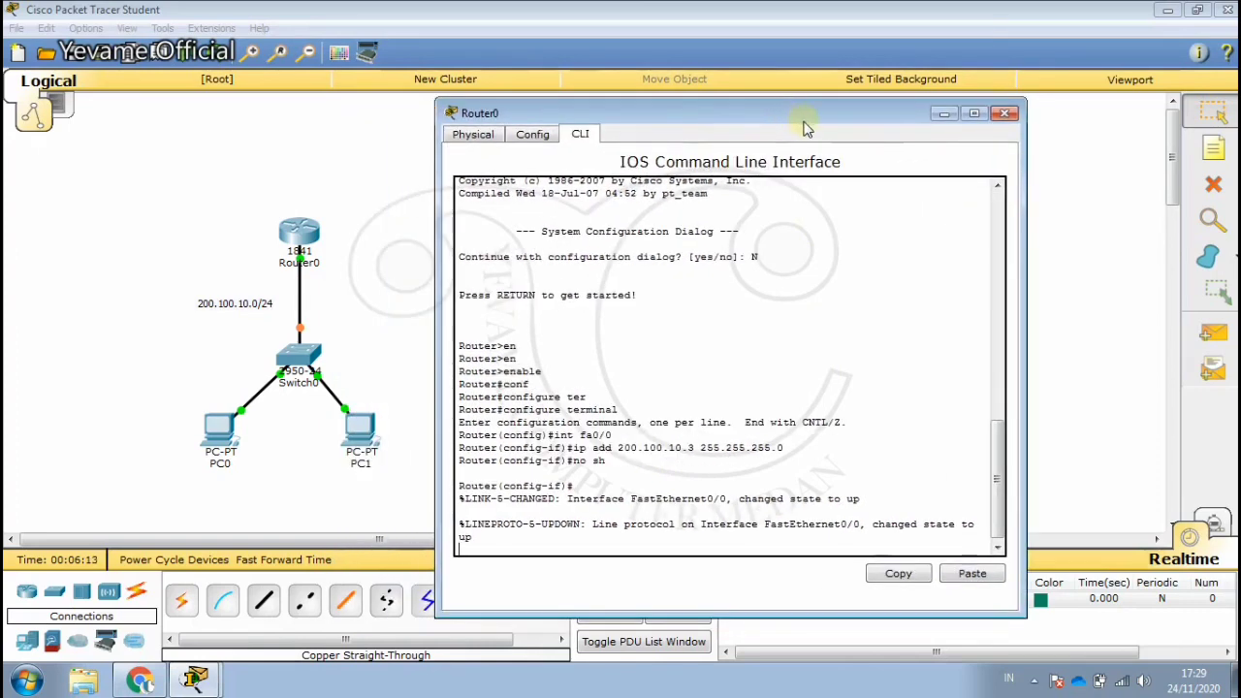
left_click(1005, 115)
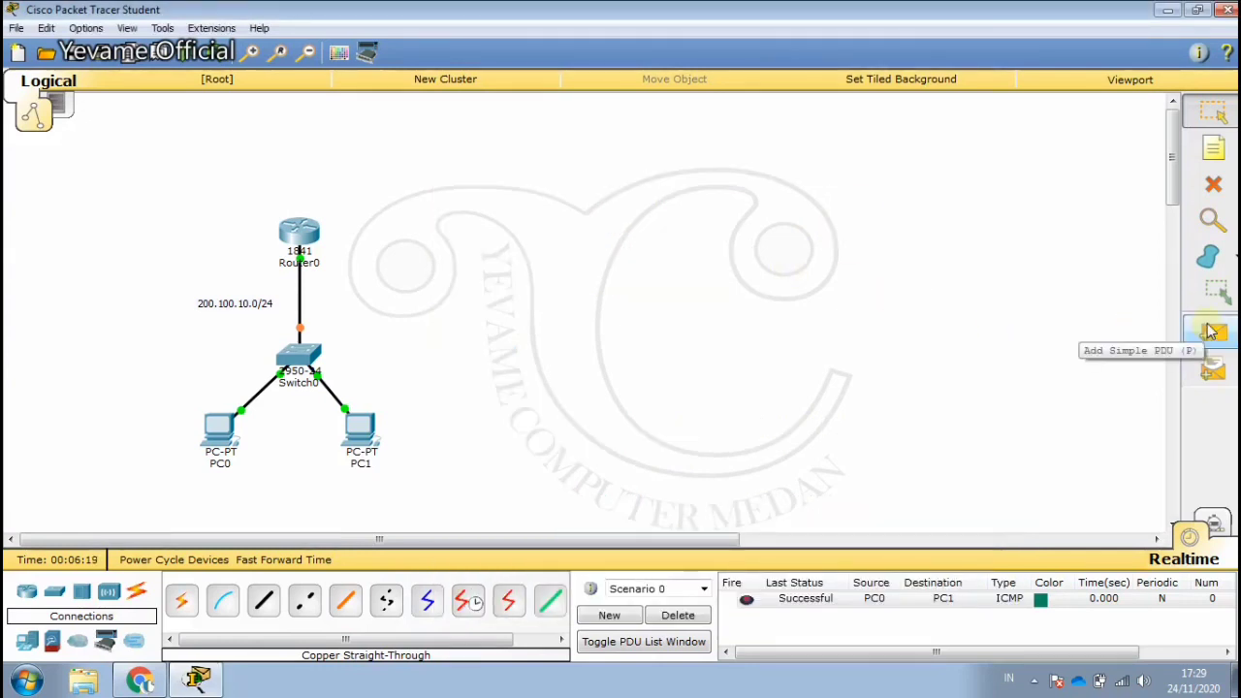
Step: Send a simple PDU from PC1 to Router0 and fire it again to retest the connection
left_click(1208, 331)
left_click(359, 428)
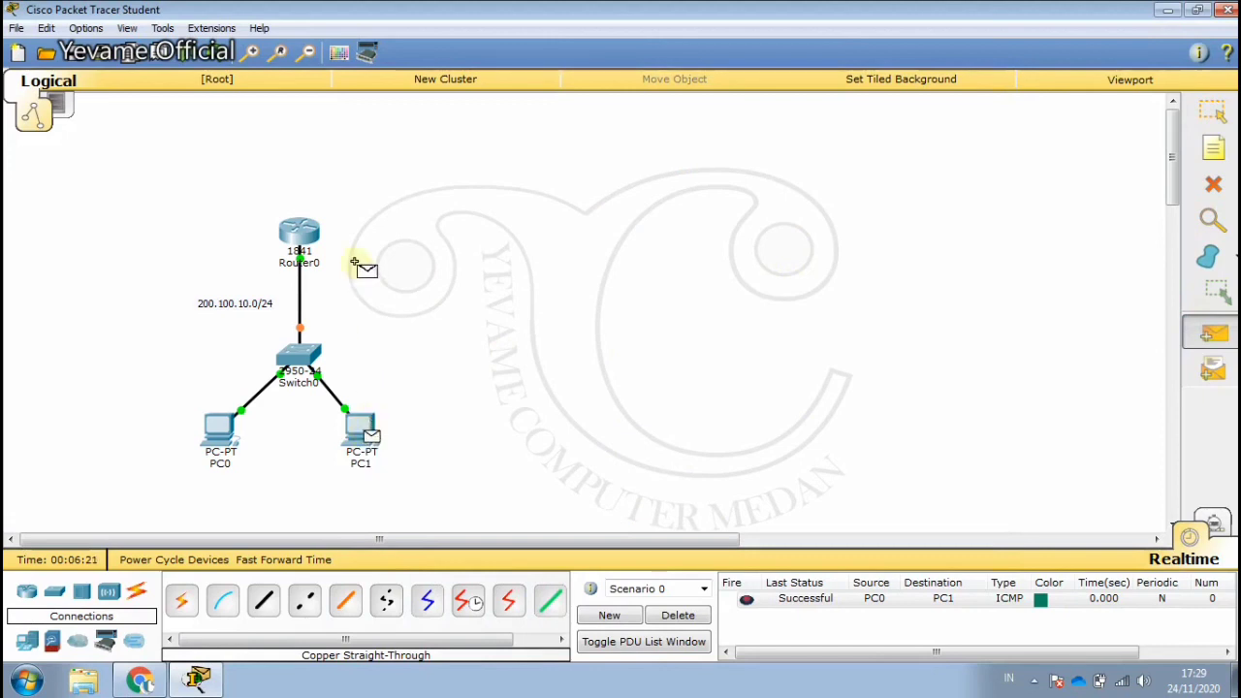
left_click(300, 236)
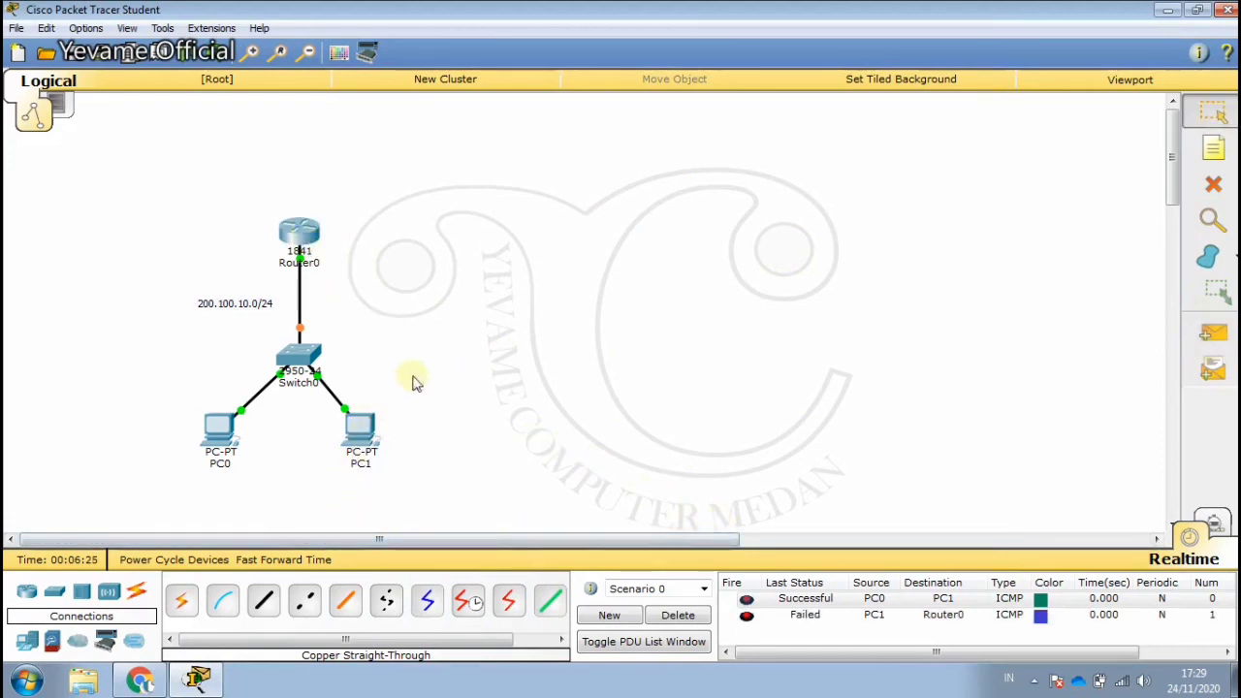
left_click(746, 617)
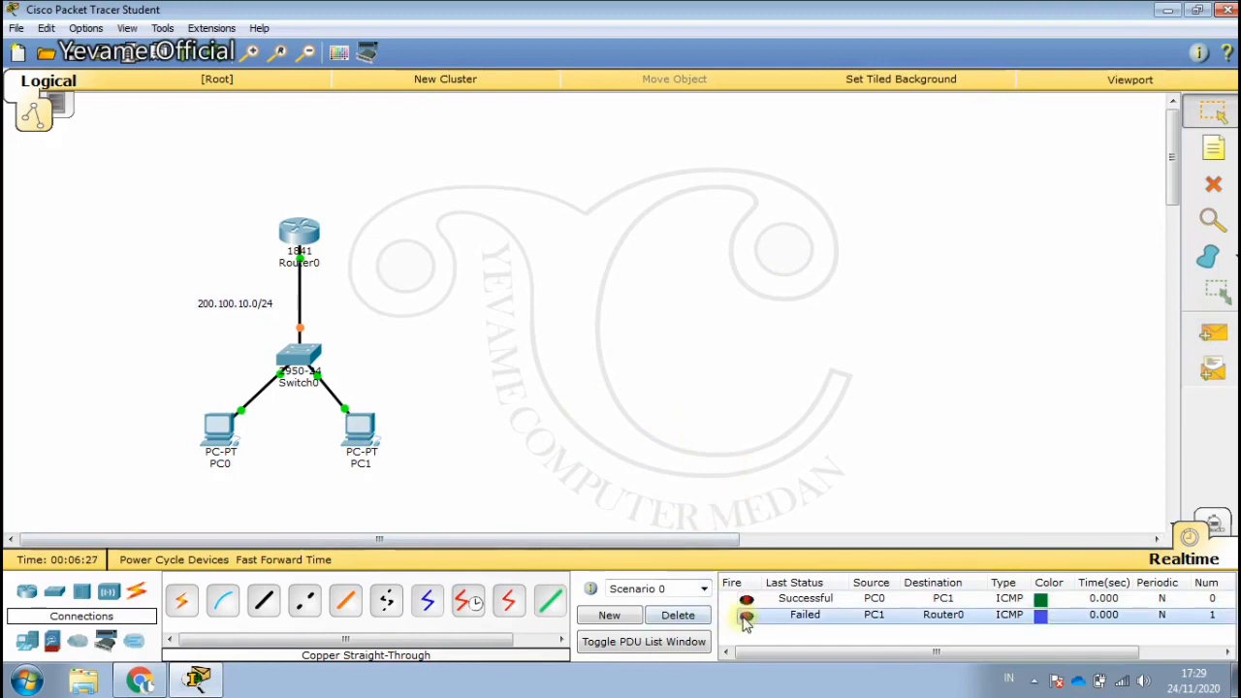
left_click(745, 617)
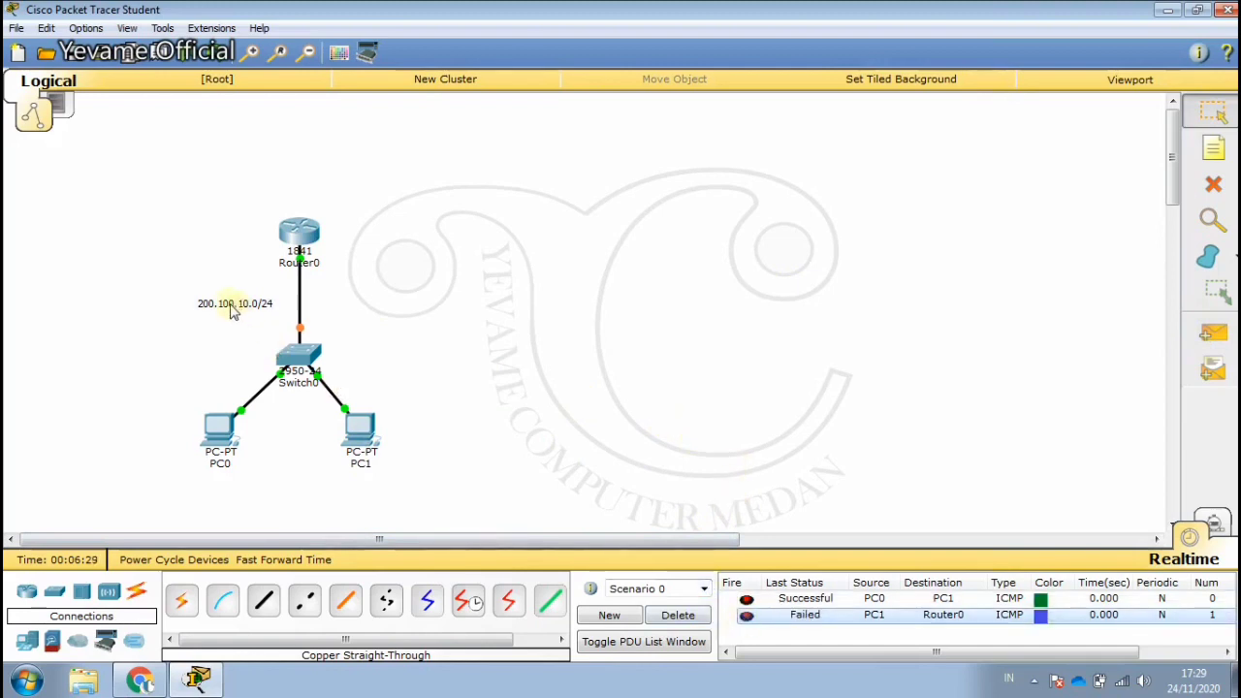
left_click_drag(387, 297, 233, 345)
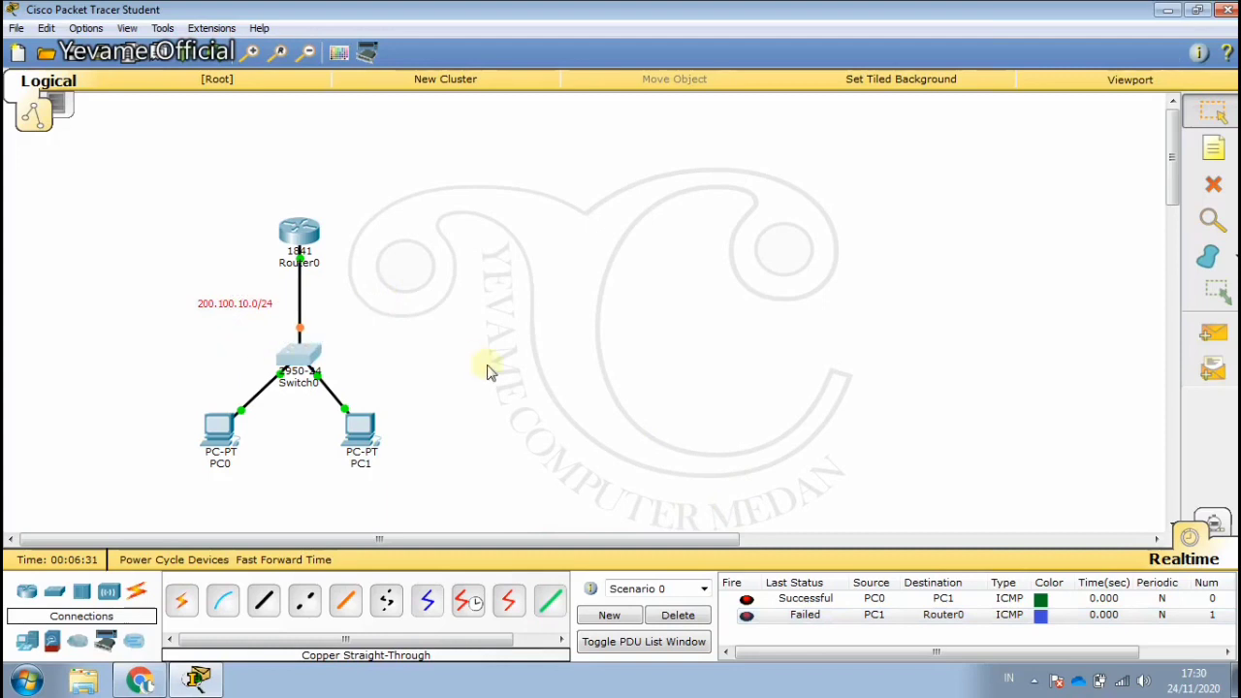
left_click(745, 616)
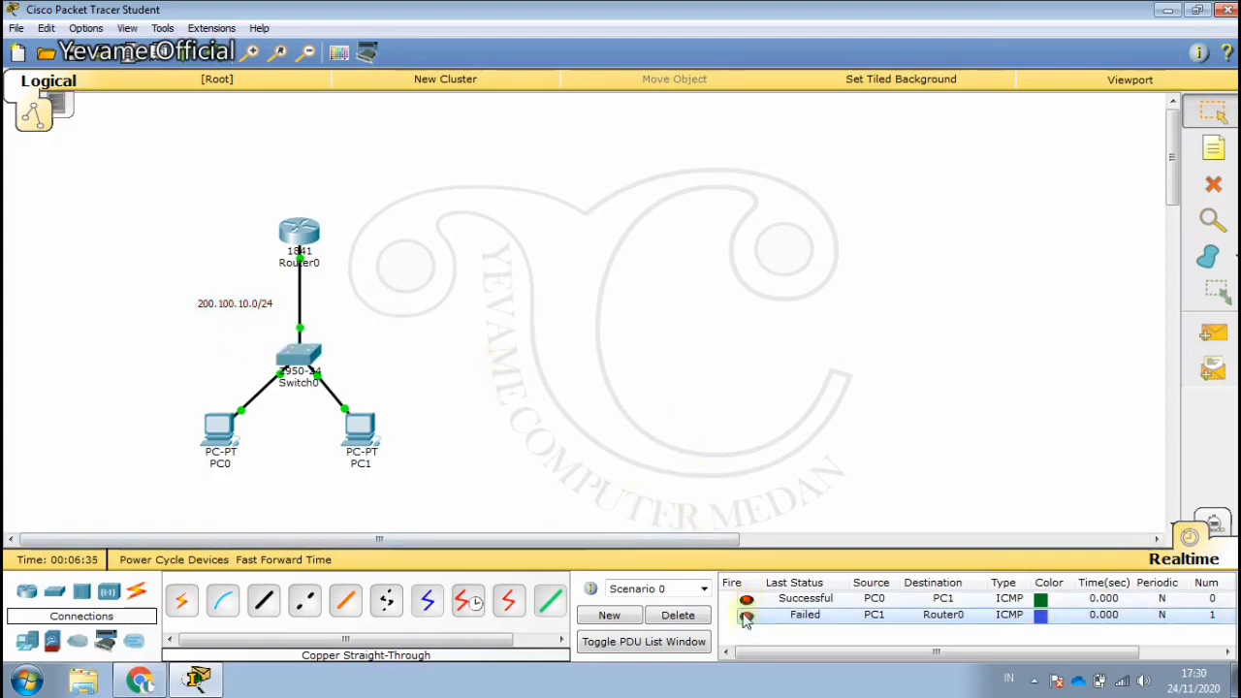
left_click(745, 616)
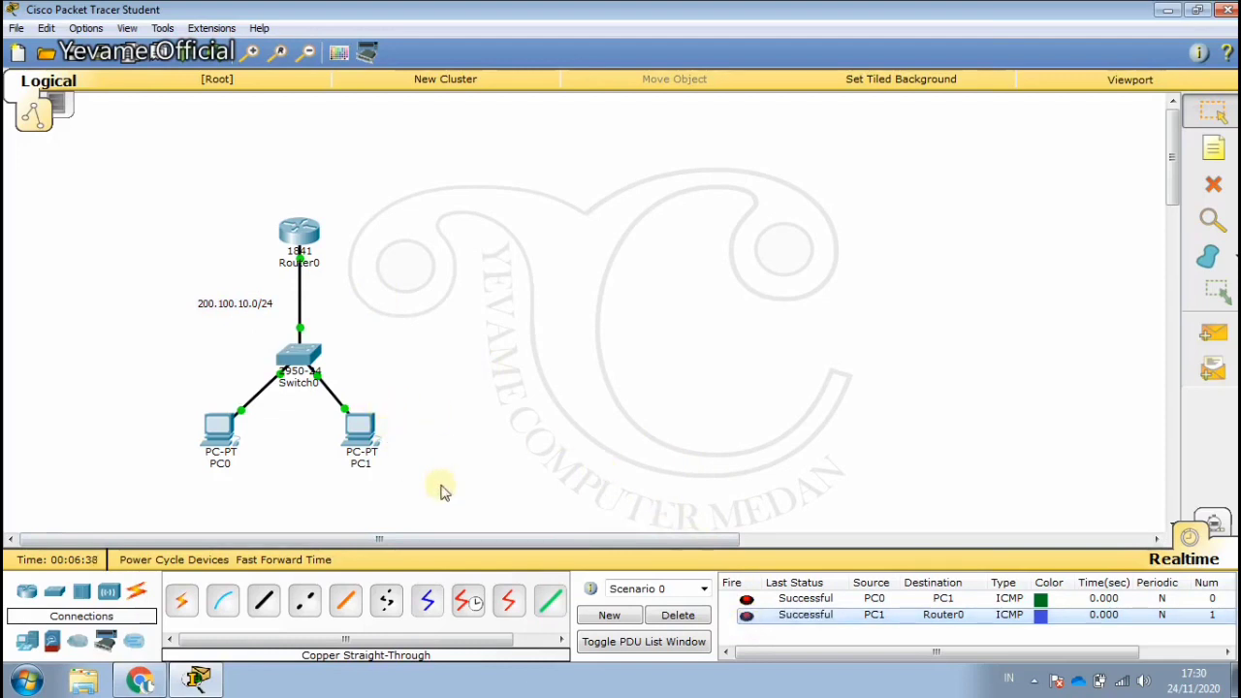
Step: Send a simple PDU from PC0 to Router0 and clear all test PDUs by deleting Scenario 0
left_click(1213, 332)
left_click(212, 451)
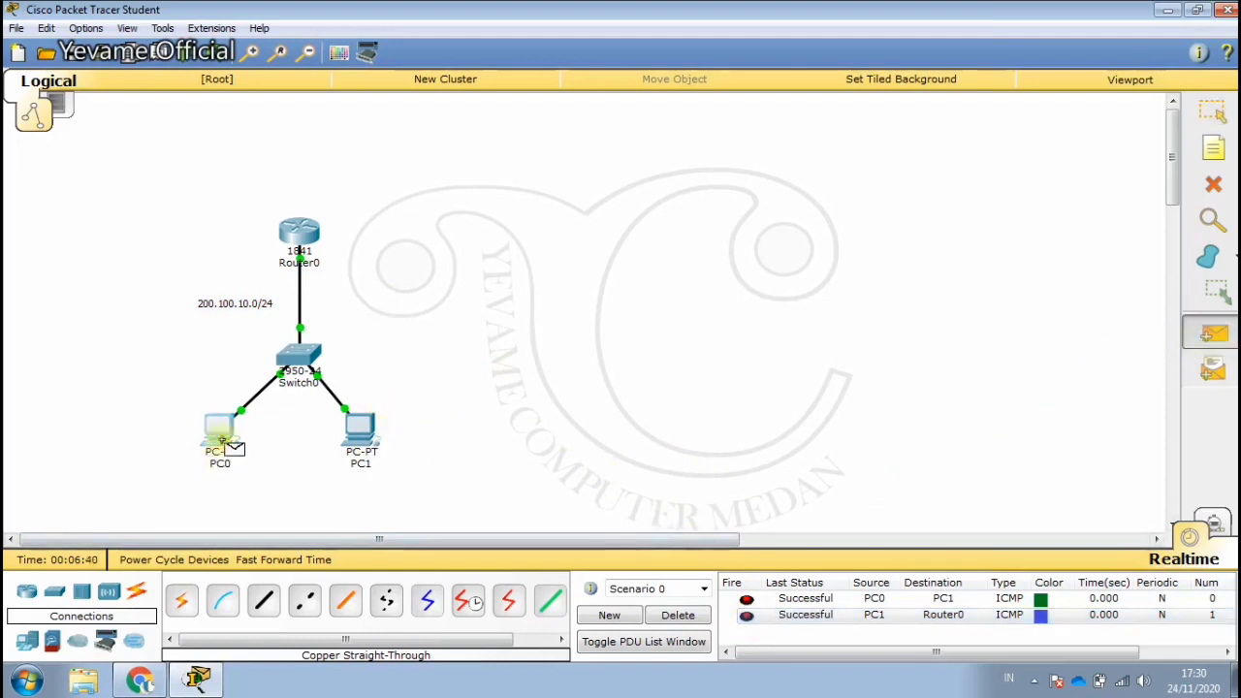
left_click(303, 238)
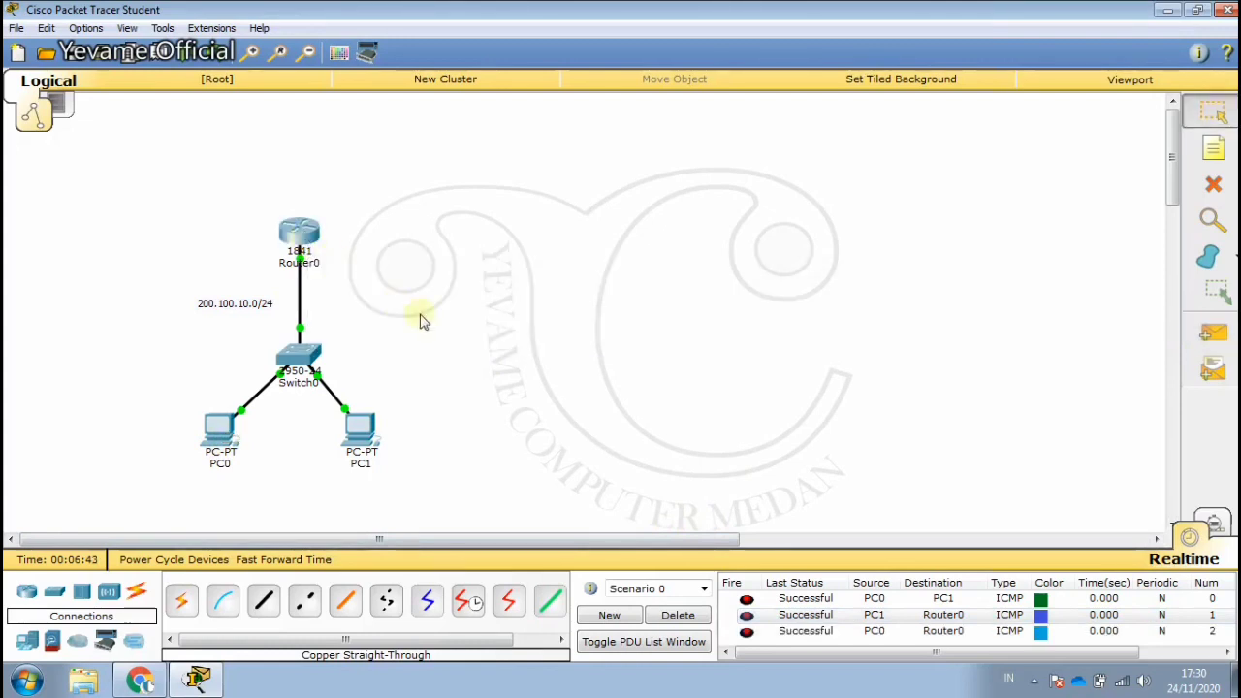
left_click(680, 617)
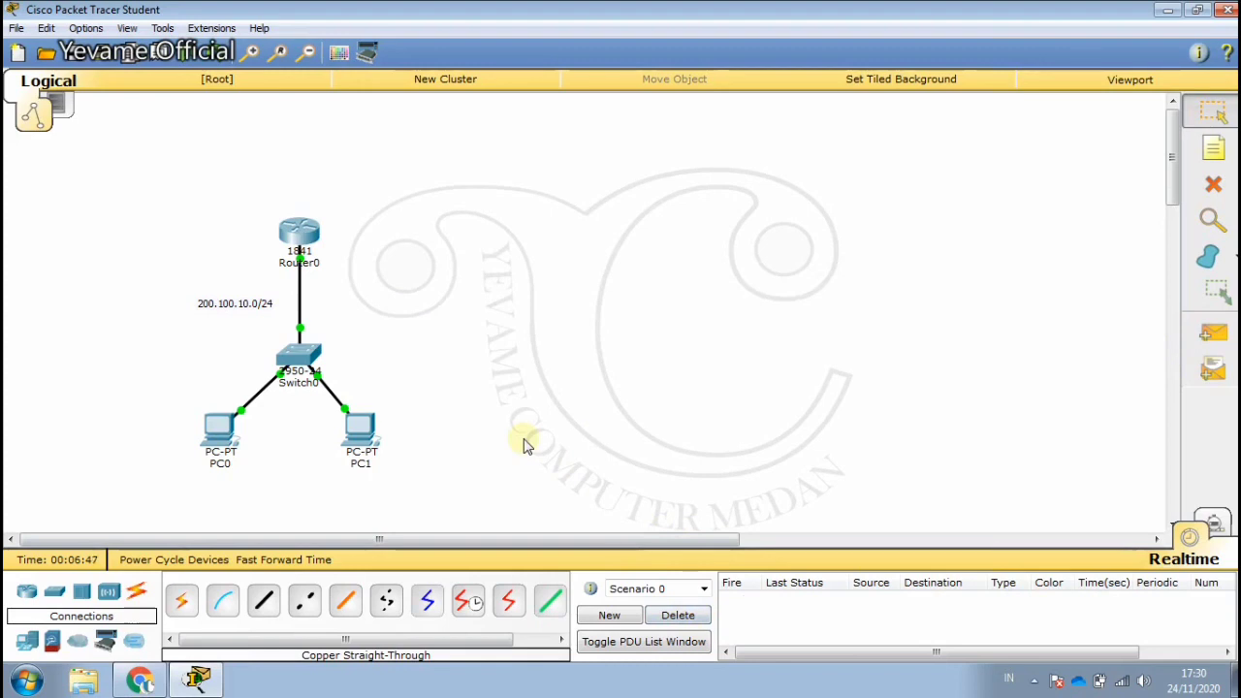
Step: Add a second 1841 router beside the existing network and a 2950-24 switch below it
left_click(28, 592)
left_click(181, 599)
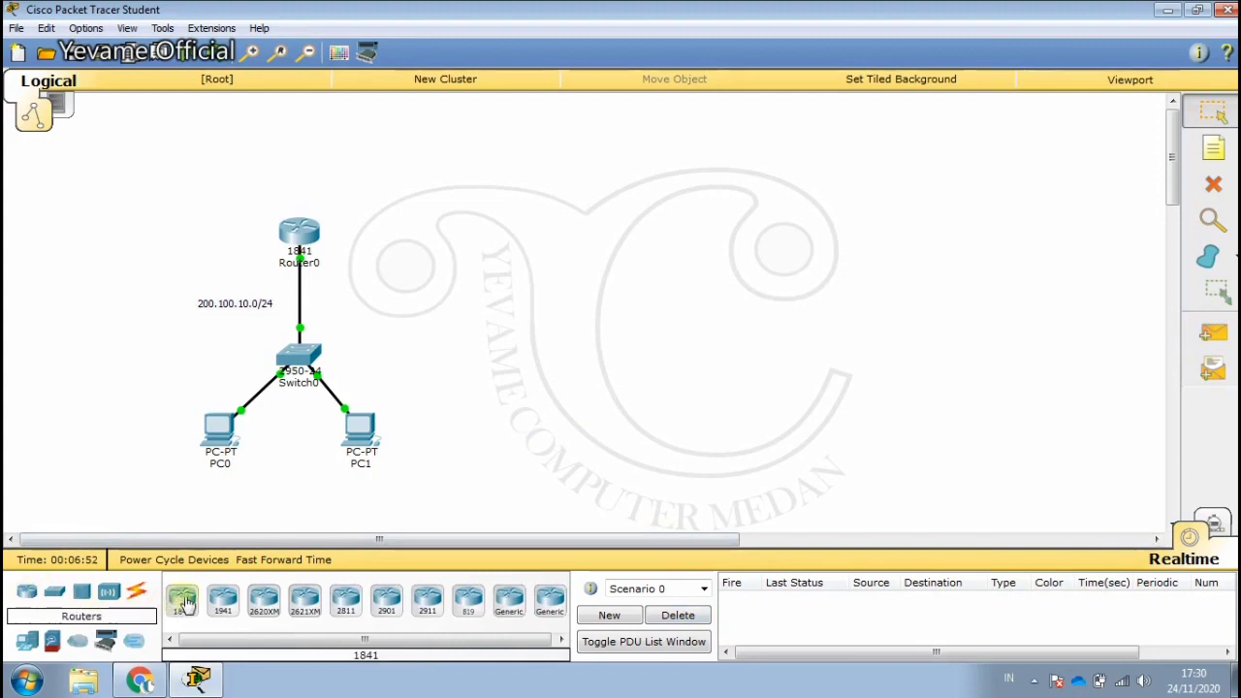
left_click(501, 215)
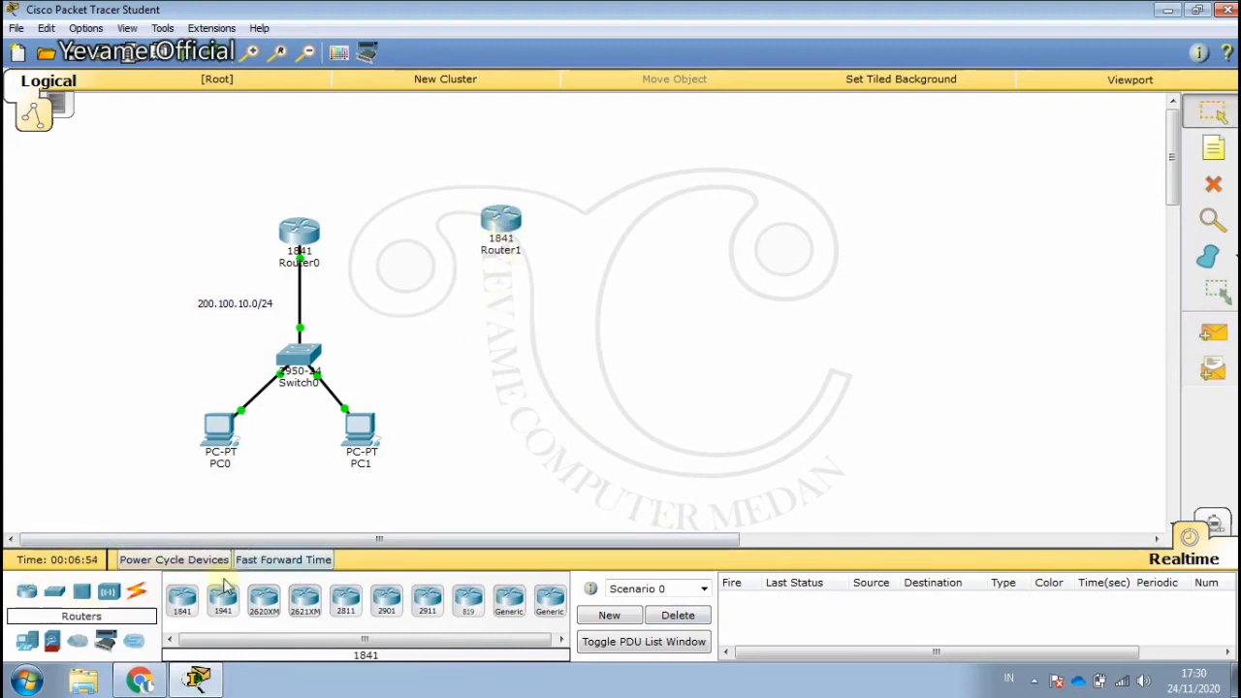
left_click(55, 591)
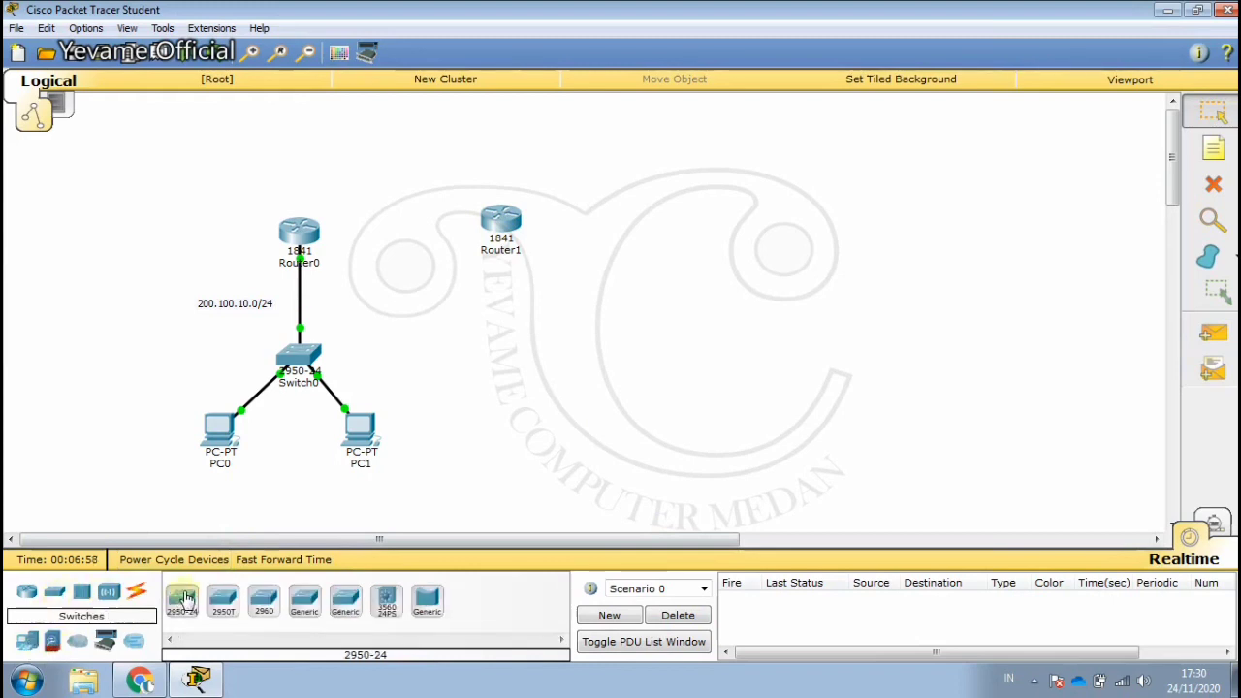
left_click(181, 599)
left_click(514, 330)
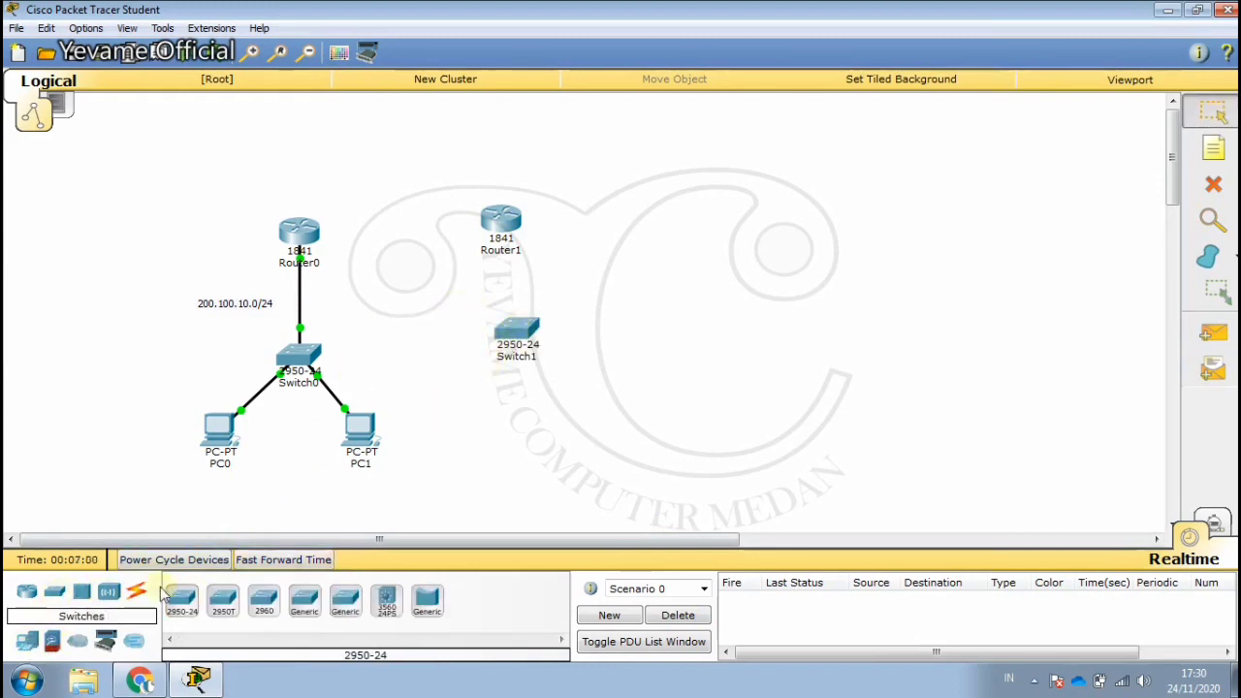
Step: Place two generic PCs side by side below Switch1 and space them apart
left_click(29, 642)
left_click(181, 599)
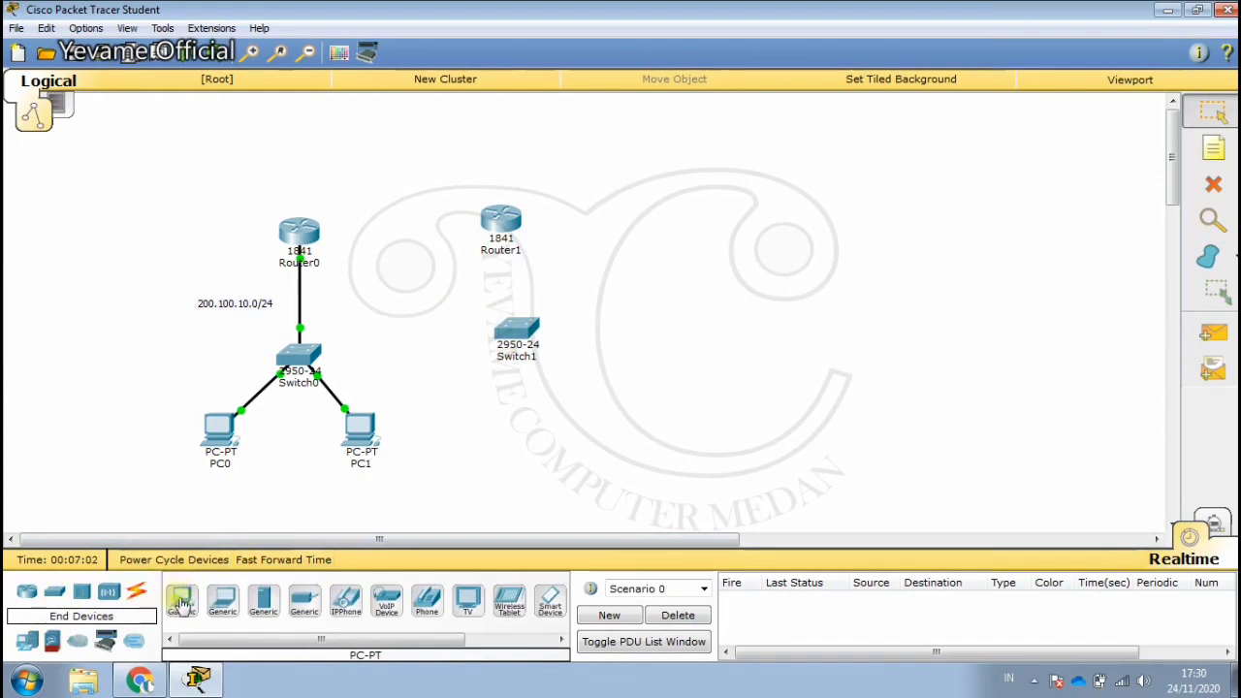
left_click(458, 423)
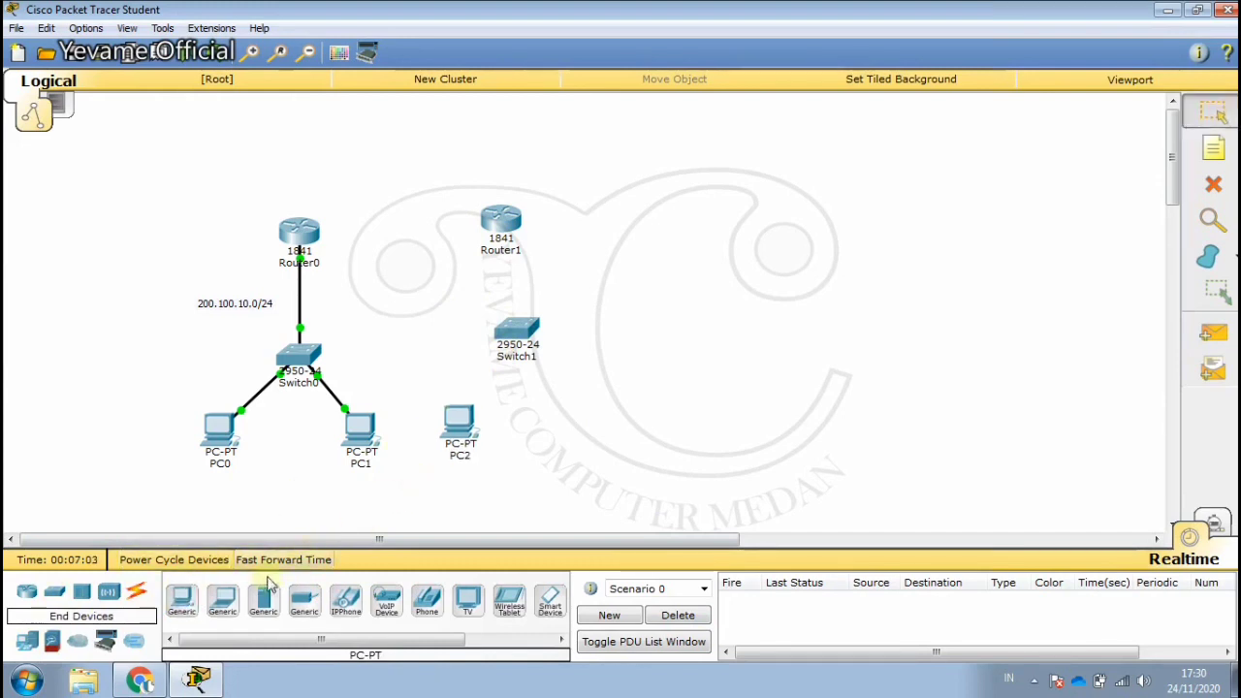
left_click(182, 599)
left_click(550, 419)
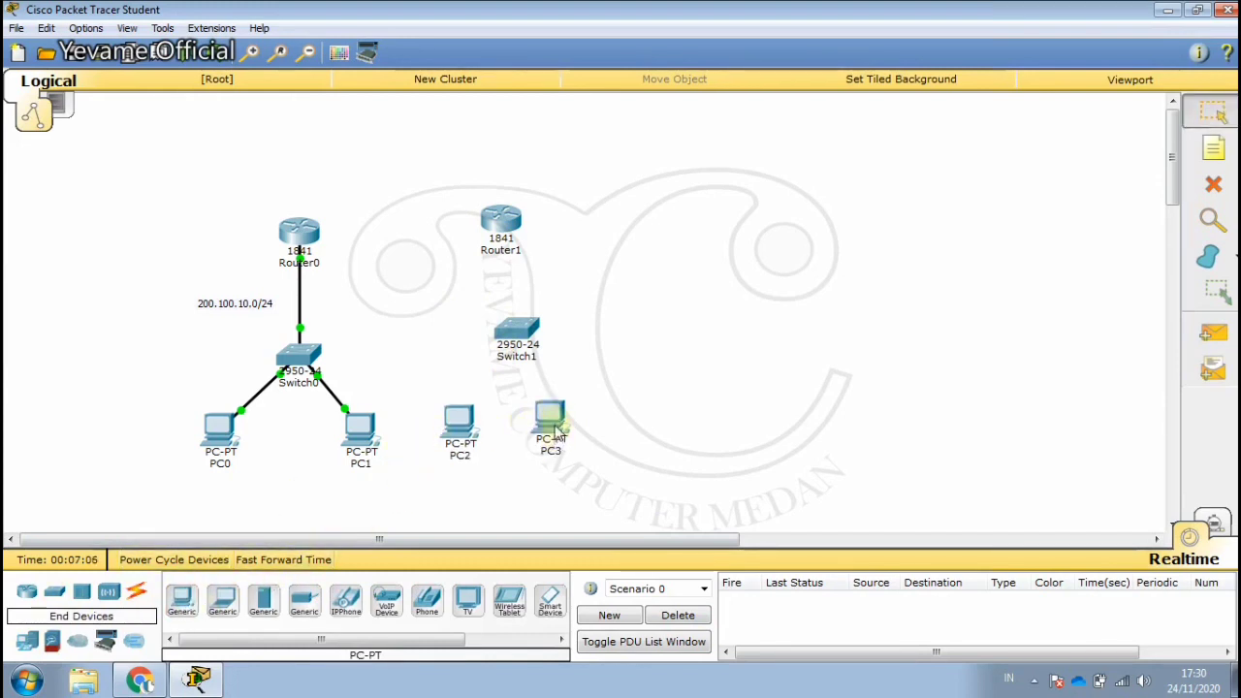
left_click_drag(554, 427, 581, 433)
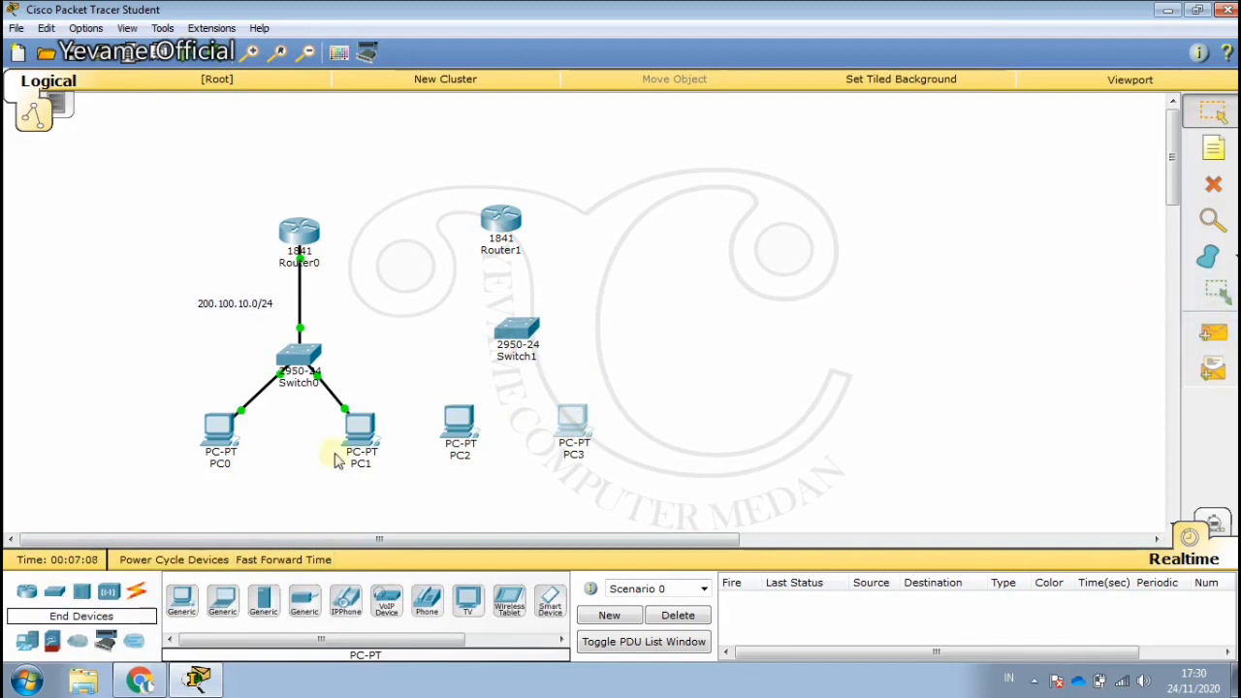
Step: Connect PC2's FastEthernet0 to Switch1's FastEthernet0/1 with a copper straight-through cable
left_click(137, 589)
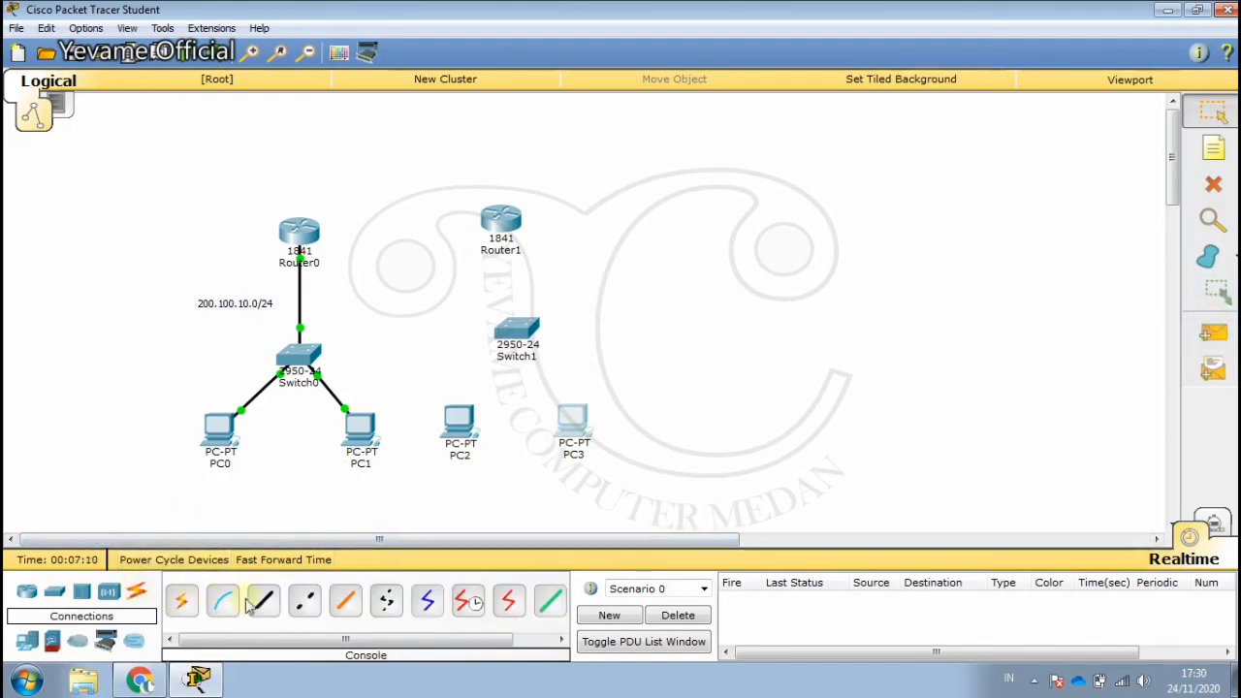
left_click(304, 601)
left_click(459, 421)
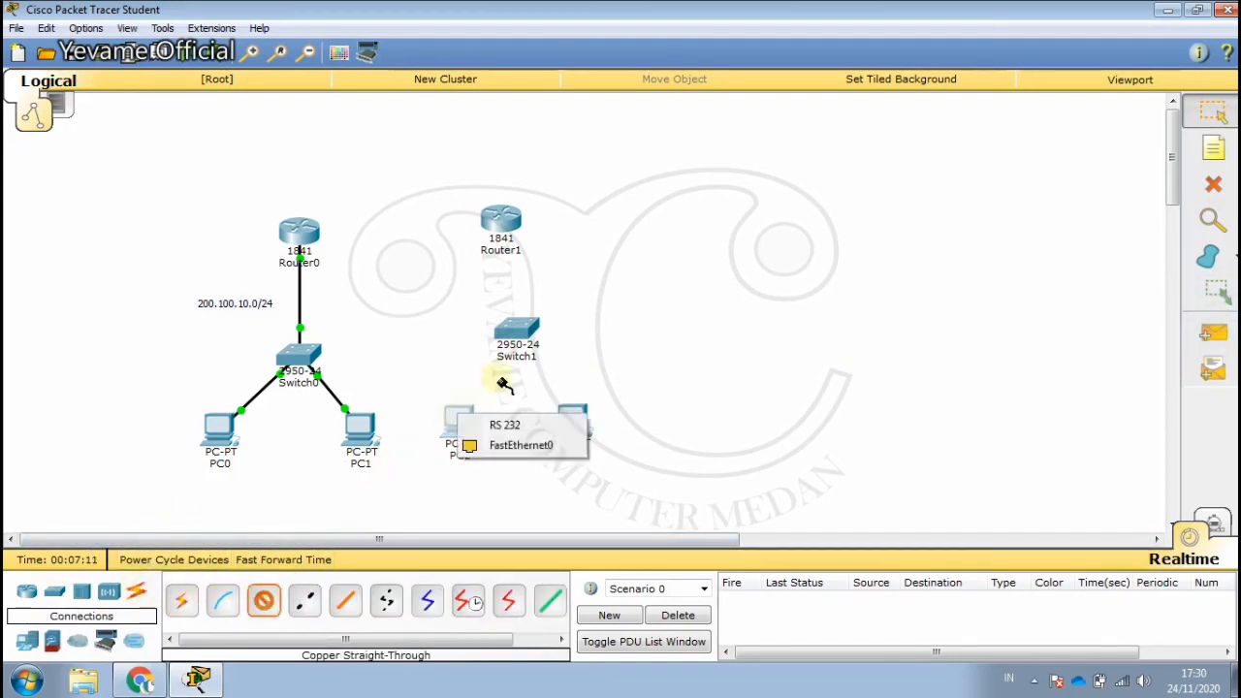
left_click(499, 443)
left_click(523, 332)
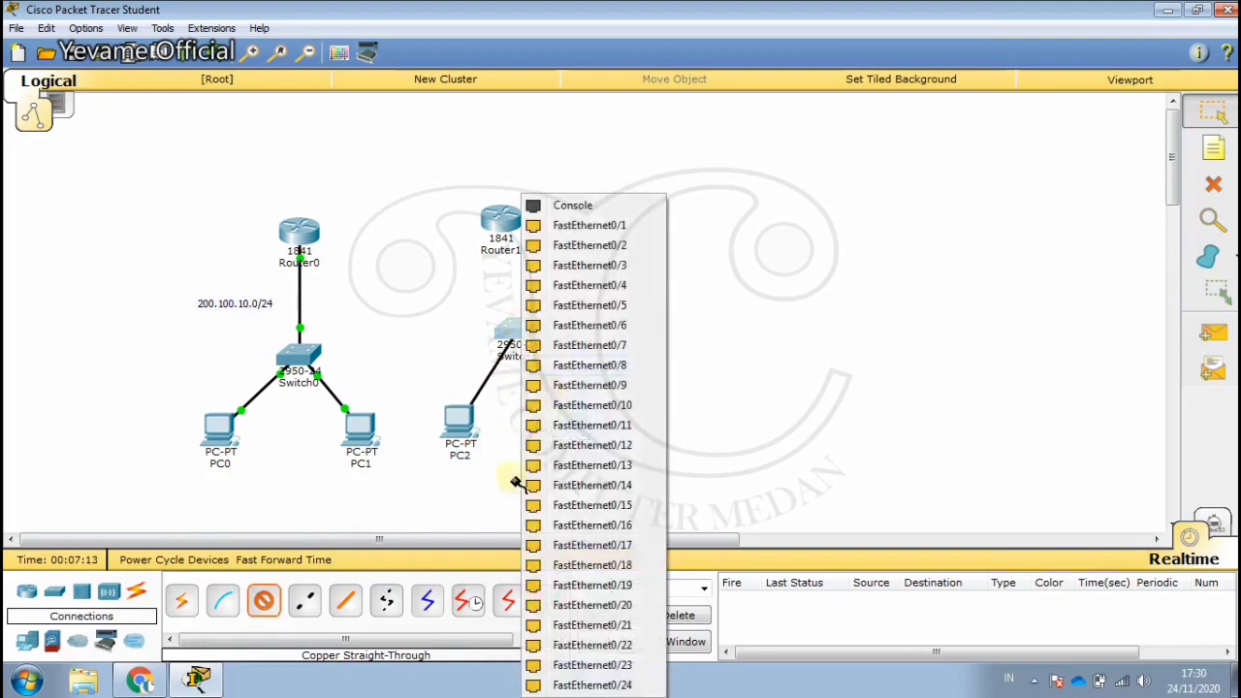
left_click(598, 260)
Step: Connect PC3's FastEthernet0 to Switch1's FastEthernet0/2 with a copper straight-through cable
left_click(263, 601)
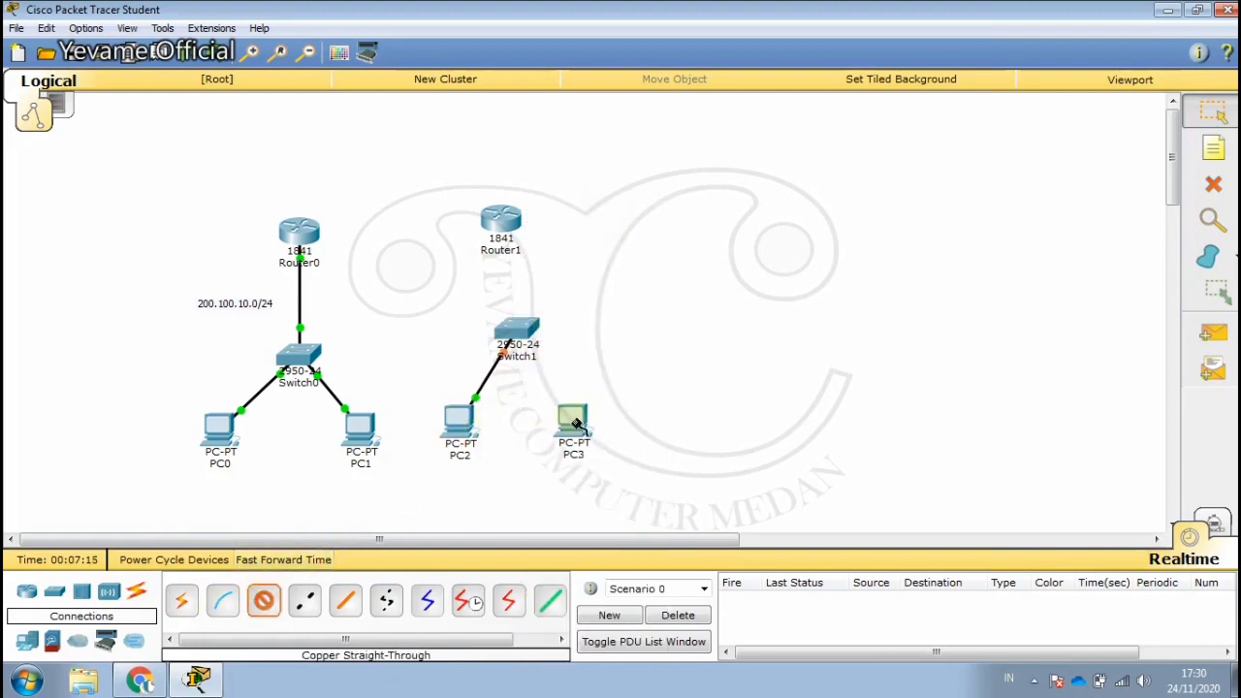
left_click(580, 420)
left_click(640, 451)
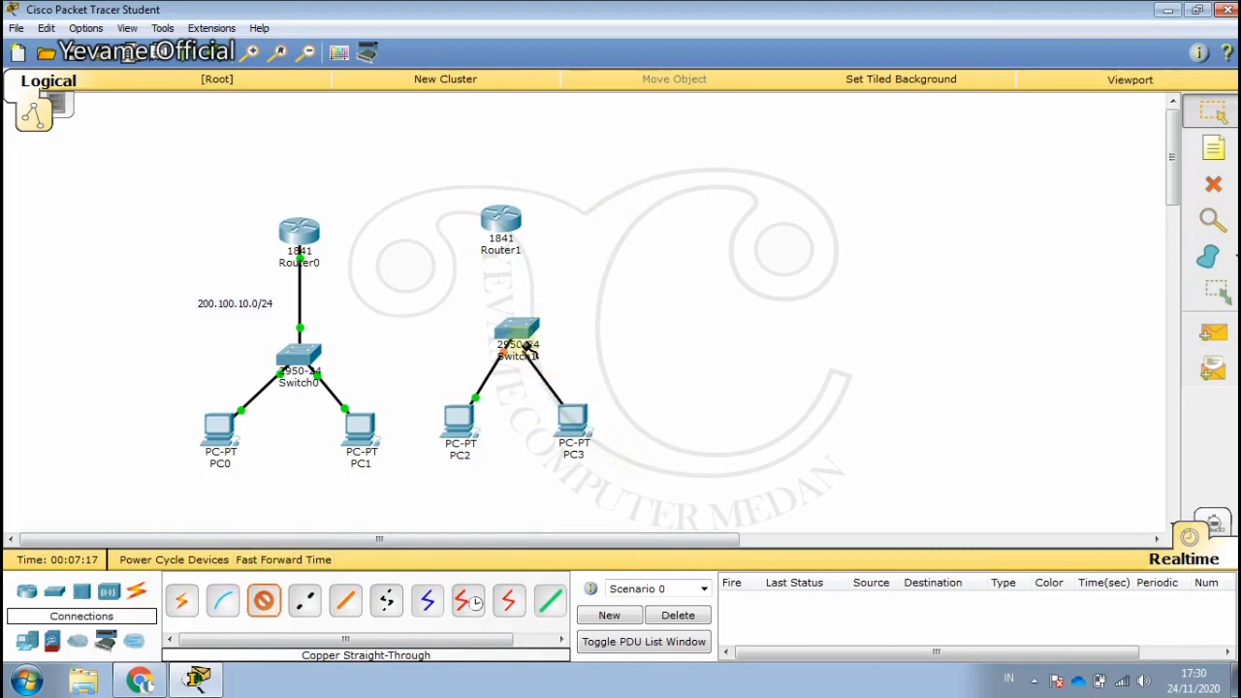
left_click(516, 335)
left_click(547, 358)
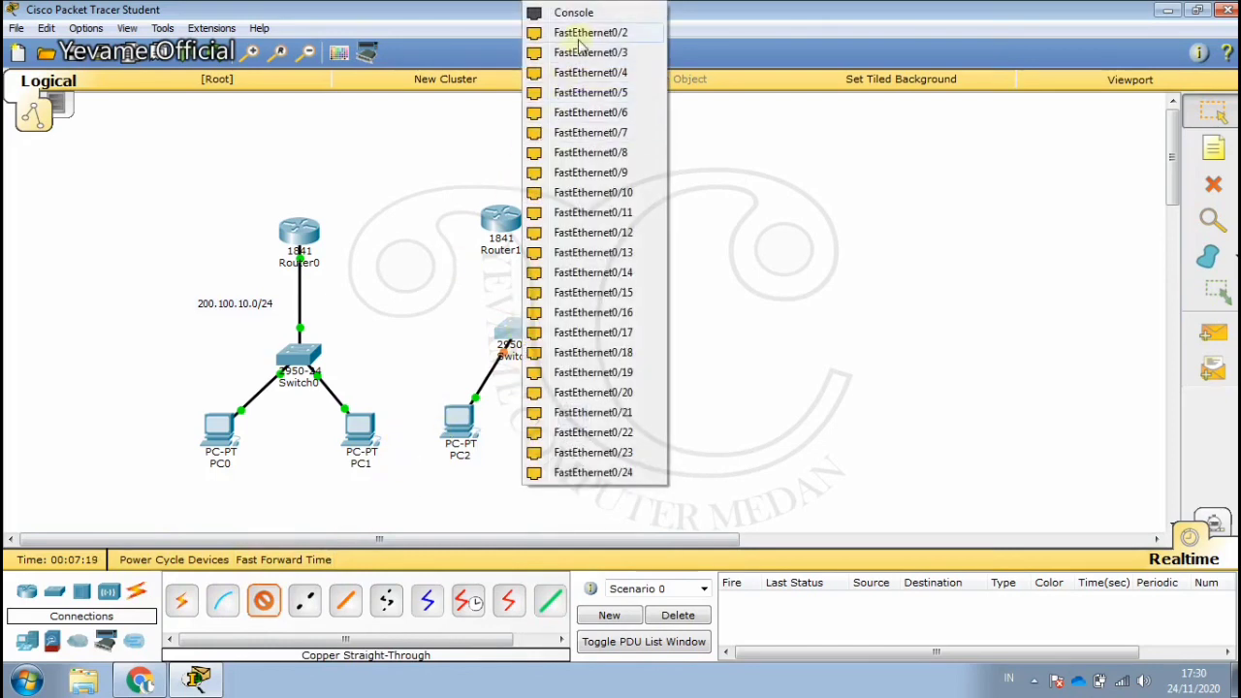
left_click(554, 33)
Step: Connect Switch1's FastEthernet0/3 to Router1's FastEthernet0/0 with a copper straight-through cable and align Router1 directly above the switch
left_click(264, 601)
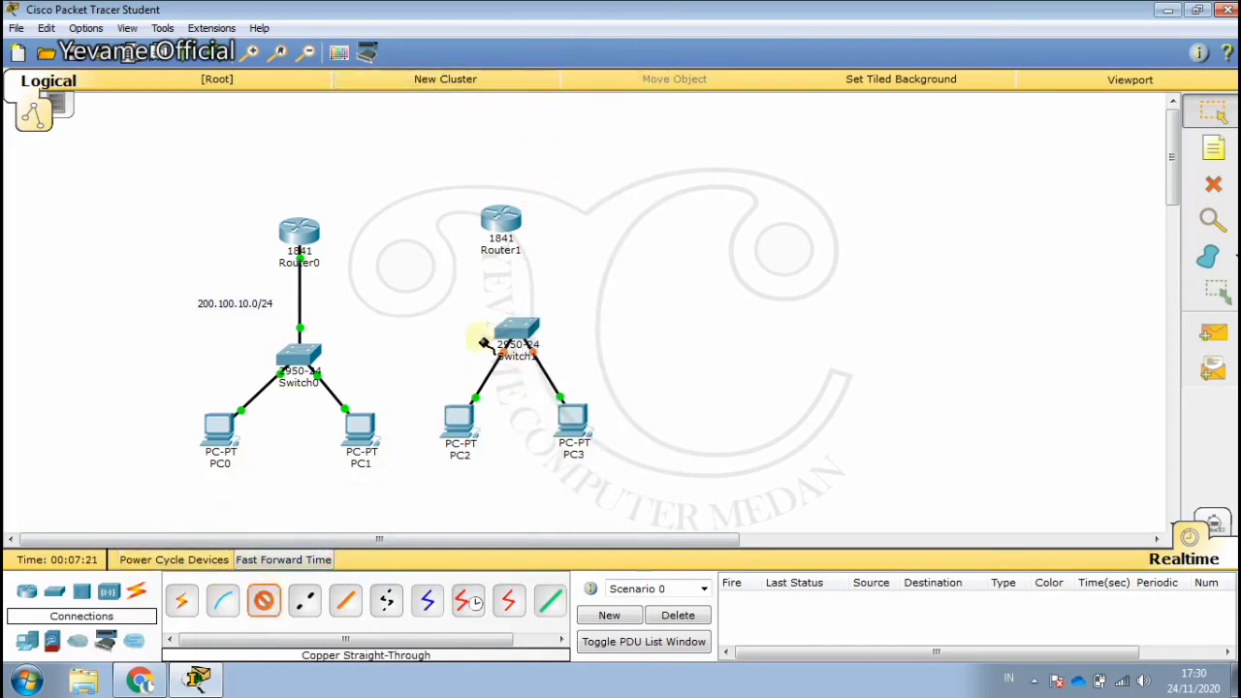
left_click(516, 333)
left_click(601, 33)
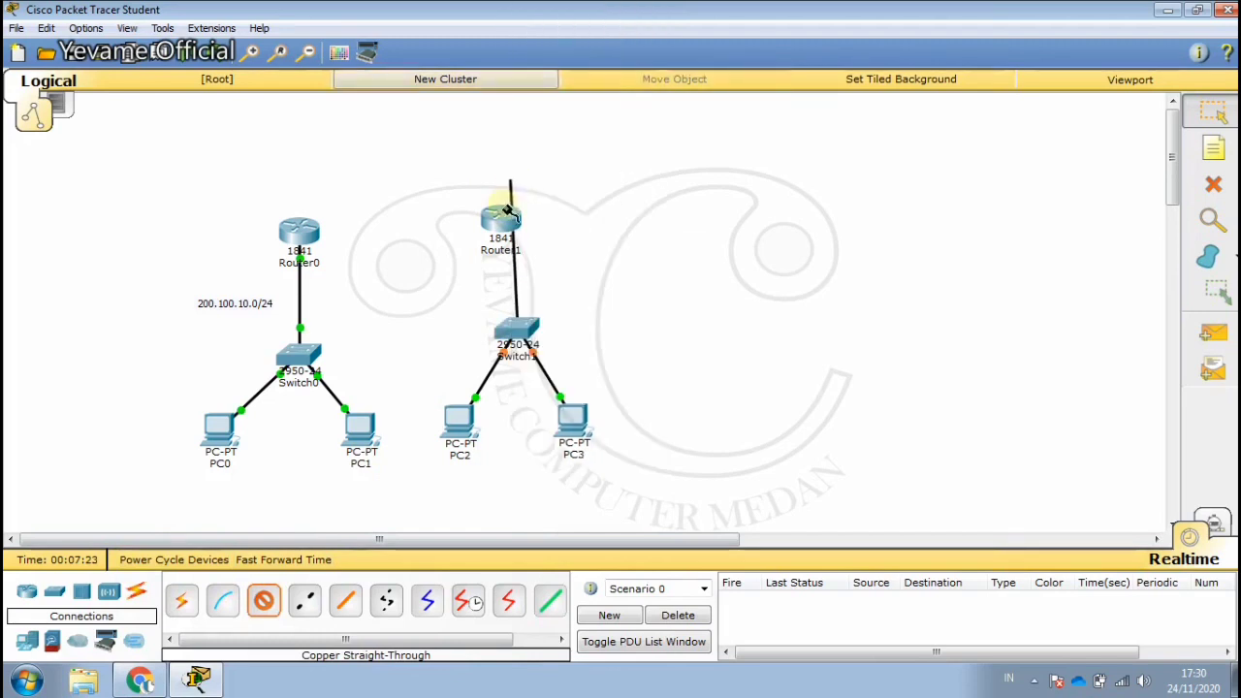
left_click(531, 247)
left_click(532, 249)
left_click(580, 275)
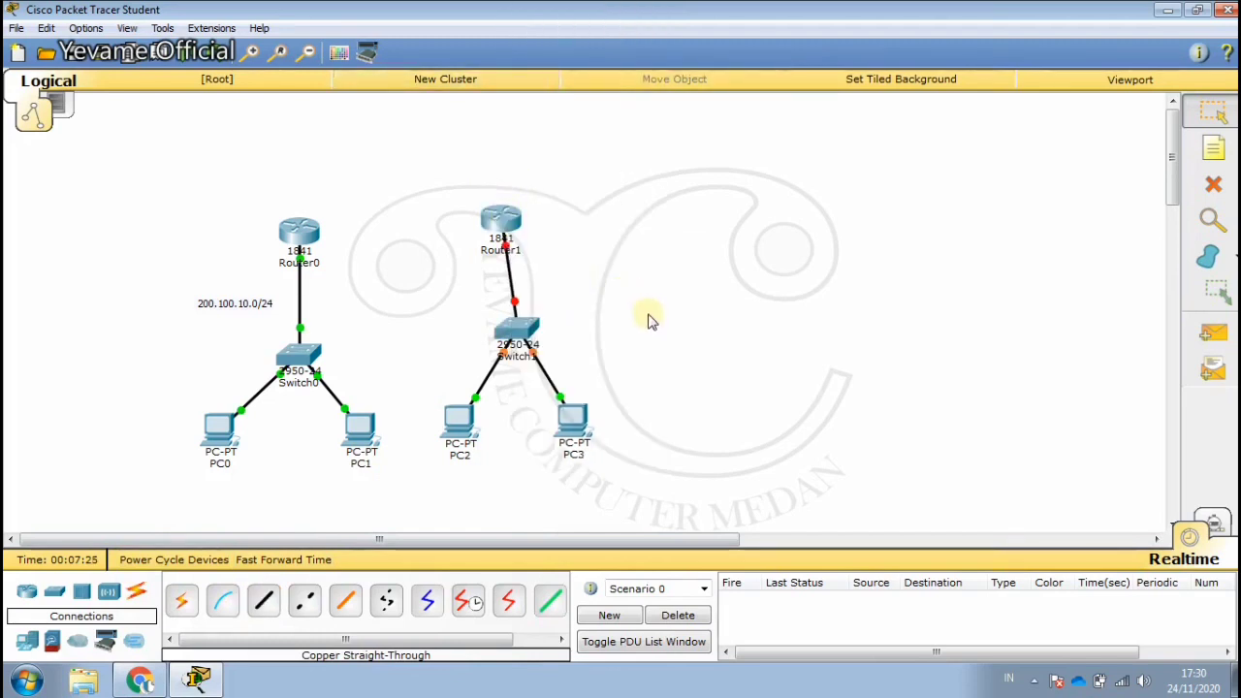
left_click_drag(500, 218, 516, 221)
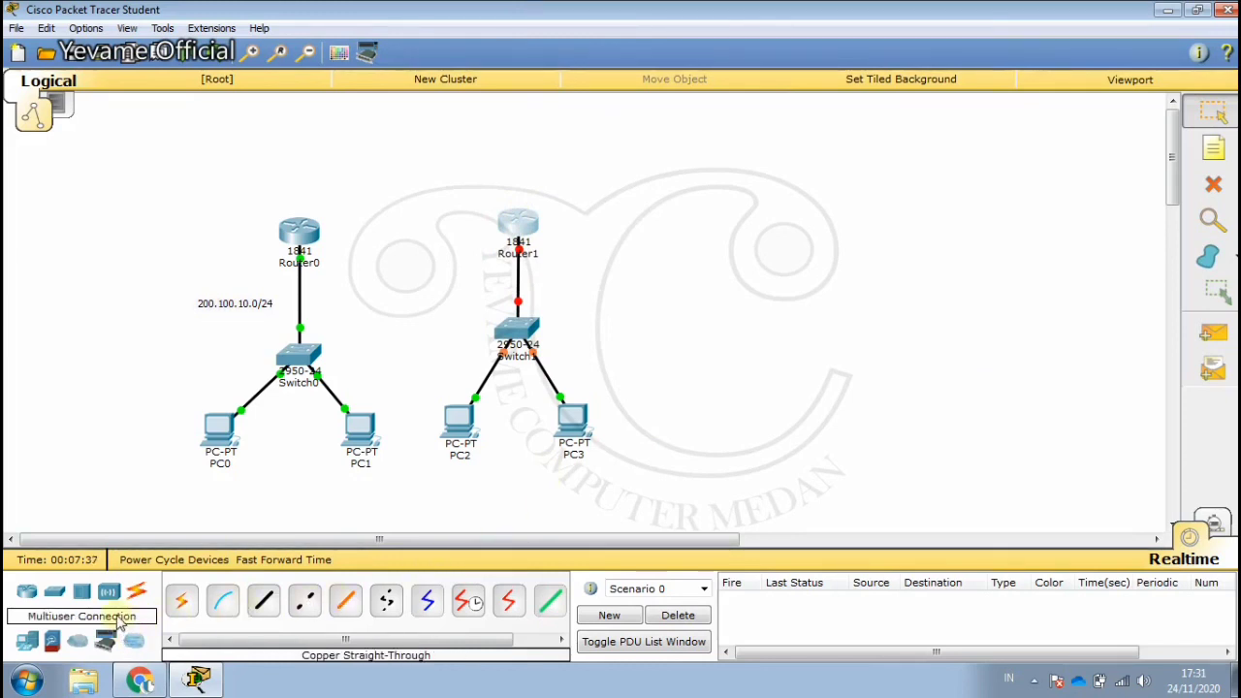
Step: Add the note 172.17.0.0/16 beside the link between Router1 and Switch1
left_click(1211, 146)
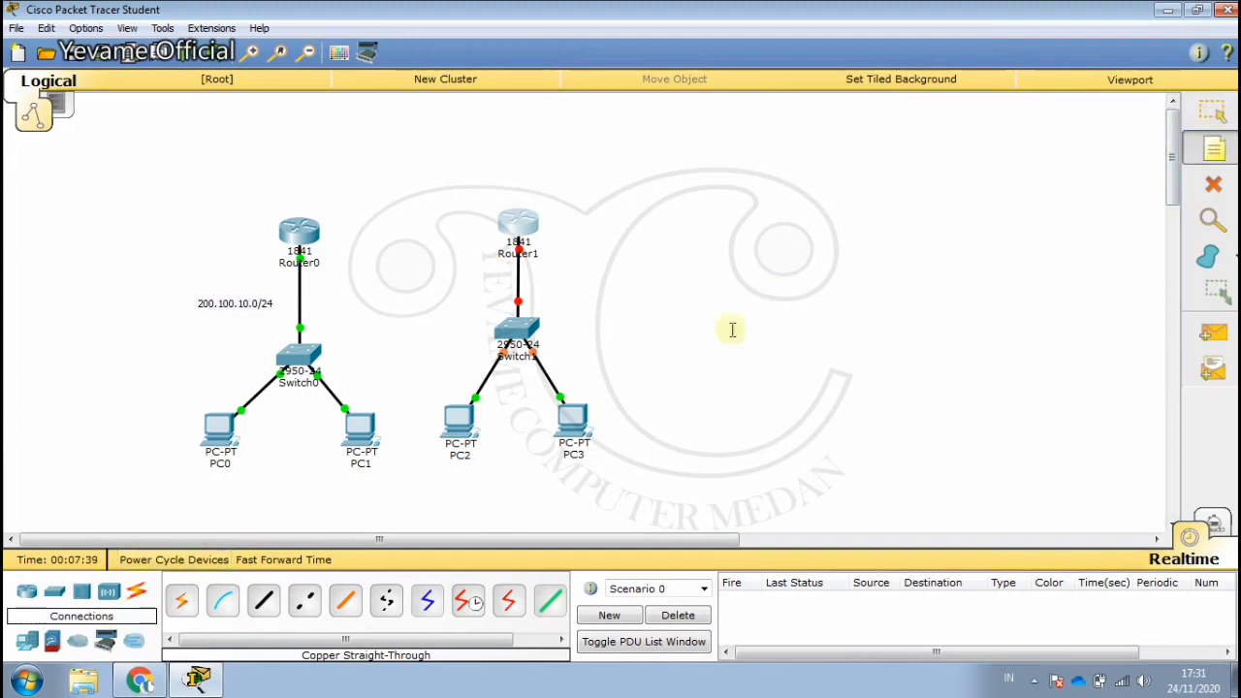
left_click(568, 295)
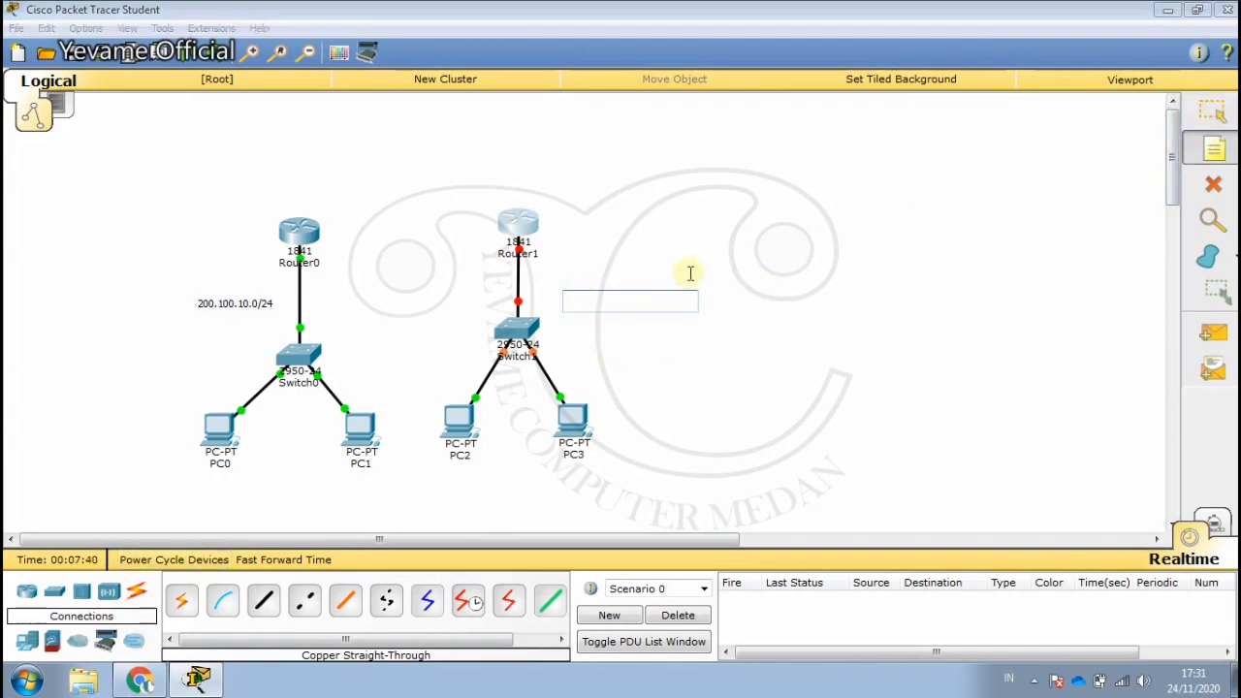
type("172.")
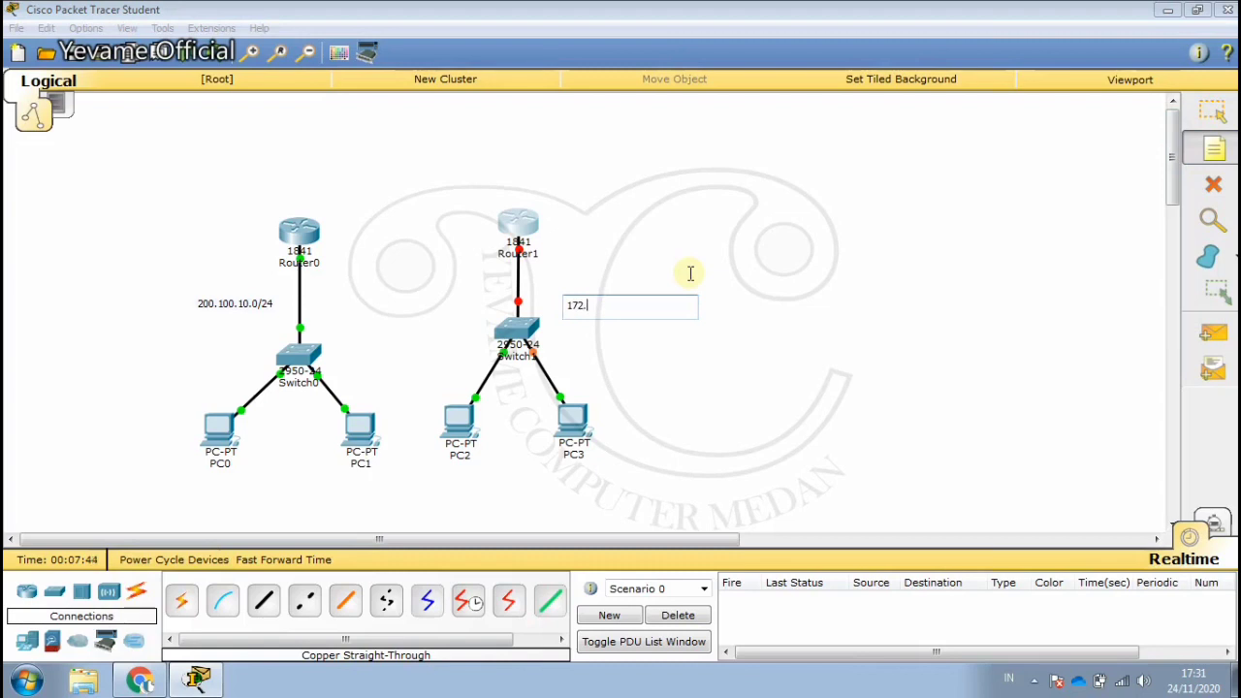
type("17.0.0/16")
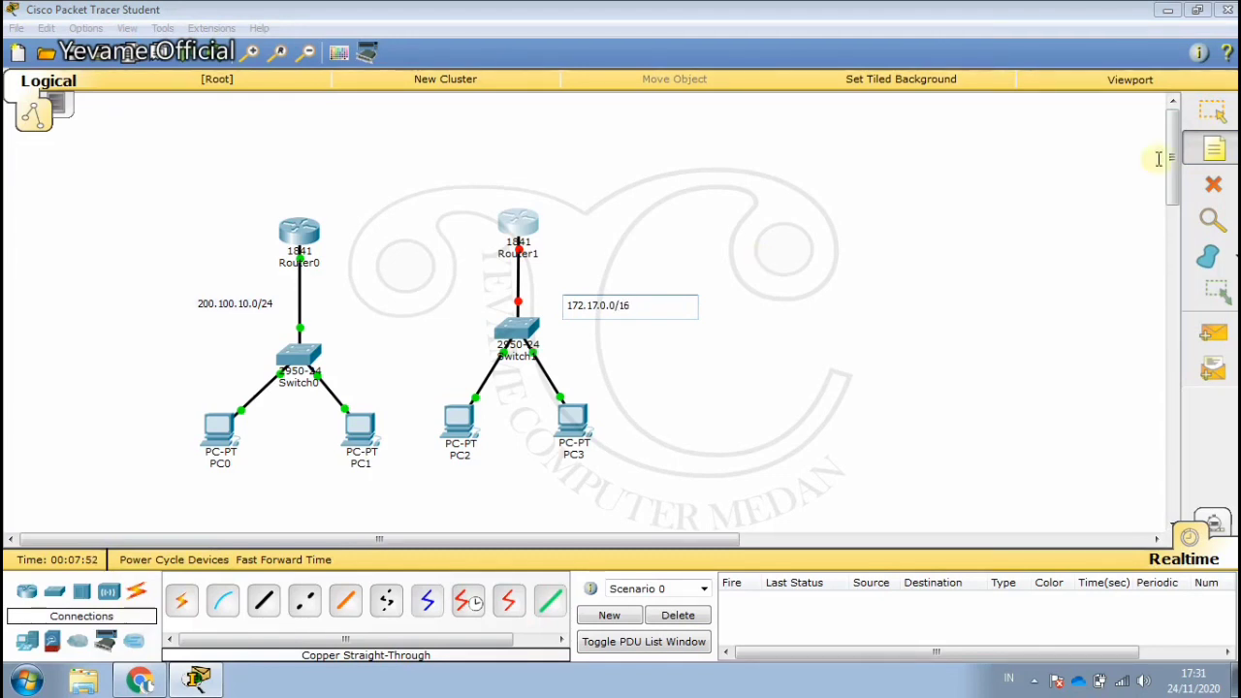
left_click(1212, 112)
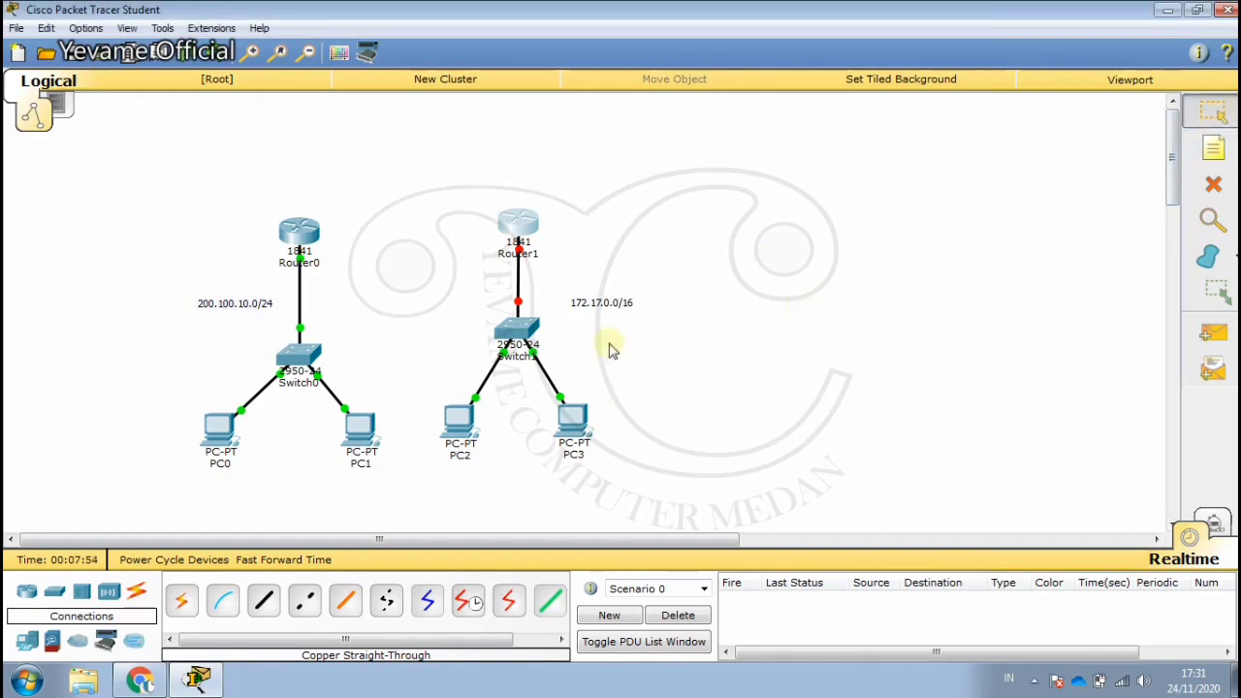
Step: Assign PC2 the static IP address 172.17.0.1 with subnet mask 255.255.0.0 and close its window
left_click(463, 427)
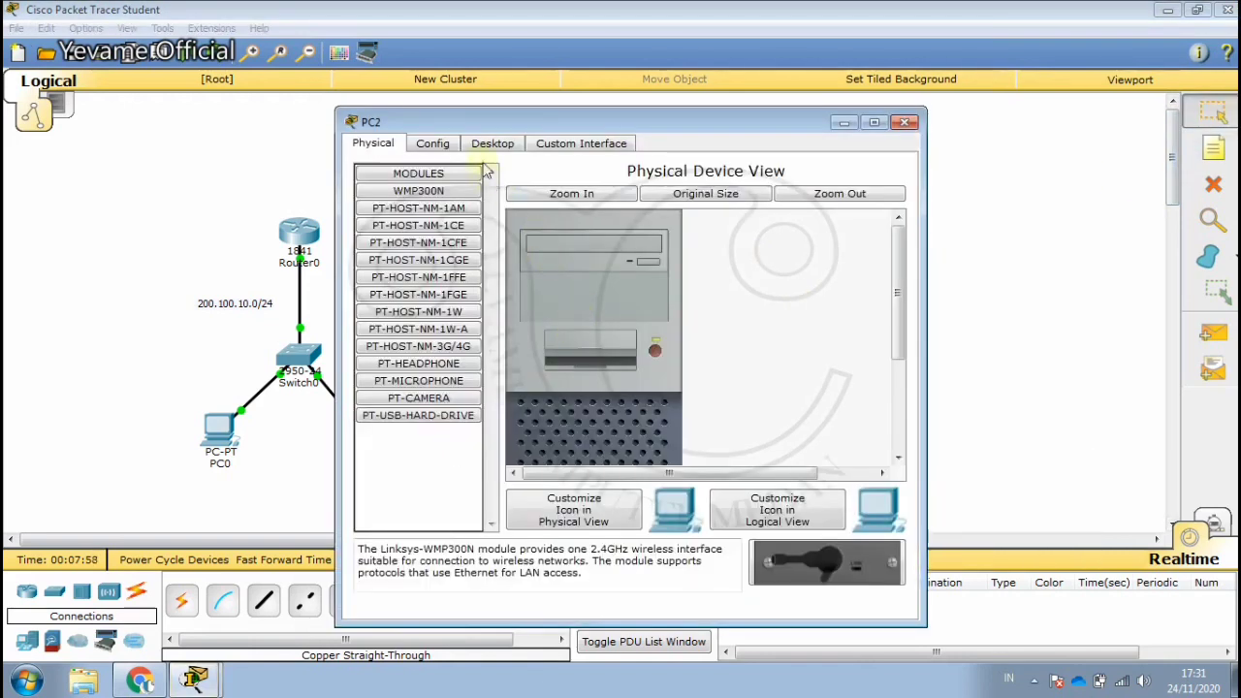
left_click(492, 142)
left_click_drag(526, 122, 912, 94)
left_click(816, 206)
left_click(888, 220)
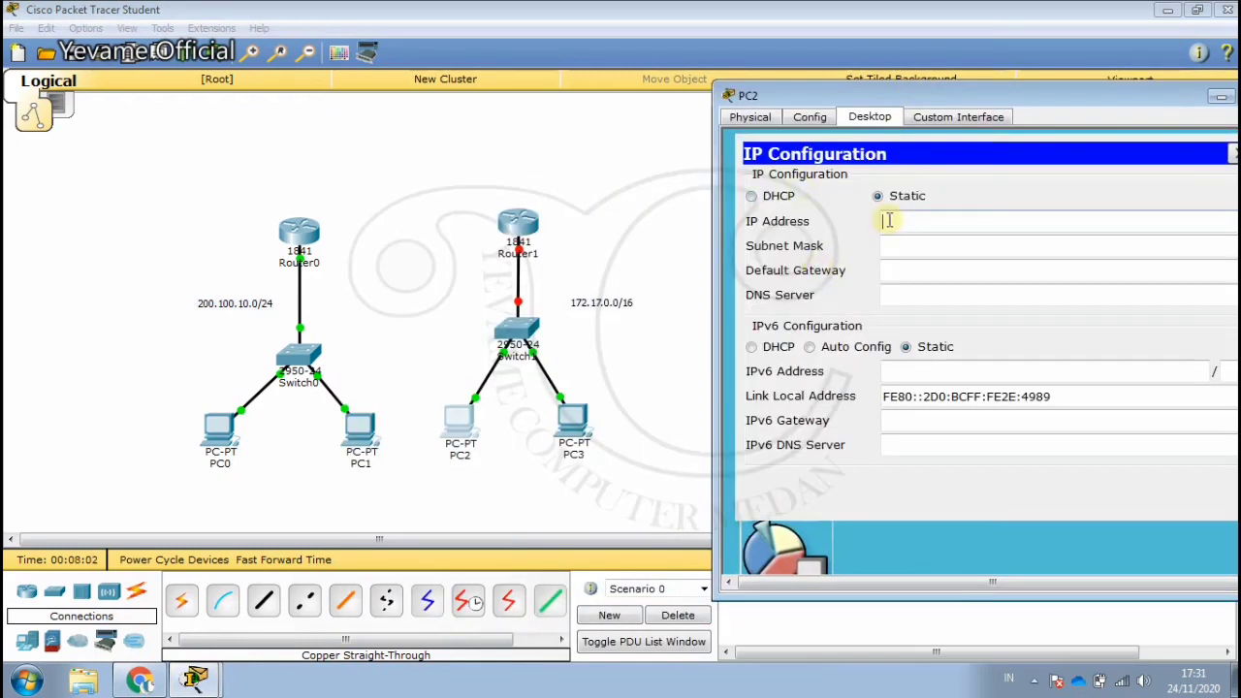
type("172.17.0.1")
left_click(922, 245)
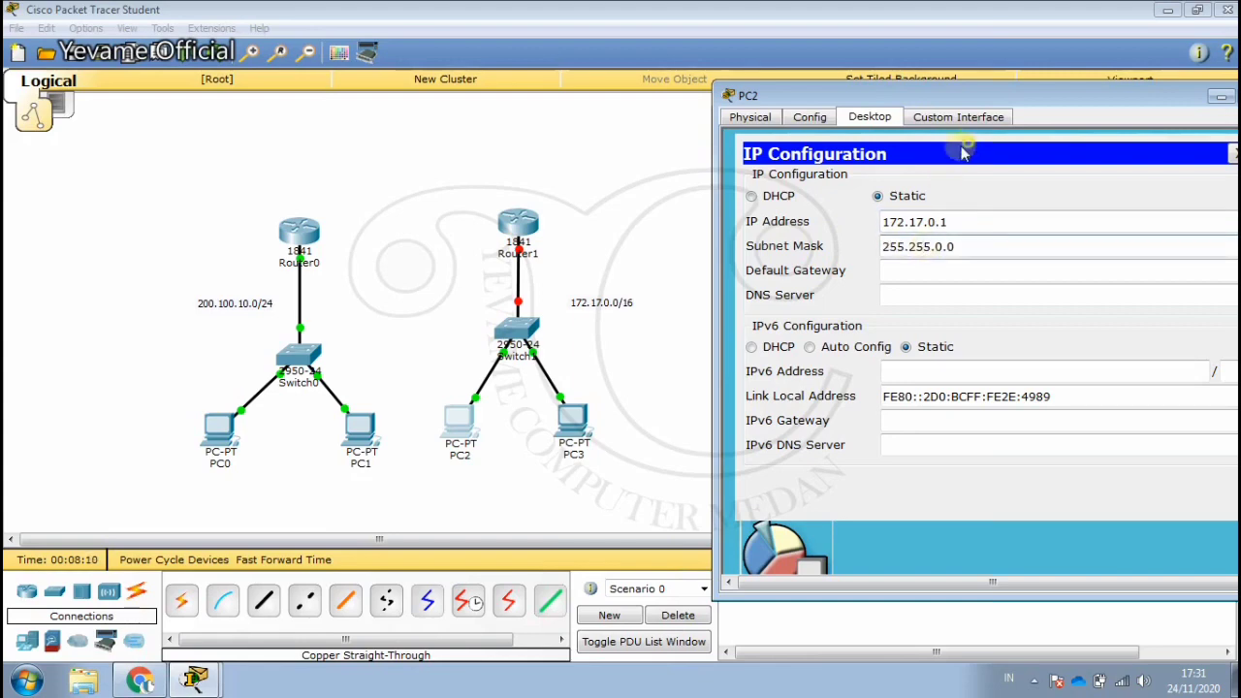
left_click_drag(1013, 110, 899, 125)
left_click(1144, 111)
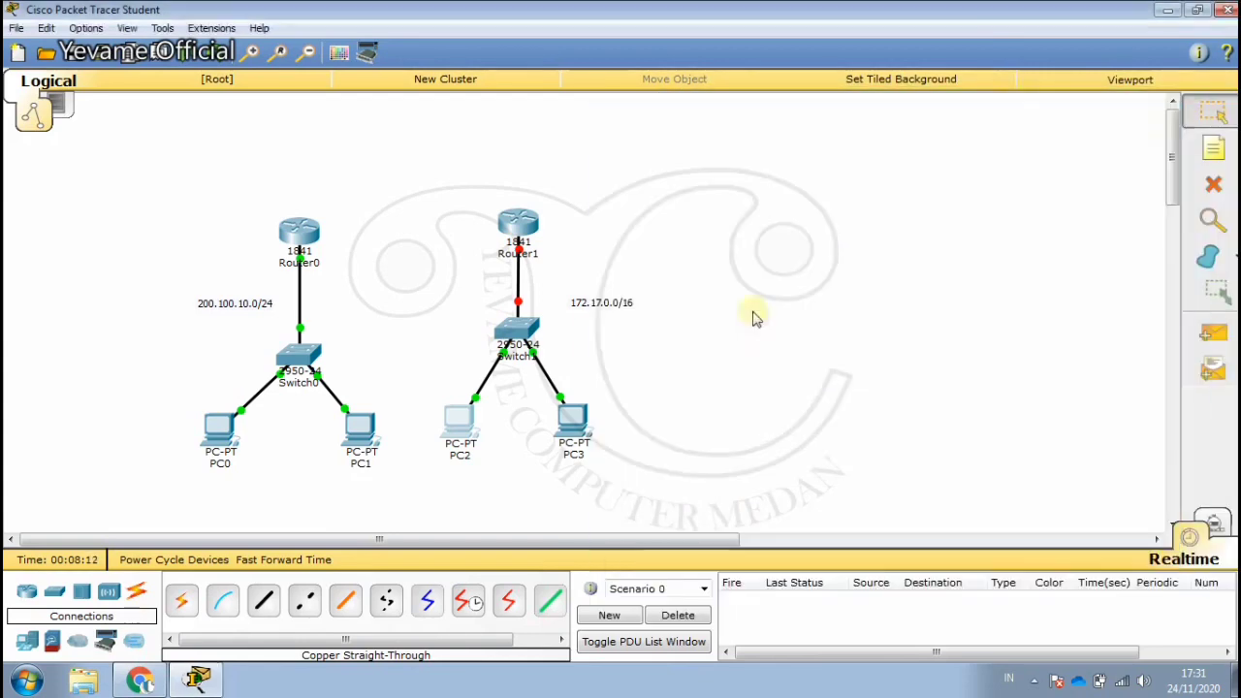
Step: Assign PC3 the static IP address 172.17.0.2 with subnet mask 255.255.0.0 and close its window
left_click(574, 424)
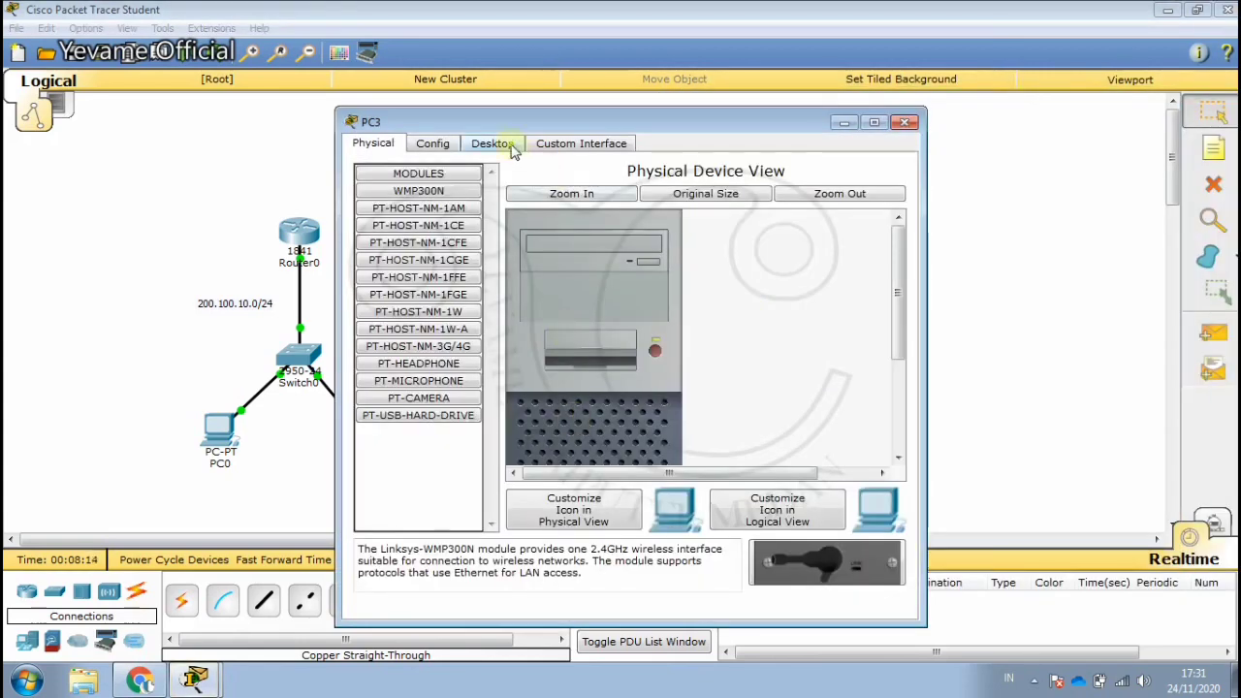
left_click(492, 143)
left_click(451, 225)
left_click(526, 246)
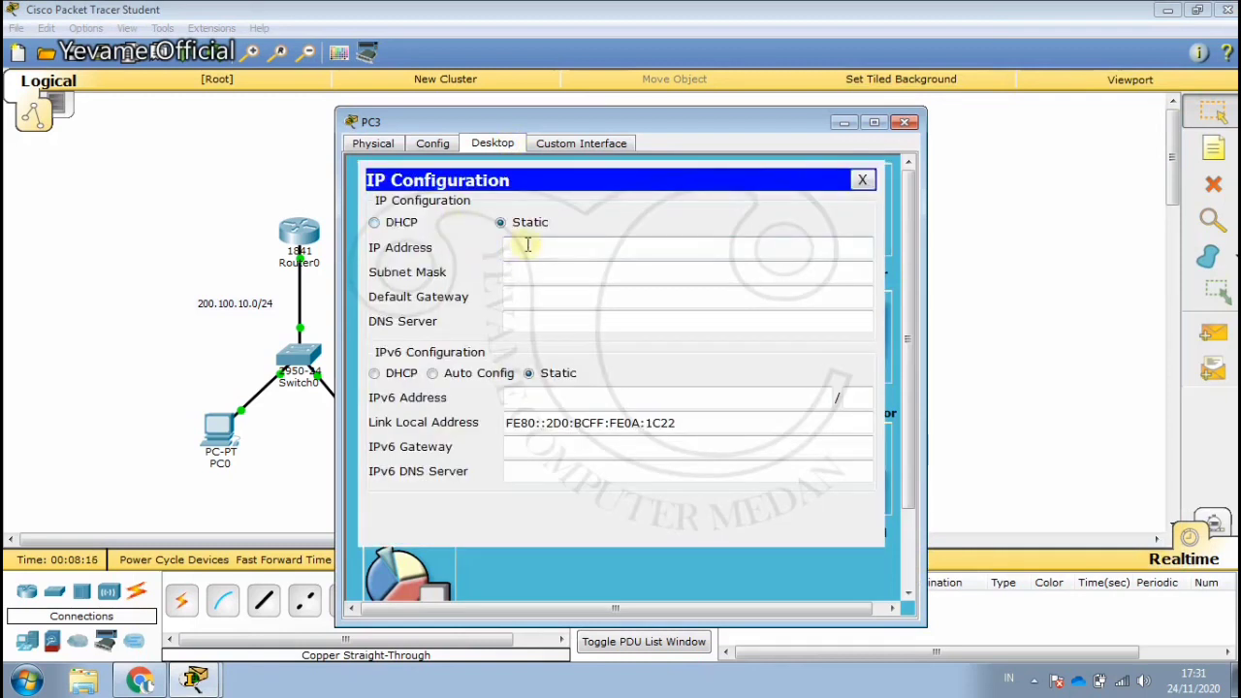
type("172.1")
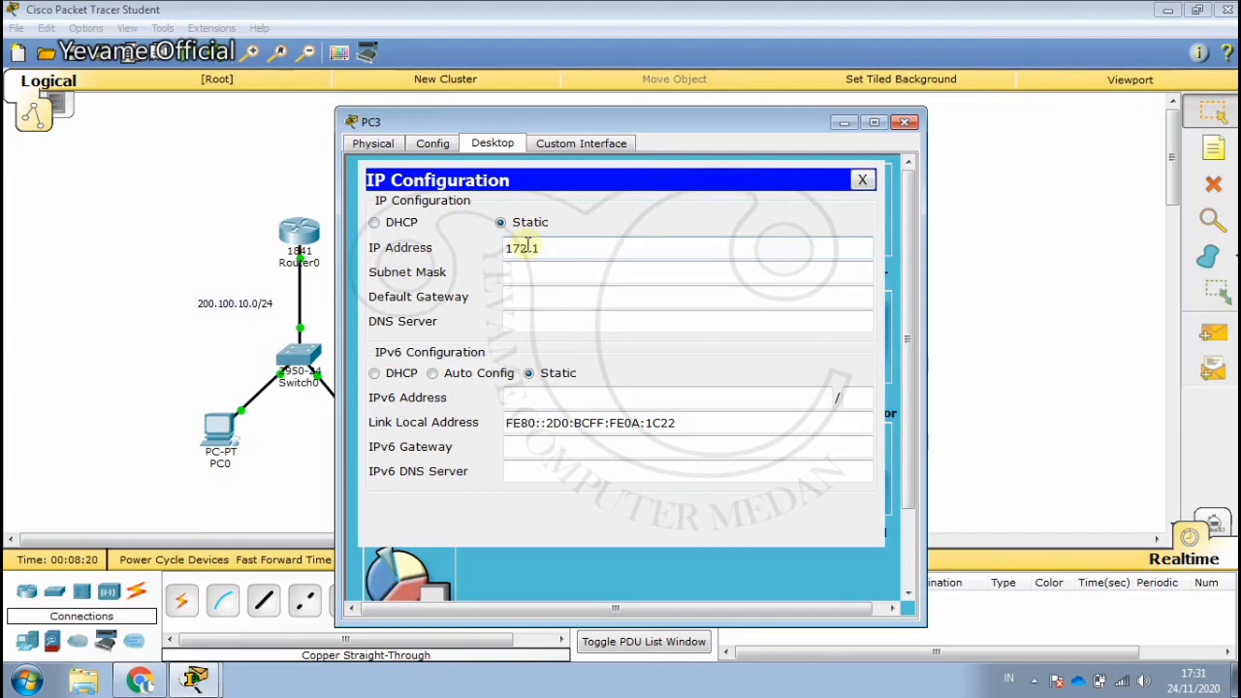
type("7.0.2")
left_click(859, 273)
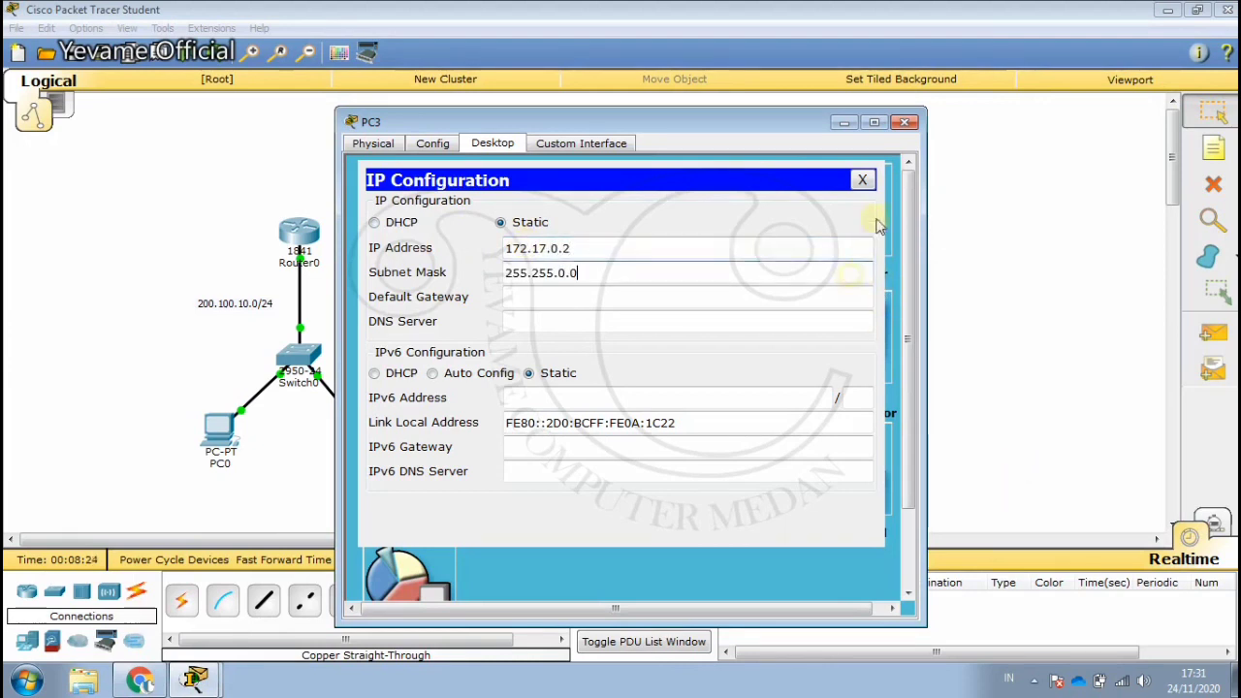
left_click(904, 122)
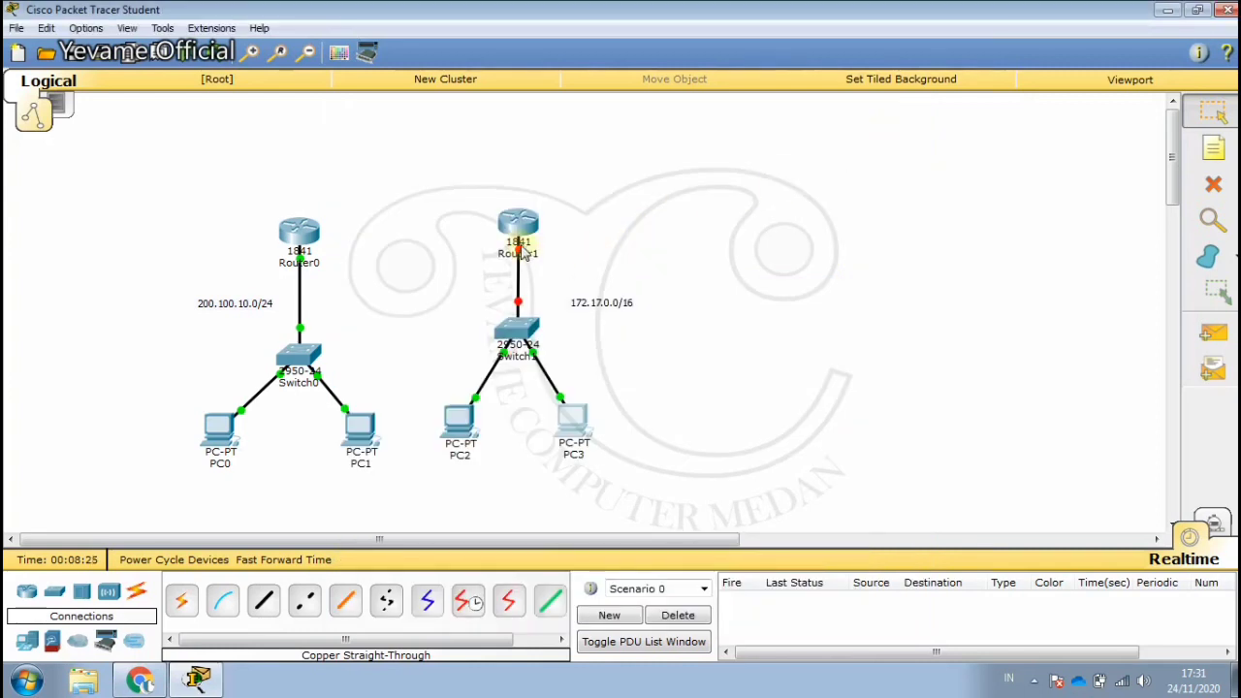
Step: Open Router1's command line and decline the initial configuration dialog to reach the Router> prompt
mouse_move(520, 254)
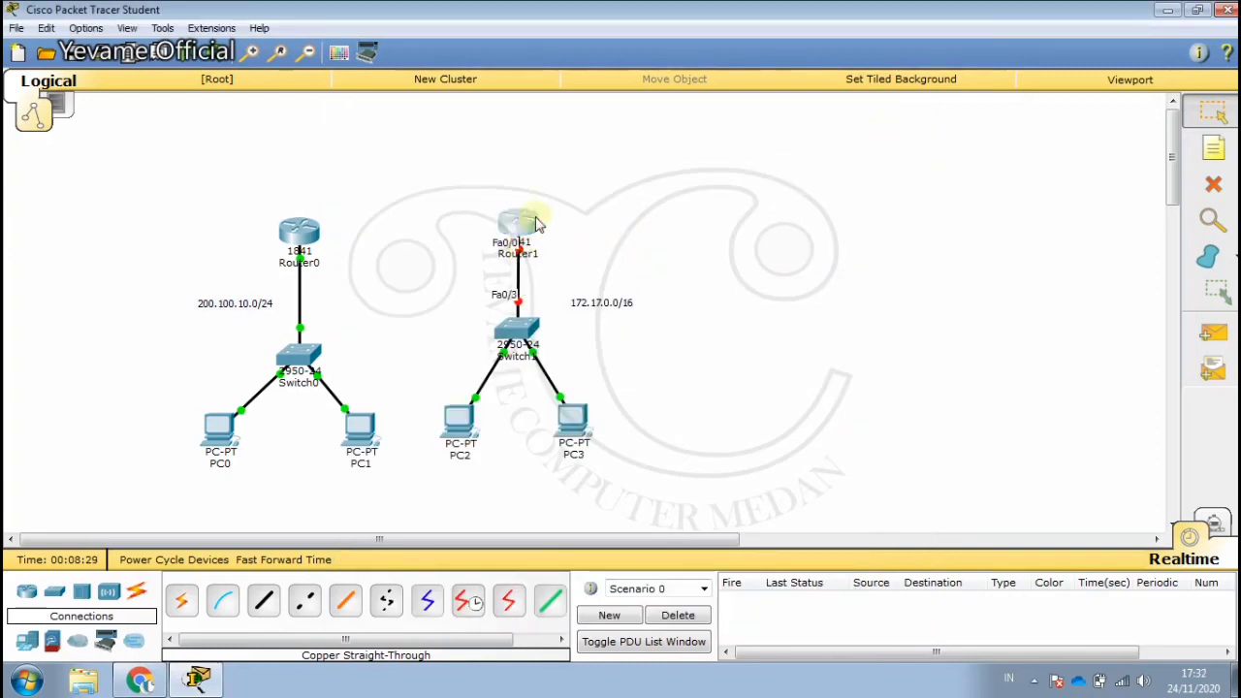
left_click(524, 221)
left_click(478, 144)
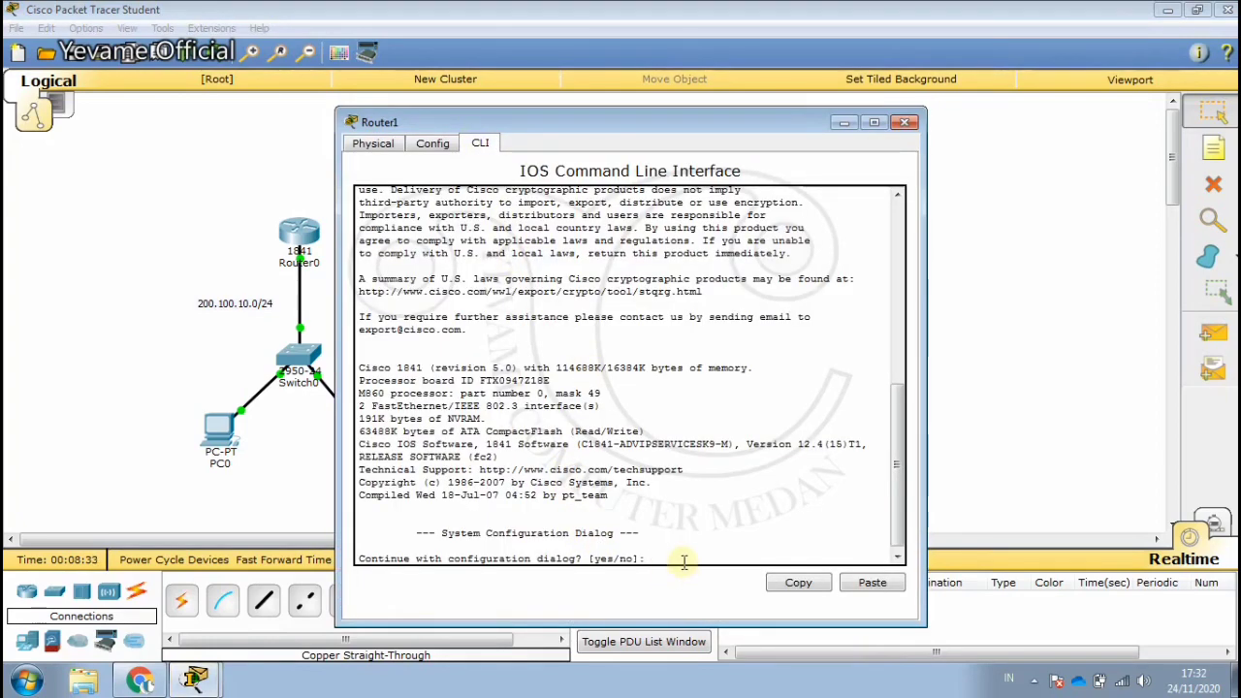
type("n")
key("Return")
key("Return")
key("Return")
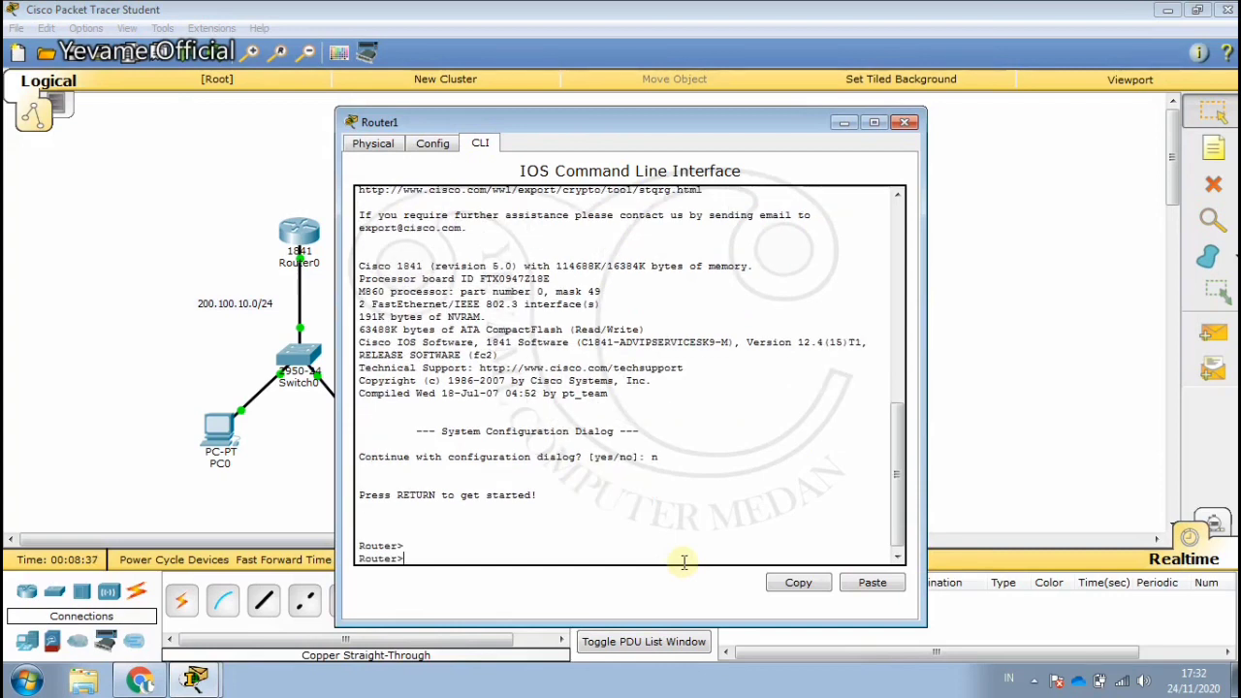
Step: Enter privileged mode on Router1 with enable and start global configuration with conf t
type("e")
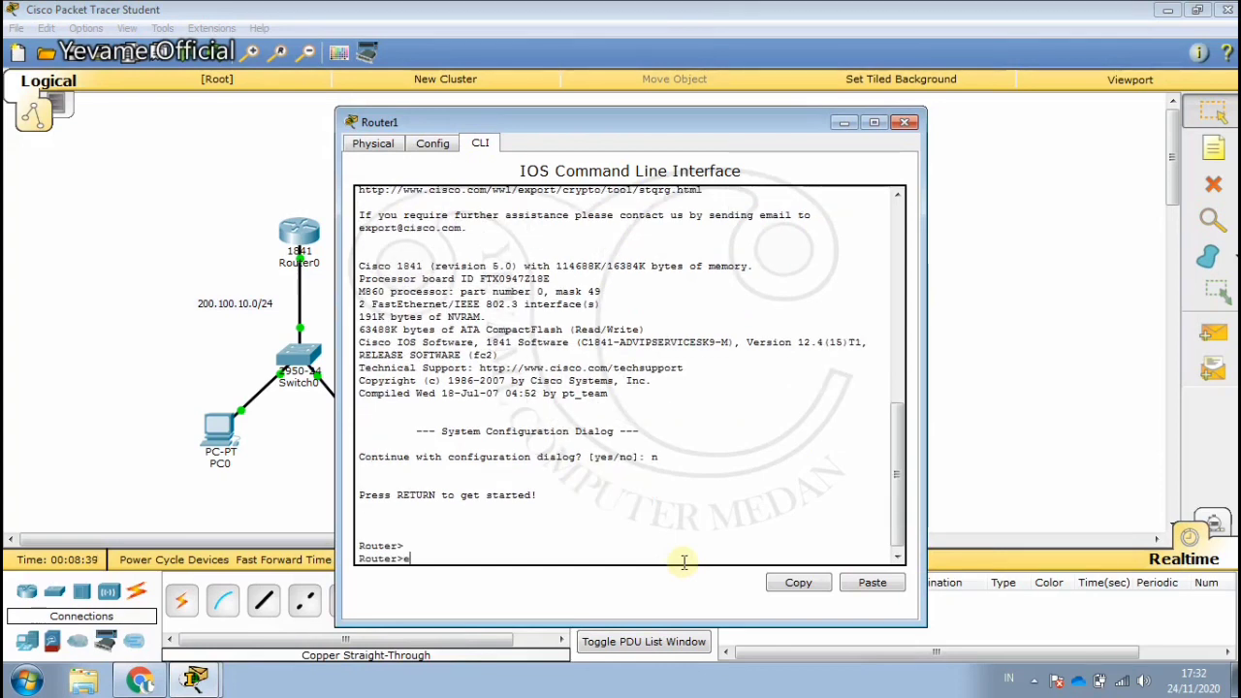
type("na")
key("Tab")
key("Return")
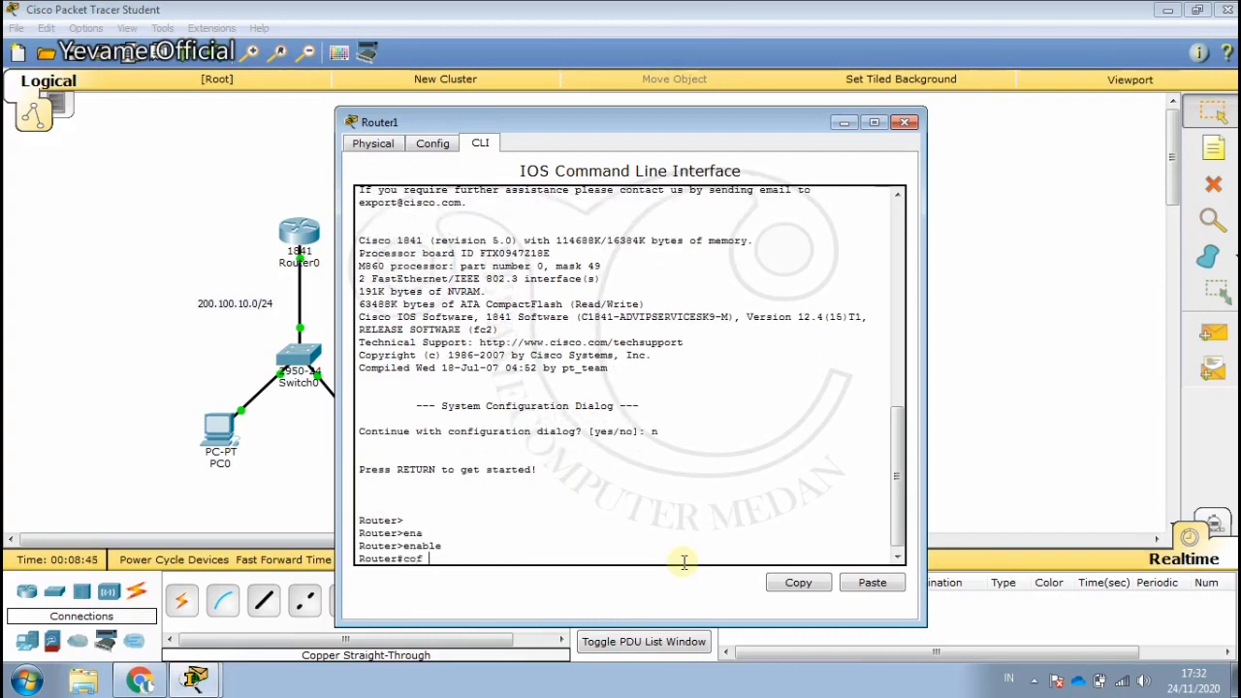
type("cong")
key("BackSpace")
type("f t")
key("Return")
Step: Assign Router1's interface fa0/0 the address 172.17.0.3 with mask 255.255.0.0, enable it with no sh, and close the router window
type("int fa0/0")
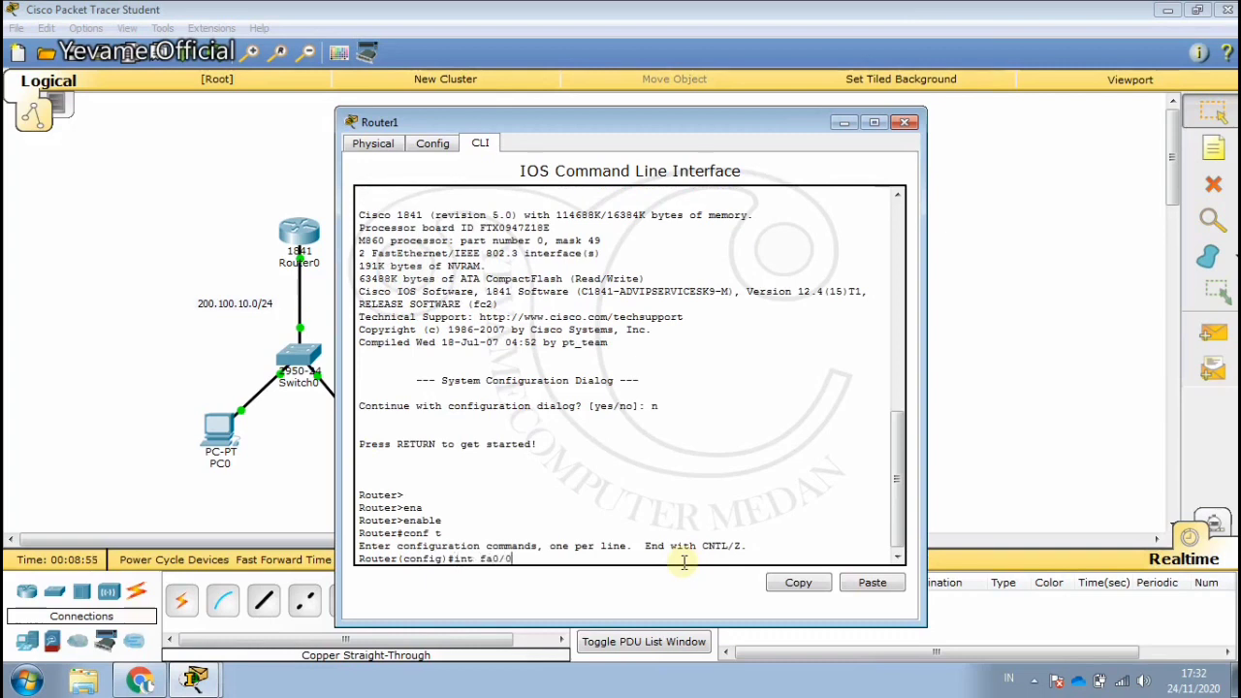
key("Return")
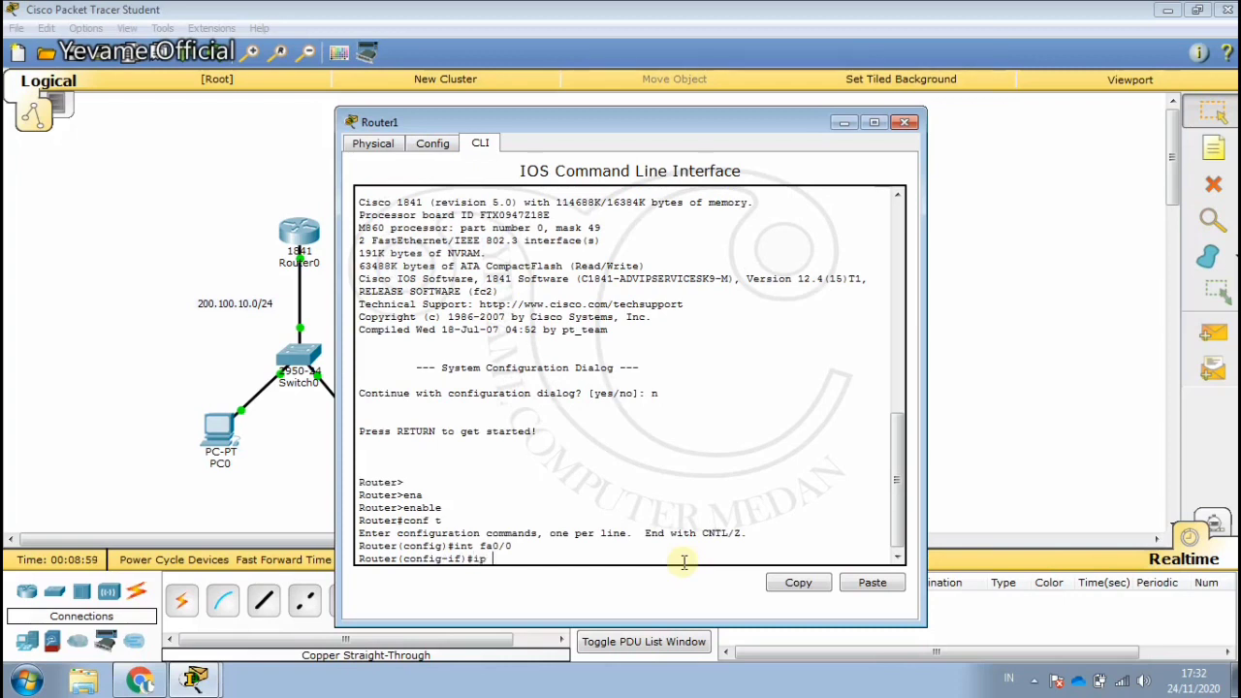
type("ip add 172.17.0.3 255.255.0.0")
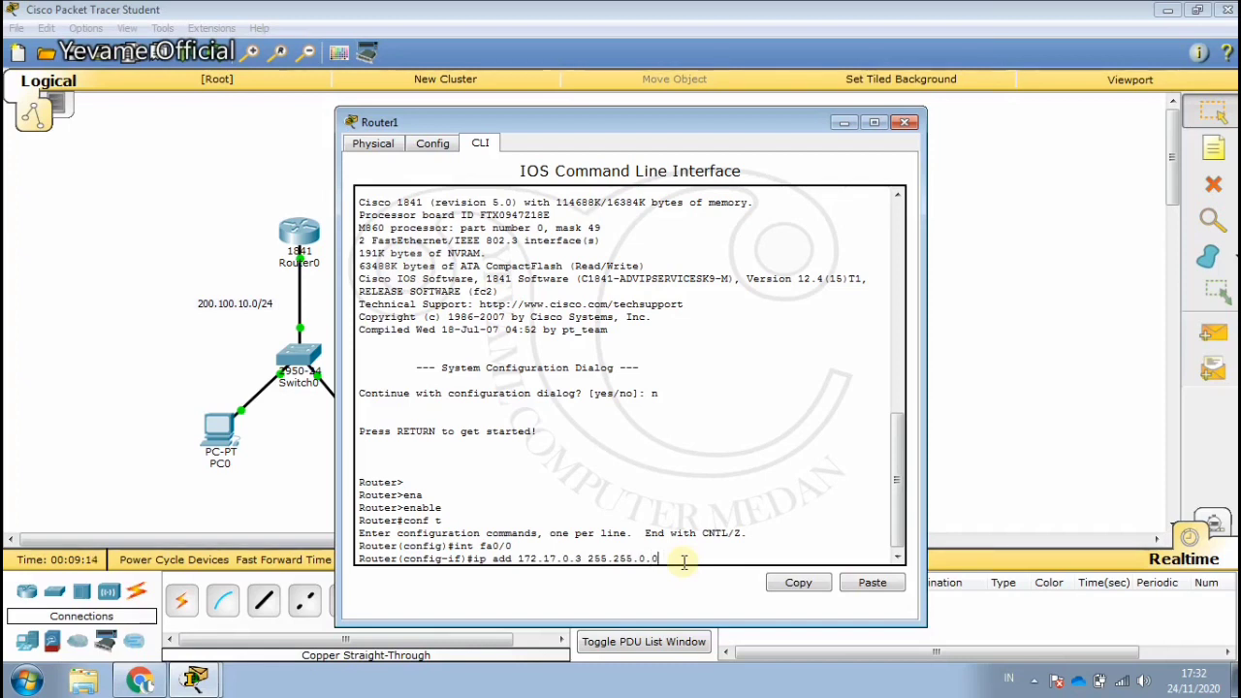
key("Return")
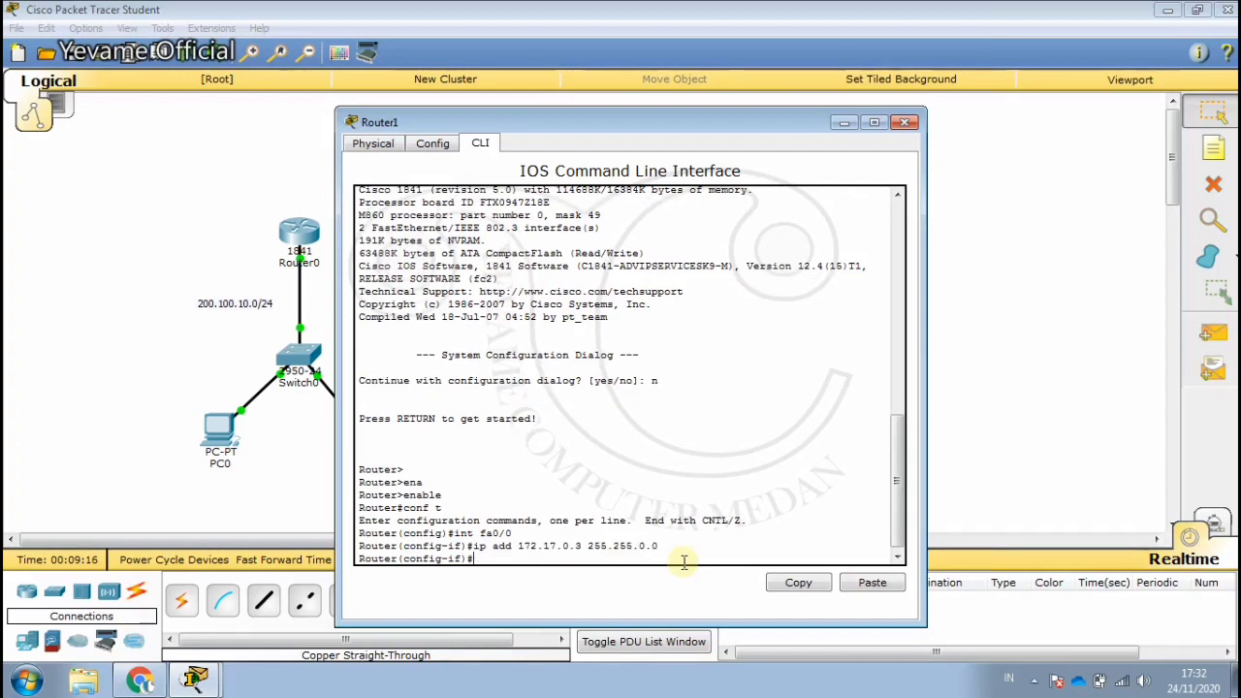
type("no sh")
key("Return")
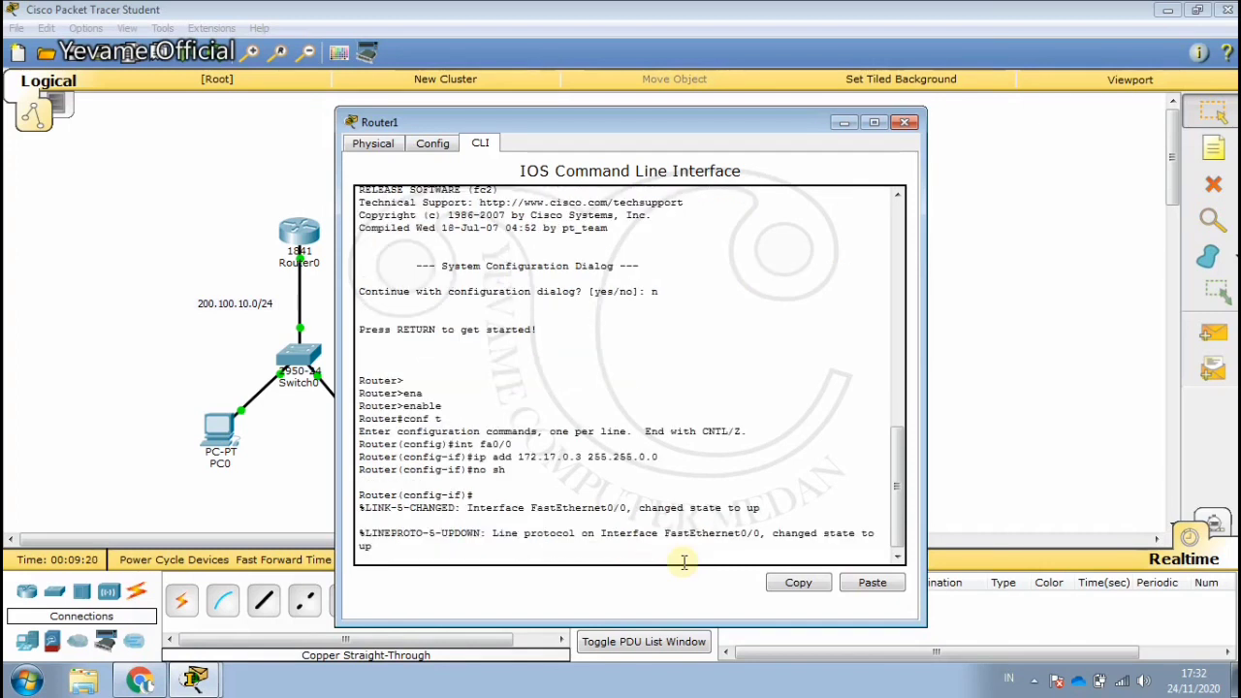
left_click(903, 123)
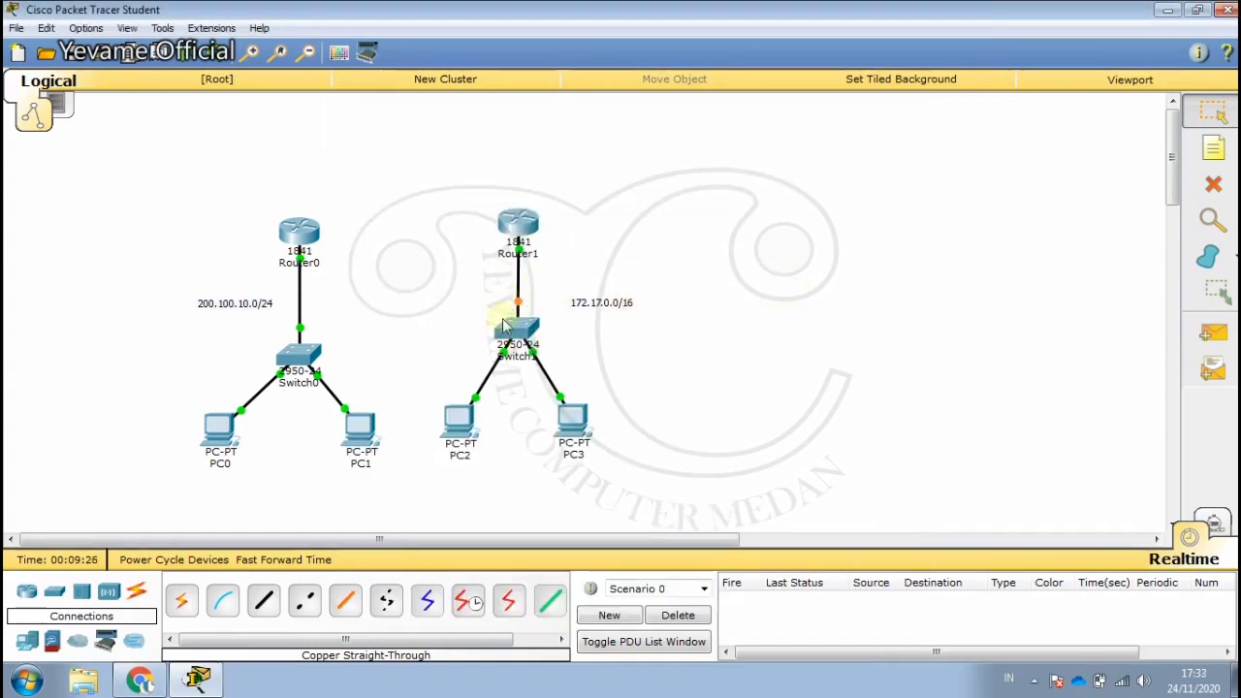
Step: Test connectivity by sending a simple PDU from PC3 to PC2 and another from PC3 to Router1
left_click(1212, 332)
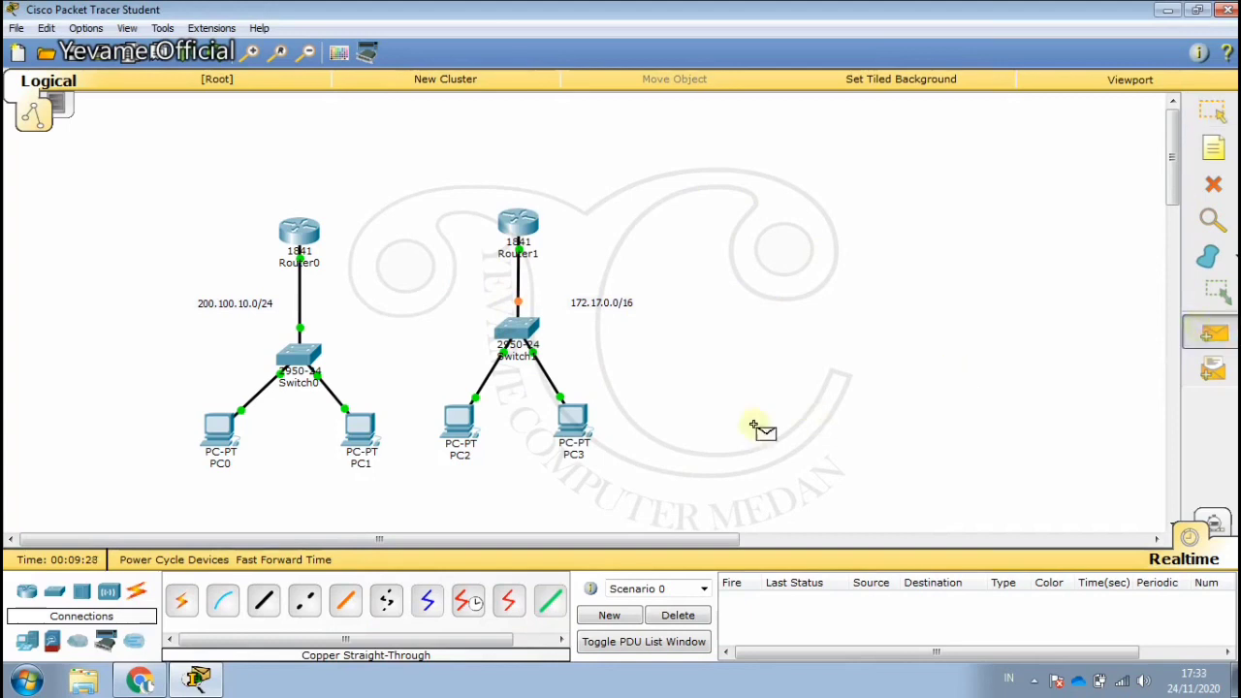
left_click(579, 431)
left_click(460, 426)
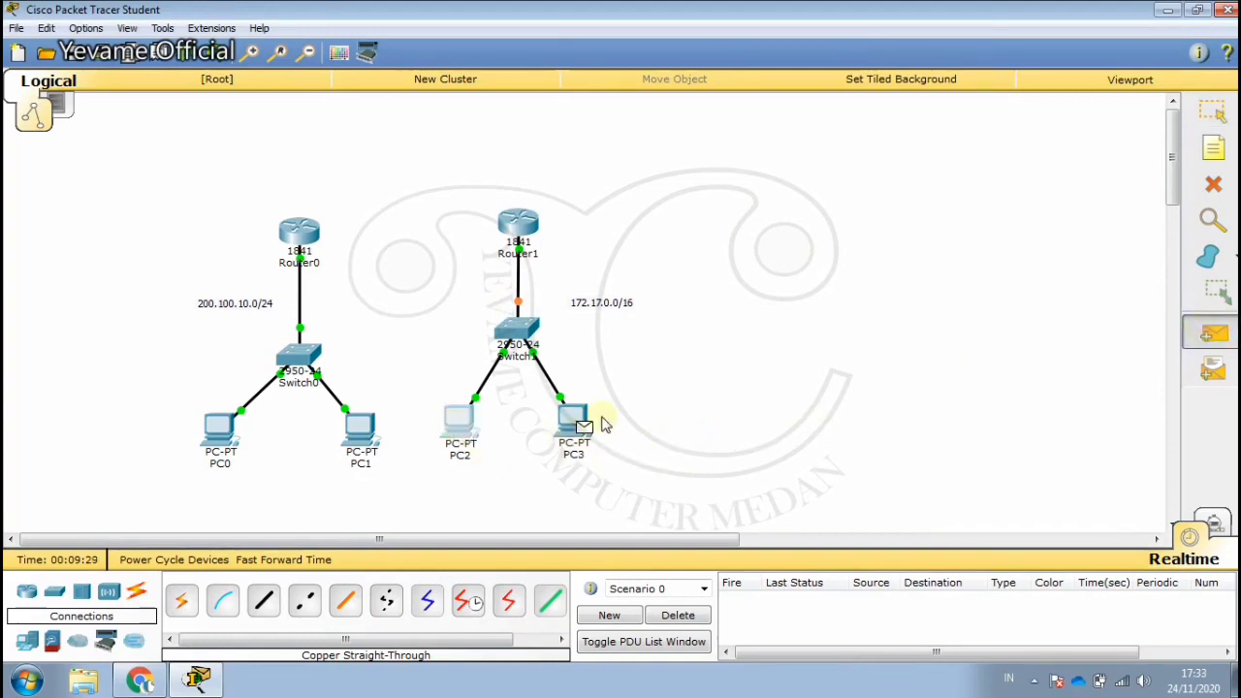
left_click(1221, 333)
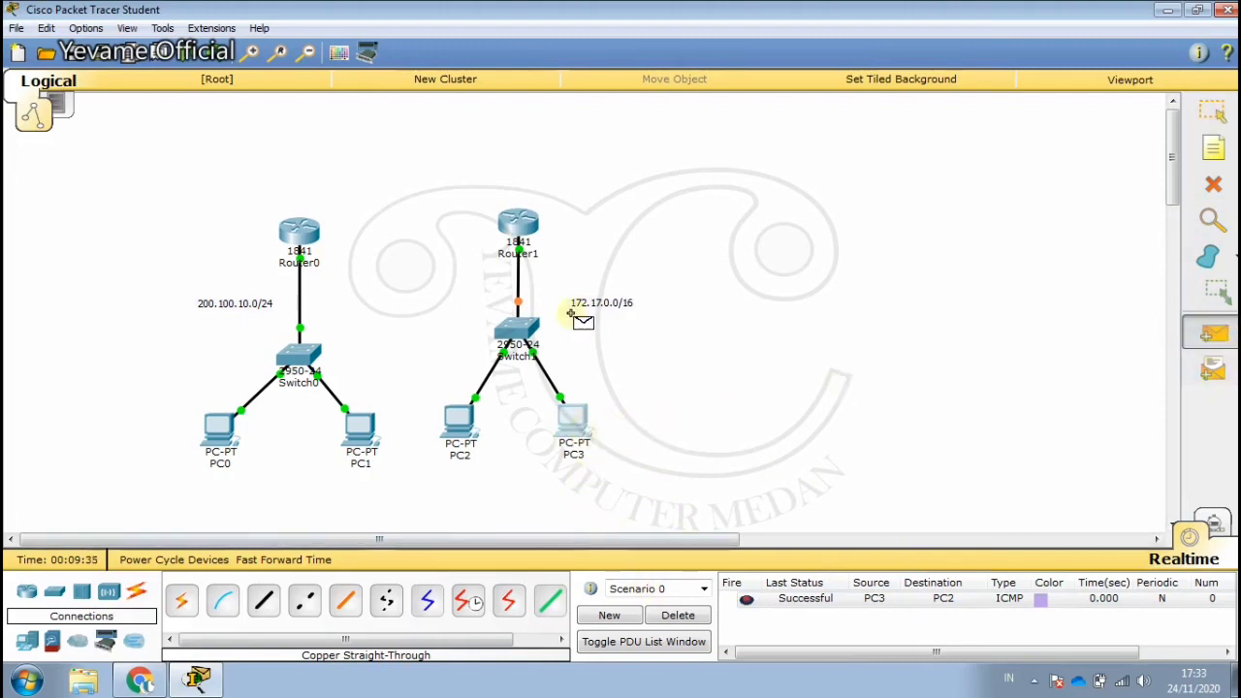
left_click(518, 225)
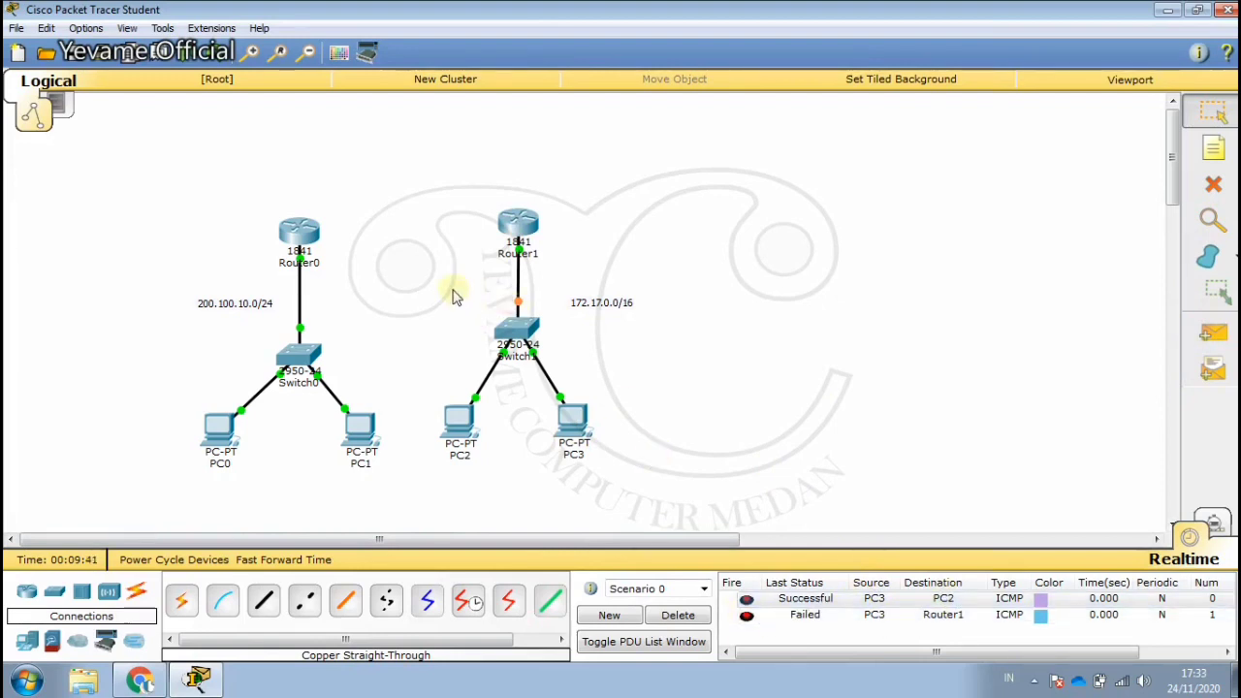
Step: Wait for the Switch1 port facing Router1 to come up and fire the PC3-to-Router1 PDU again
left_click_drag(441, 287, 690, 334)
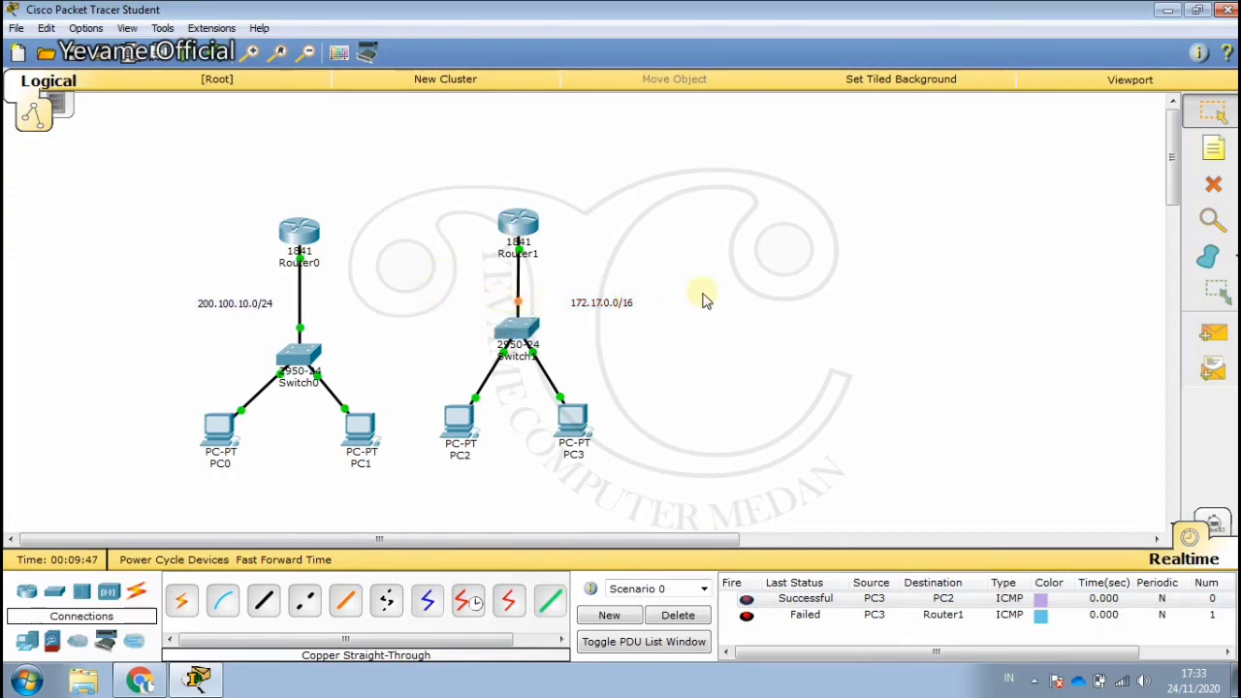
left_click_drag(488, 282, 568, 335)
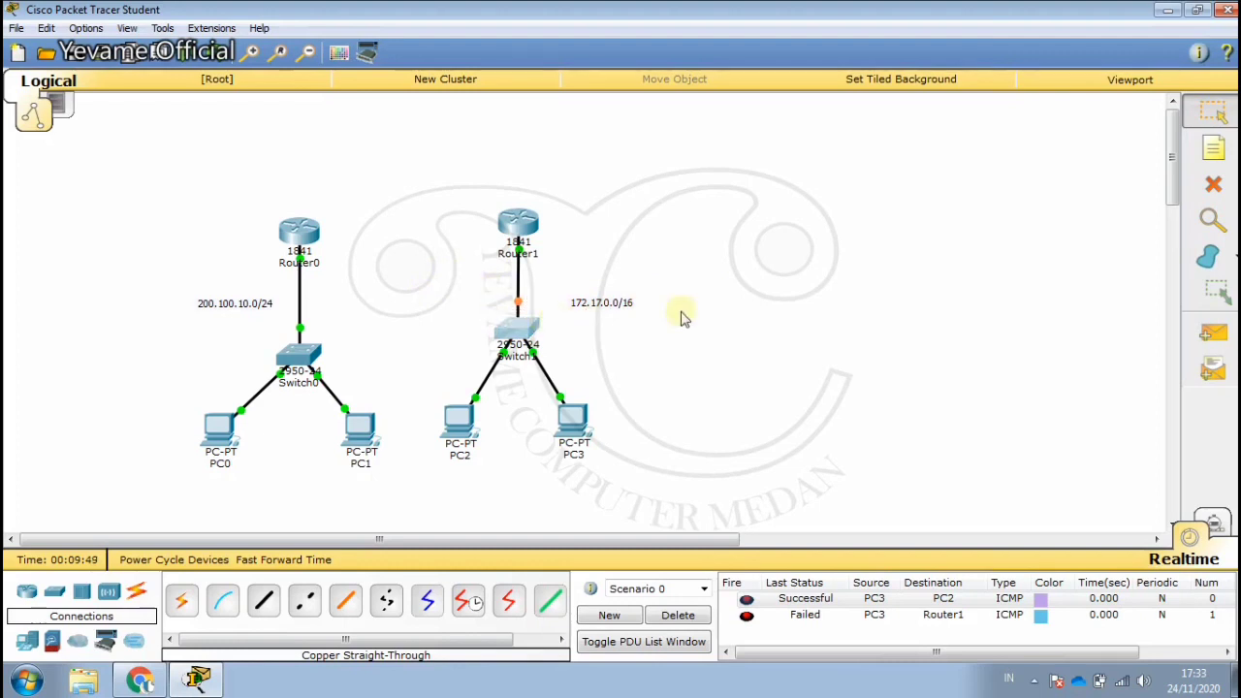
left_click(681, 317)
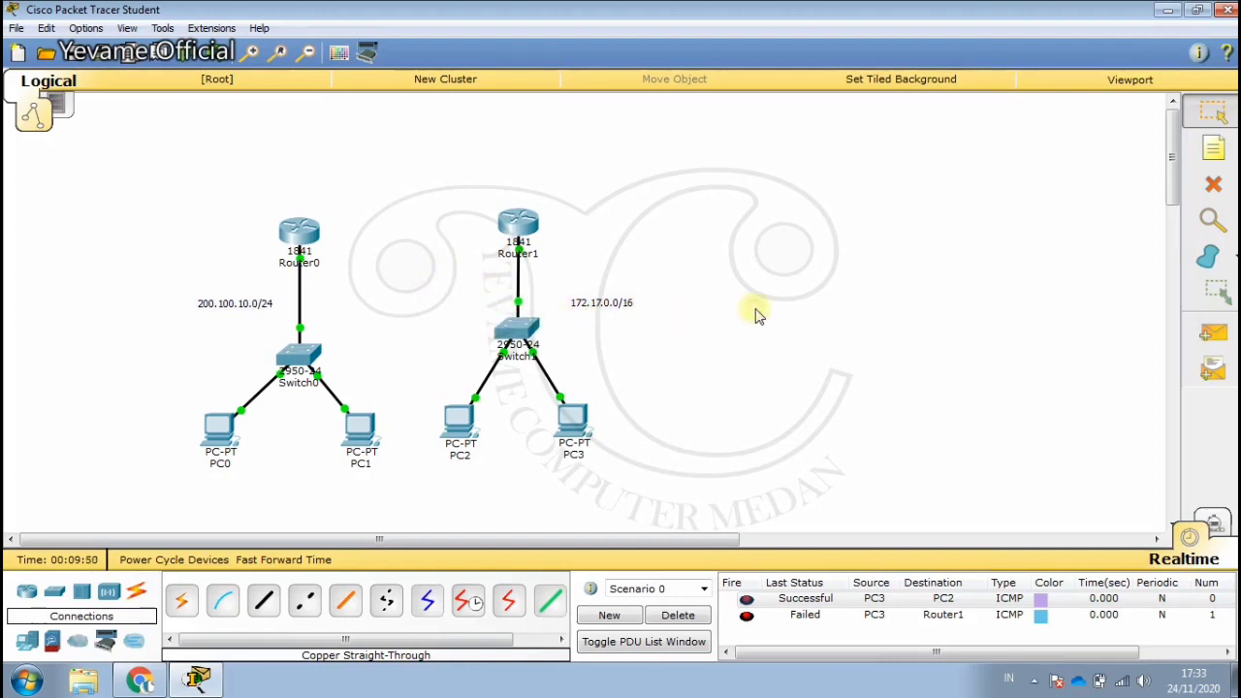
left_click(746, 615)
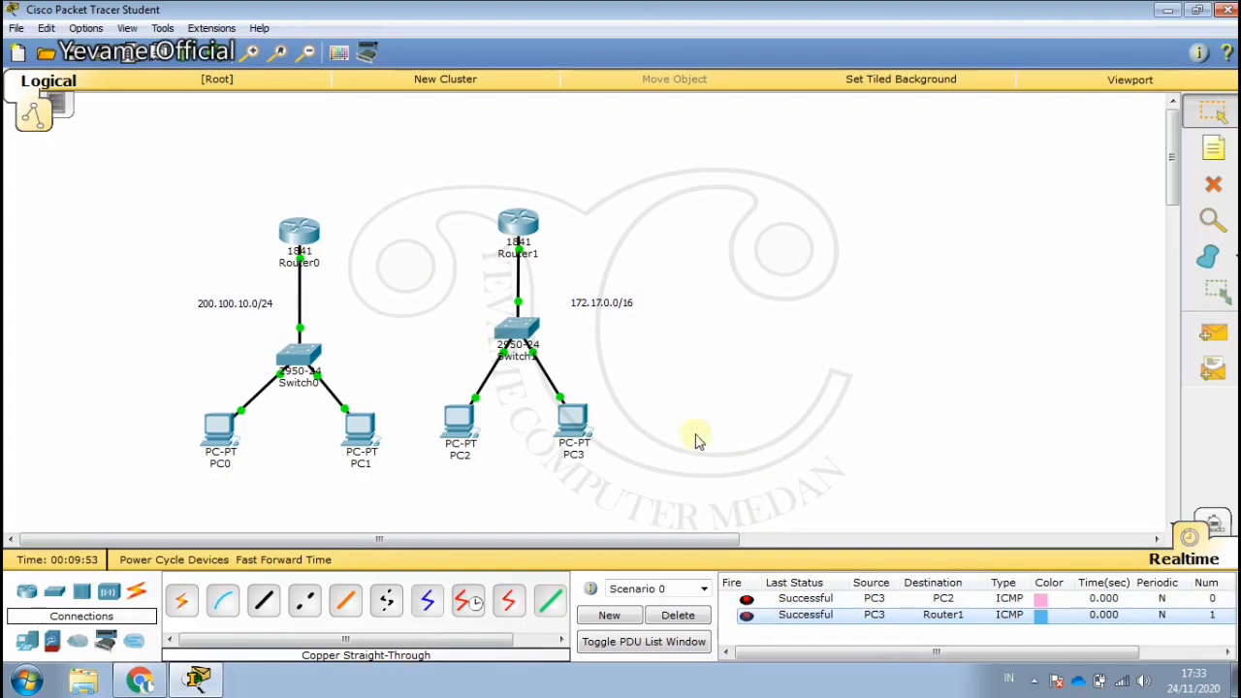
Step: Send a simple PDU from PC2 to Router1, and delete the scenario's test PDUs
left_click(1213, 332)
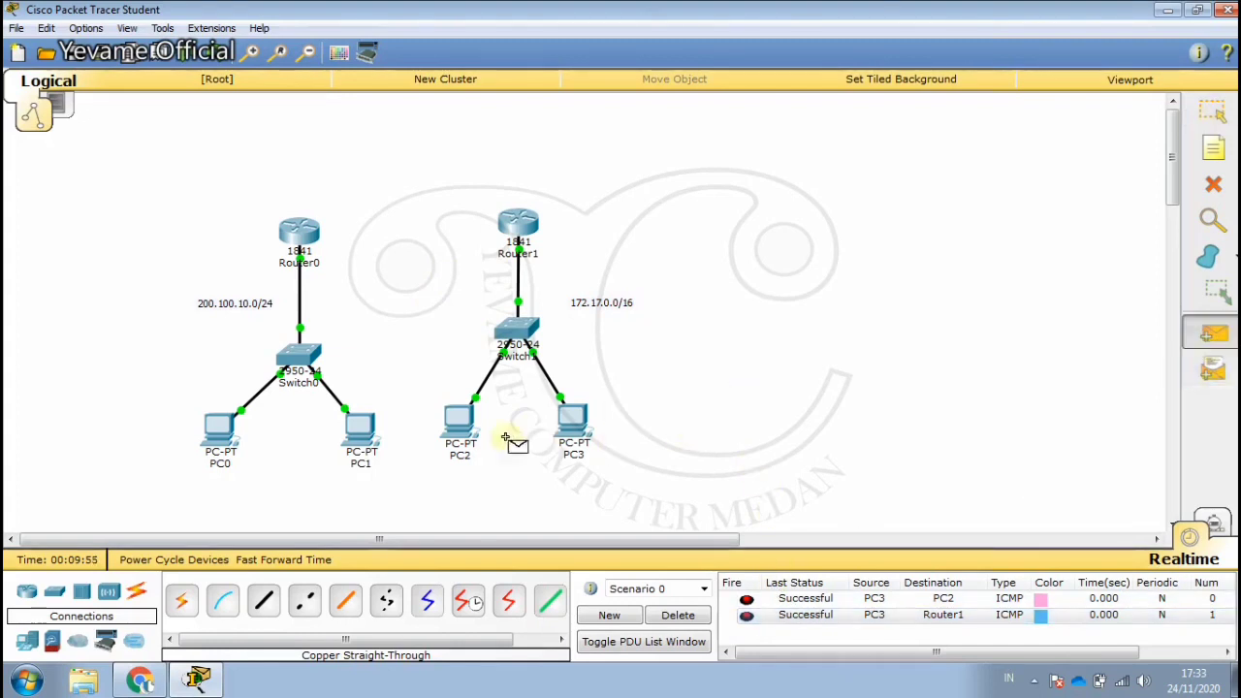
left_click(458, 420)
left_click(519, 225)
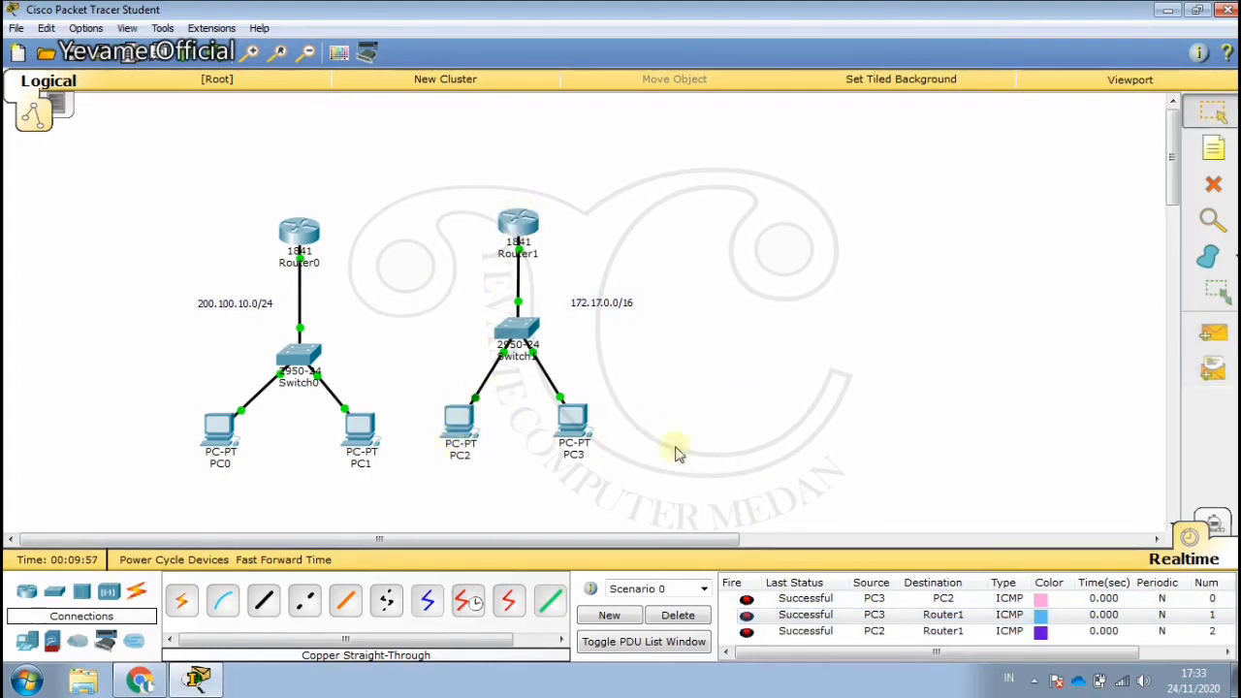
left_click(677, 614)
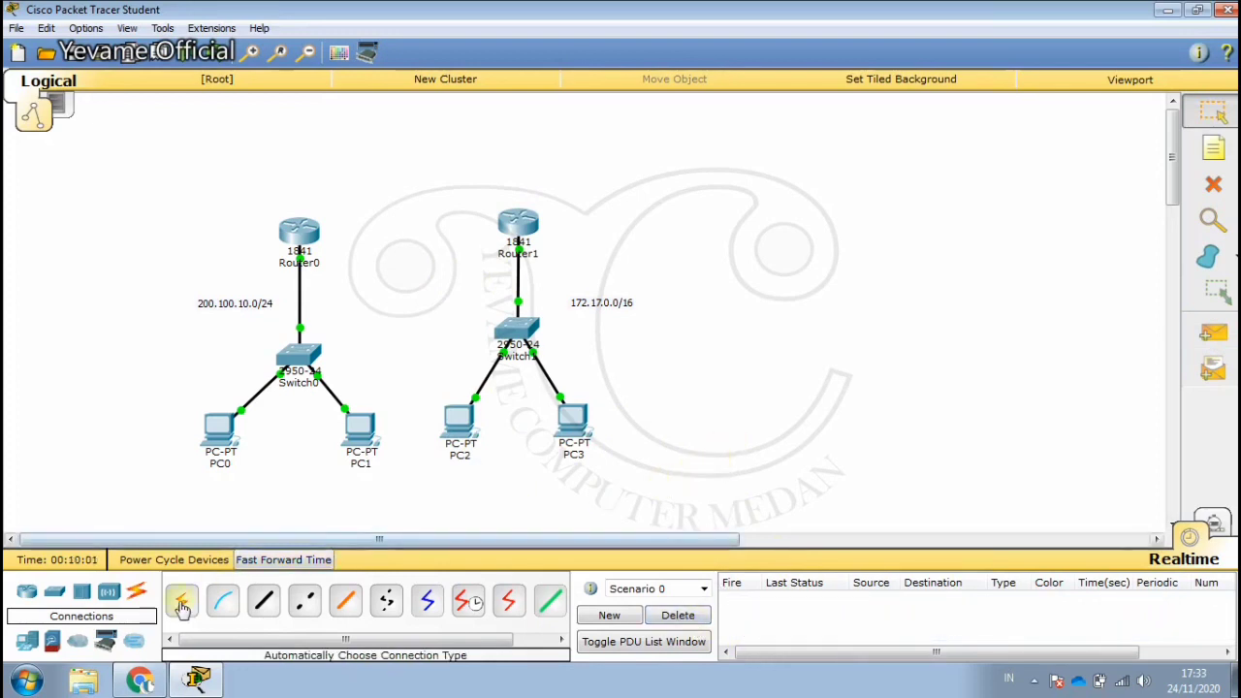
Step: Nudge Router1 level with Router0 and link their FastEthernet0/1 ports with a Copper Cross-Over cable
left_click(265, 605)
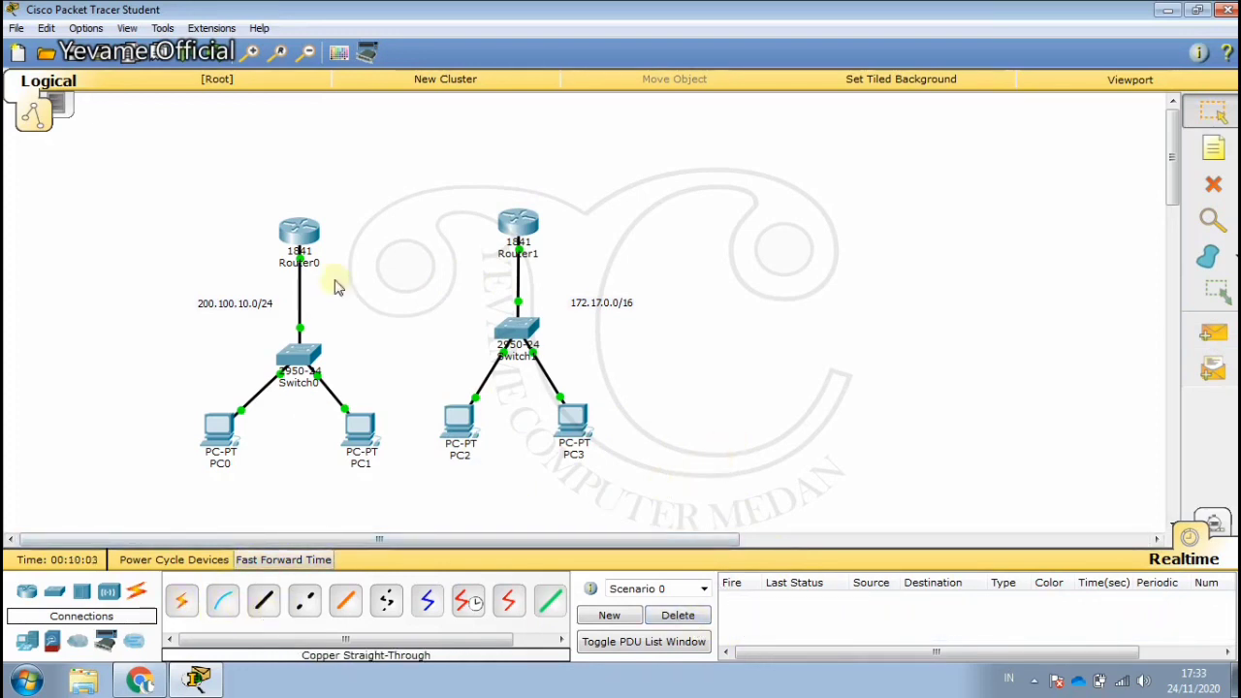
left_click_drag(518, 224, 517, 230)
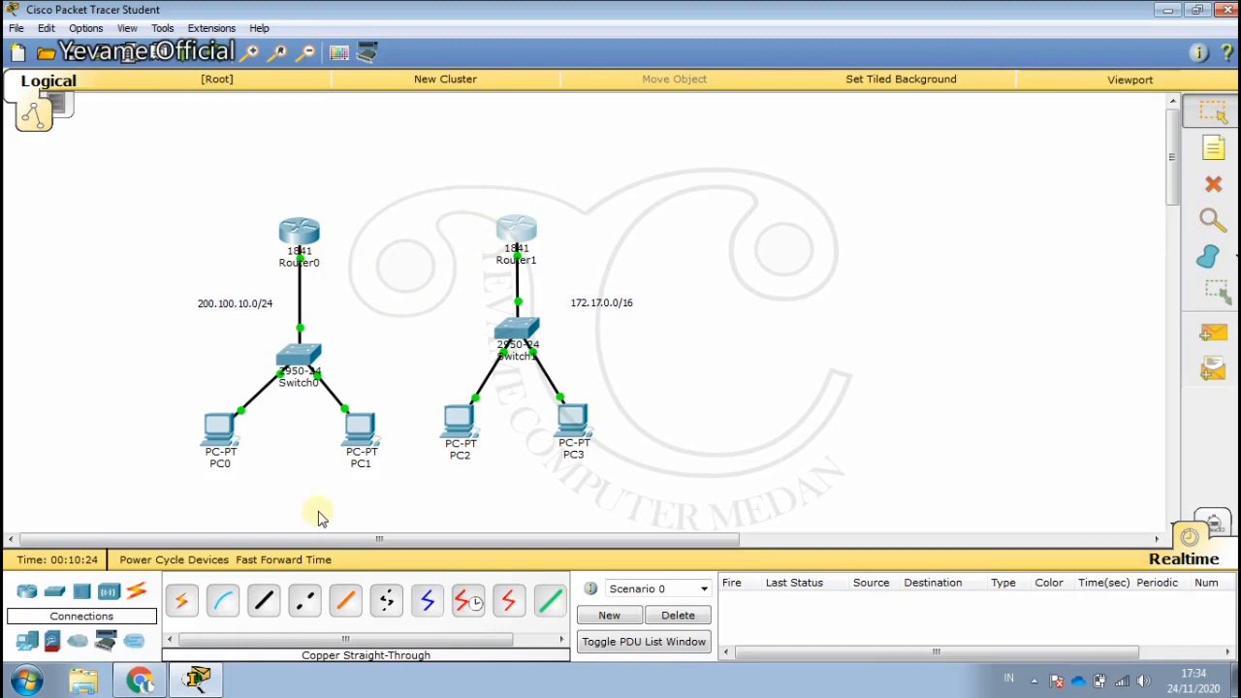
left_click(305, 606)
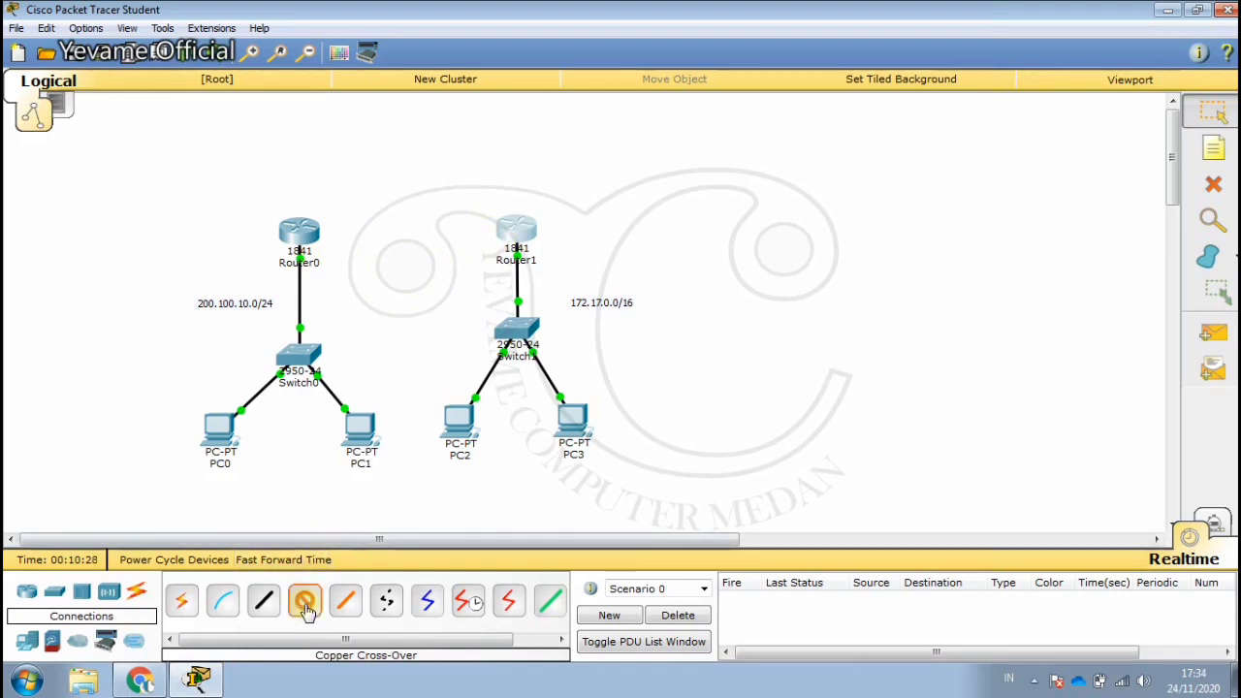
left_click(297, 232)
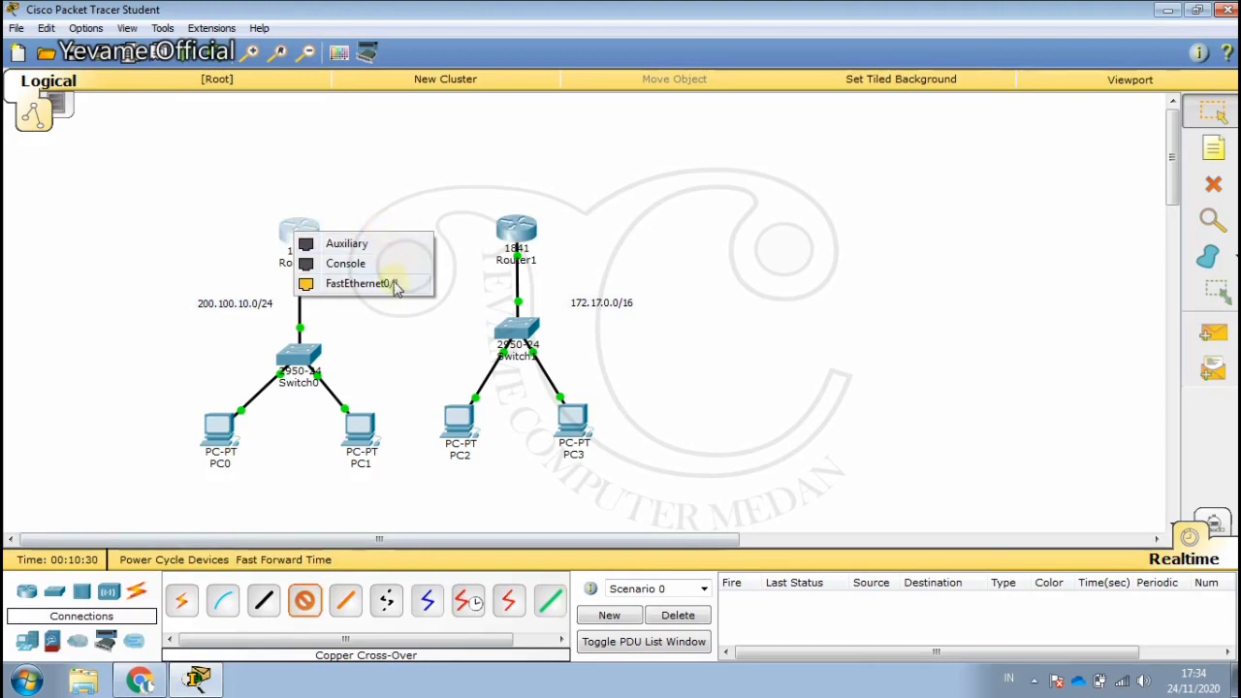
left_click(358, 283)
left_click(514, 230)
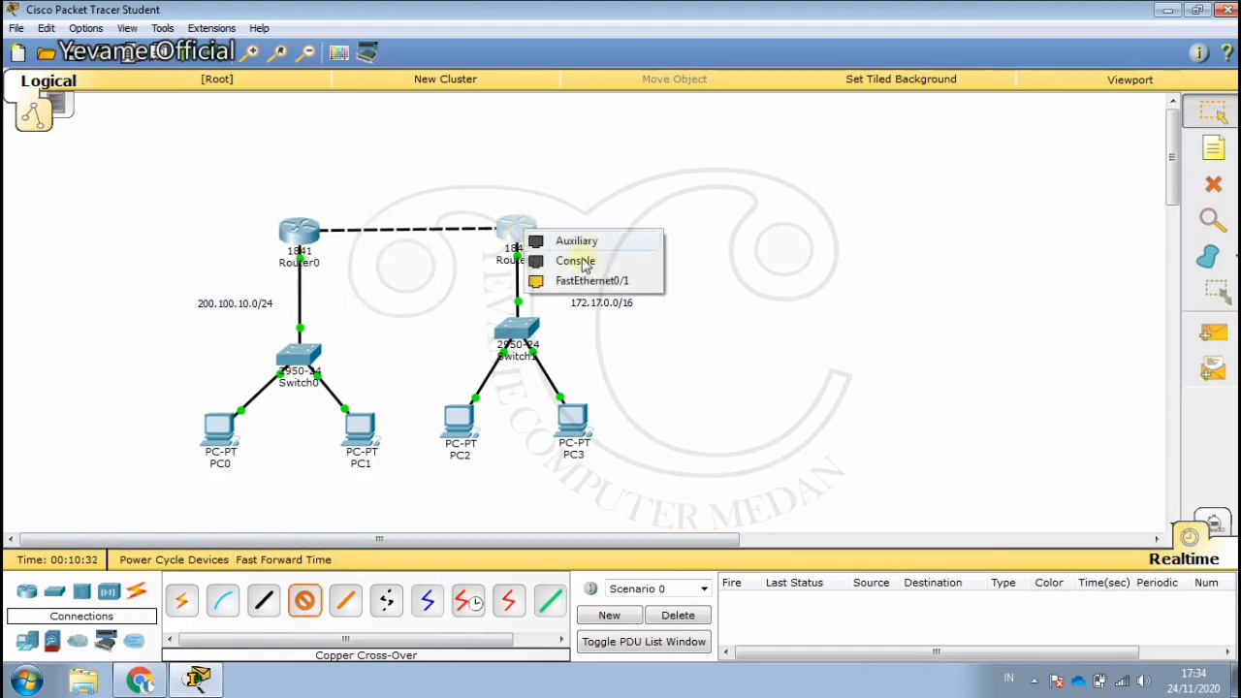
left_click(588, 281)
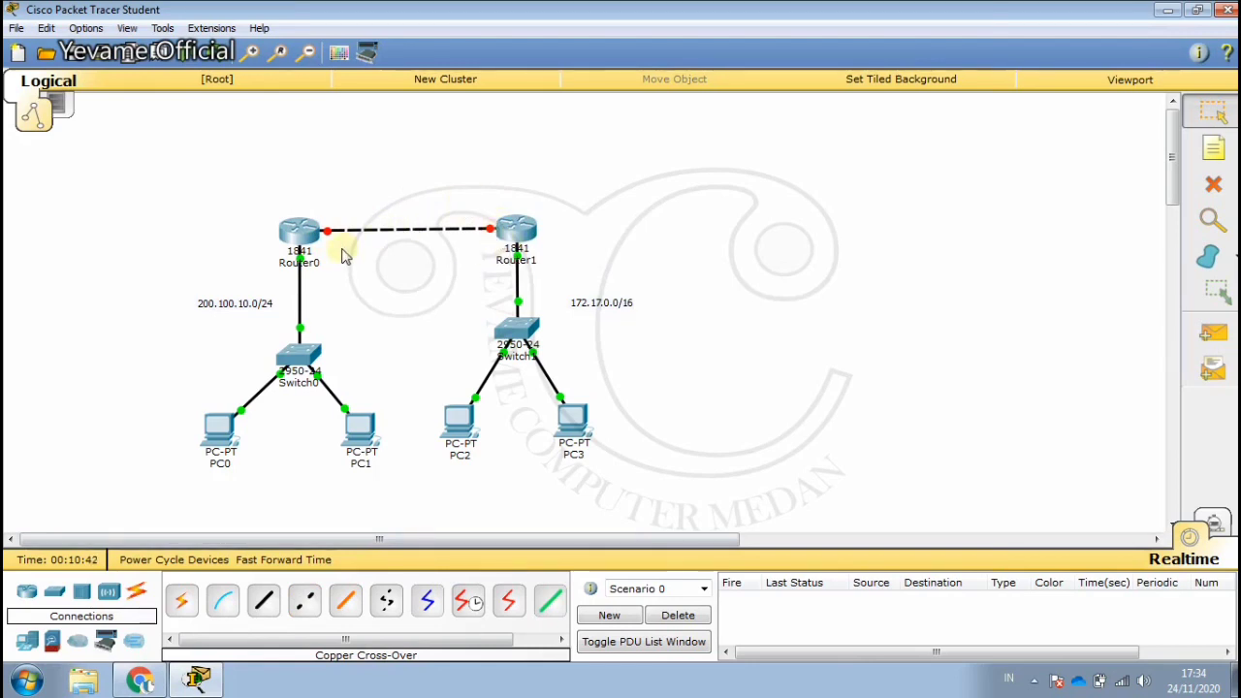
Step: Add the note 10.0.0.0/8 above the link between Router0 and Router1 and return to selection mode
mouse_move(309, 239)
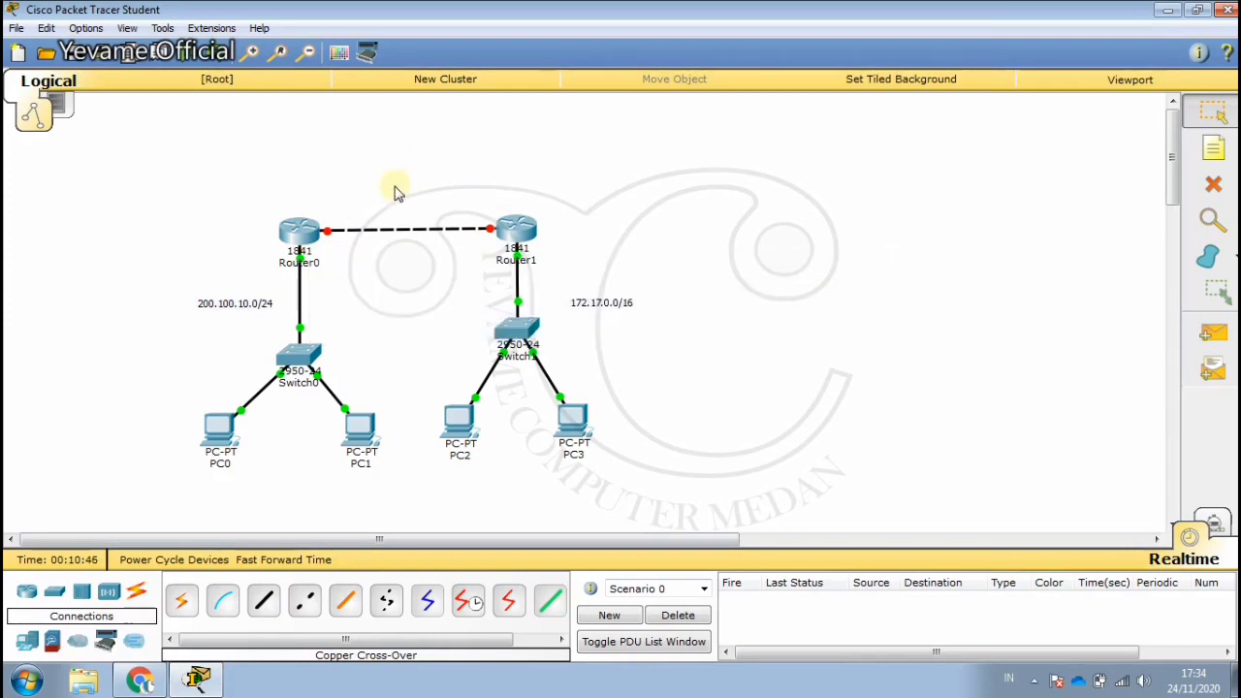
left_click(1212, 184)
left_click(1216, 155)
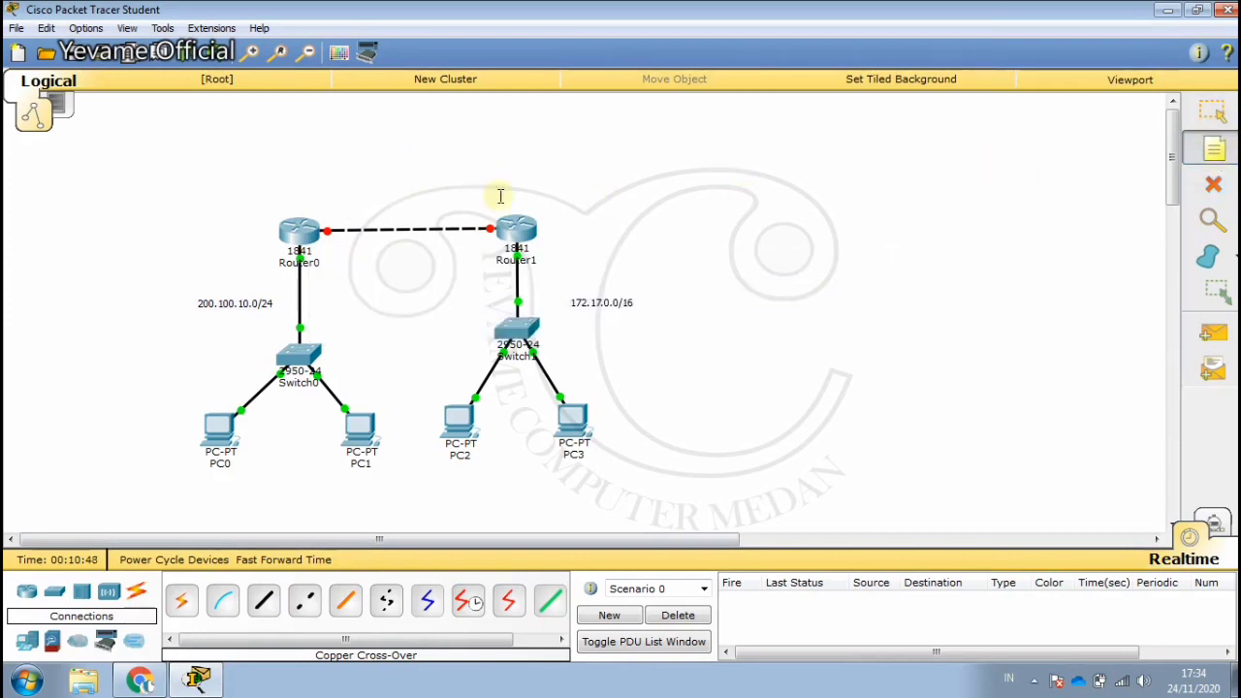
left_click(372, 184)
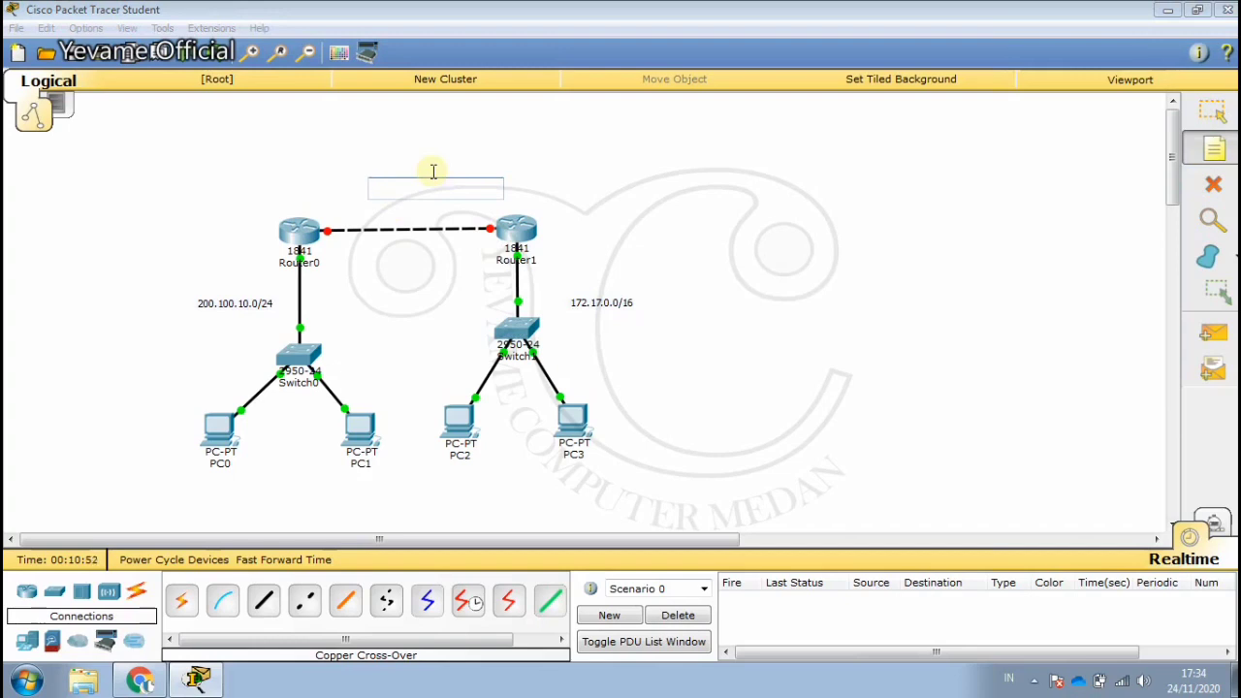
type("10.0")
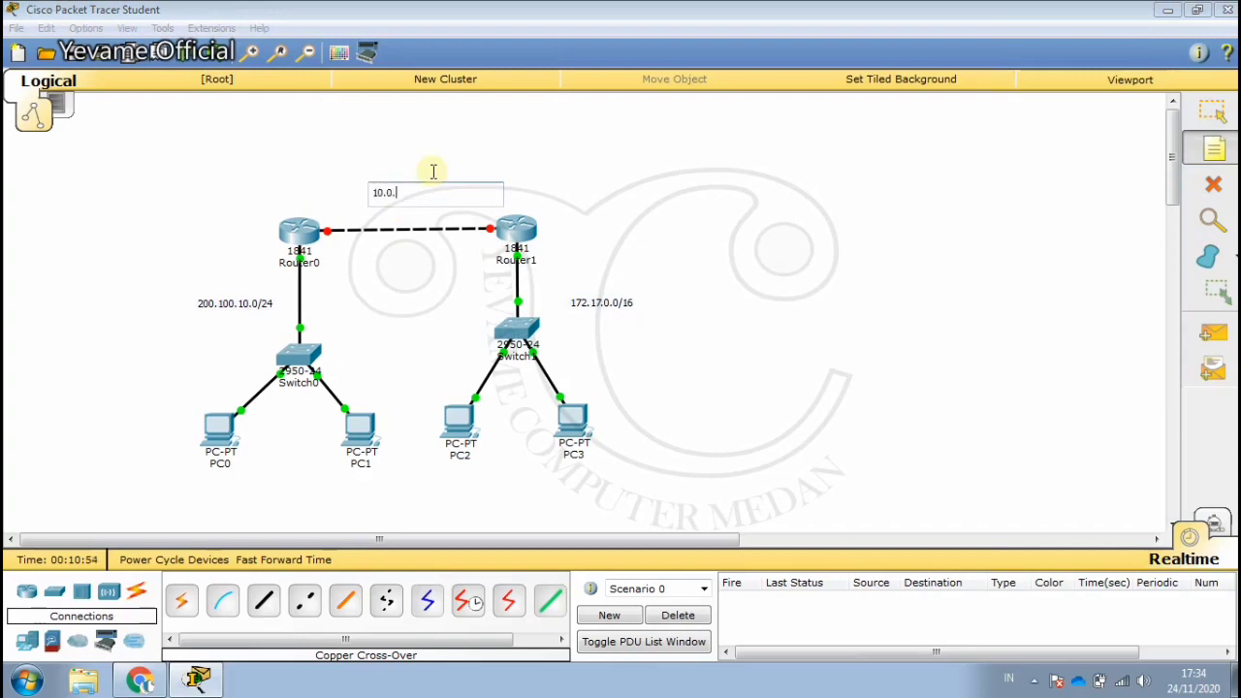
type(".0.0/")
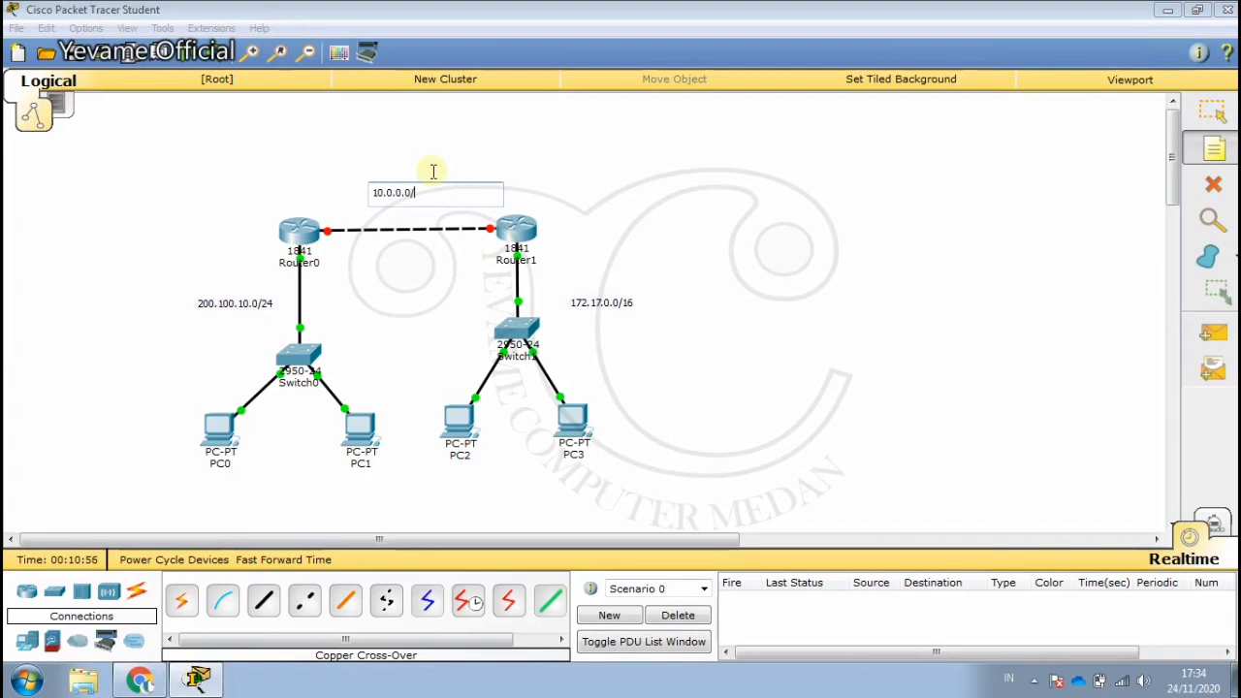
type("8")
left_click(1211, 114)
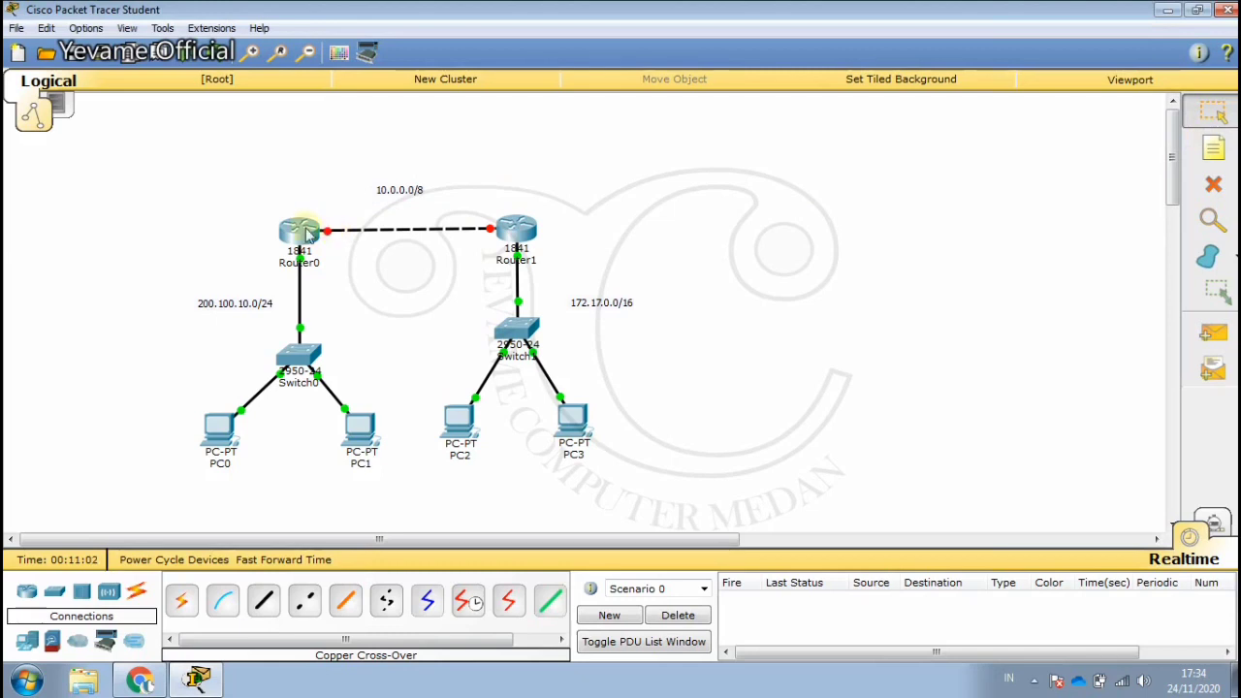
Step: In Router0's command line, exit to privileged mode and re-enter global configuration mode with conf t
left_click(306, 235)
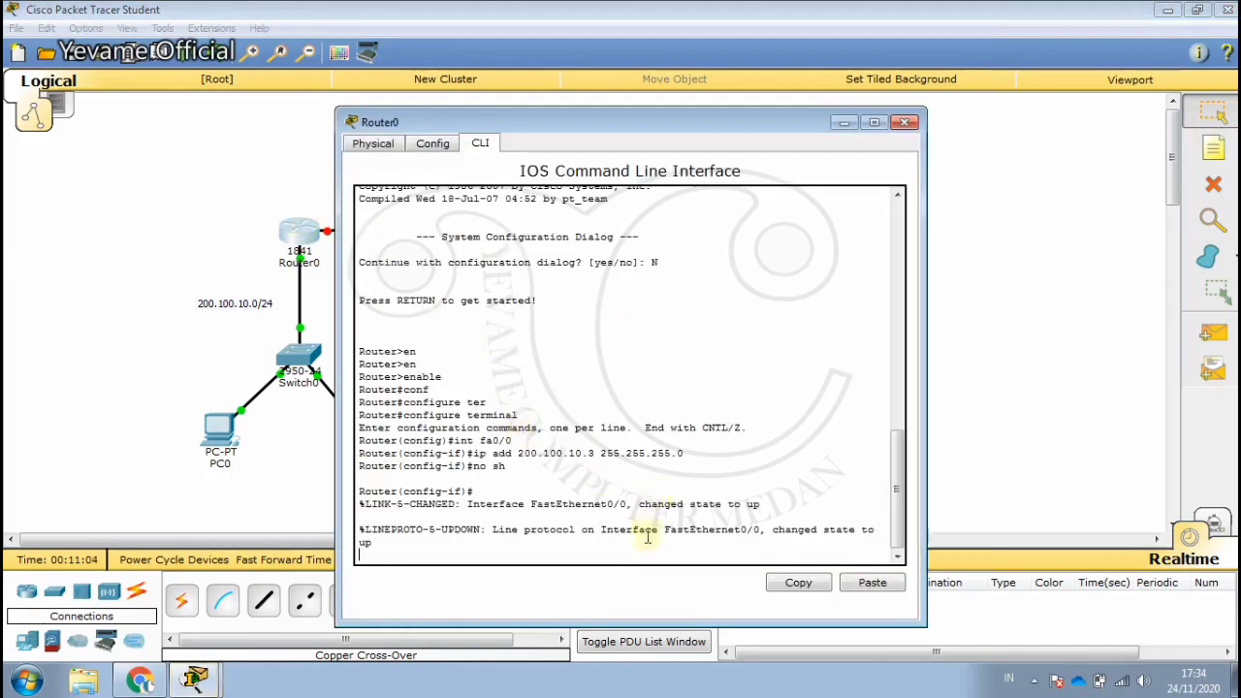
key("Return")
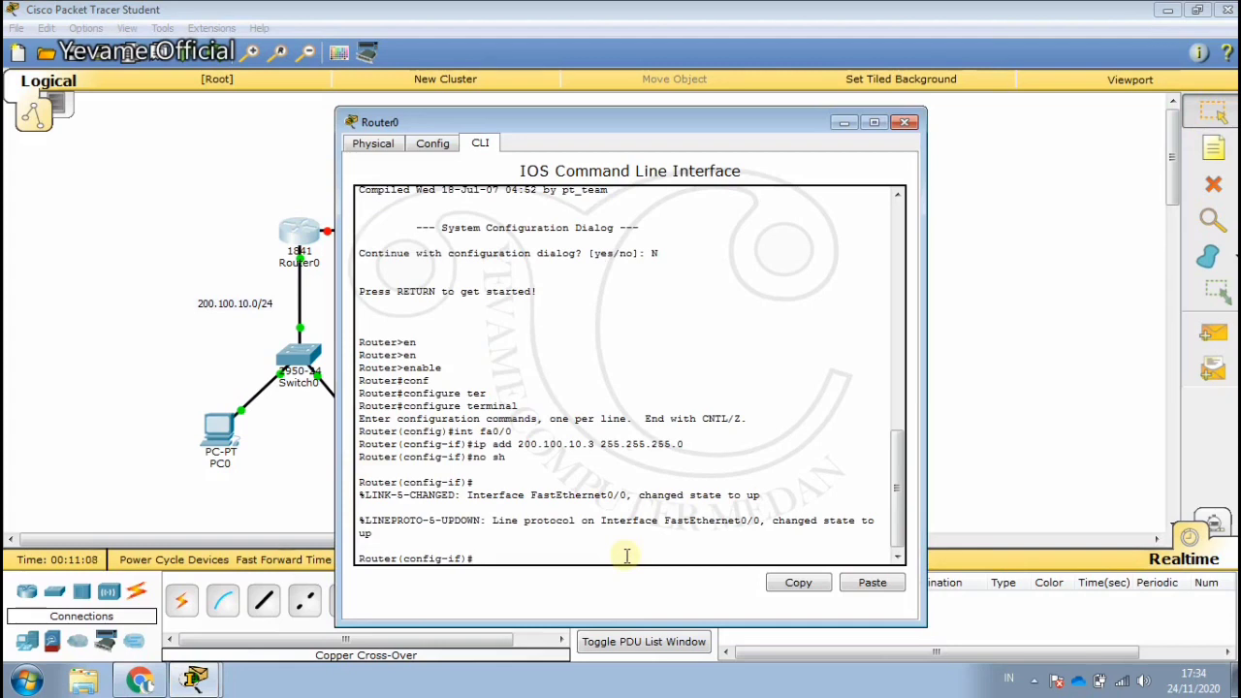
type("exit")
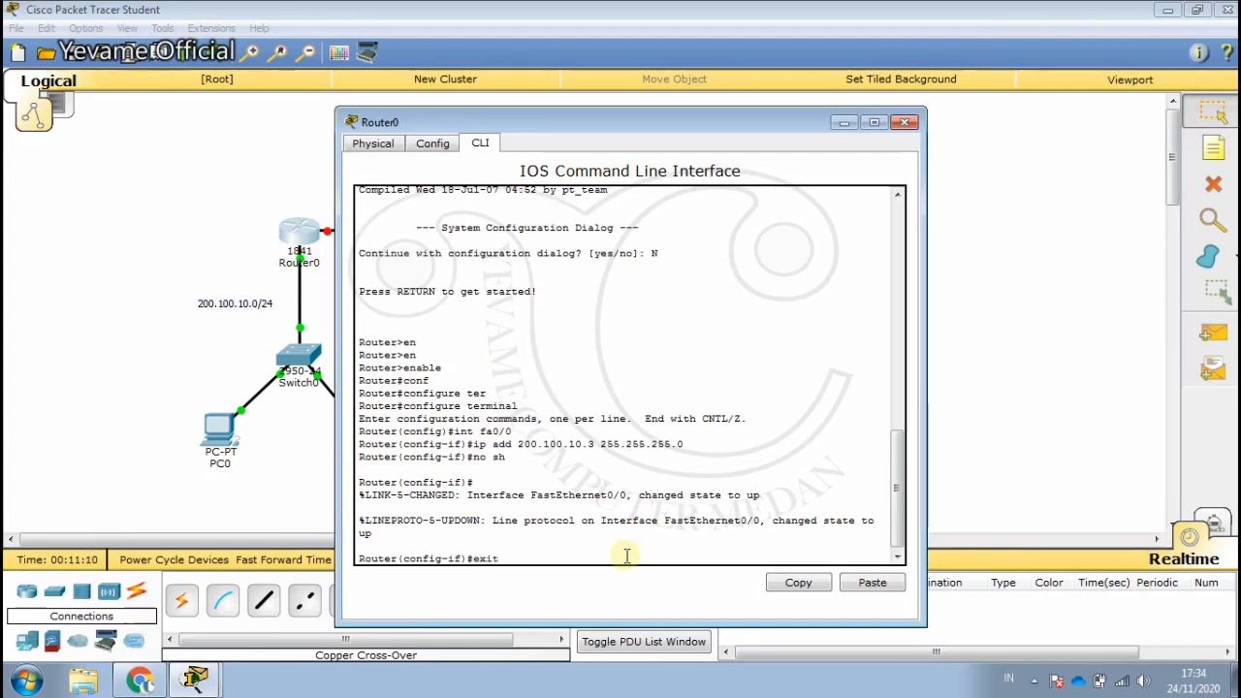
key("Return")
type("ex")
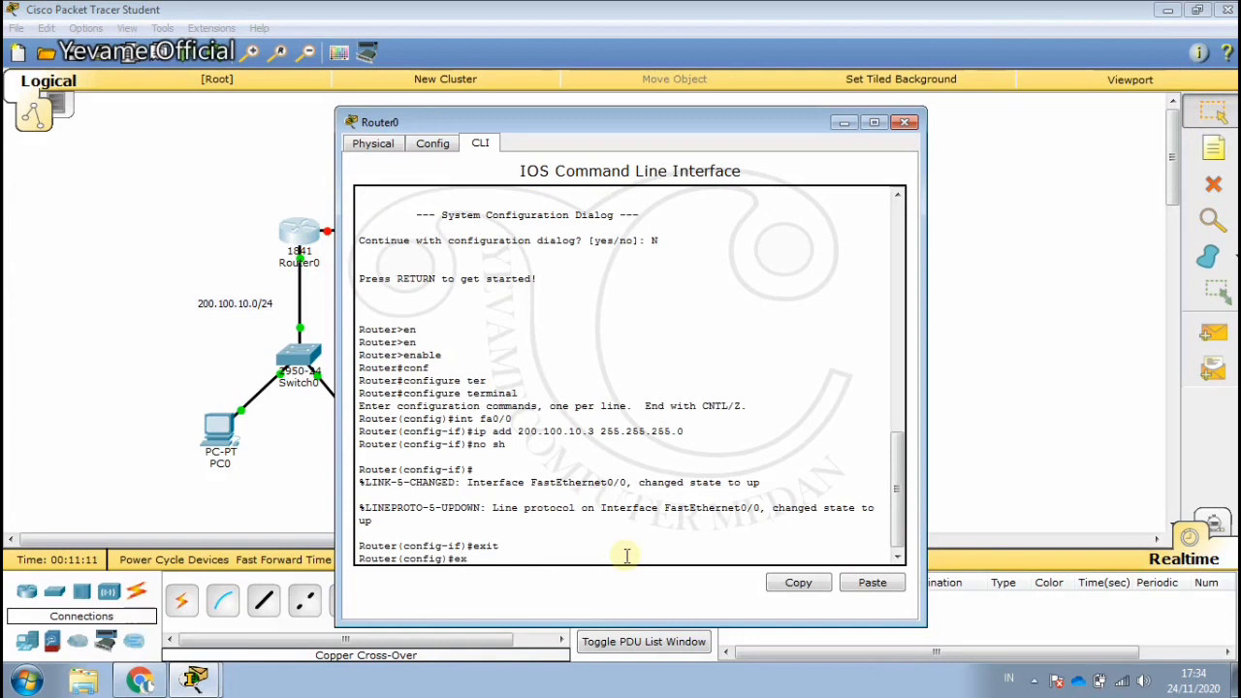
type("it")
key("Return")
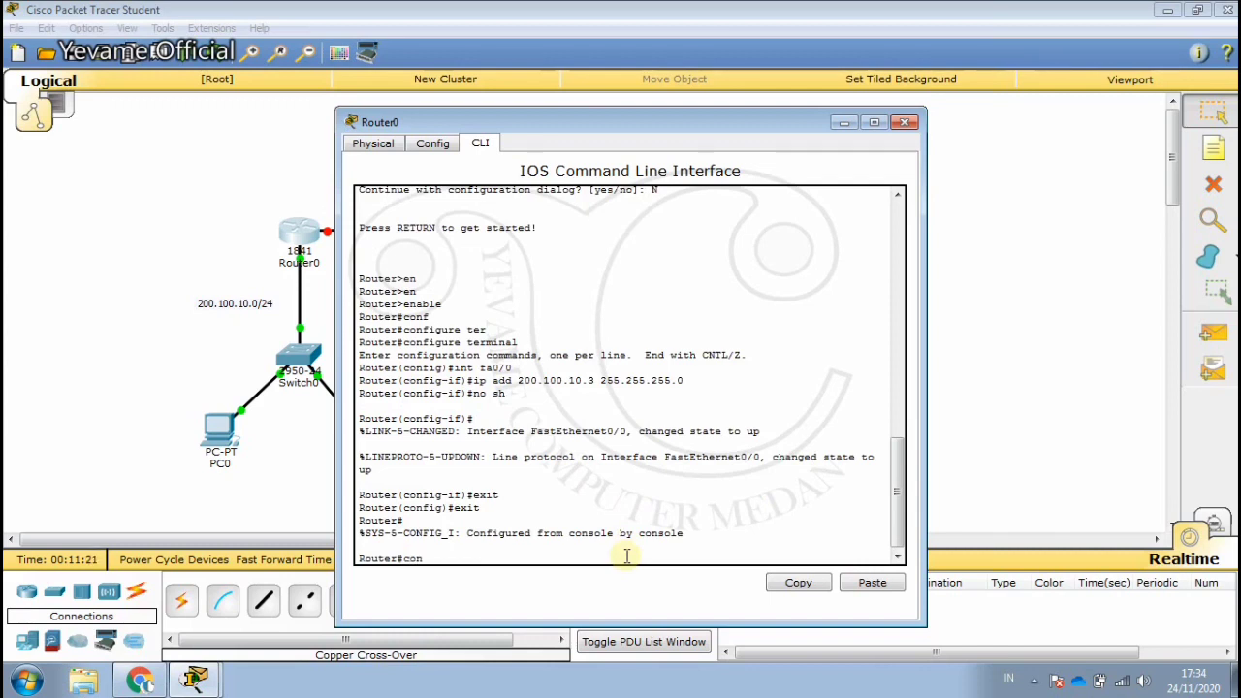
type("conf t")
key("Return")
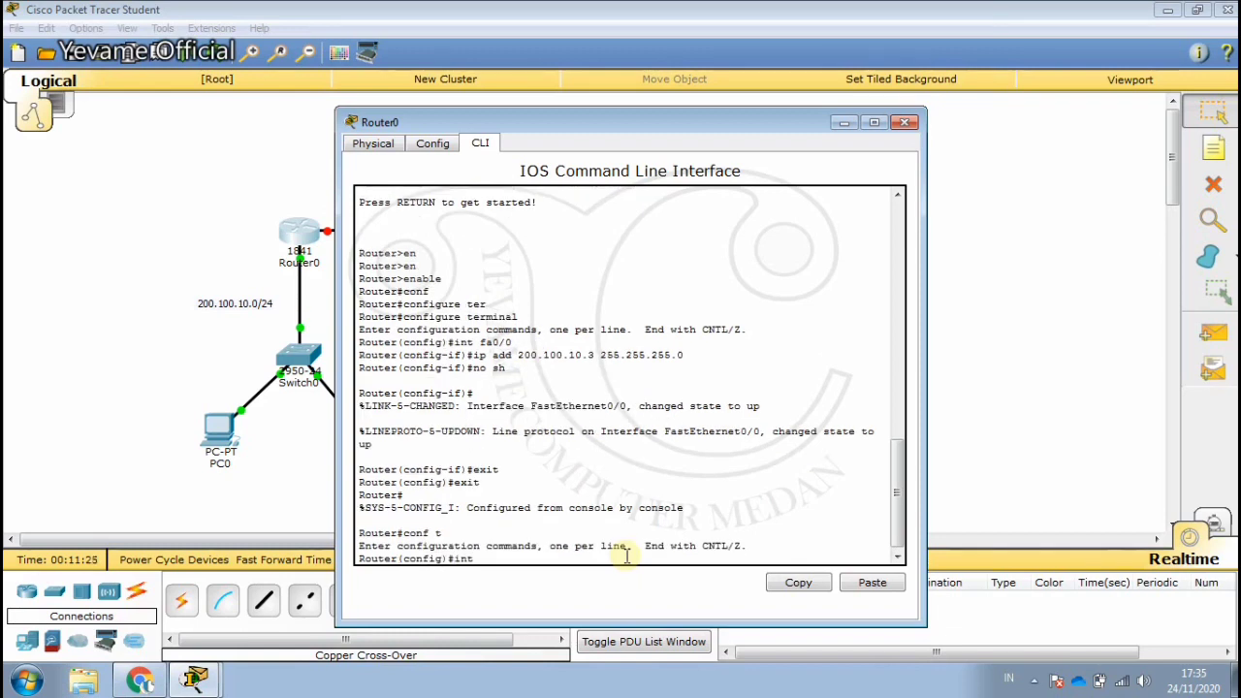
Step: Assign 10.0.0.1 with mask 255.0.0.0 to Router0's fa0/1, enable the interface with no sh, and close the router window
type("int fa0/")
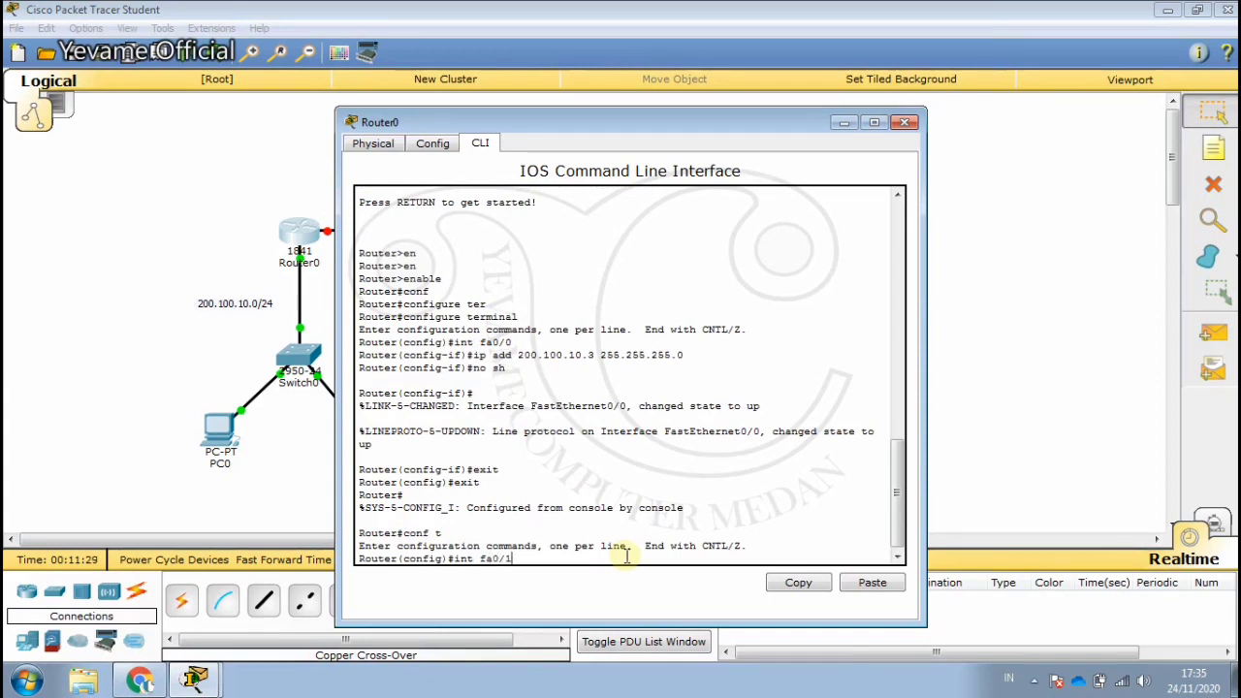
type("1")
key("Return")
type("ip")
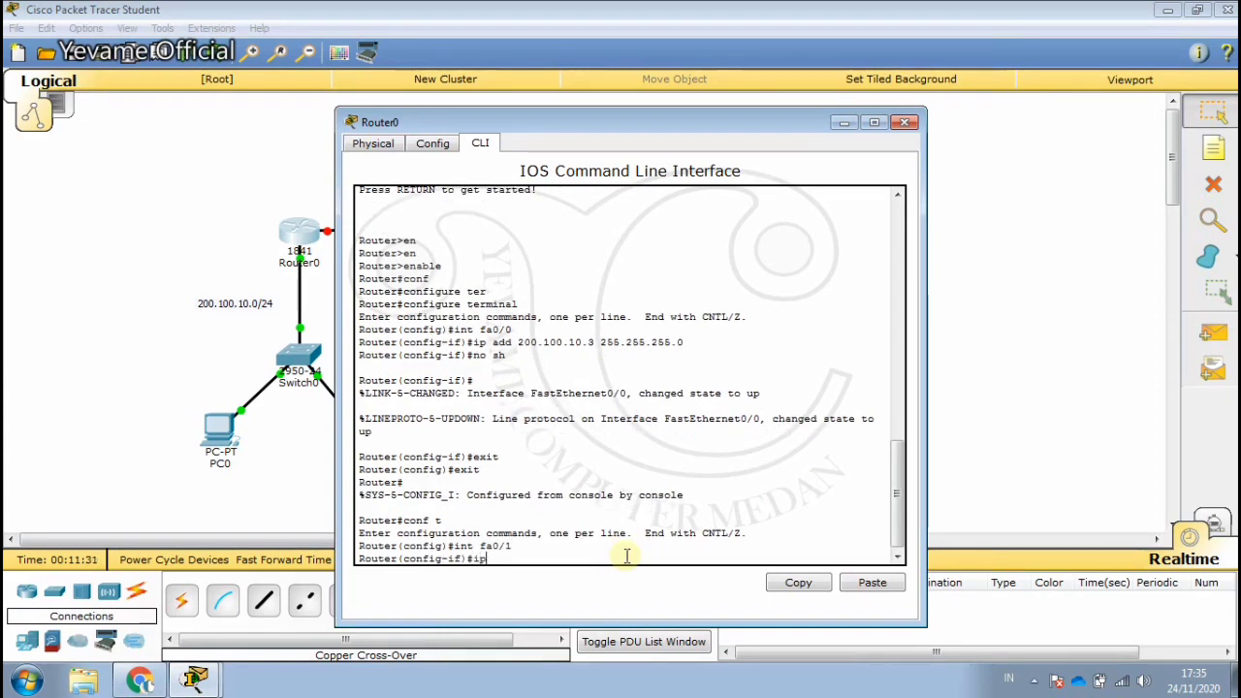
type(" add 10.0.0.1")
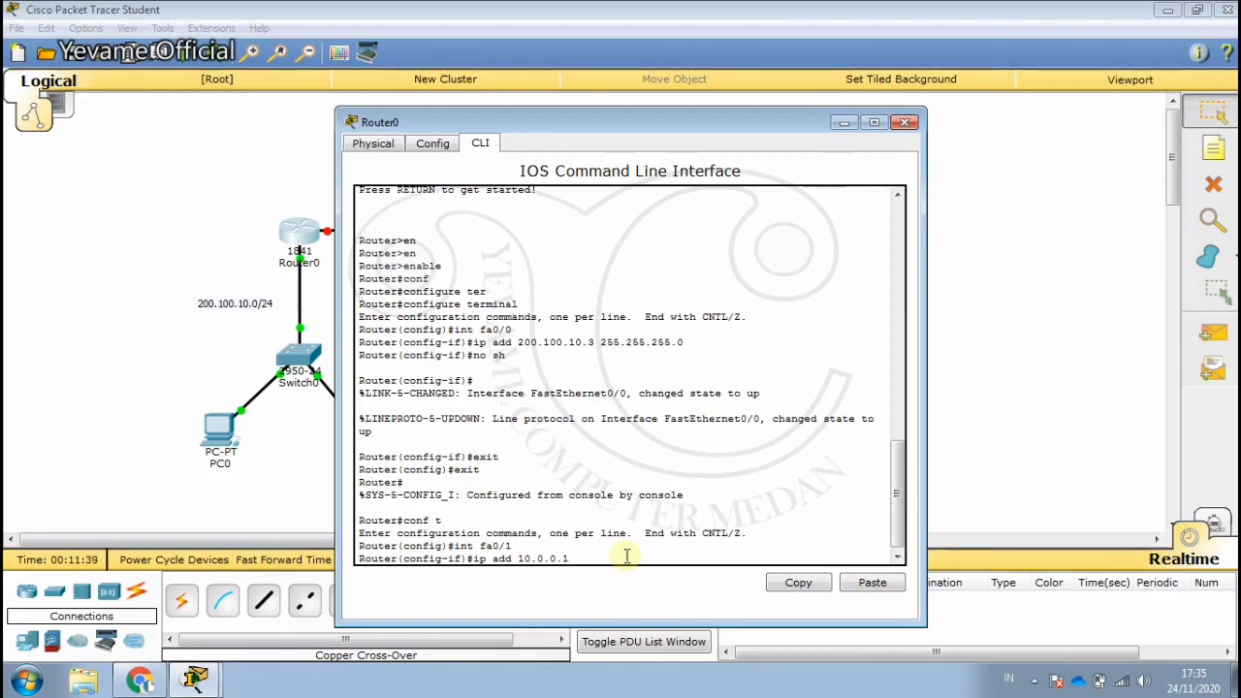
type("255.0.0.0")
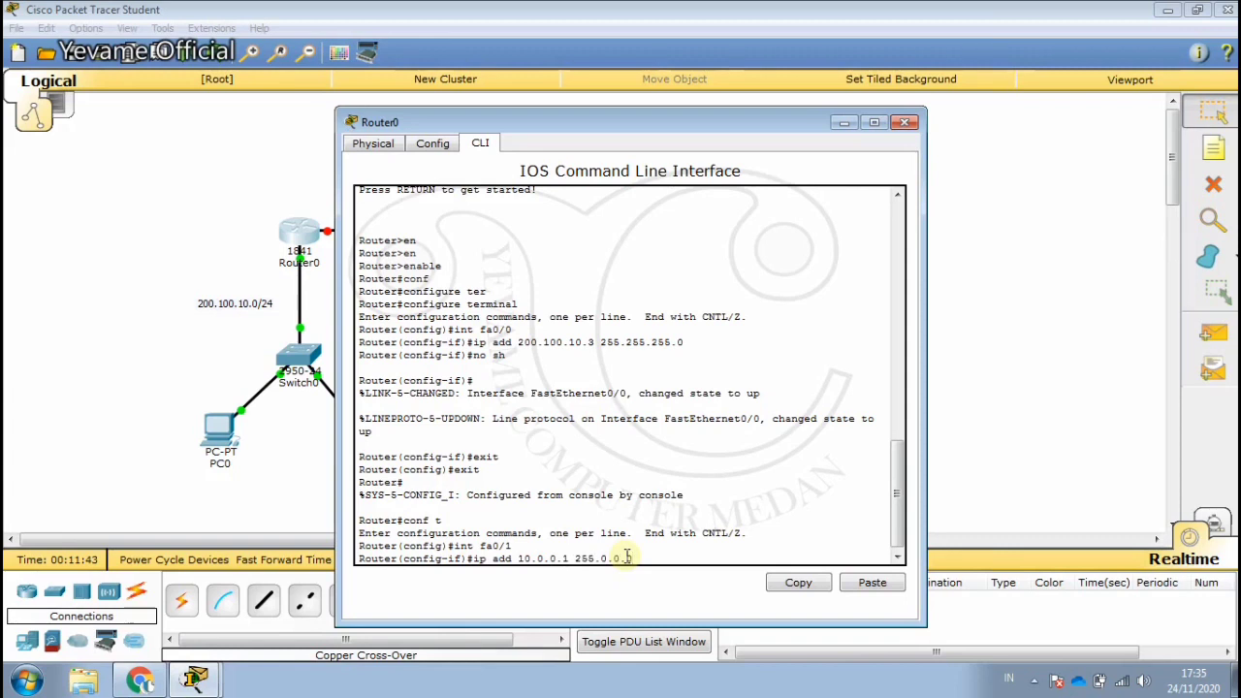
key("Return")
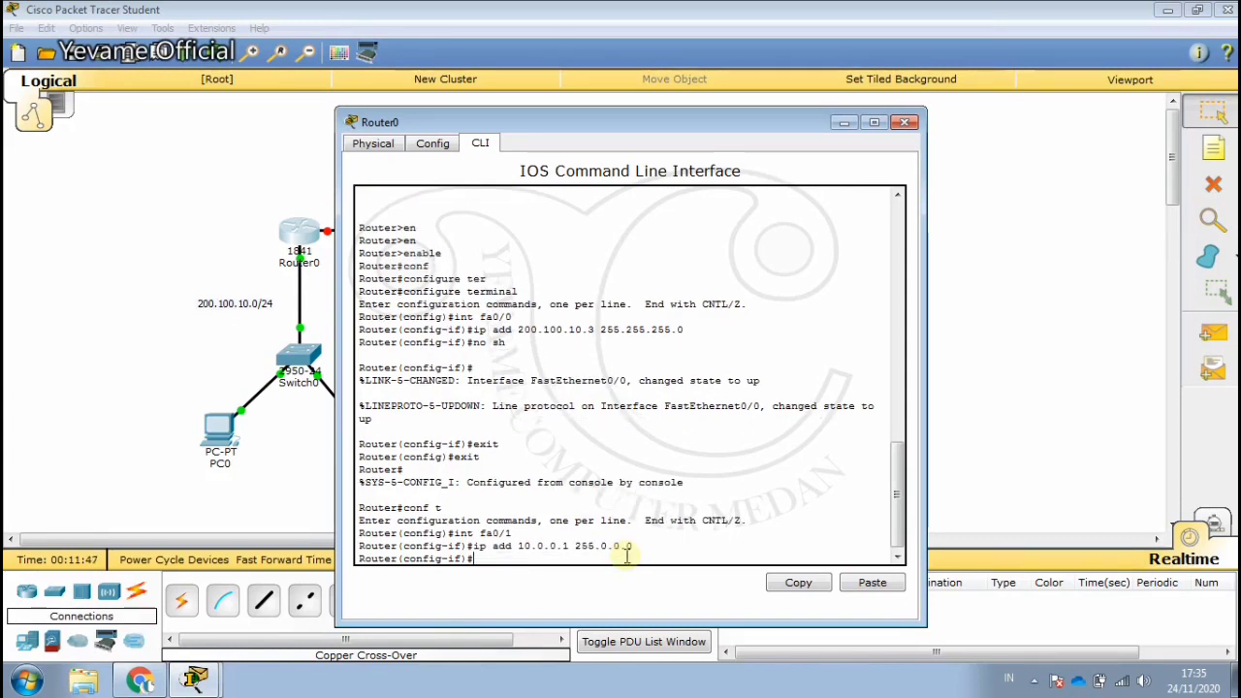
type("no sh")
key("Return")
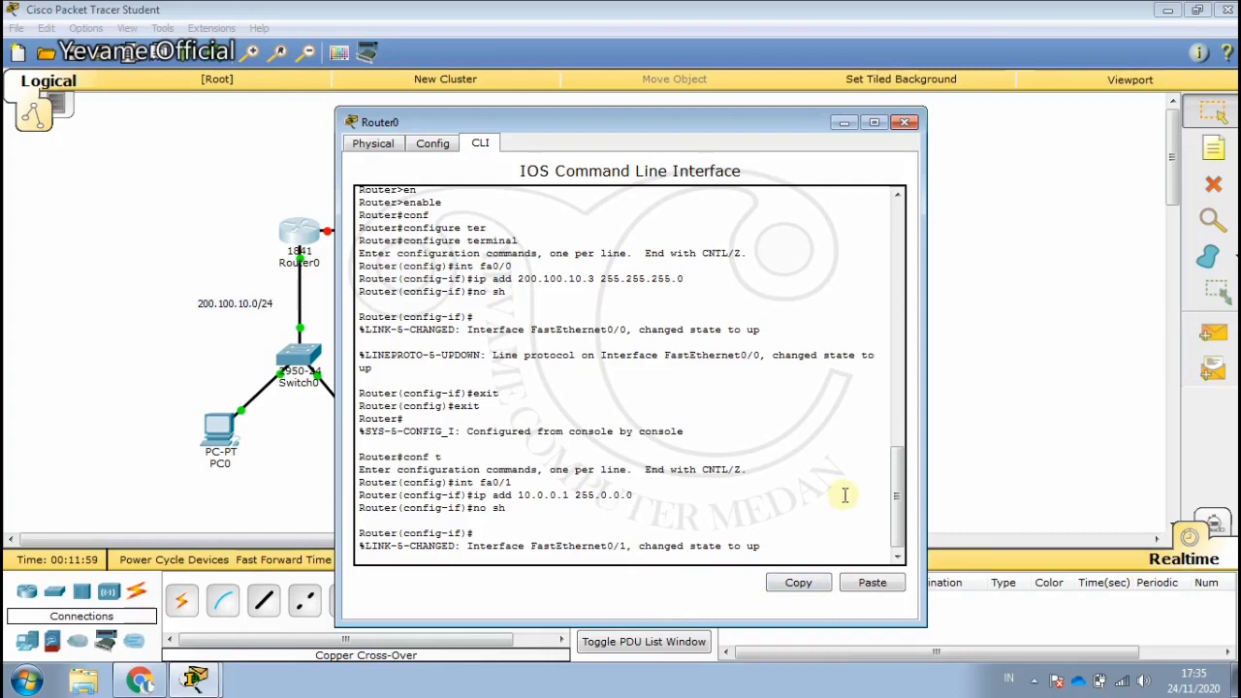
left_click(905, 123)
left_click_drag(259, 178, 359, 282)
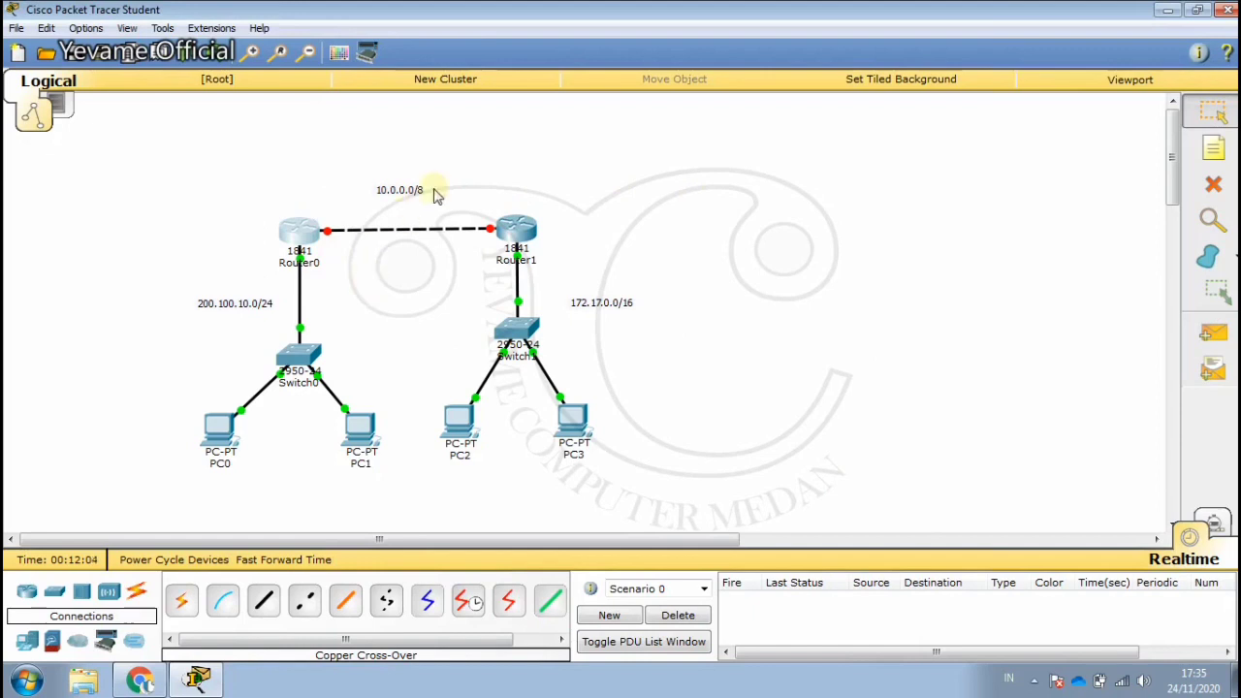
left_click_drag(428, 156, 560, 245)
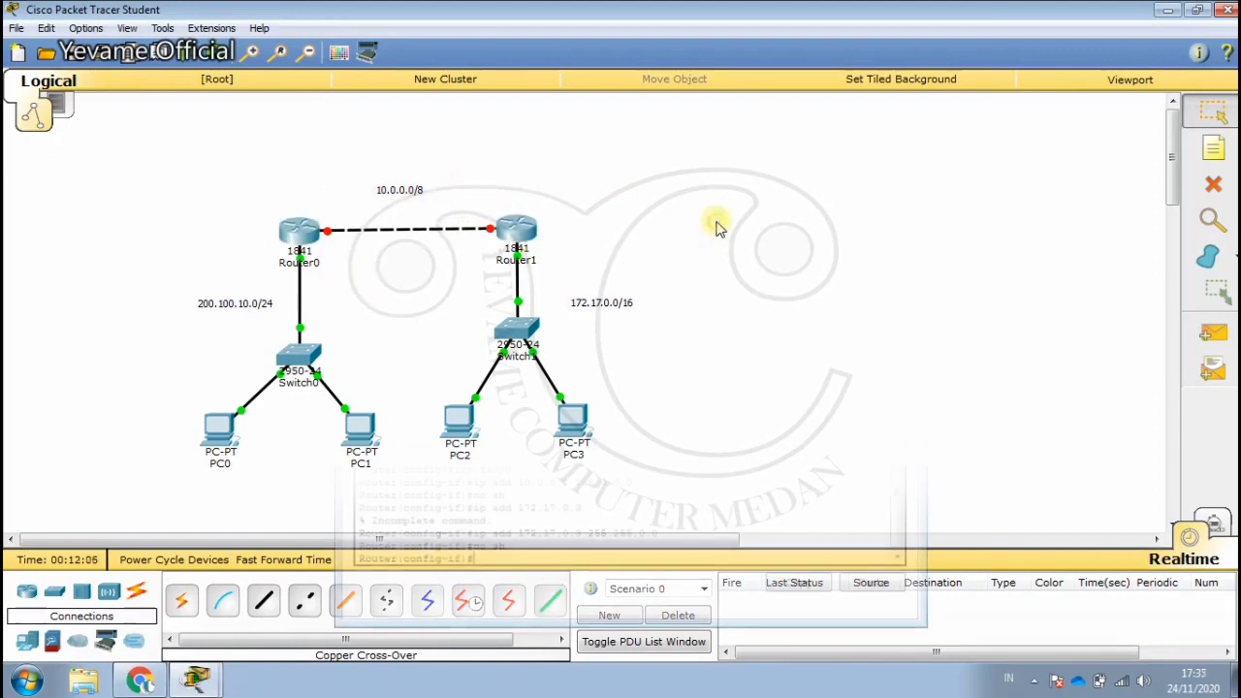
left_click(943, 202)
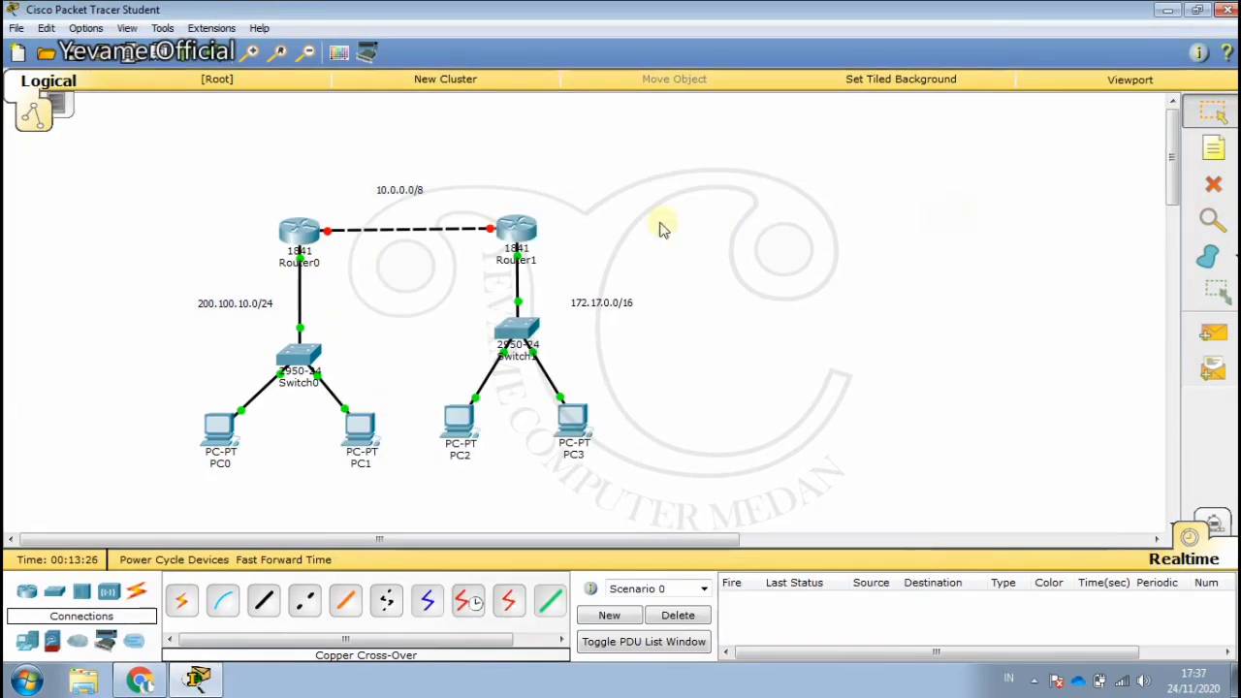
Step: In Router1's command line, exit to privileged mode and run conf t followed by int fa0/1
left_click(516, 230)
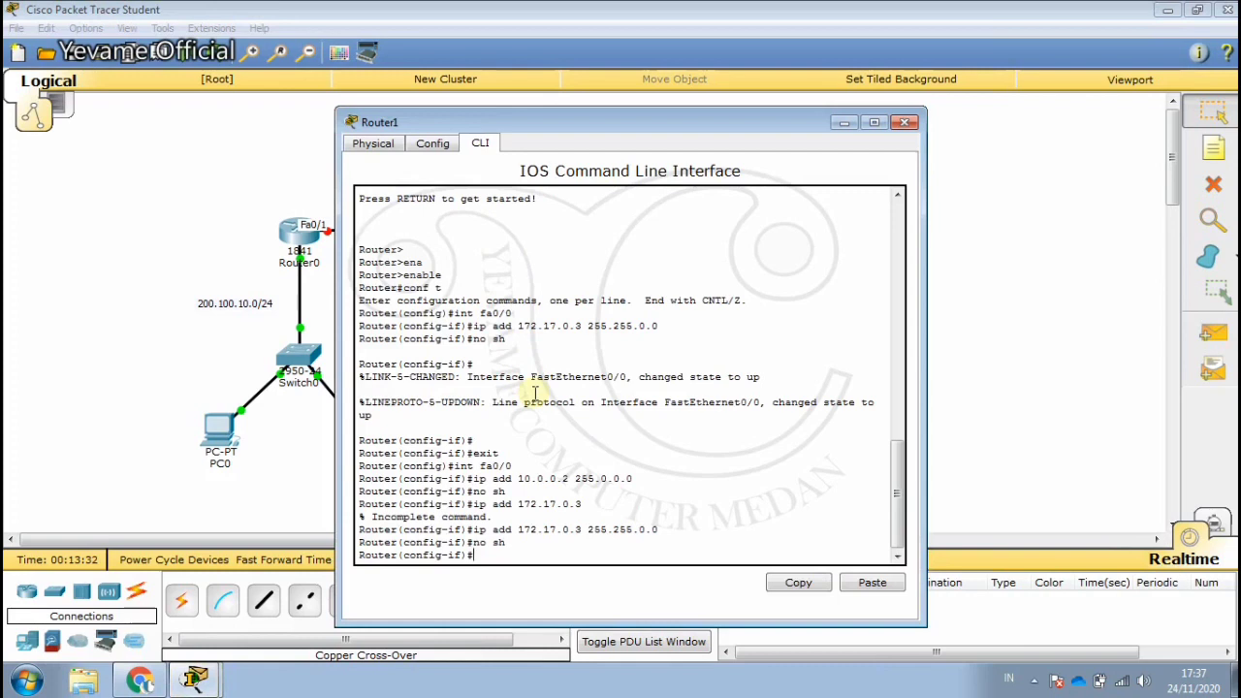
type("exit")
key("Return")
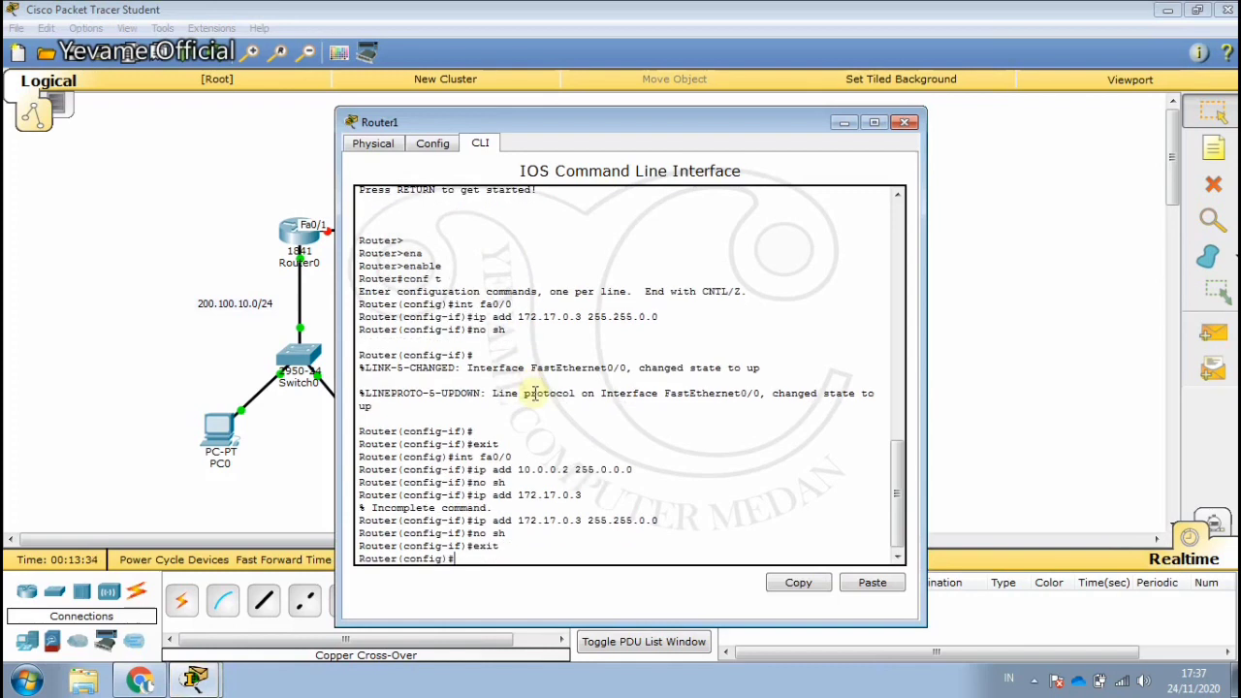
type("exit")
key("Return")
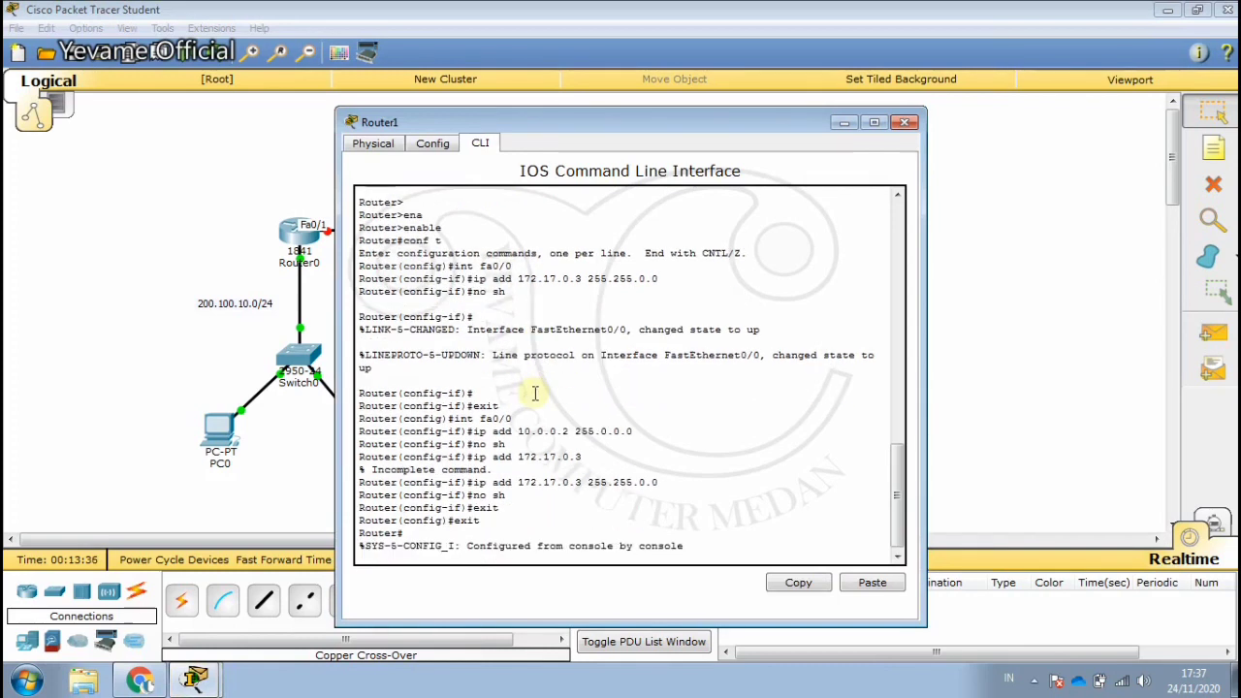
key("Return")
type("in")
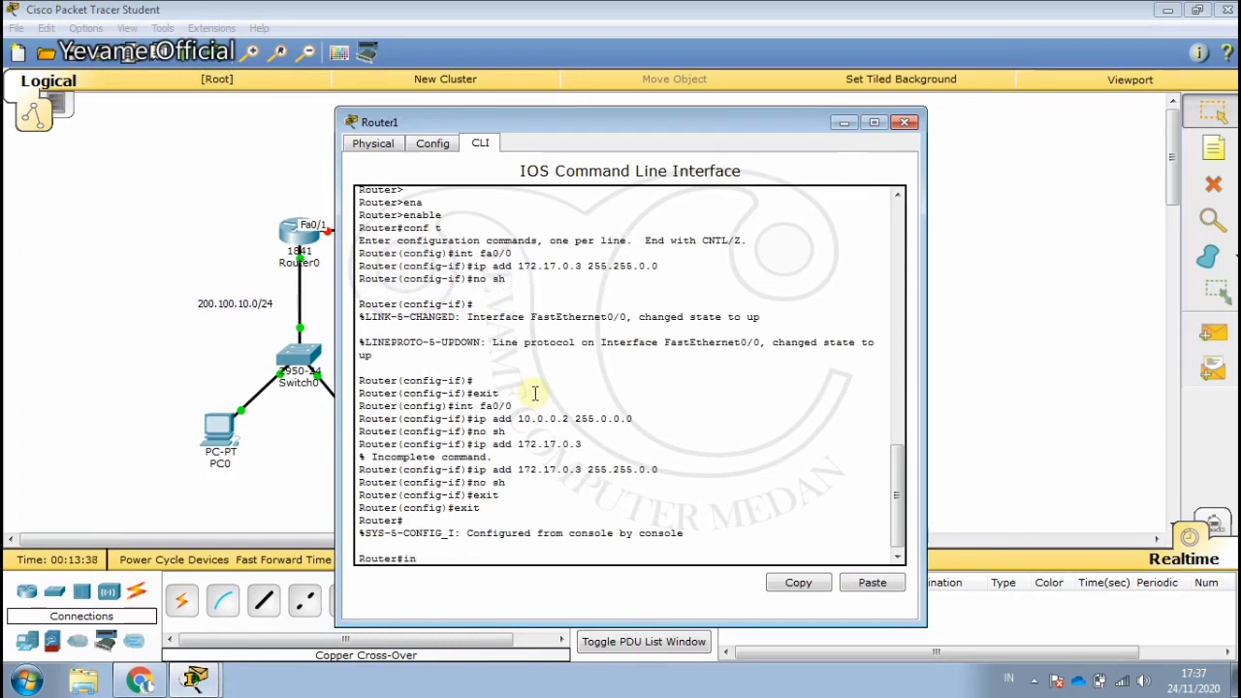
type("f")
type("t")
key("BackSpace")
key("BackSpace")
key("BackSpace")
type("conf t")
key("Return")
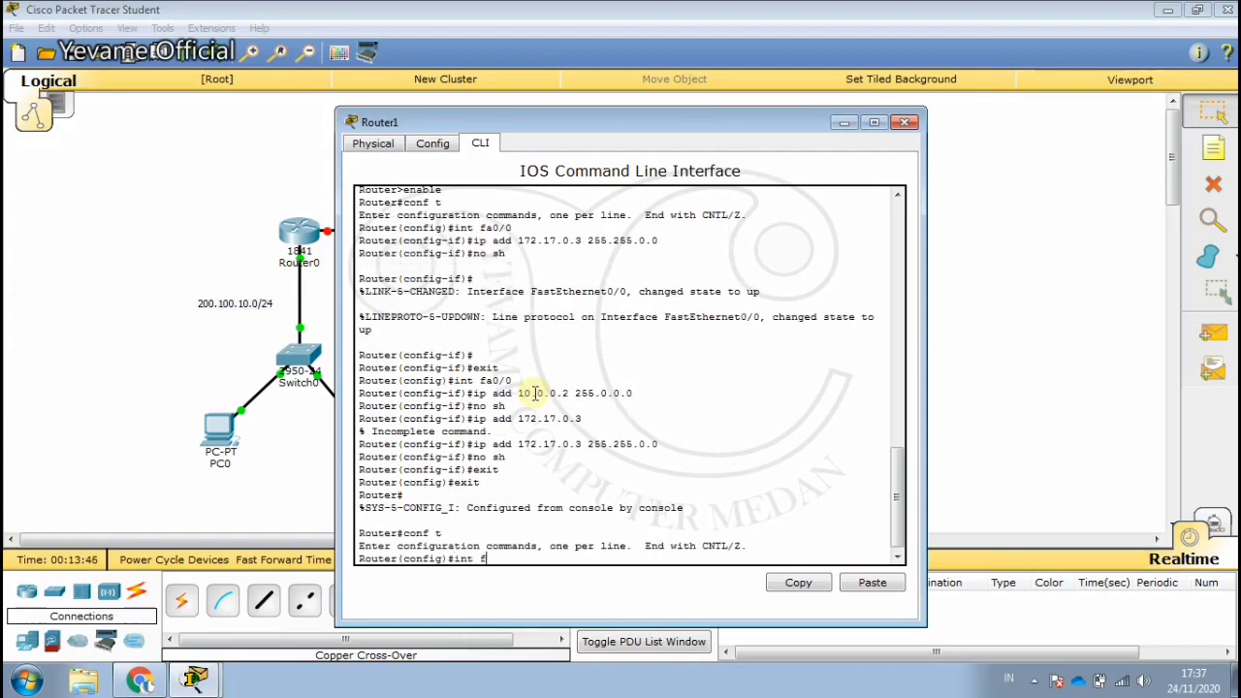
type("int fa0/1")
key("Return")
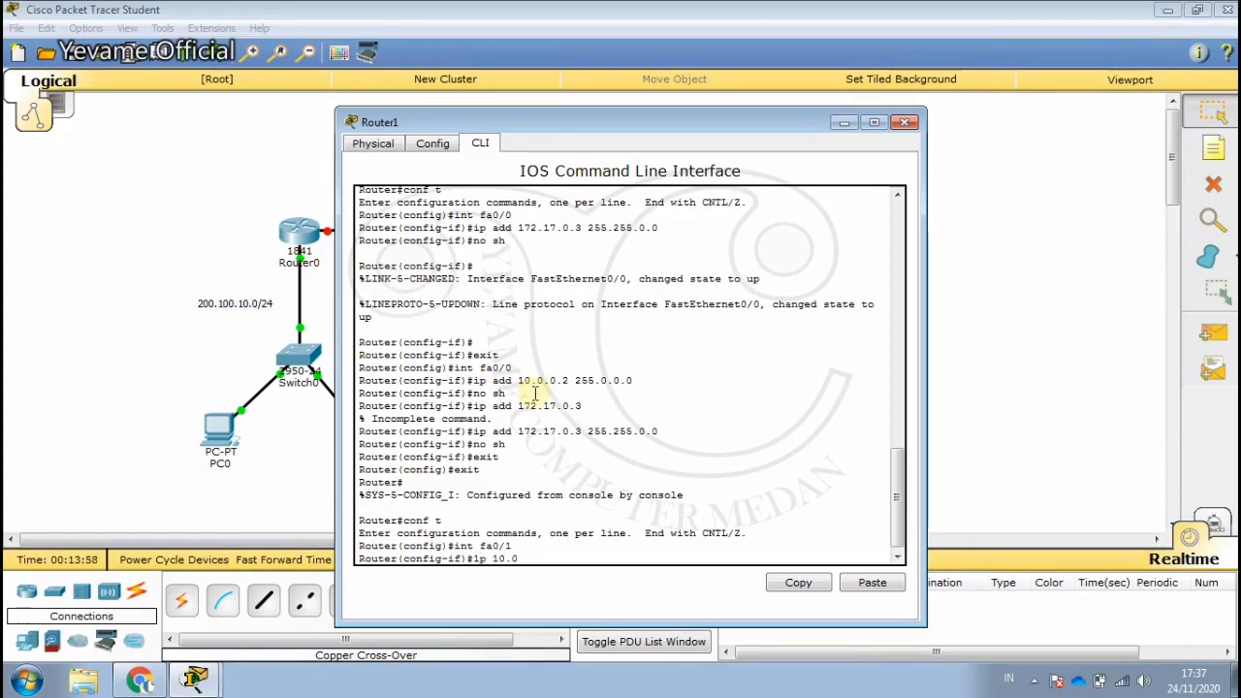
Step: Try to assign 10.0.0.2 with mask 255.0.0.0 to Router1's fa0/1
type(".0.2 2")
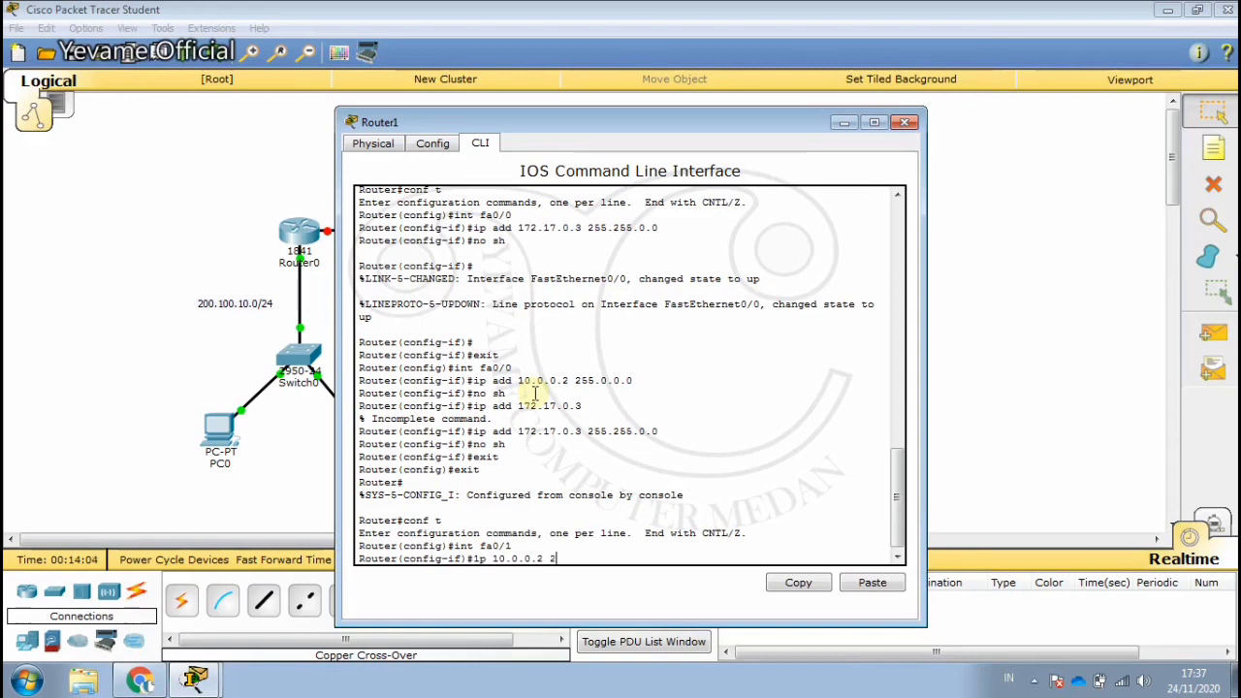
type("55.0.")
key("Left")
key("Left")
key("Left")
key("Left")
key("Left")
key("Left")
key("Left")
key("Left")
key("Left")
key("Left")
key("Left")
key("Left")
key("Left")
key("Left")
key("Left")
key("Left")
key("Left")
key("Left")
type("add")
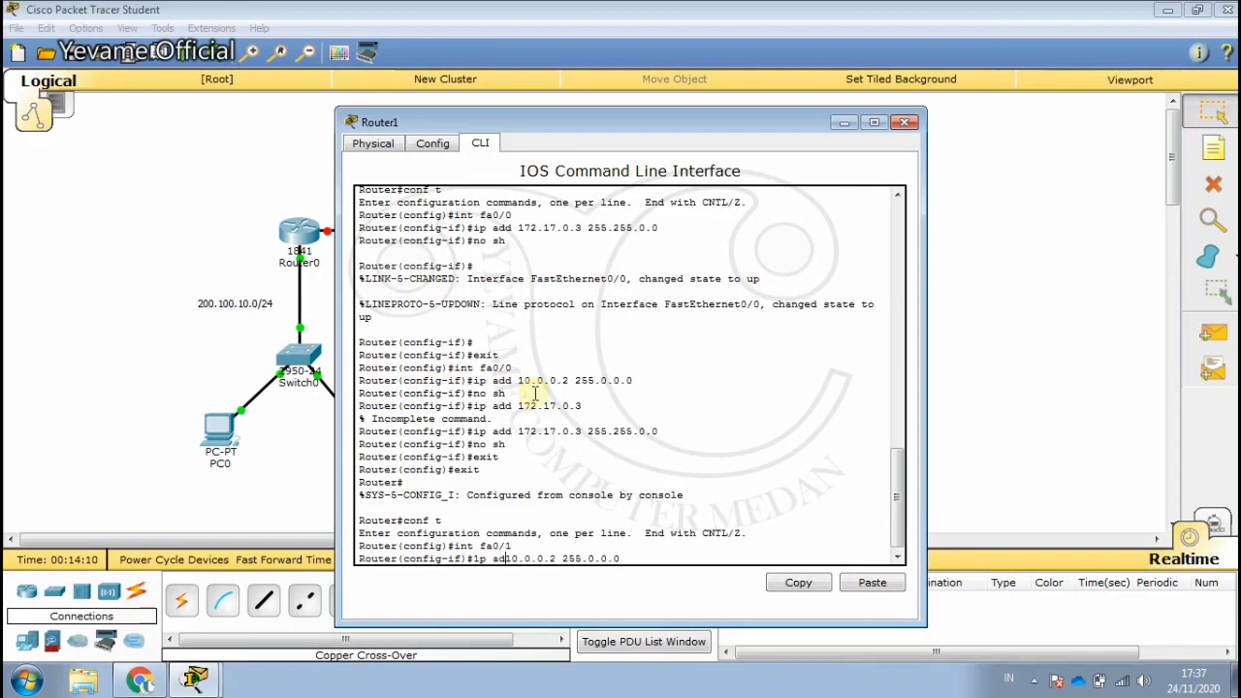
key("Return")
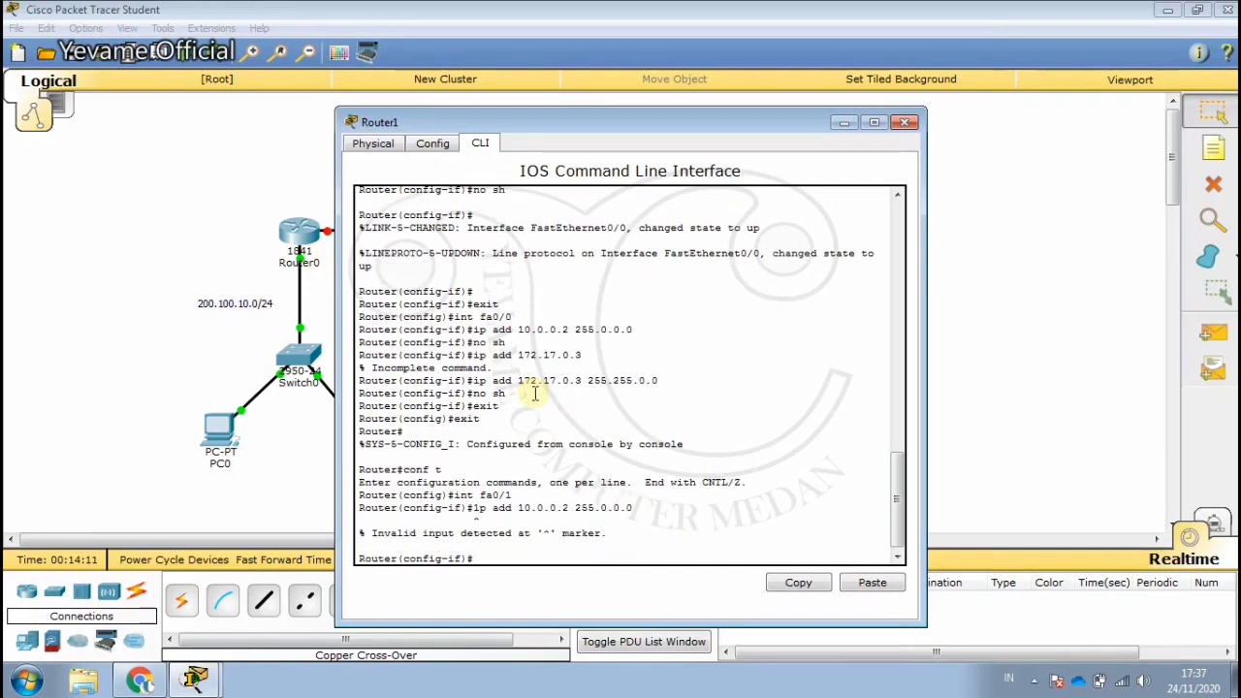
Step: Correct the address command to ip add 10.0.0.2 255.0.0.0, enable Router1's fa0/1 with no sh, and put the window away
key("Up")
key("BackSpace")
type("ip add 10.0.0.2 255.0.0.0")
key("Return")
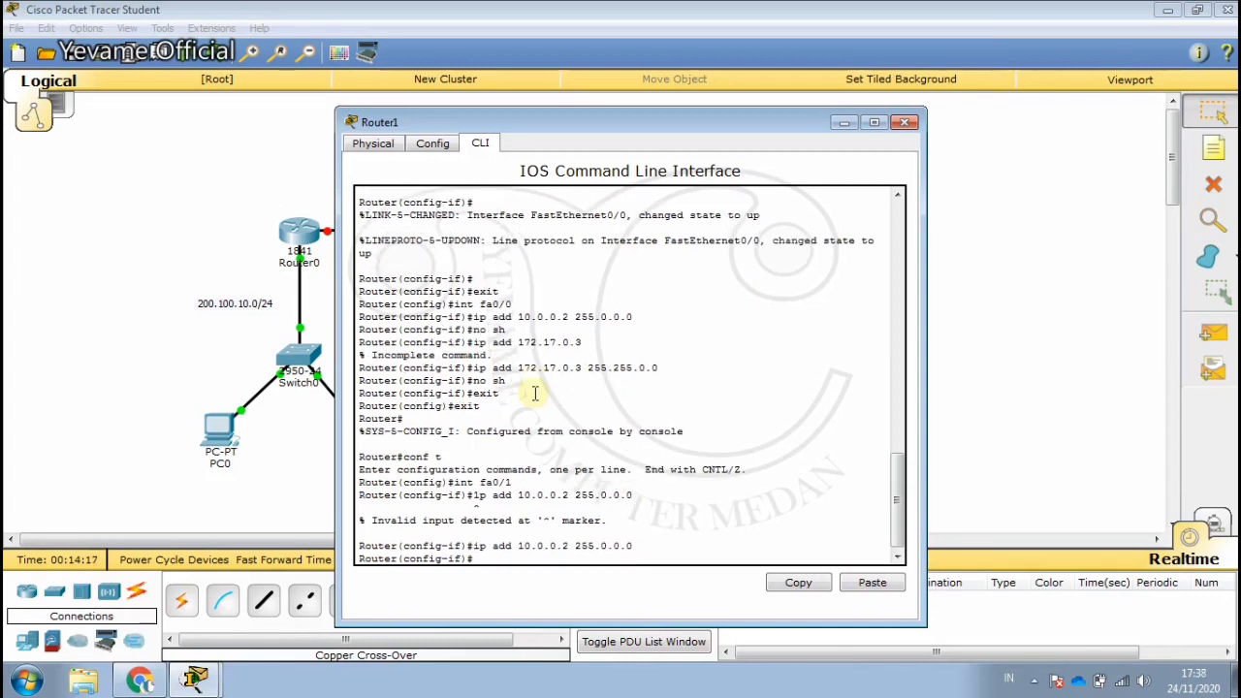
type("no sh")
key("Return")
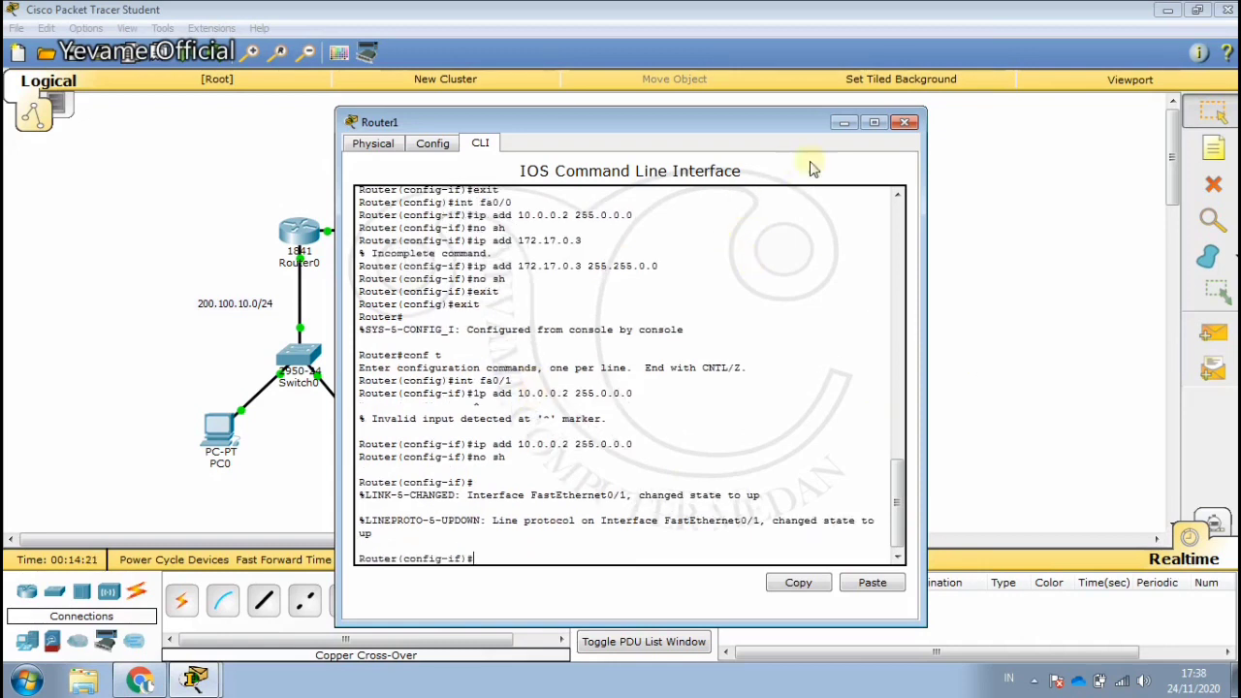
left_click(841, 122)
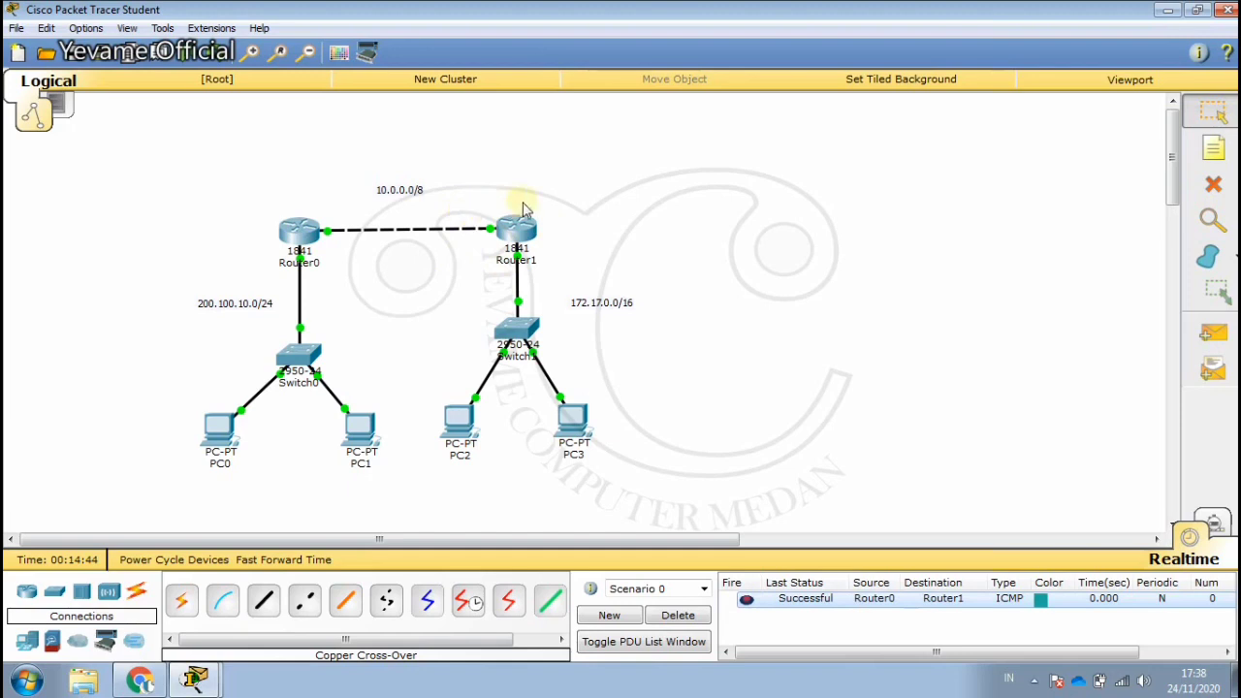
Step: Send a simple PDU from PC1 to PC2 and fire it again
mouse_move(523, 223)
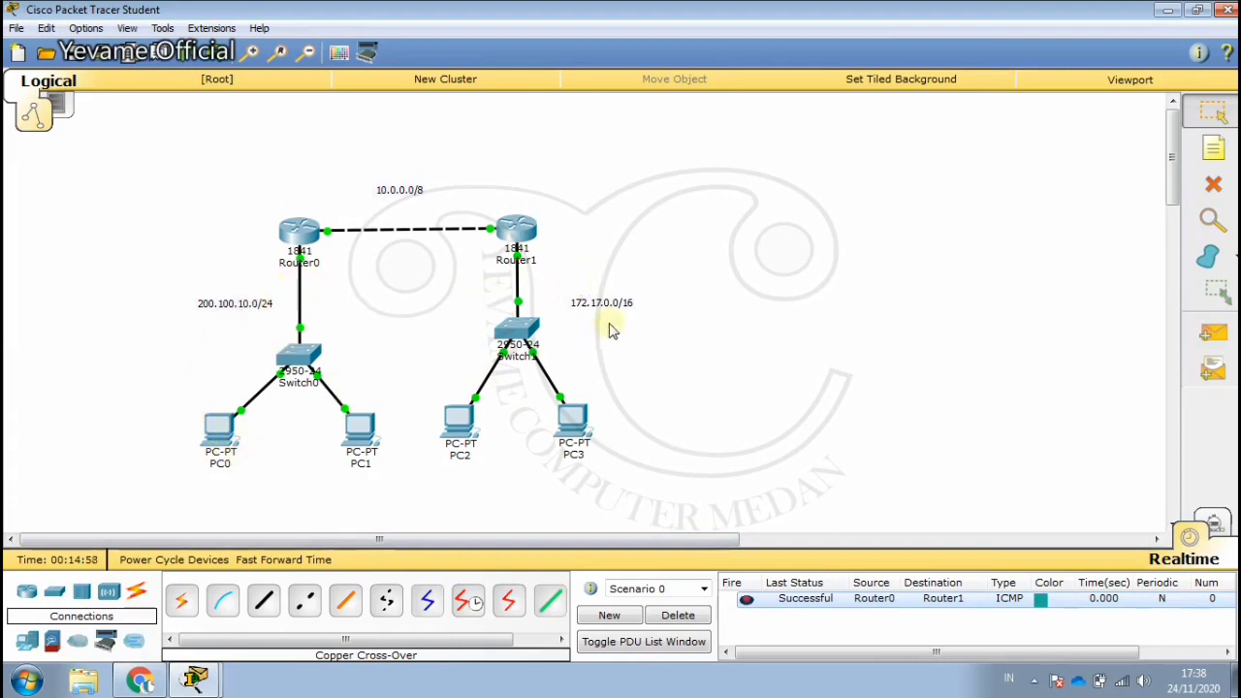
left_click(1213, 332)
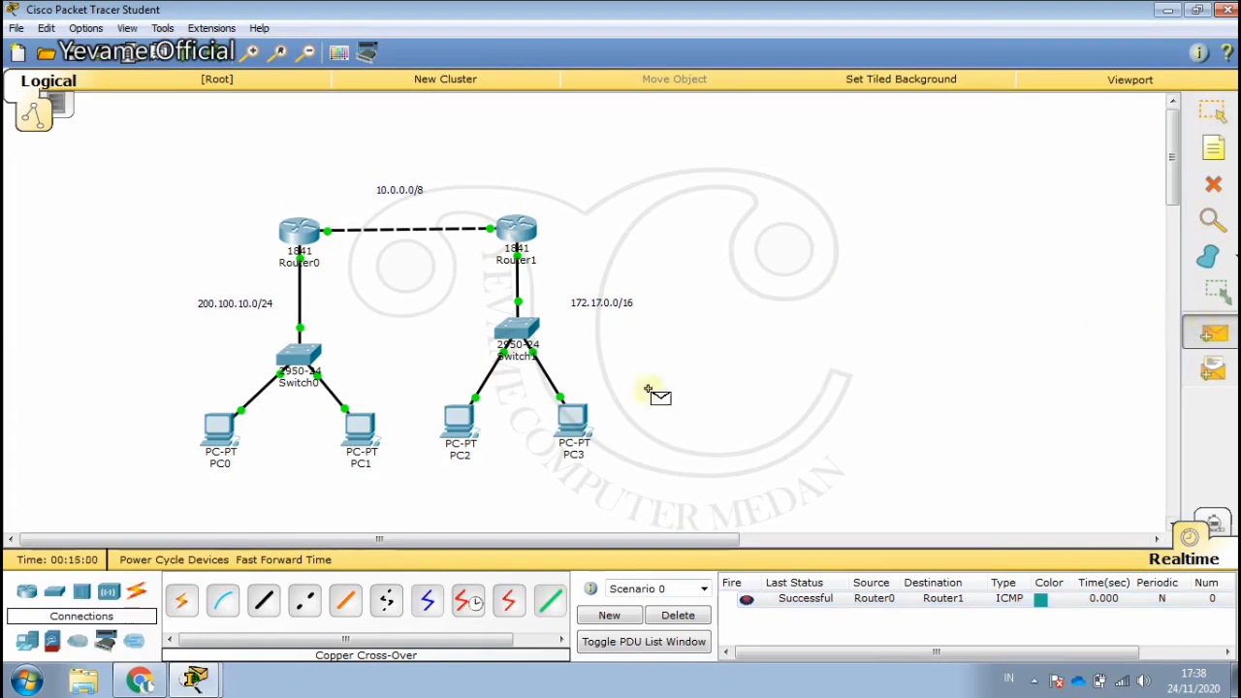
left_click(358, 427)
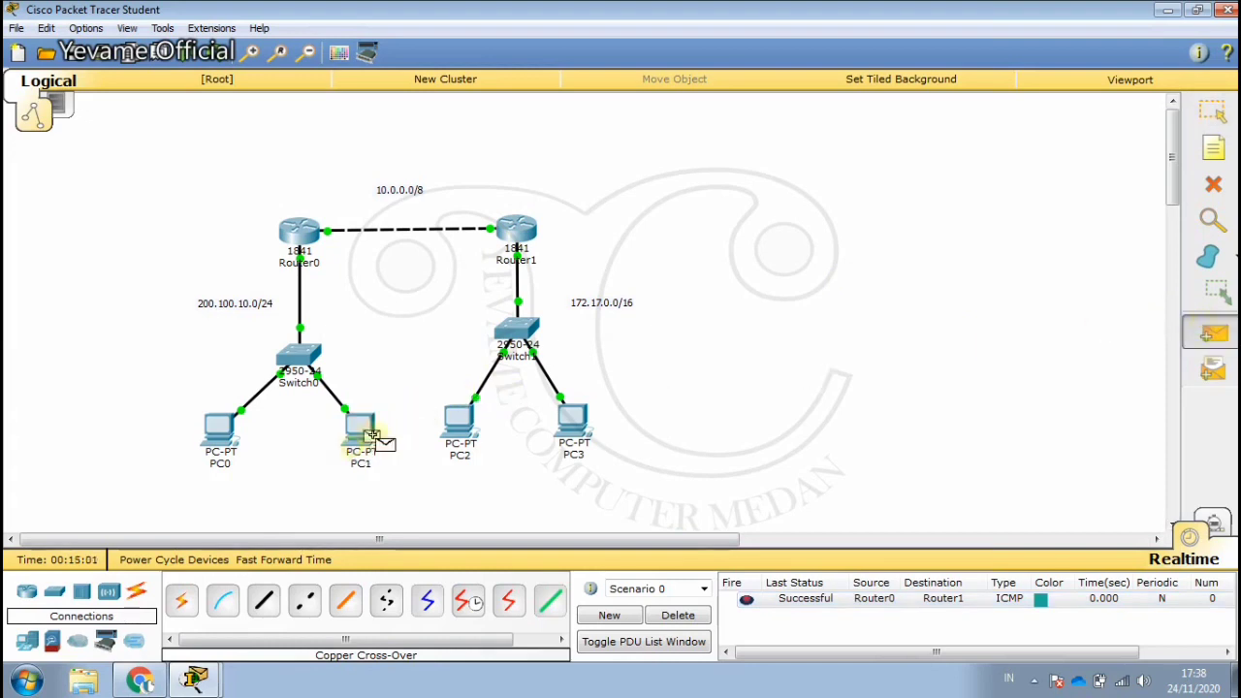
left_click(466, 427)
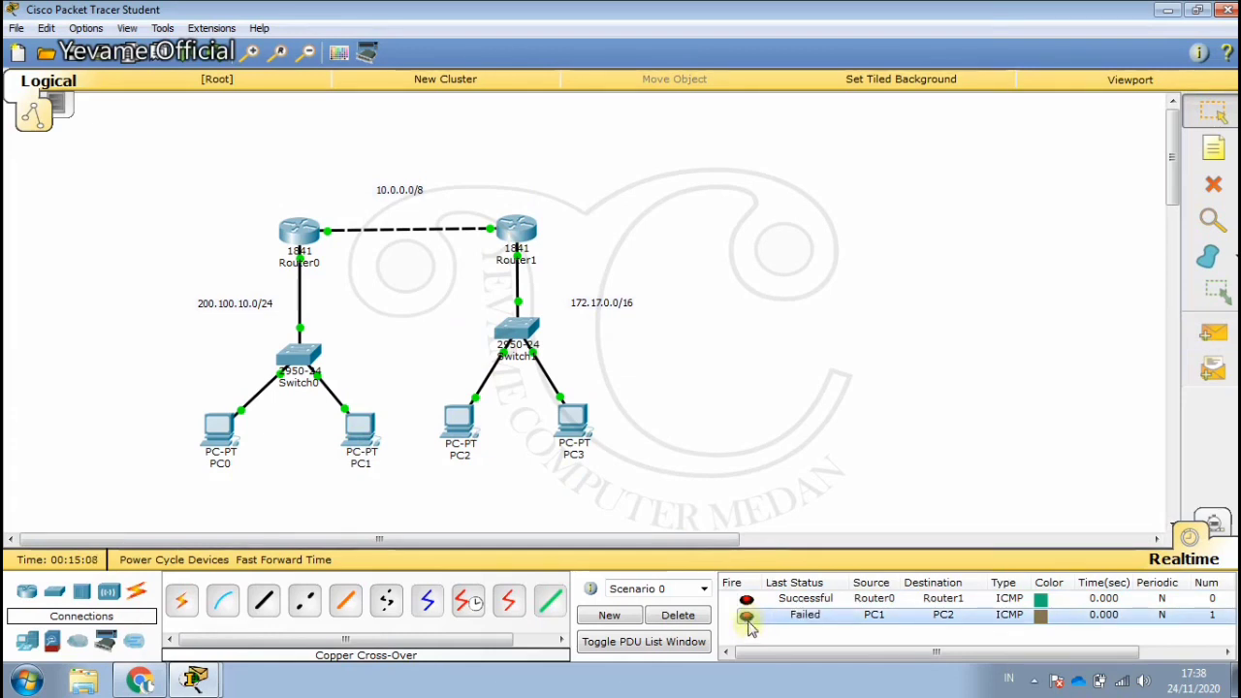
left_click(747, 621)
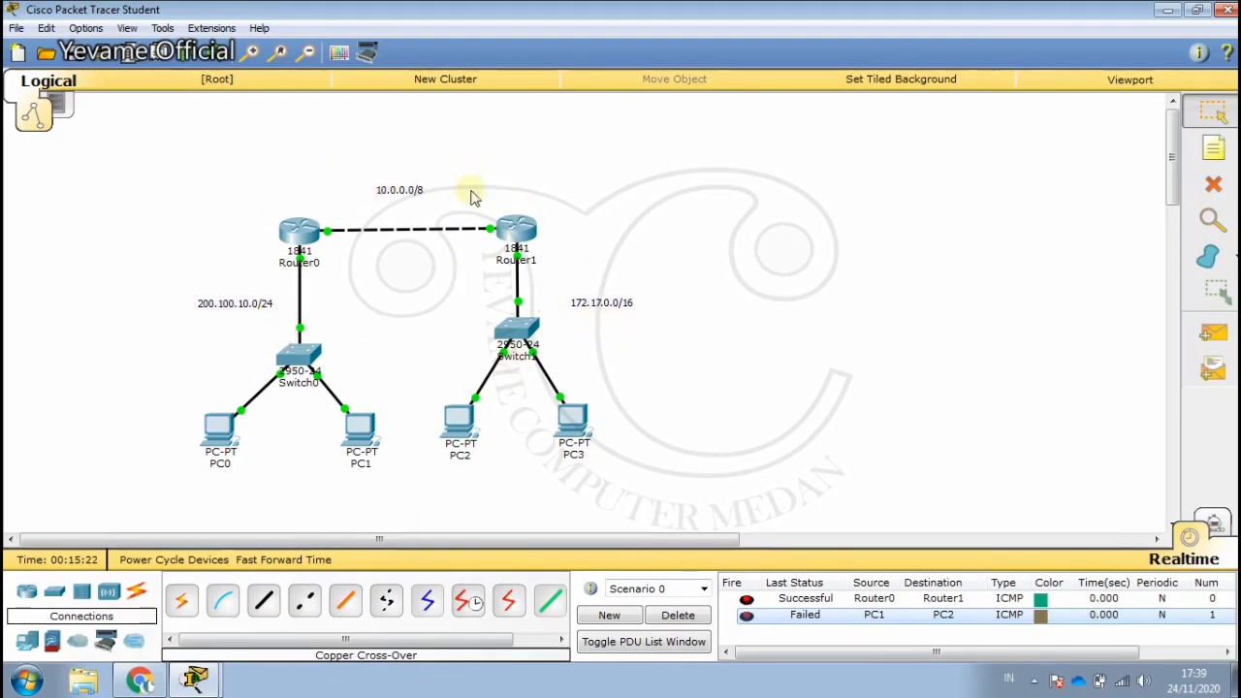
Step: In Router0's RIP routing configuration, add the network 200.100.10.0
left_click(293, 241)
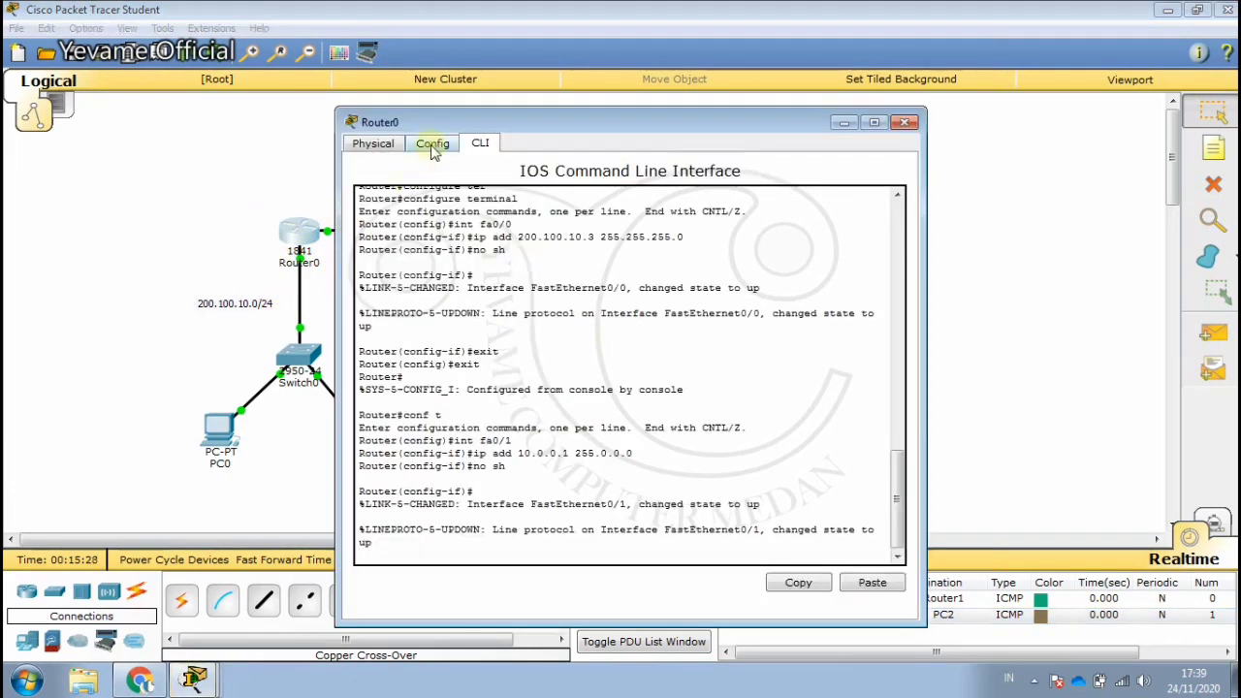
left_click(432, 144)
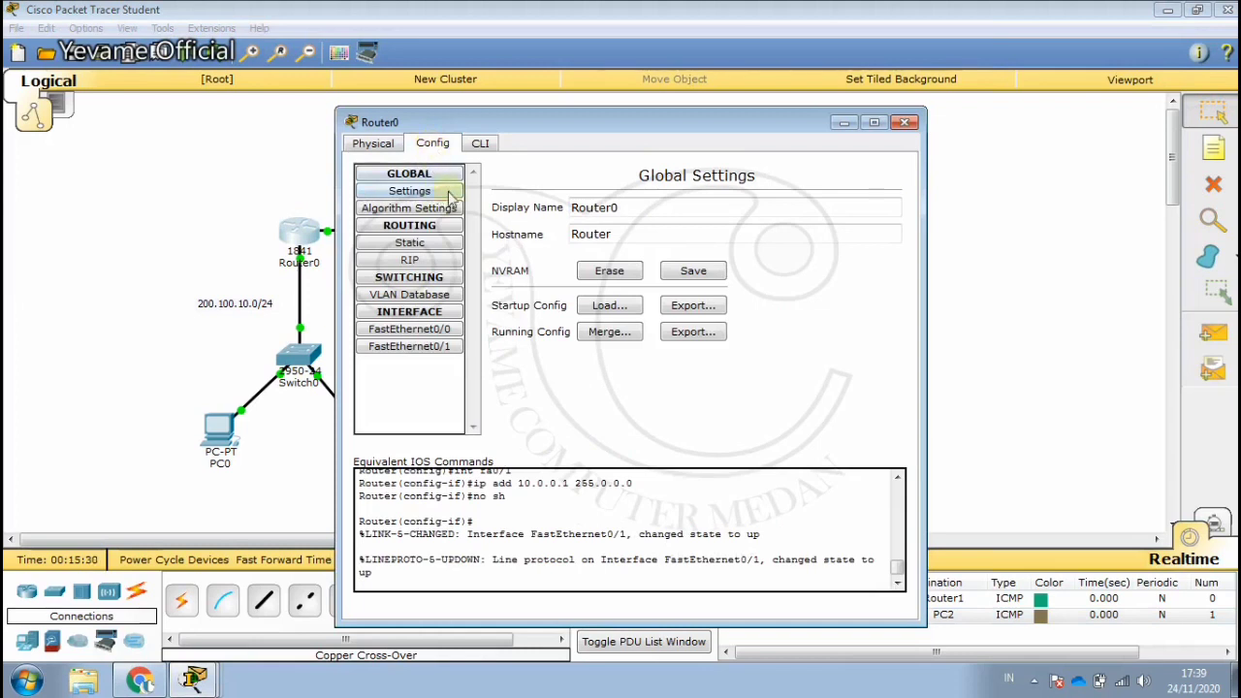
left_click(411, 259)
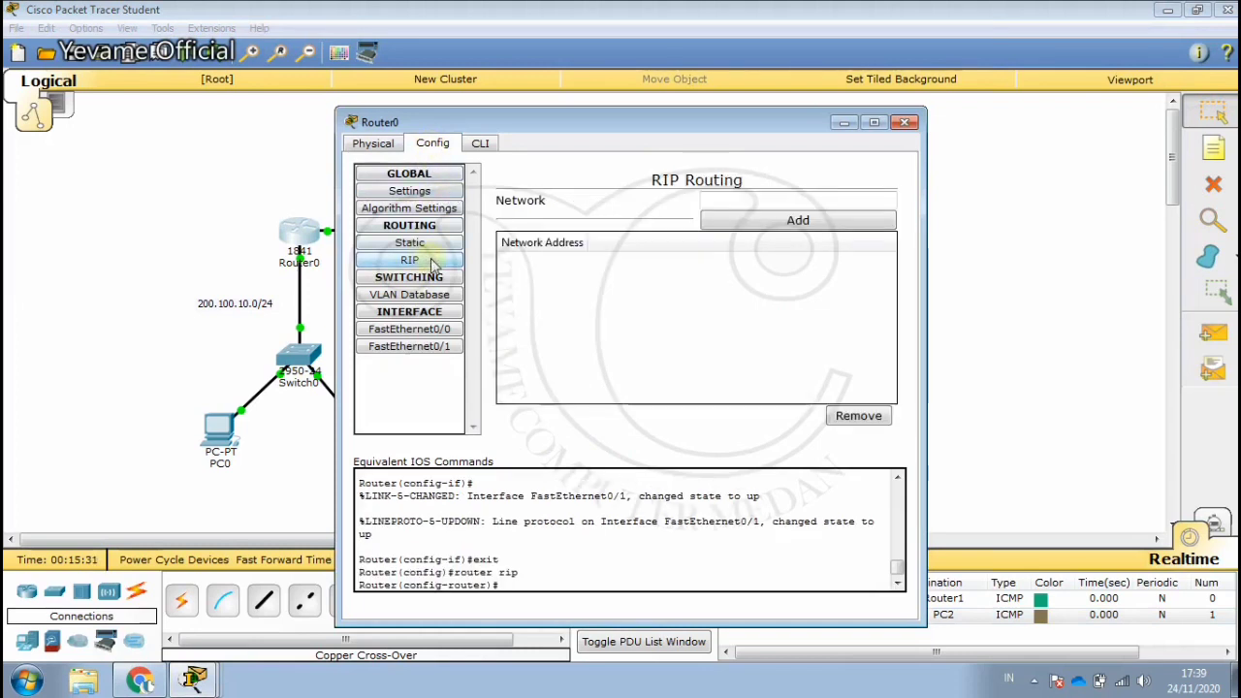
left_click(711, 198)
type("200.")
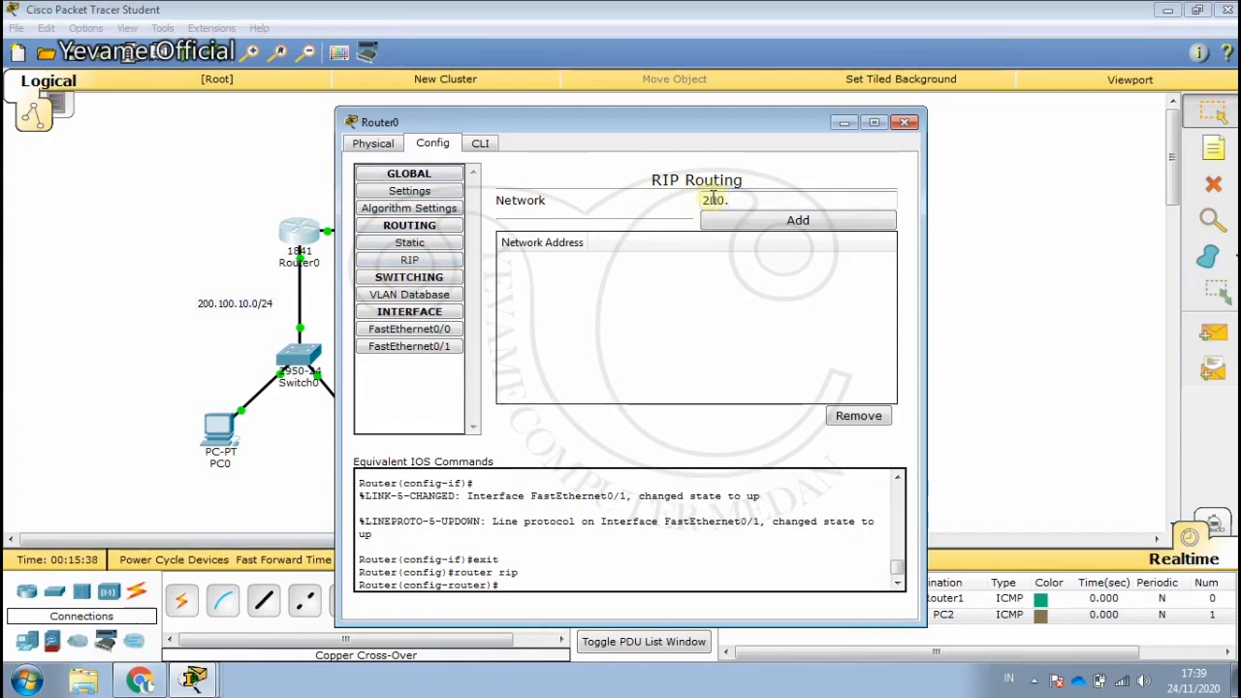
type("100.10.0")
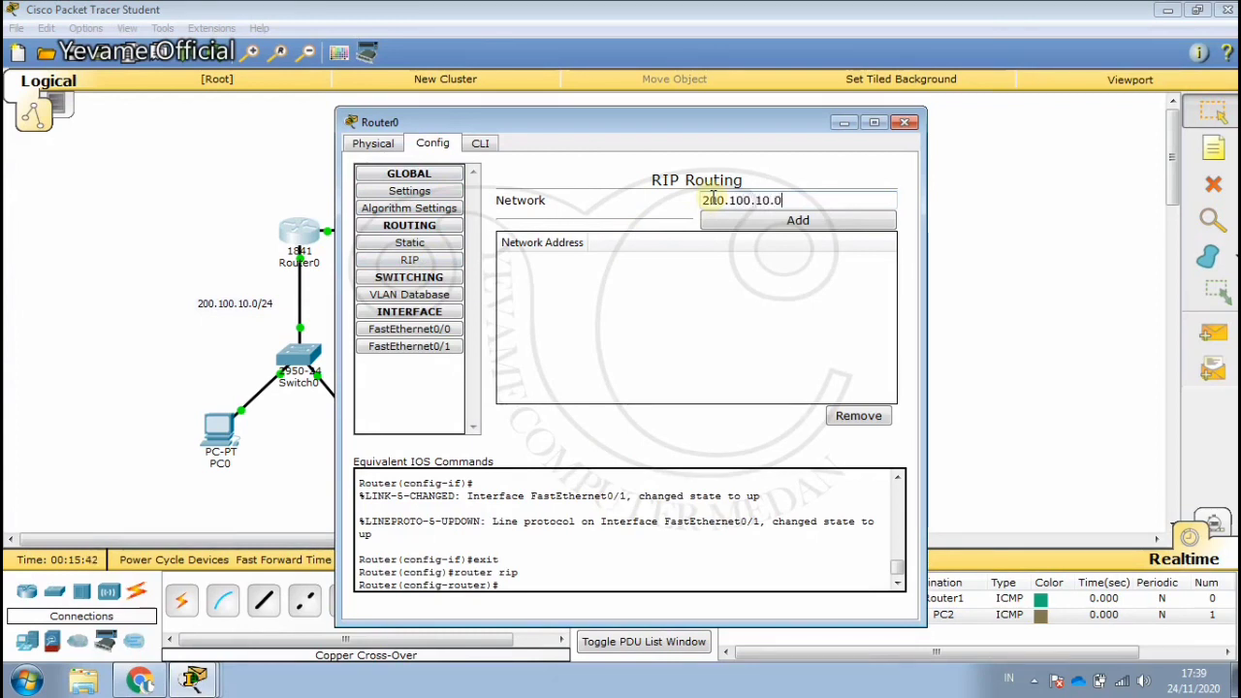
left_click(740, 223)
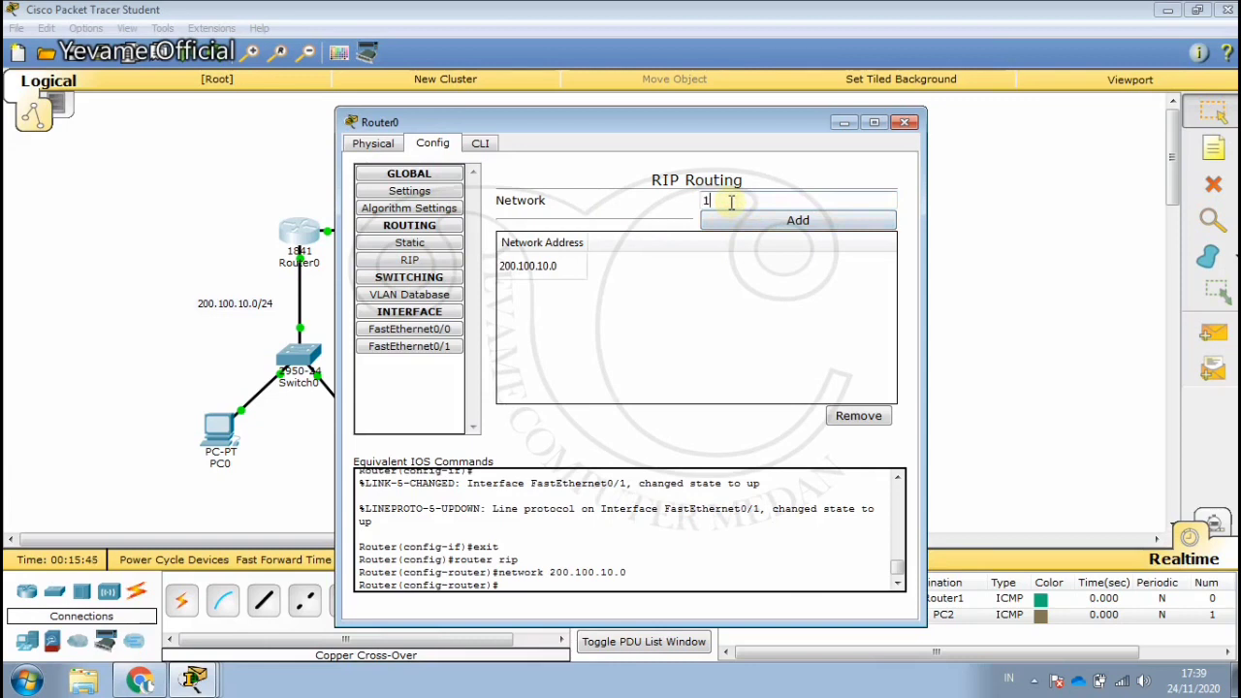
Step: Add the networks 172.17.0.0 and 10.0.0.0 to Router0's RIP routing and close its window
left_click(731, 200)
type("172.17.0.0")
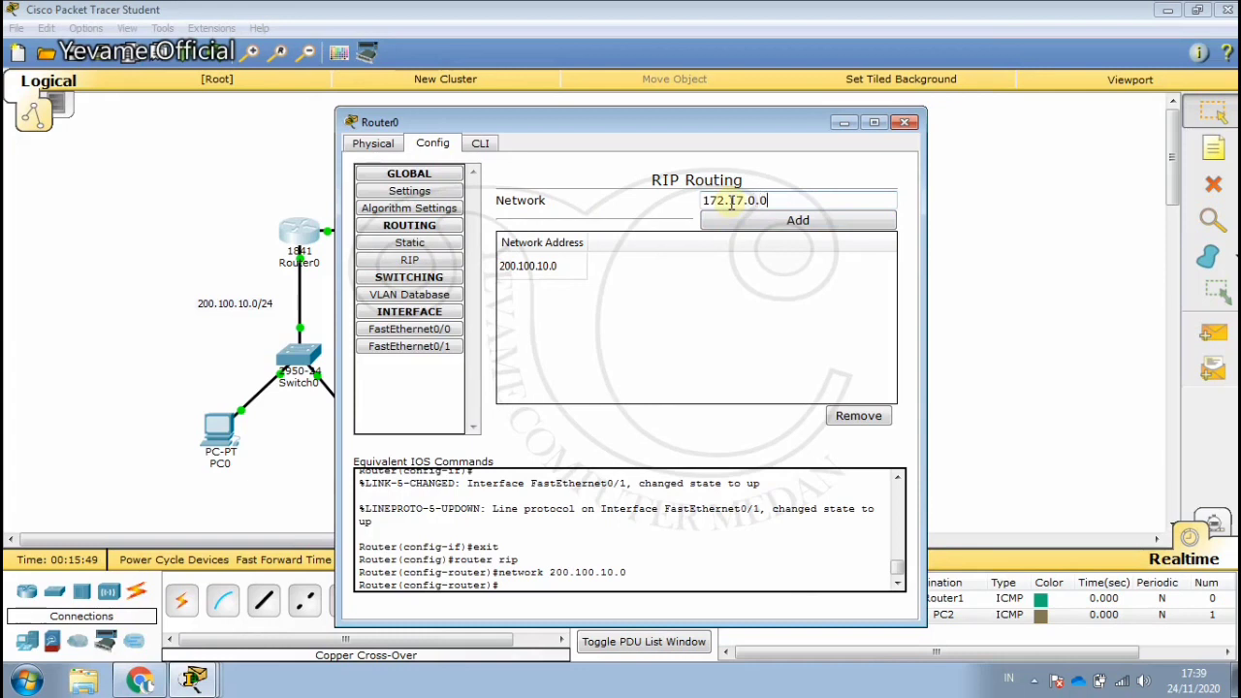
left_click(735, 222)
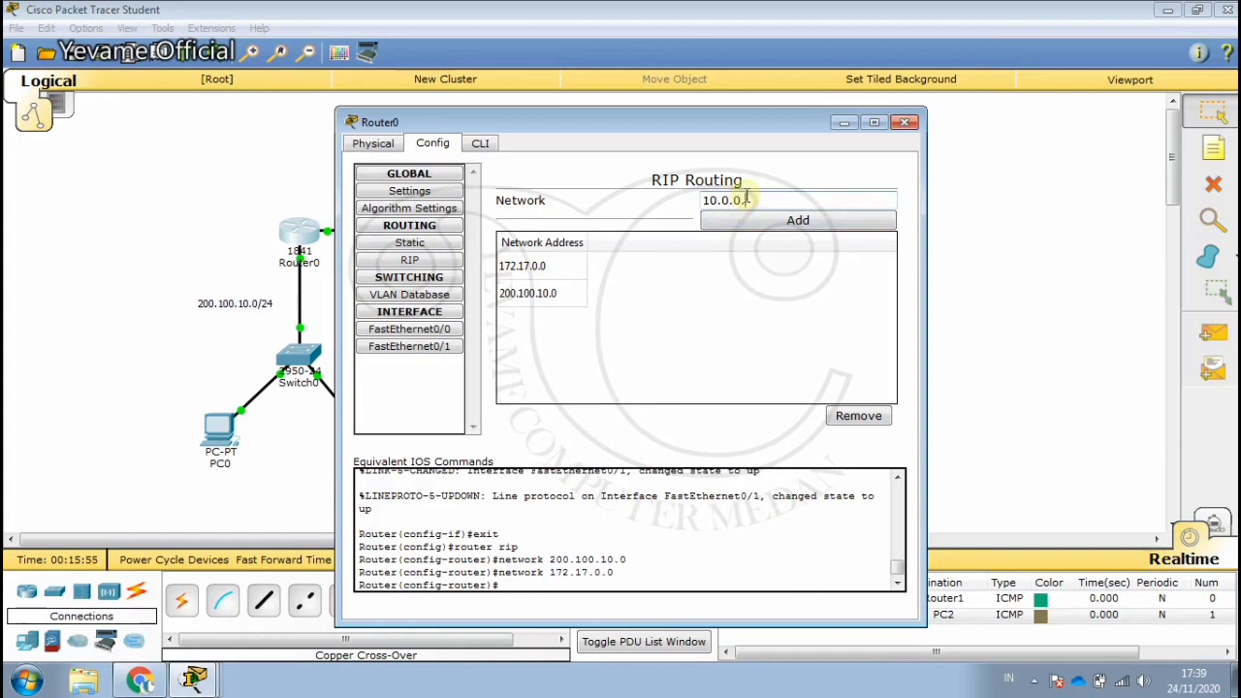
left_click(781, 224)
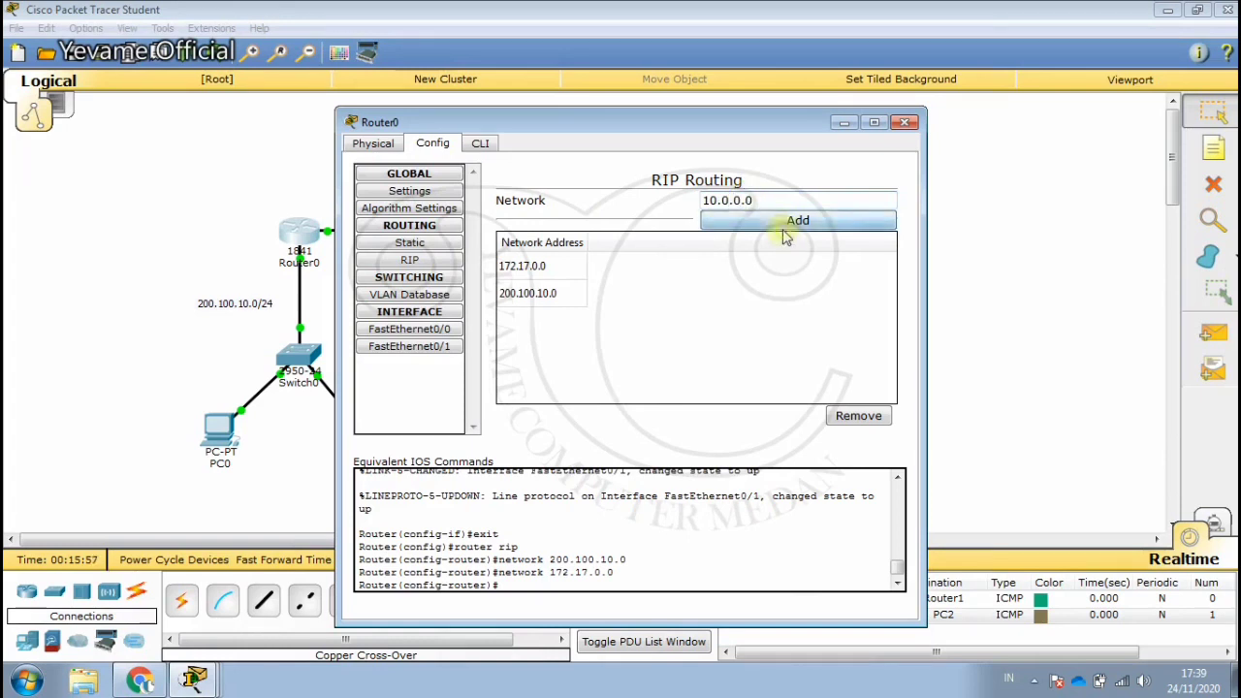
left_click(904, 122)
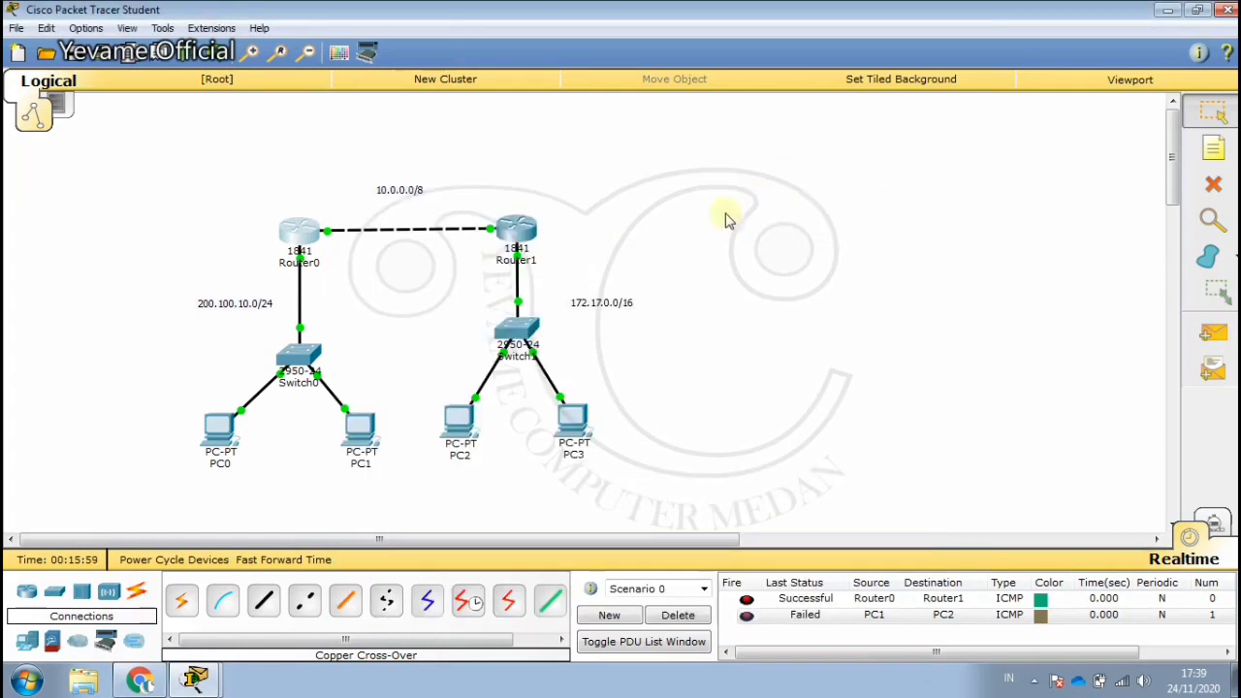
Step: In Router1's RIP routing configuration, add the network 200.100.10.0
left_click(517, 232)
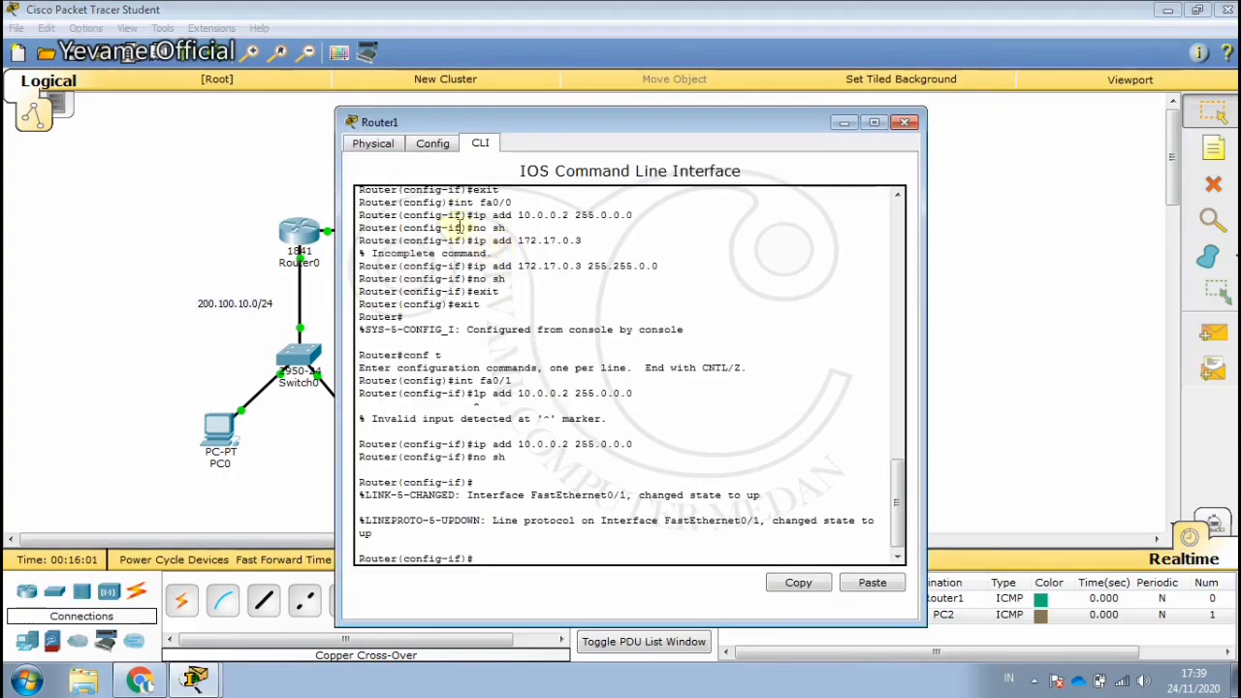
left_click(431, 146)
left_click(427, 263)
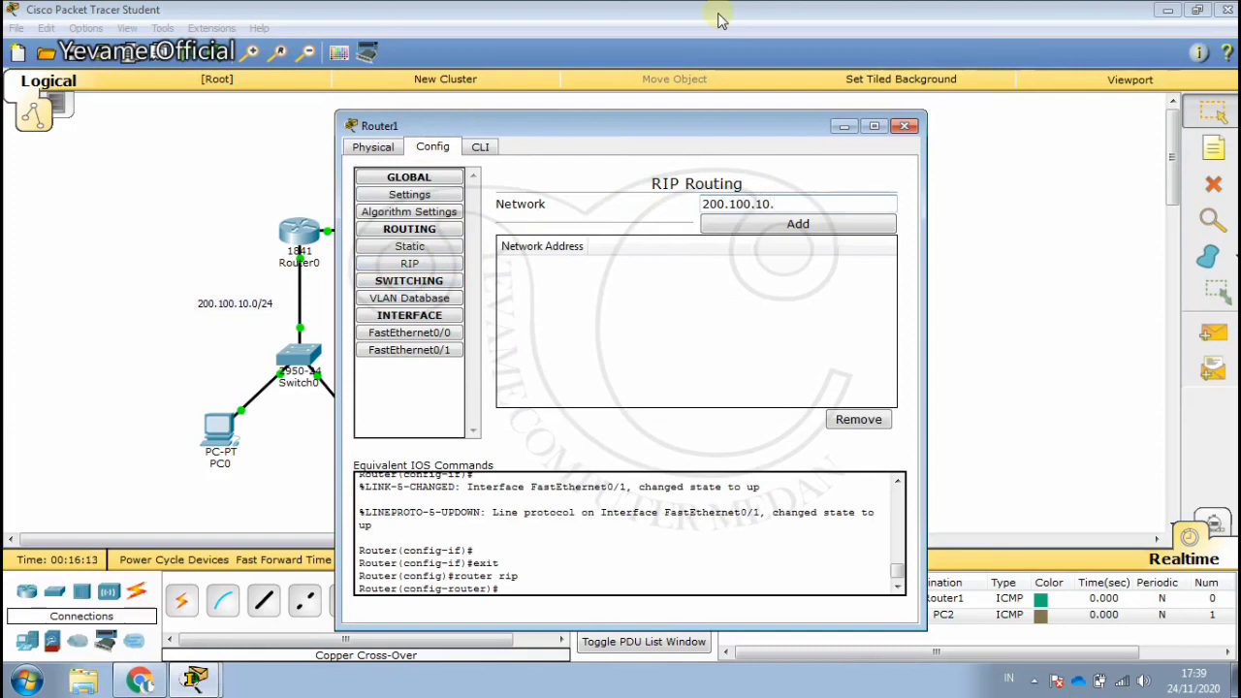
left_click(778, 224)
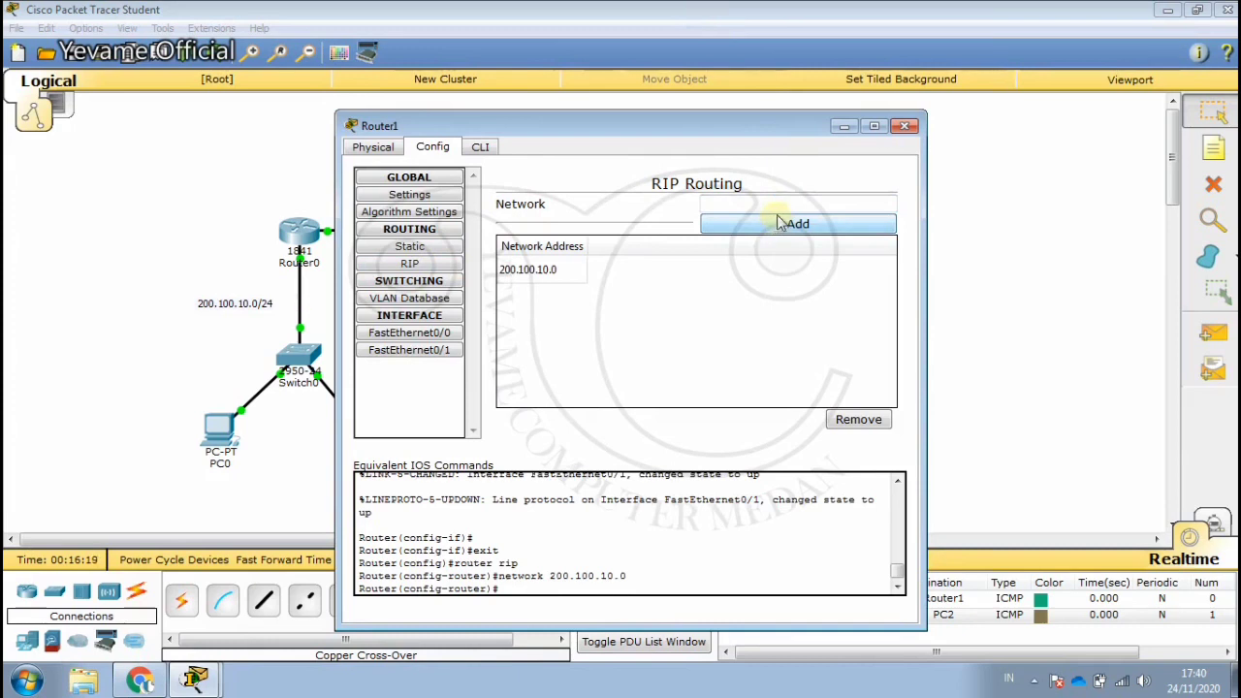
Step: Add the networks 172.17.0.0 and 10.0.0.0 to Router1's RIP routing
type("172.17.0.0")
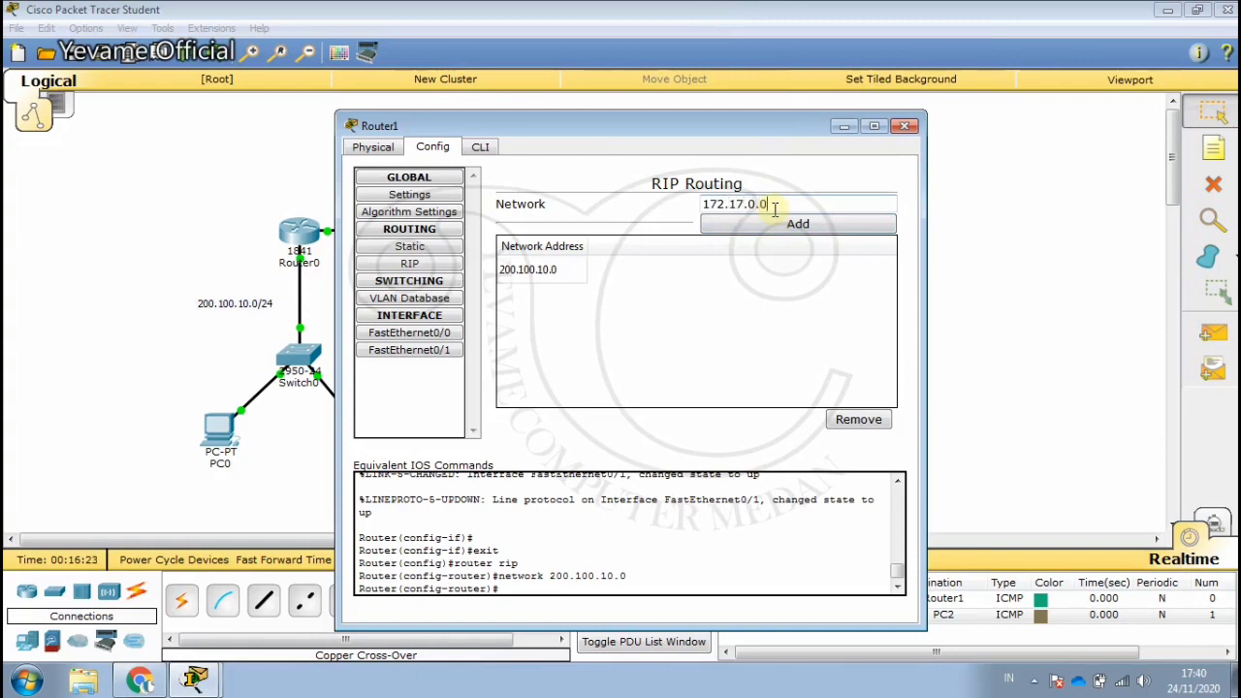
left_click(799, 226)
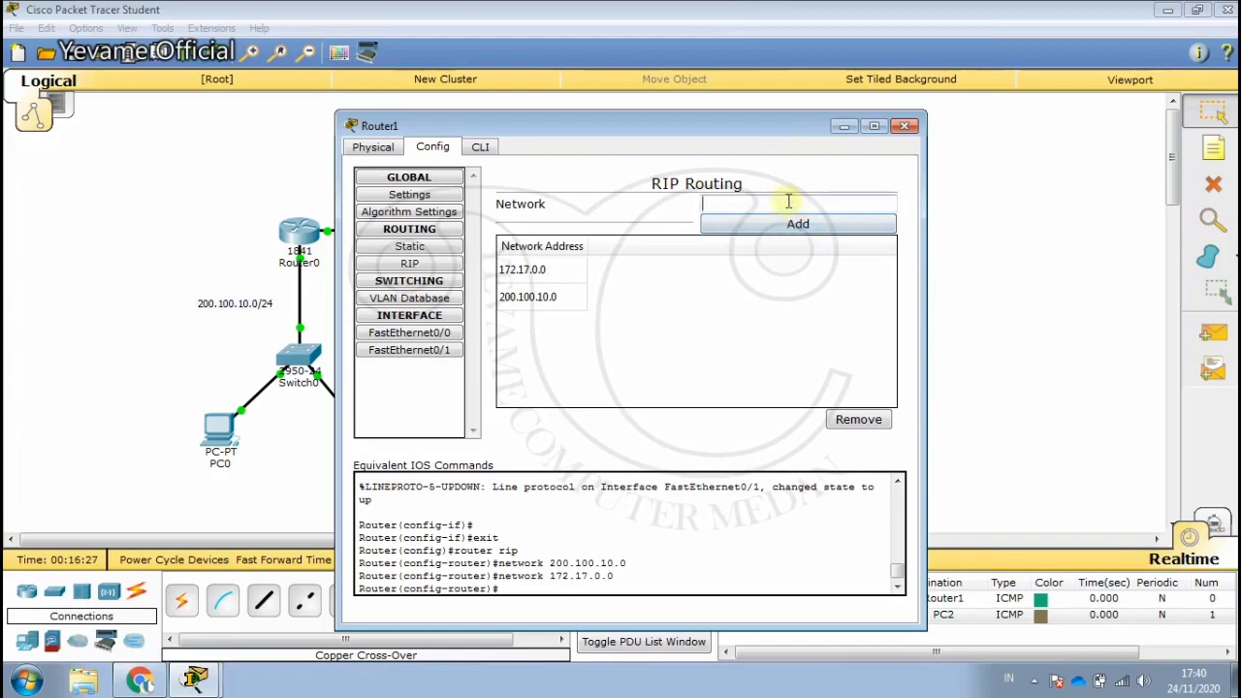
left_click(789, 200)
type("10.0.0.0")
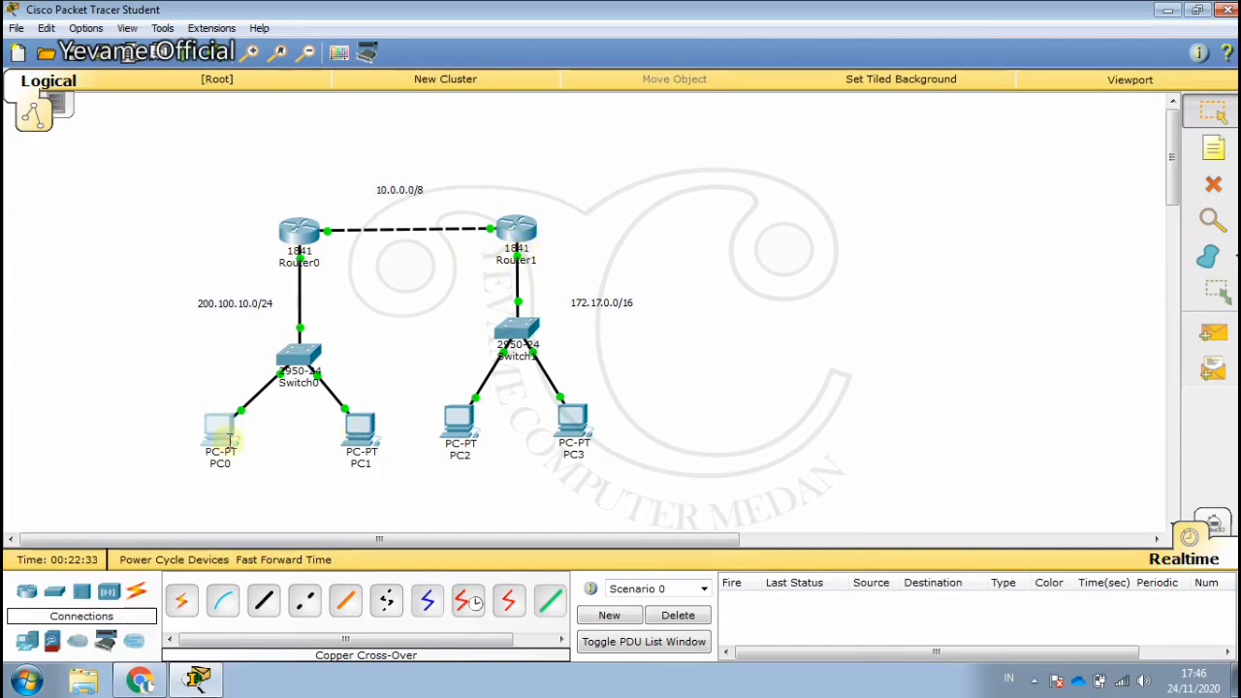
Step: Set PC0's default gateway to 200.100.10.3 in its IP configuration and close its window
left_click(219, 430)
left_click(425, 248)
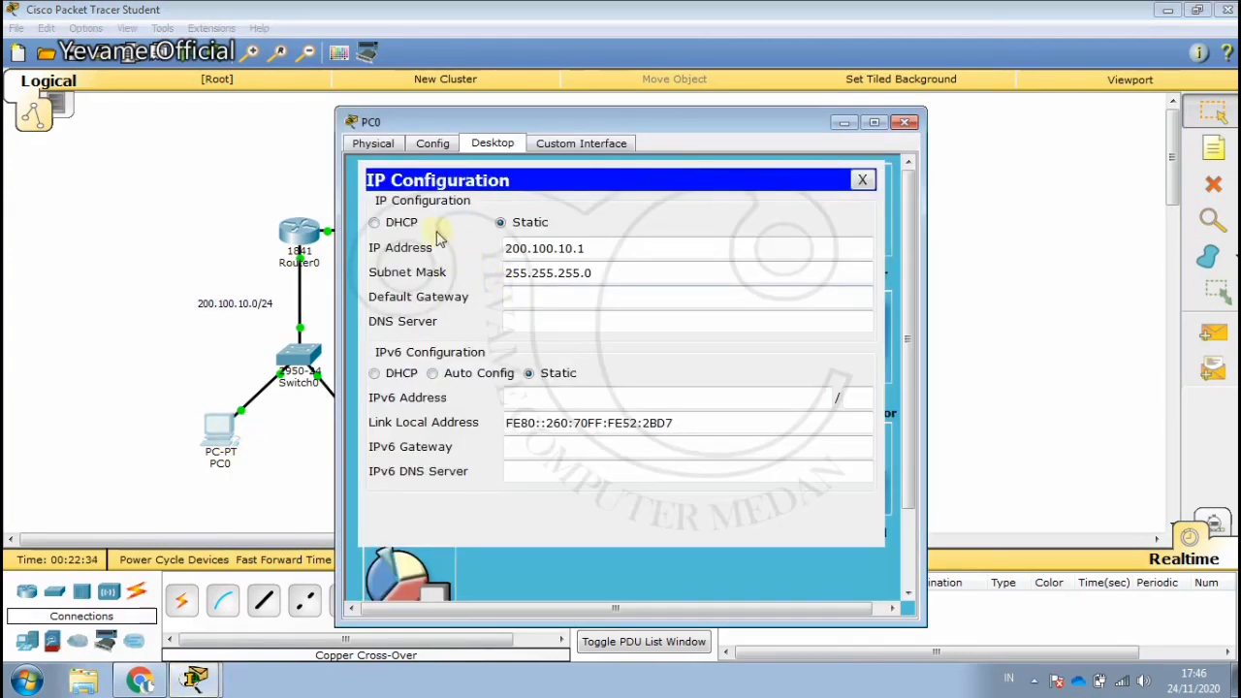
left_click(524, 299)
type("2")
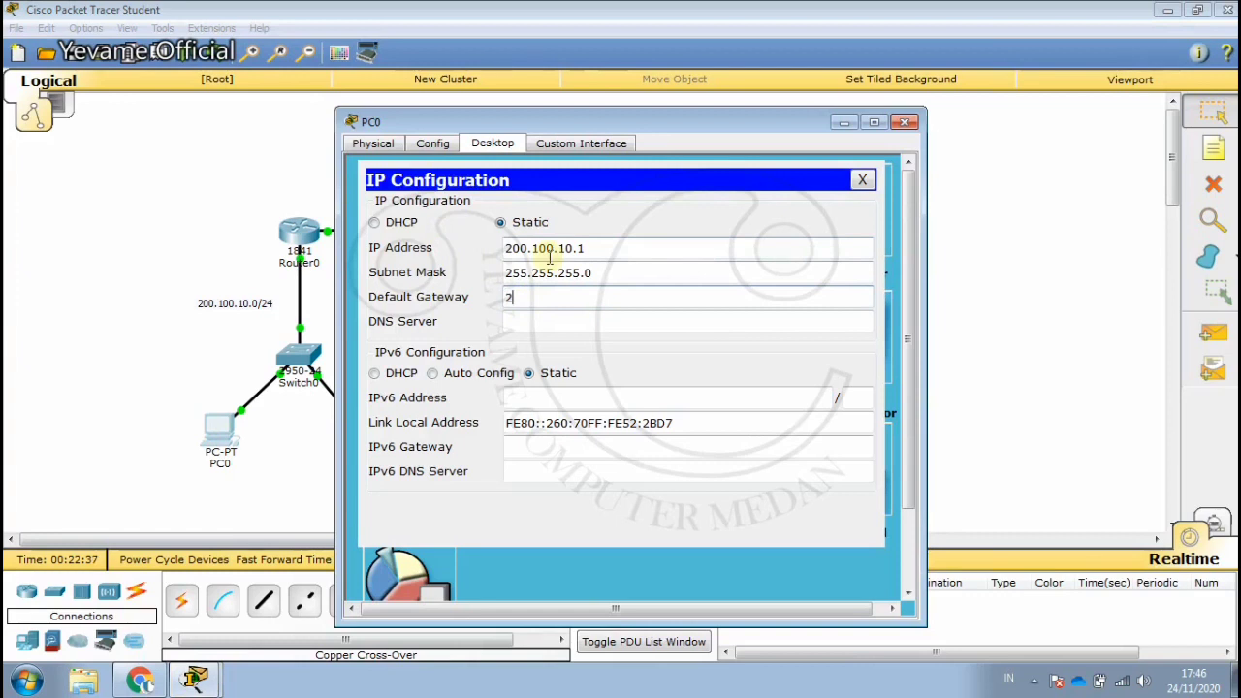
type("00.100.10.3")
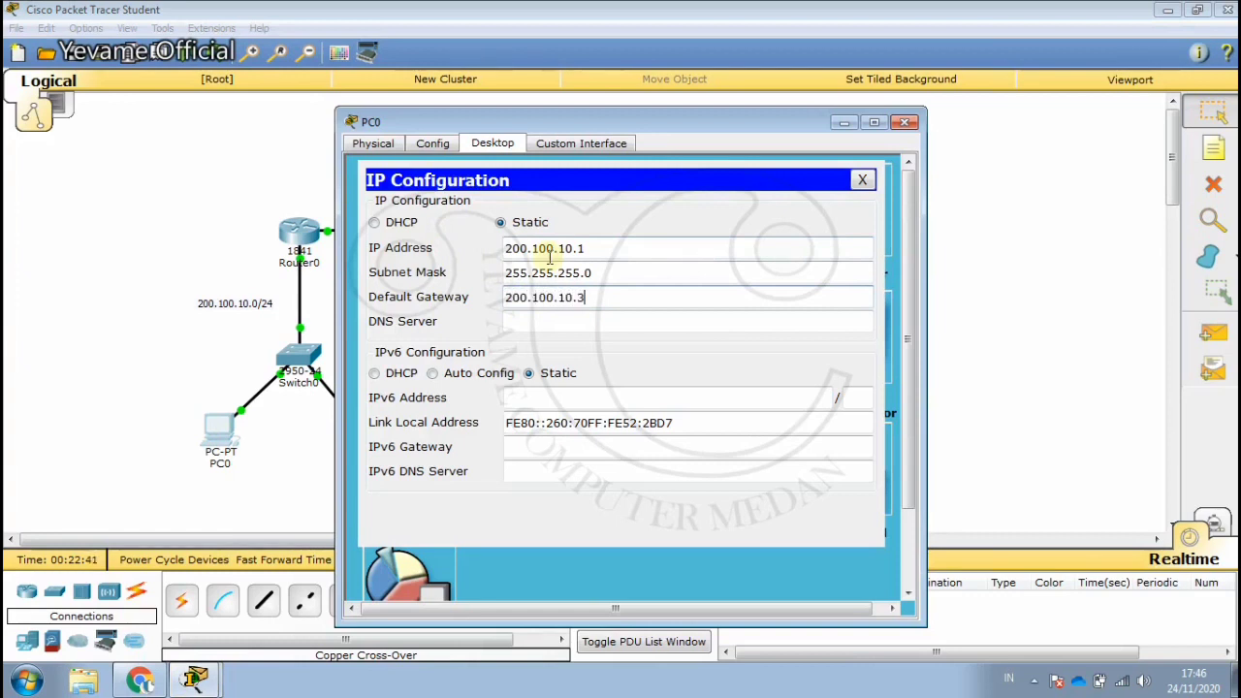
left_click(862, 180)
left_click(905, 121)
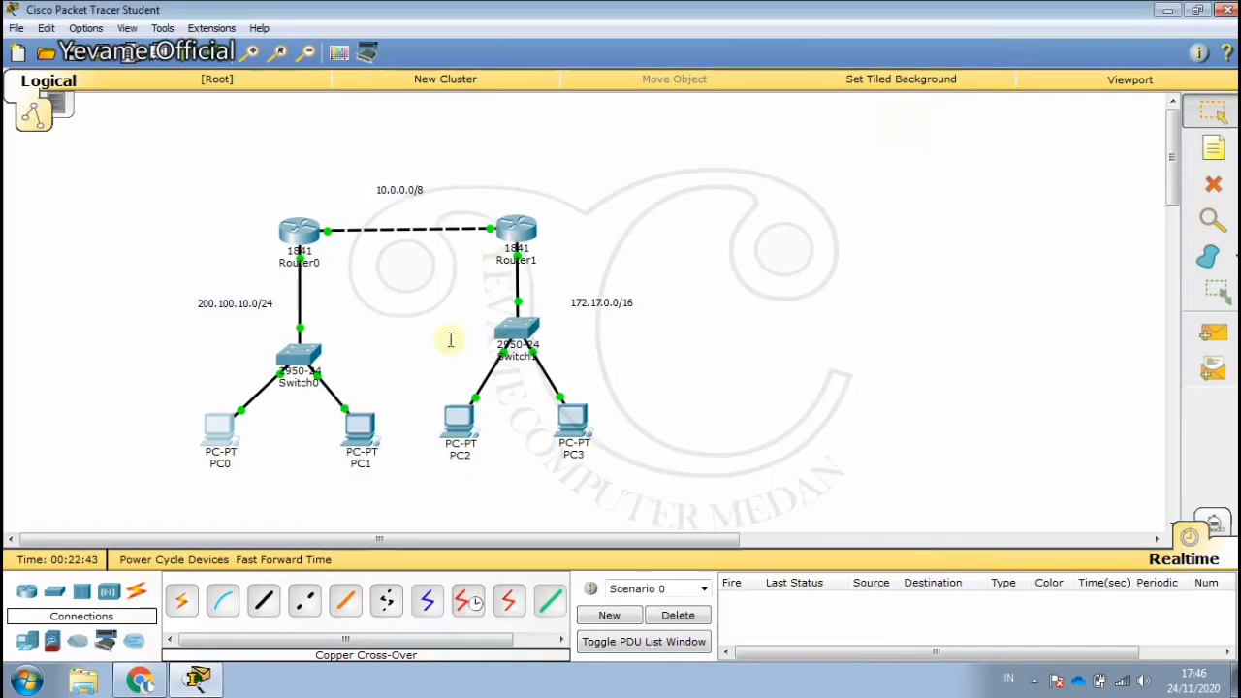
Step: Set PC1's default gateway to 200.100.10.3 in its IP configuration and close its window
left_click(359, 426)
left_click(417, 196)
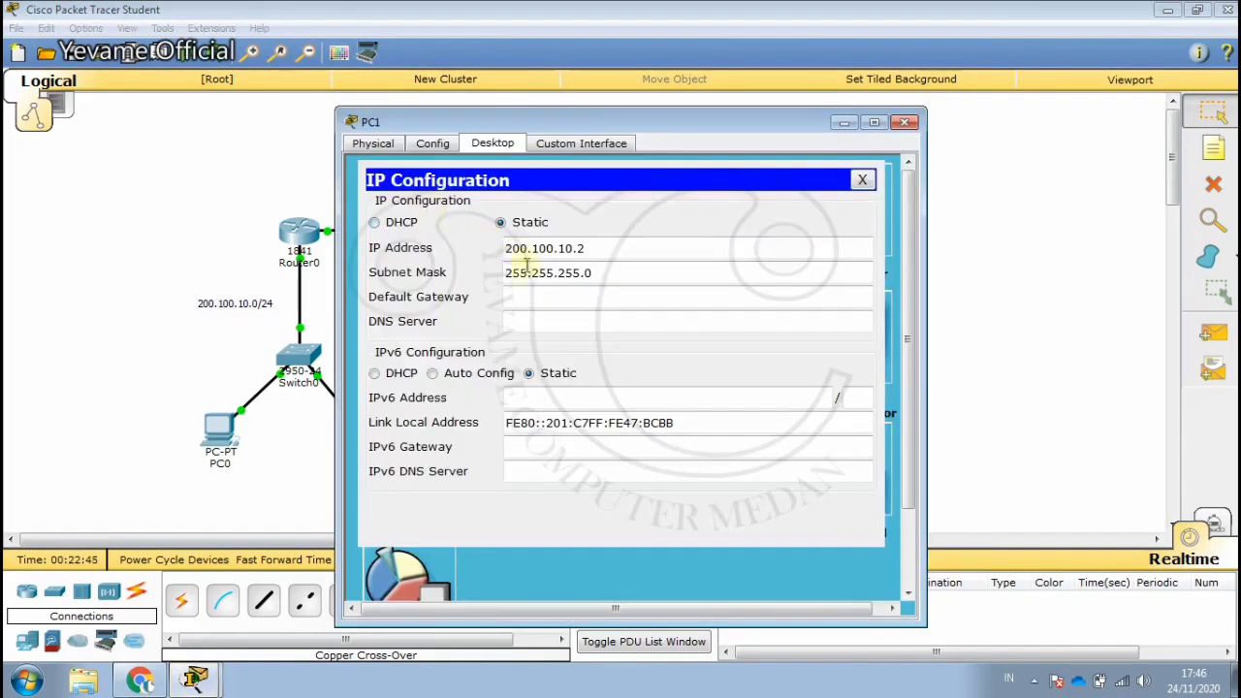
left_click(523, 296)
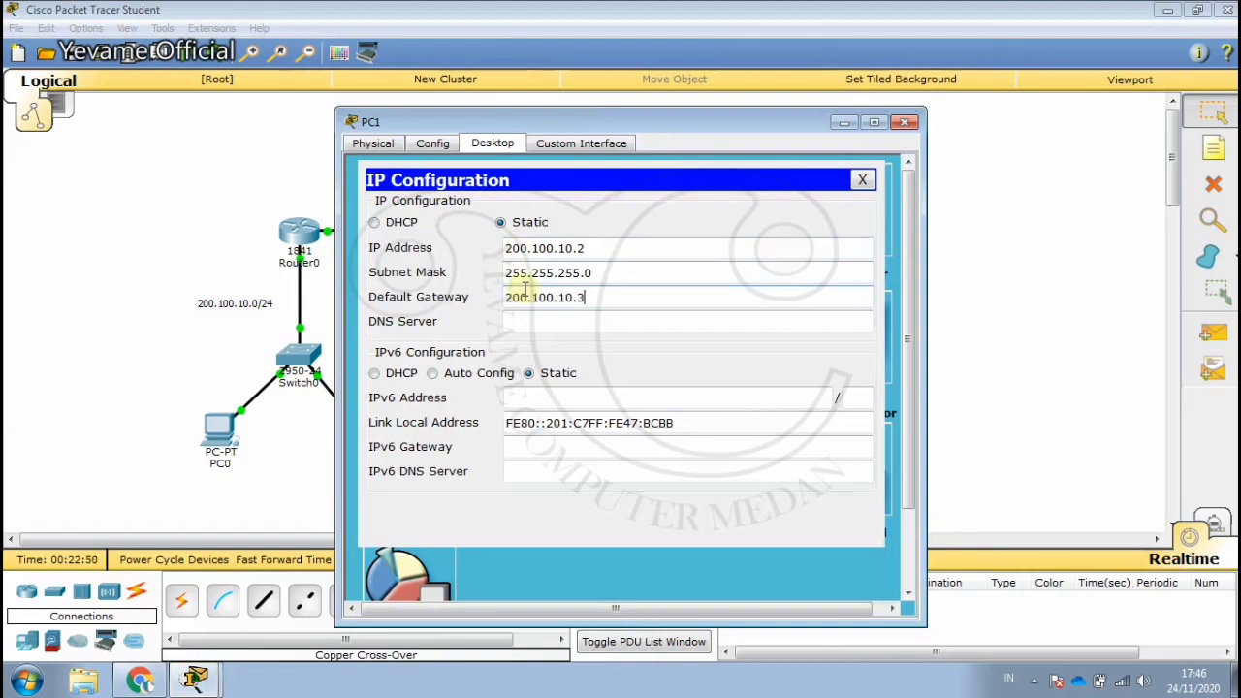
left_click(862, 179)
left_click(905, 121)
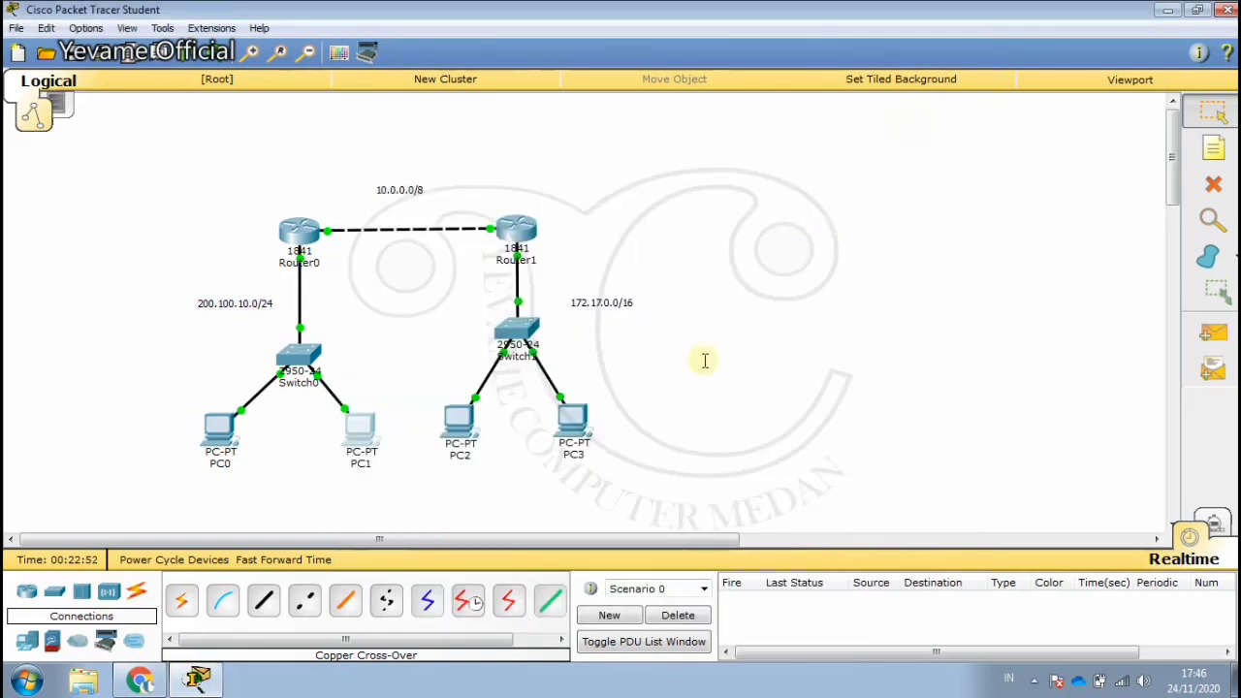
Step: Set PC2's default gateway to 172.17.0.3 in its IP configuration and close its window
left_click(479, 425)
left_click(434, 233)
left_click(543, 304)
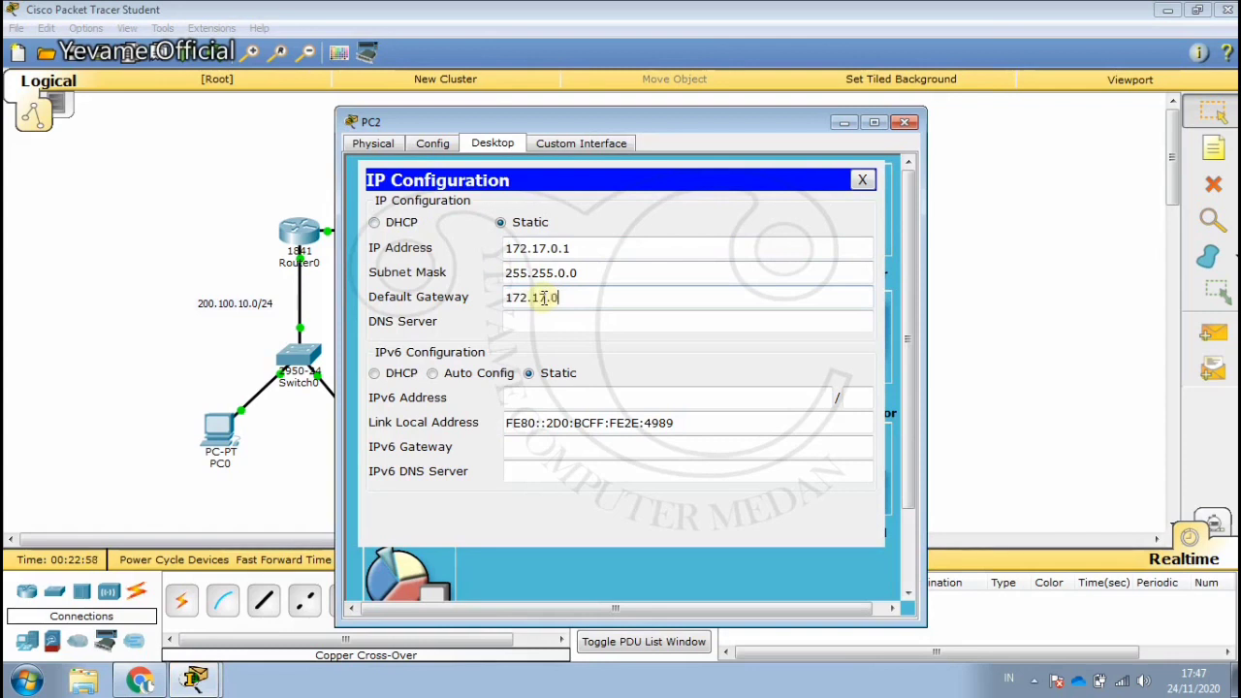
type("172.17.0.3")
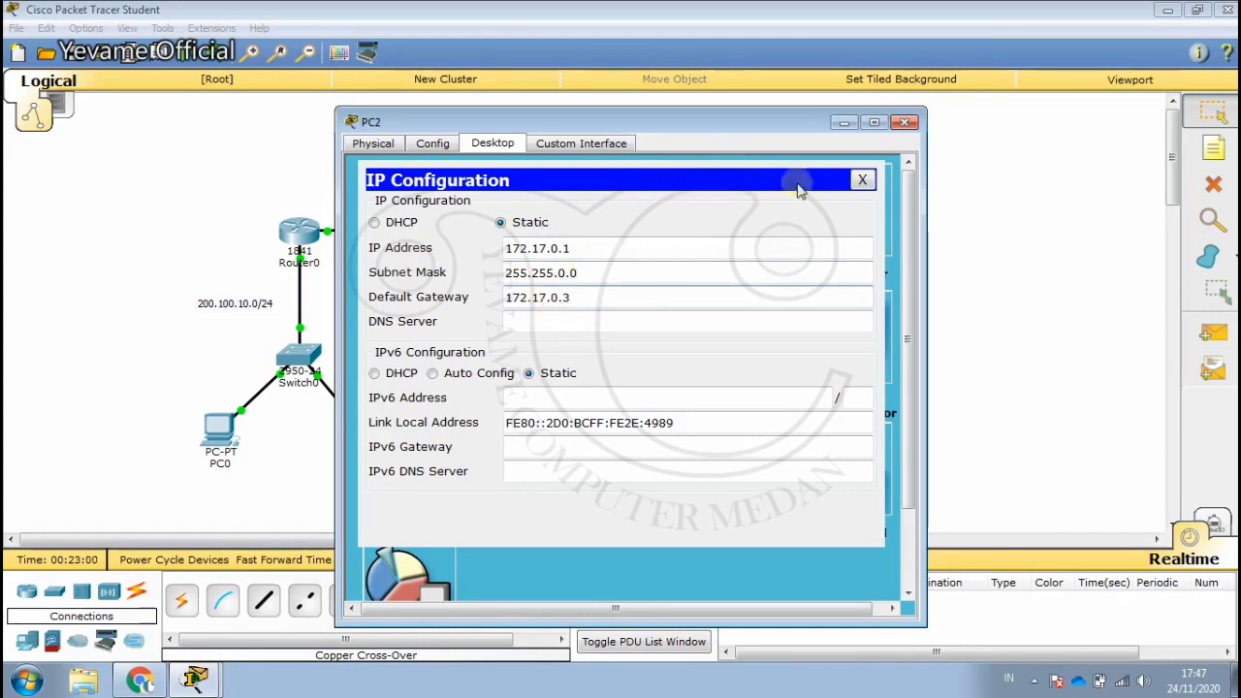
left_click(864, 181)
left_click(905, 122)
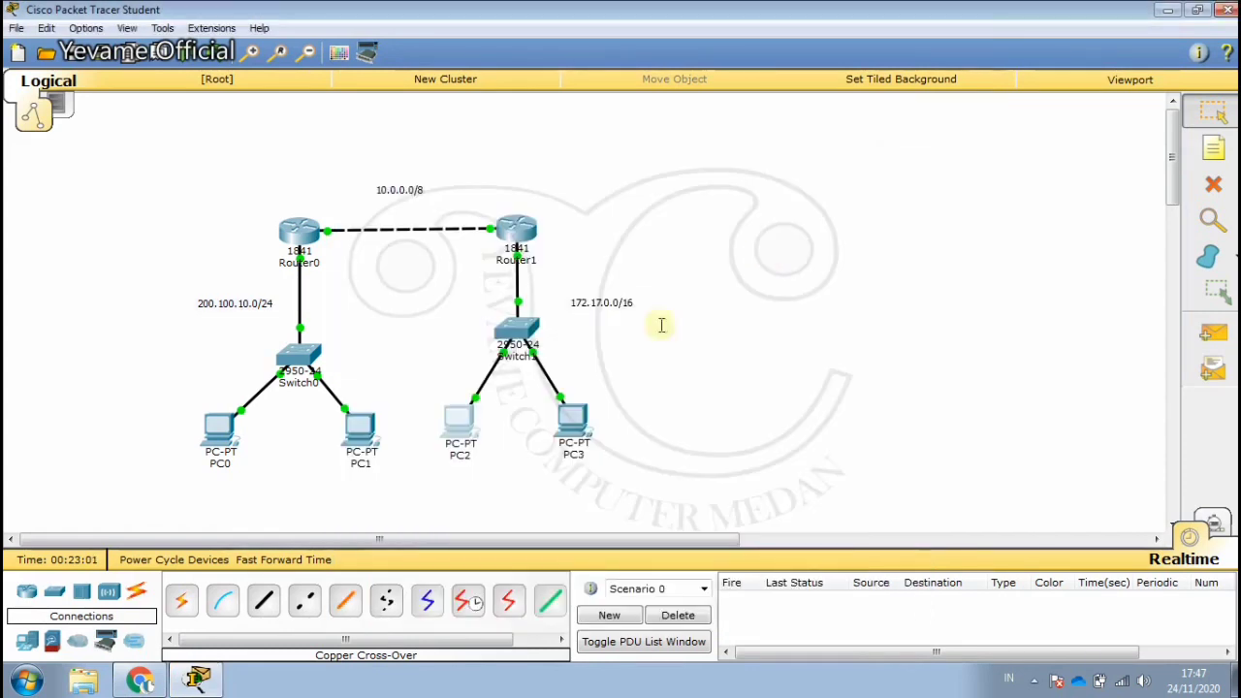
Step: Set PC3's default gateway to 172.17.0.3 in its IP configuration and close its window
left_click(573, 418)
left_click(425, 201)
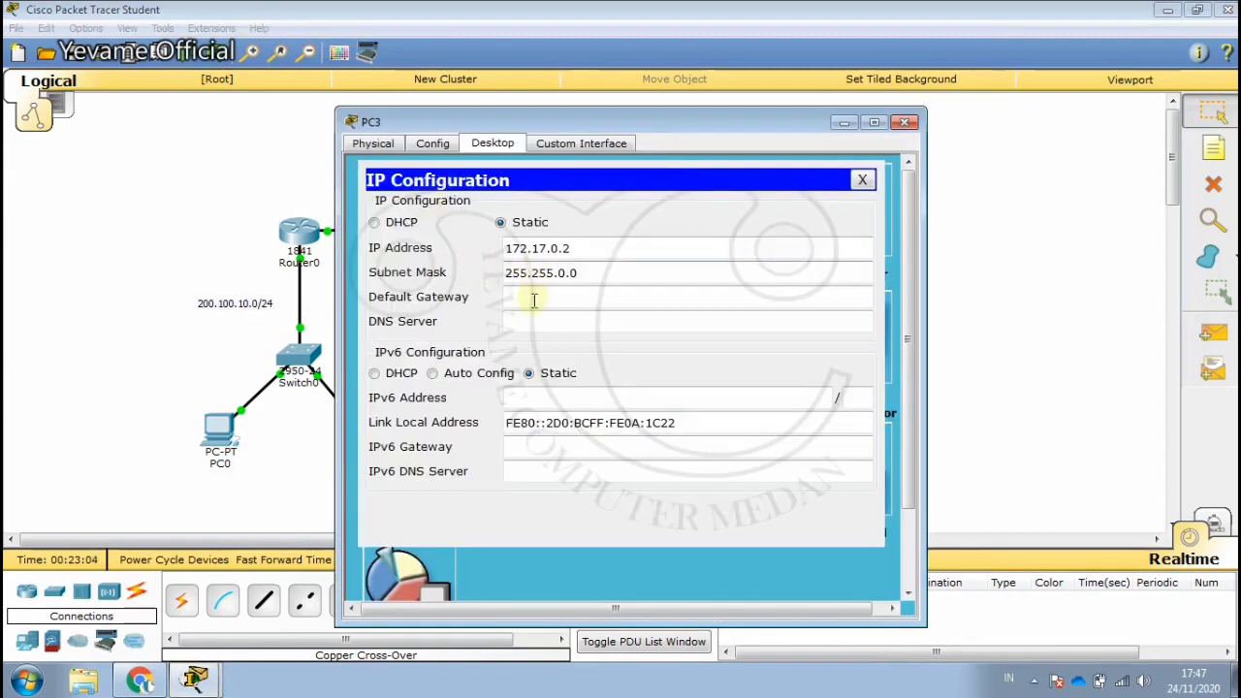
left_click(533, 298)
type("172")
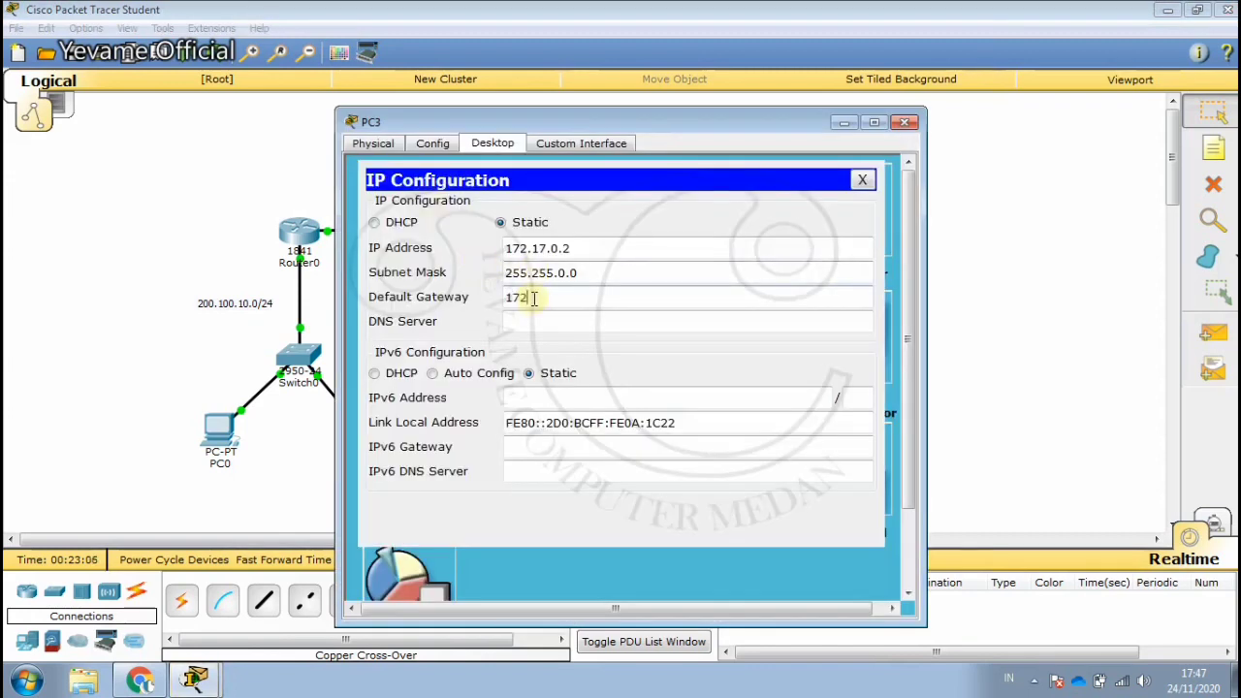
type(".17.0.3")
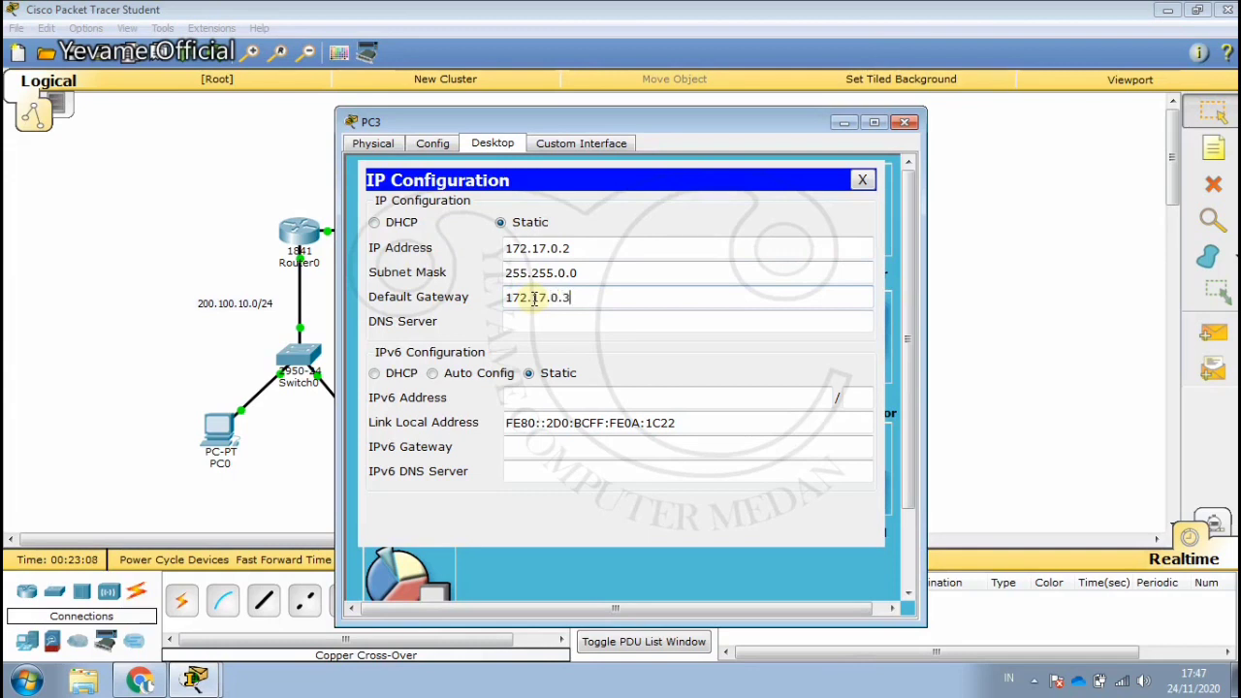
left_click(862, 180)
left_click(905, 124)
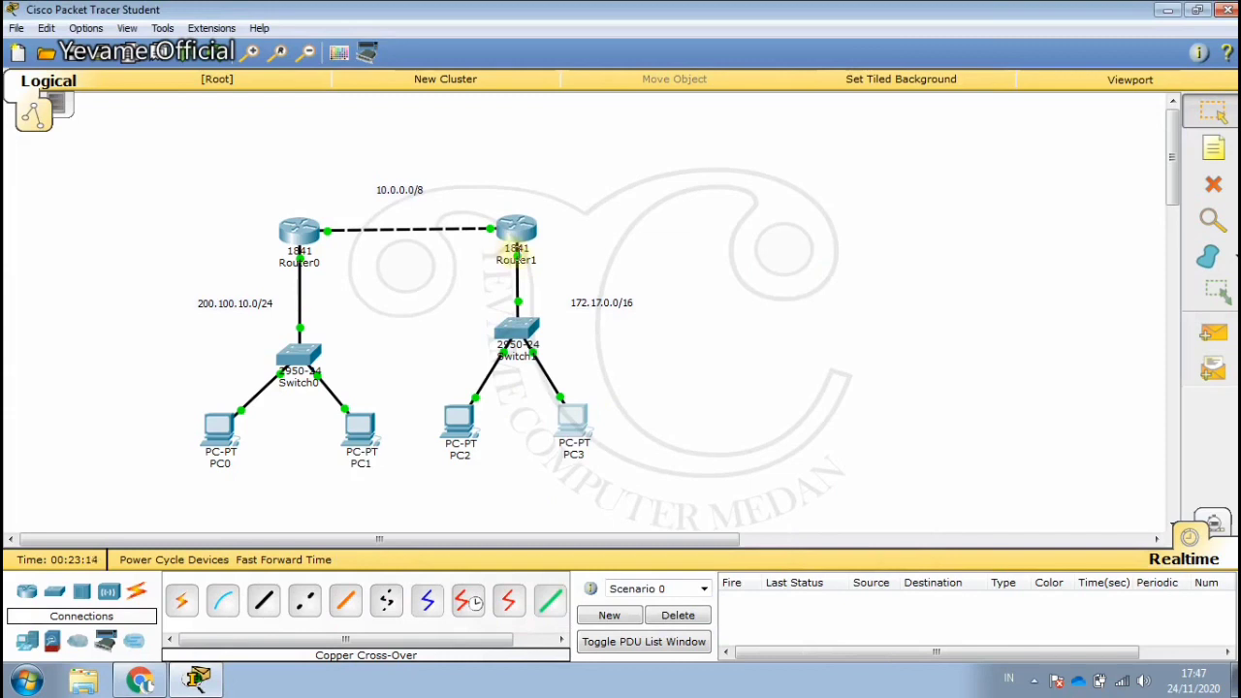
Step: Send a simple PDU from PC1 to PC2 to test the connection between the two networks
mouse_move(516, 252)
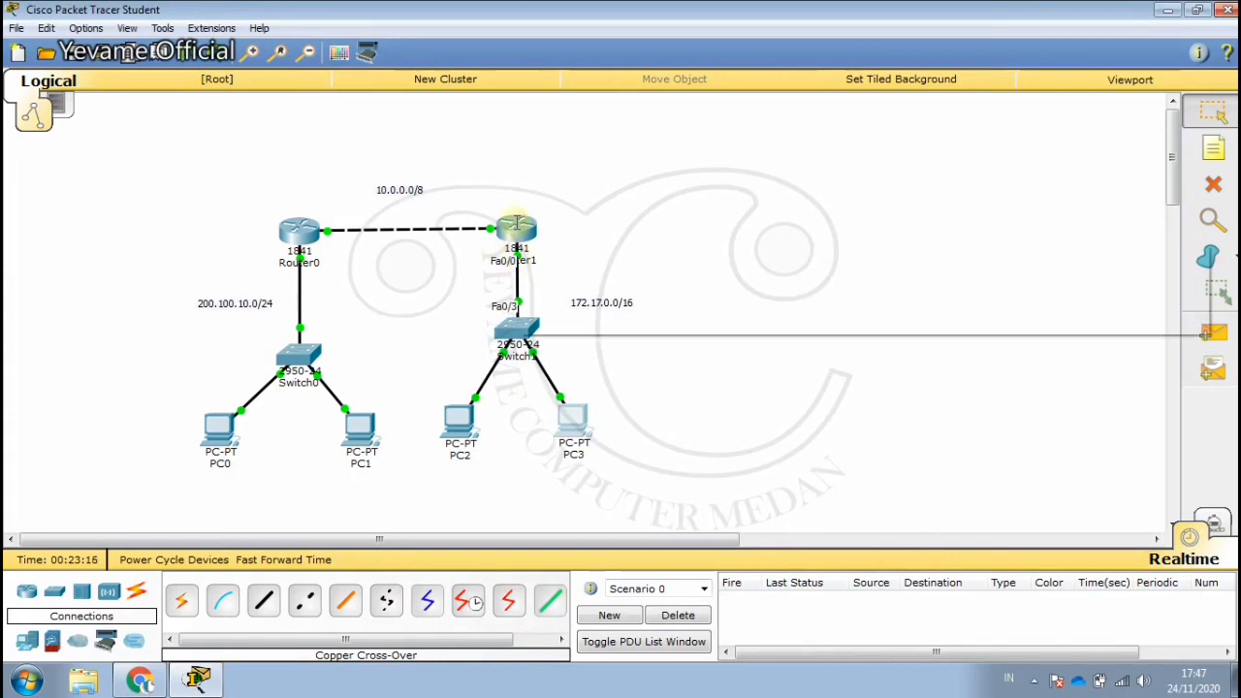
mouse_move(516, 225)
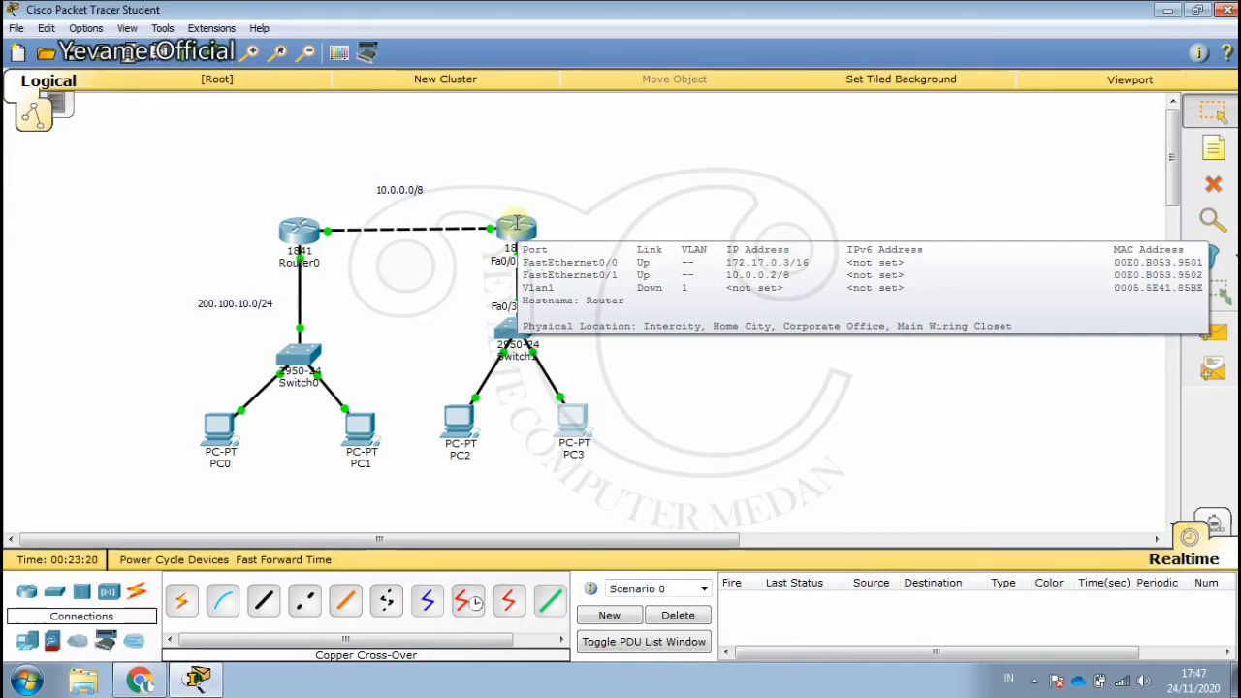
mouse_move(299, 240)
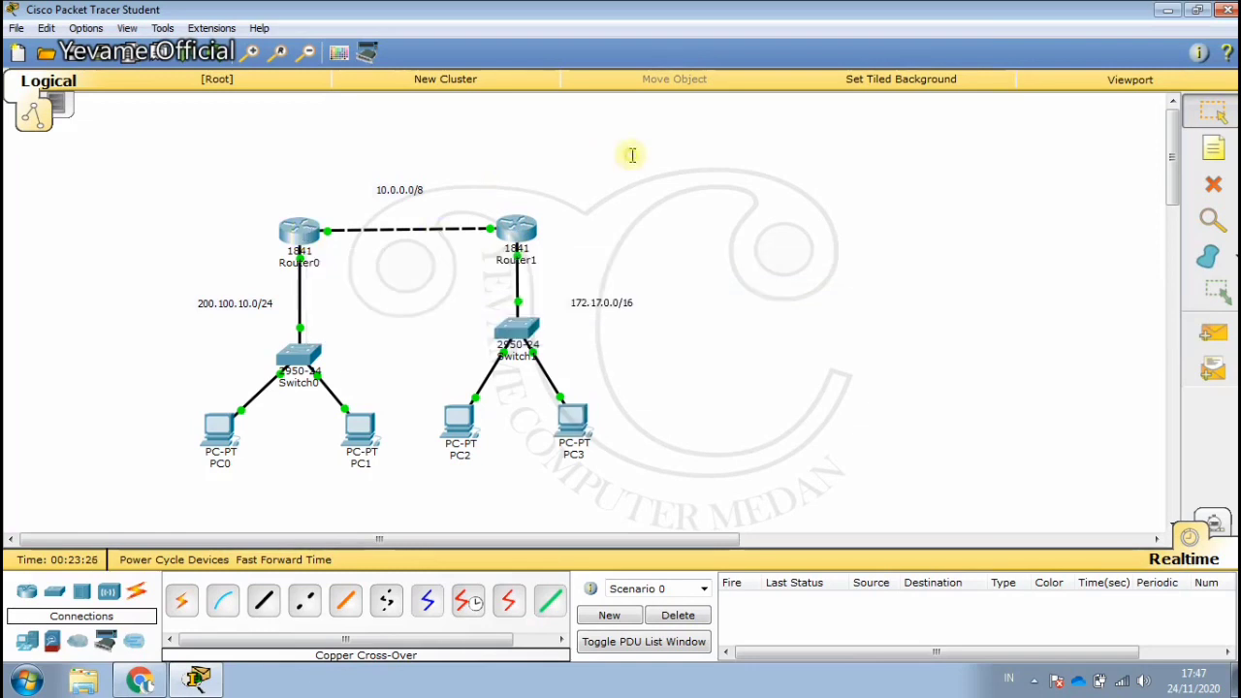
left_click(1224, 335)
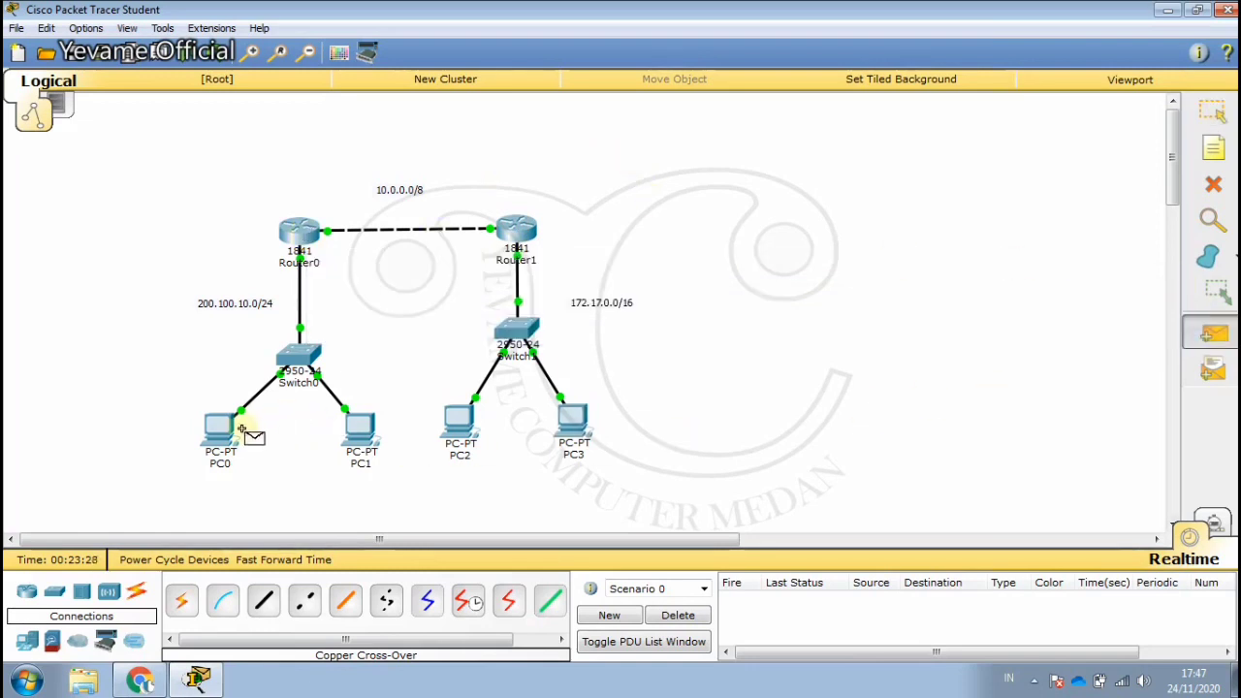
left_click(458, 422)
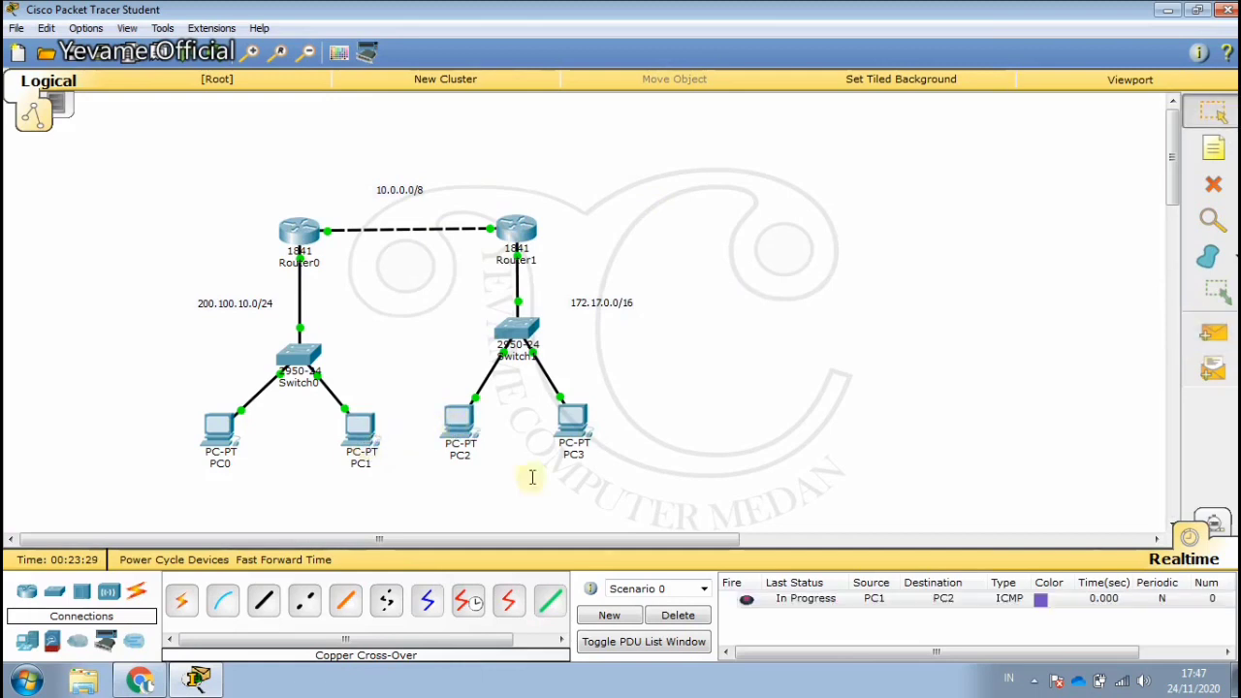
Step: Re-run the PC1 to PC2 test and send a simple PDU from PC3 to PC0
left_click(748, 600)
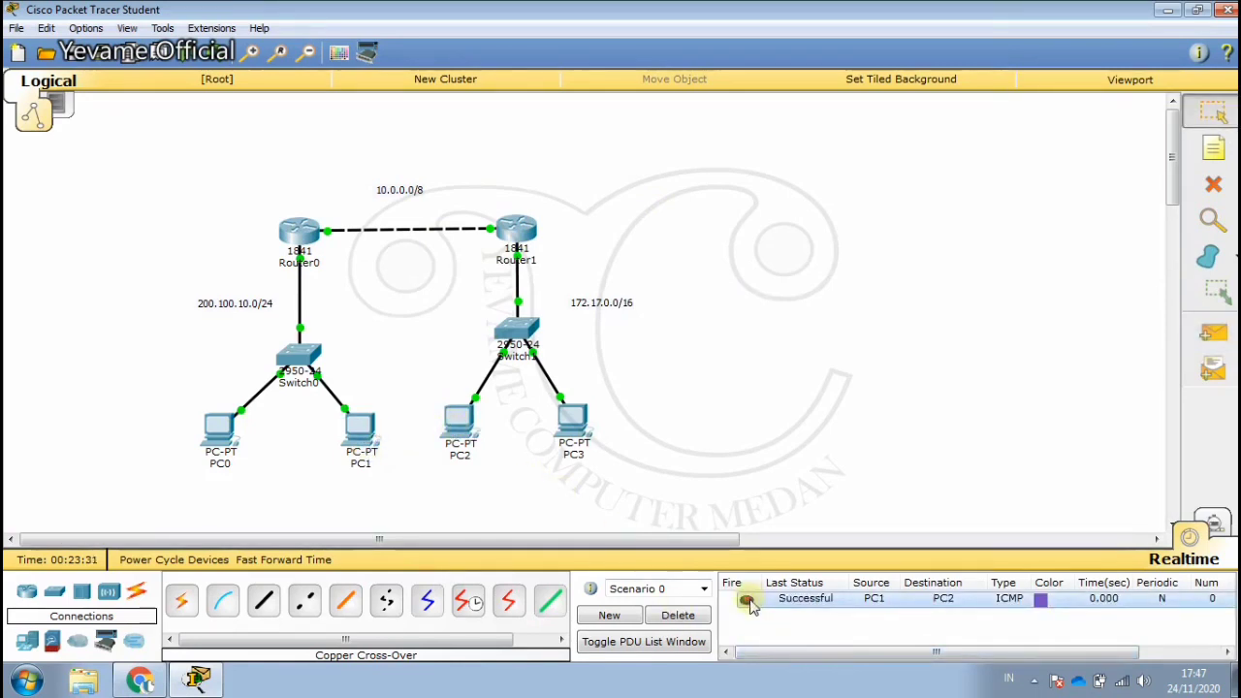
left_click(1219, 339)
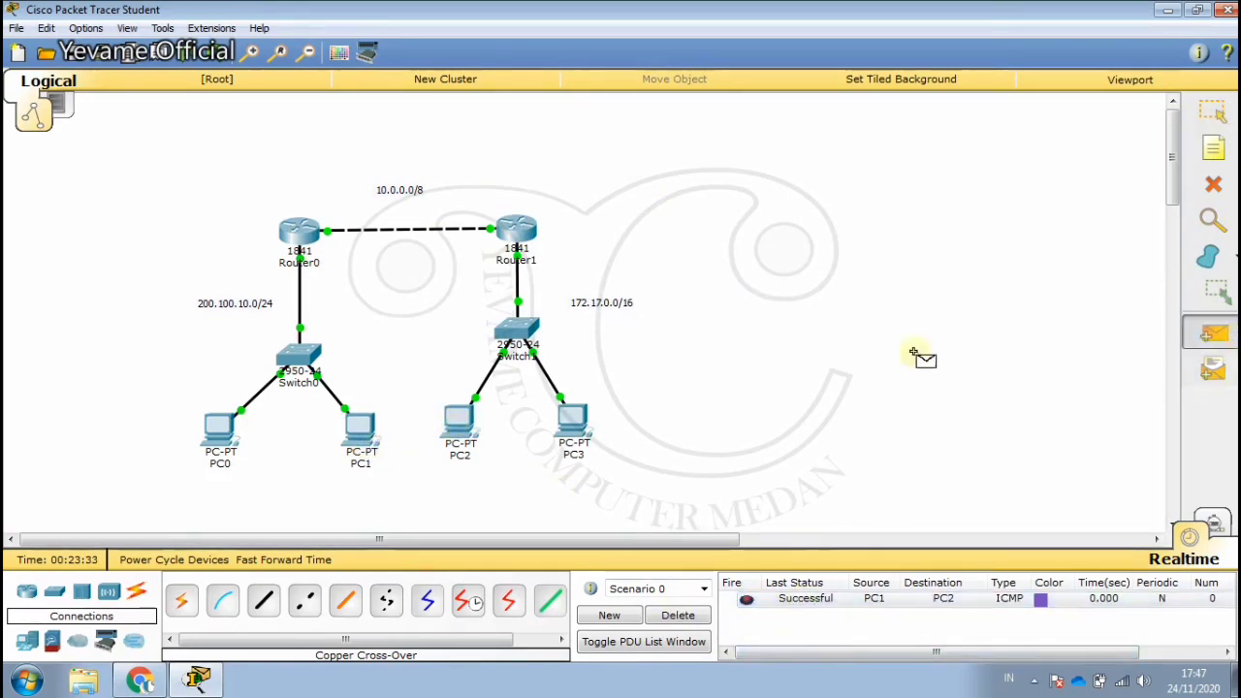
left_click(576, 418)
left_click(222, 432)
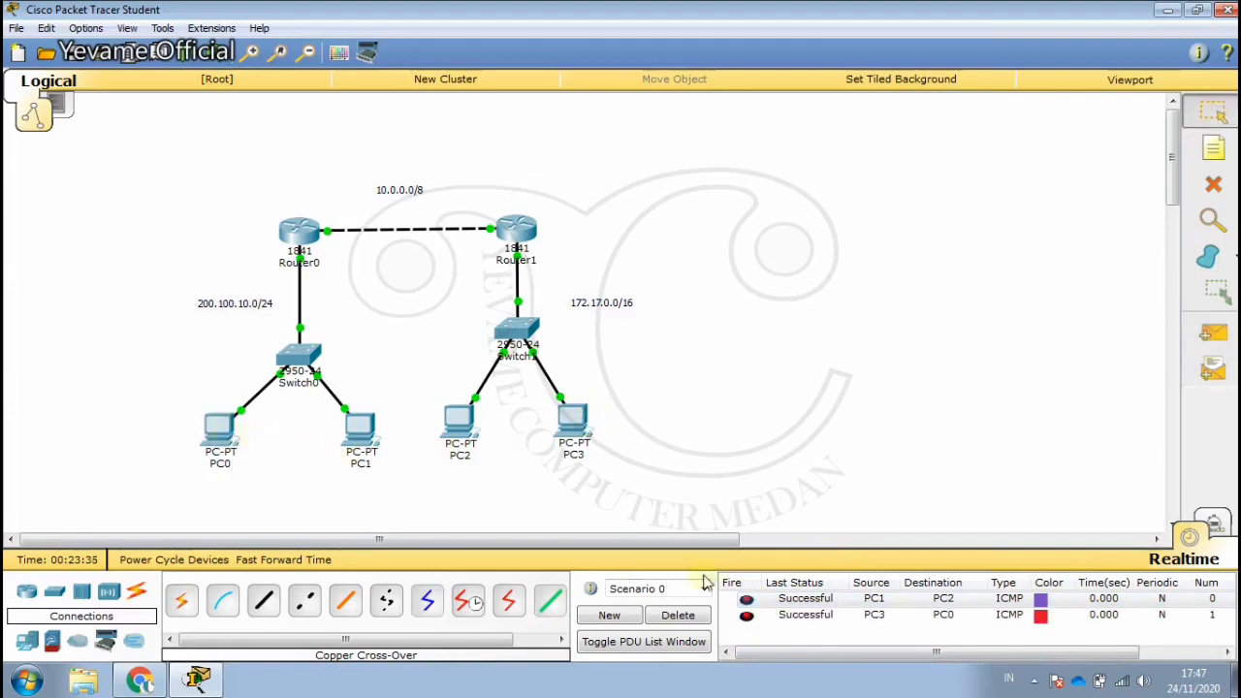
Step: Send another simple PDU from PC1 to PC2, and delete Scenario 0's PDU tests
left_click(1212, 335)
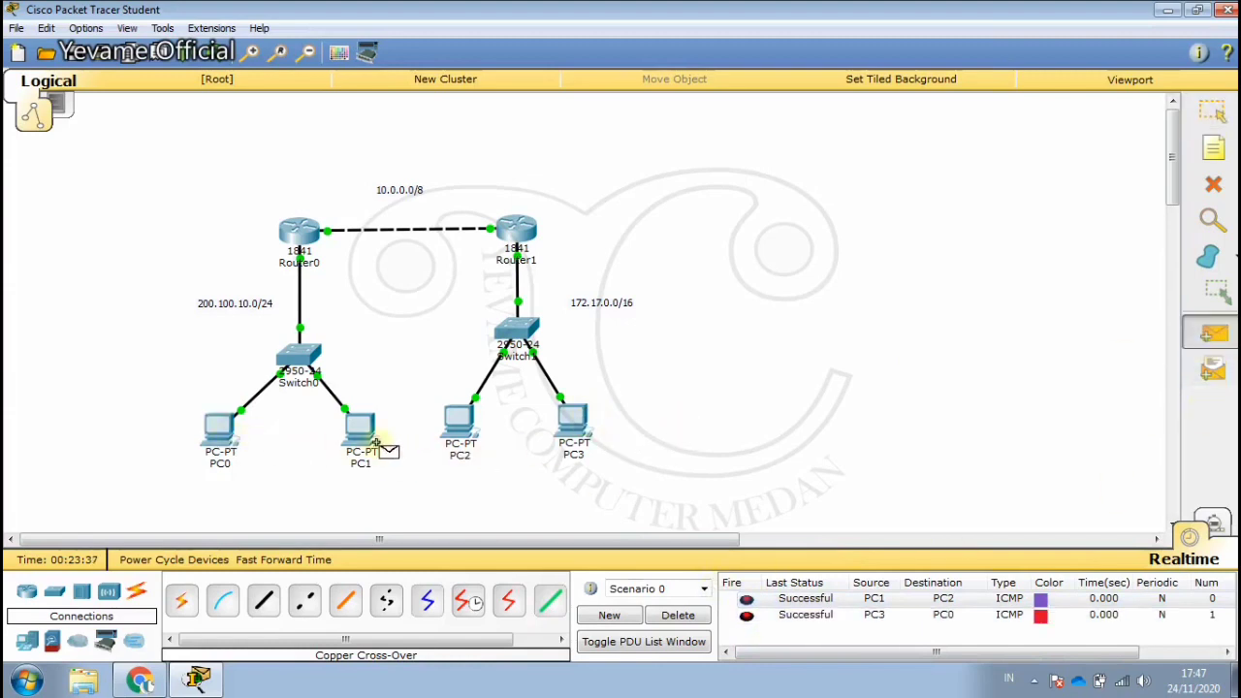
left_click(368, 433)
left_click(456, 432)
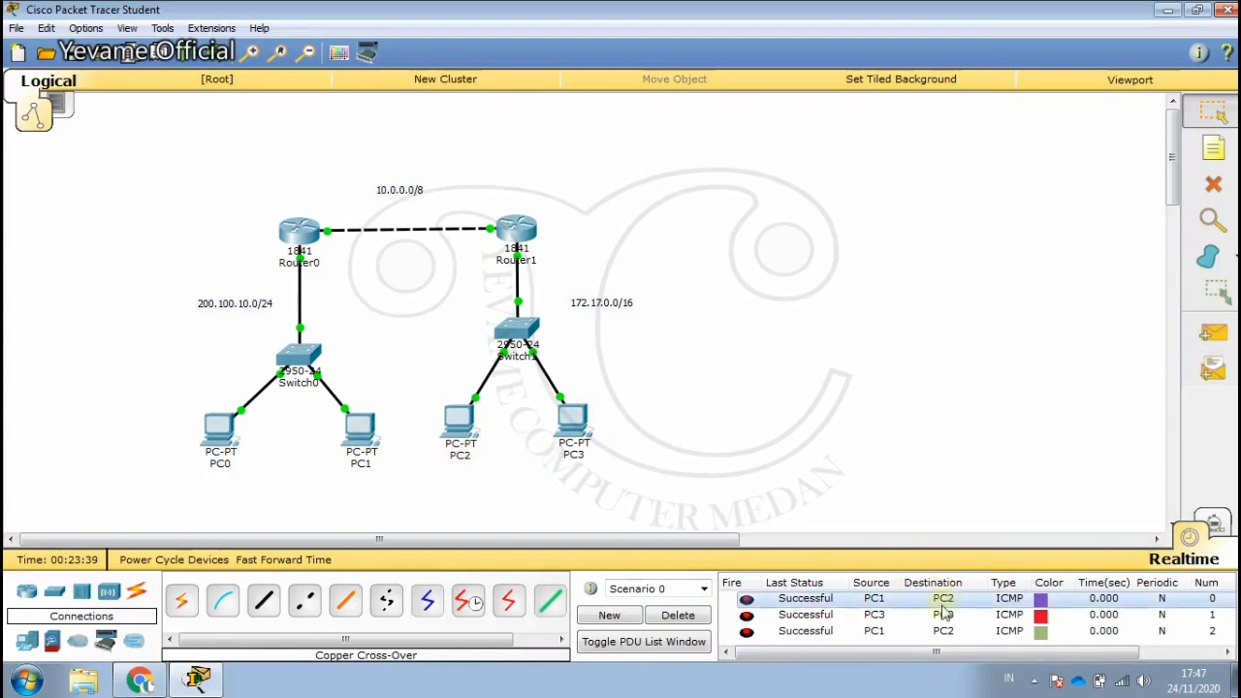
left_click(678, 614)
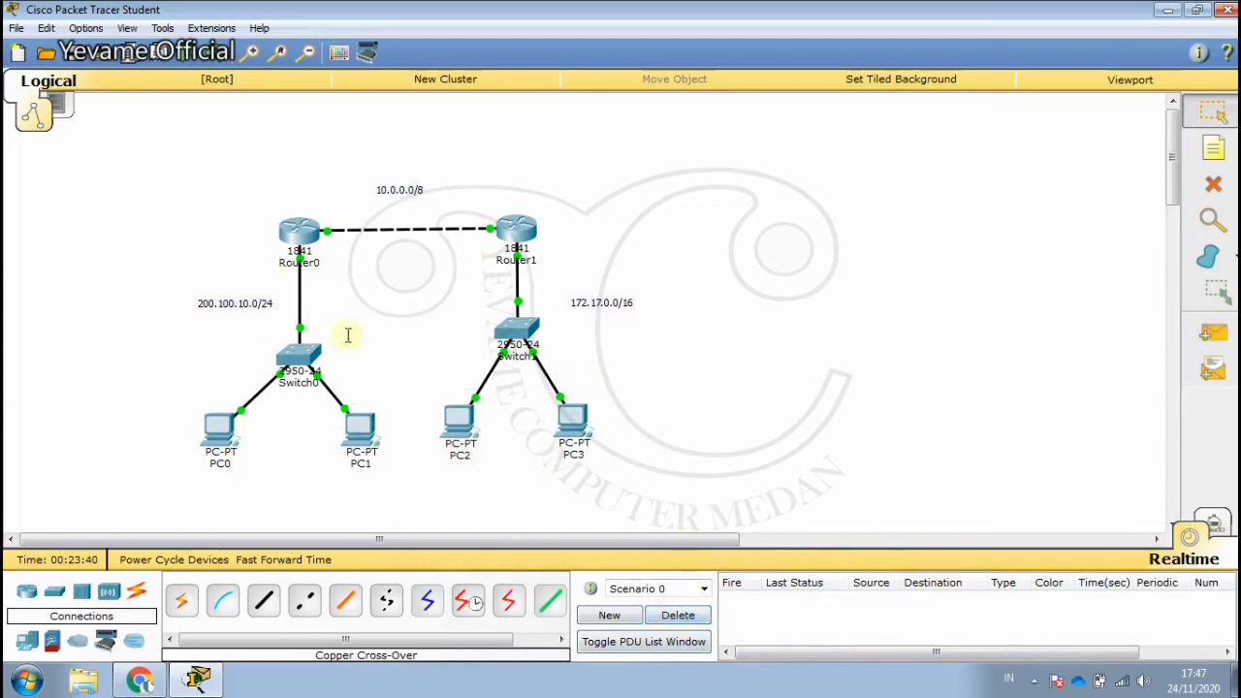
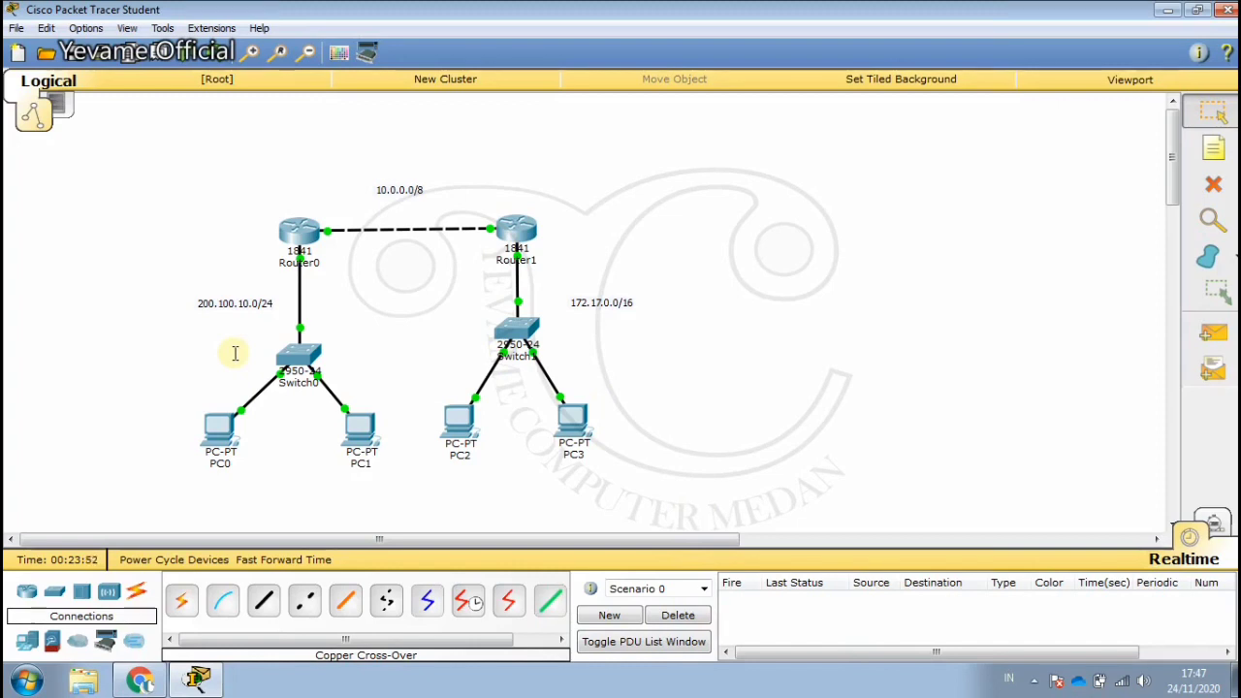
Step: Add a third 1841 router to the workspace, to the right of Router1
left_click(26, 593)
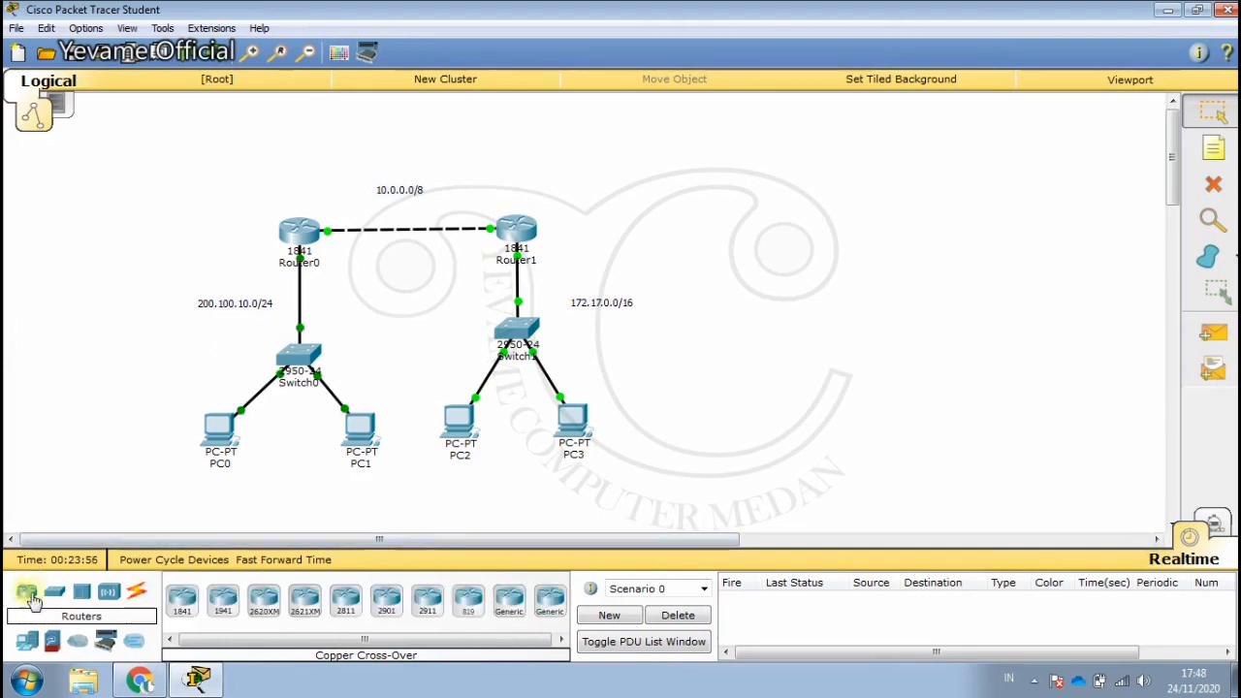
left_click(181, 599)
left_click(739, 211)
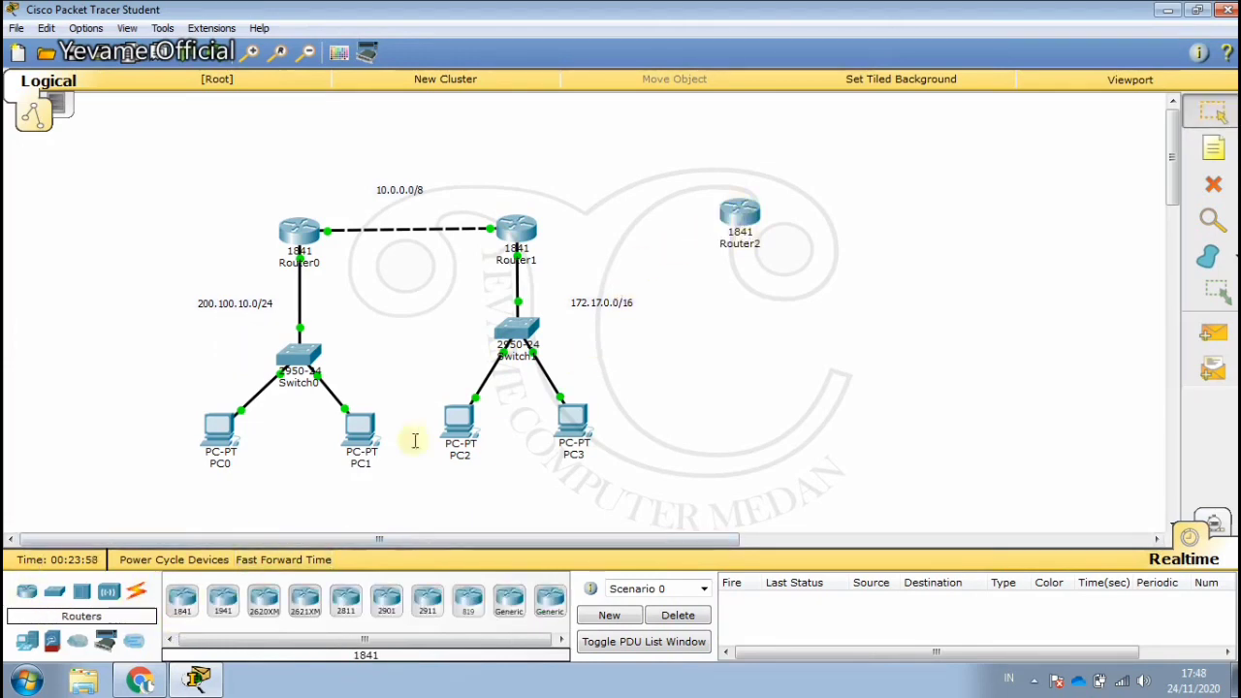
Step: Add a 2950-24 switch to the workspace below Router2
left_click(54, 591)
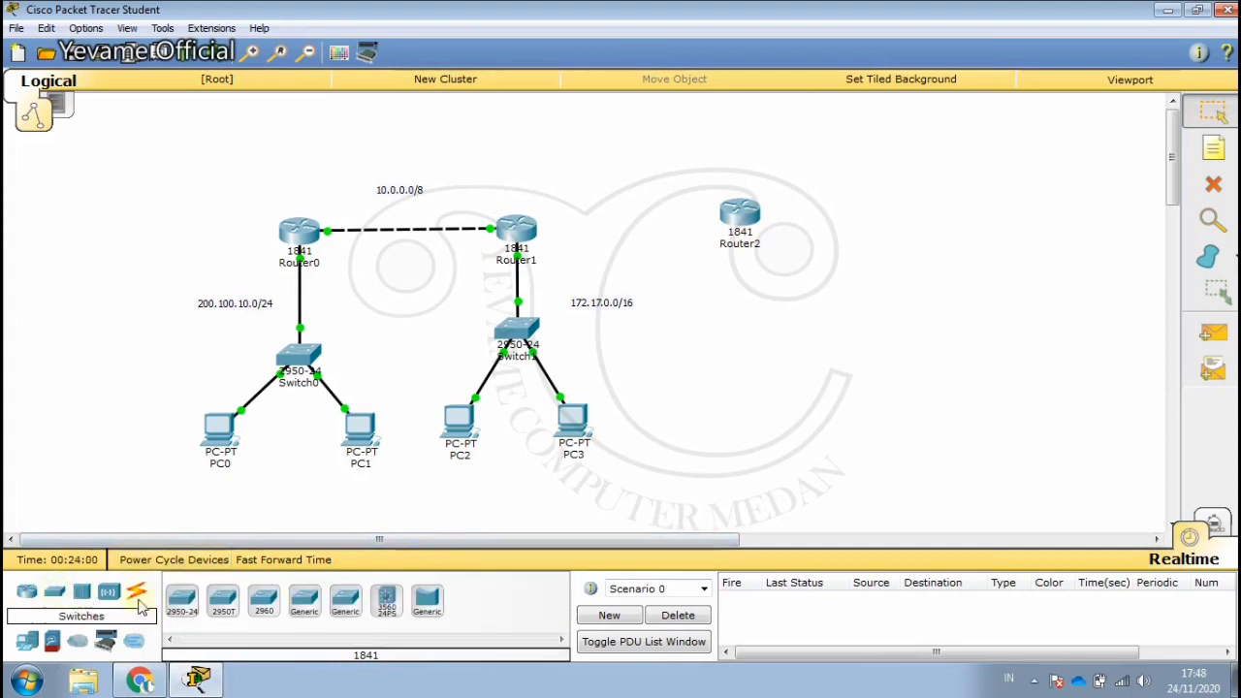
left_click(181, 599)
left_click(755, 323)
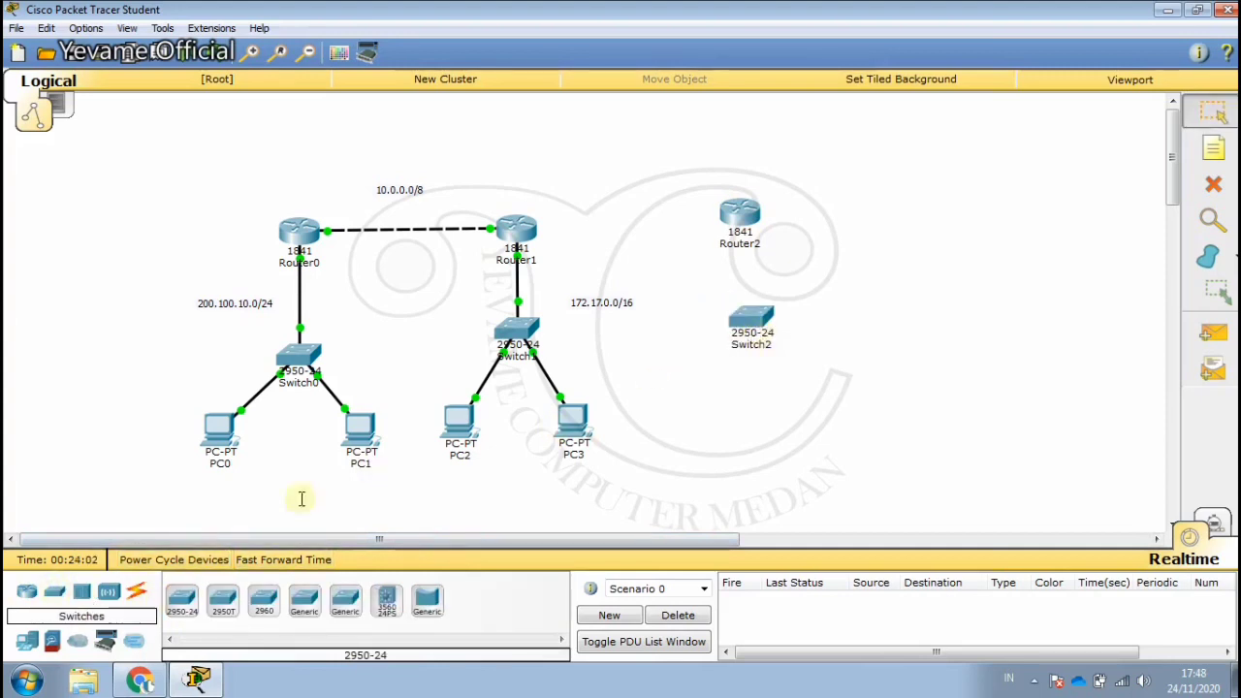
Step: Place two generic PCs side by side below the new switch, spacing them a little further apart
left_click(27, 641)
left_click(181, 599)
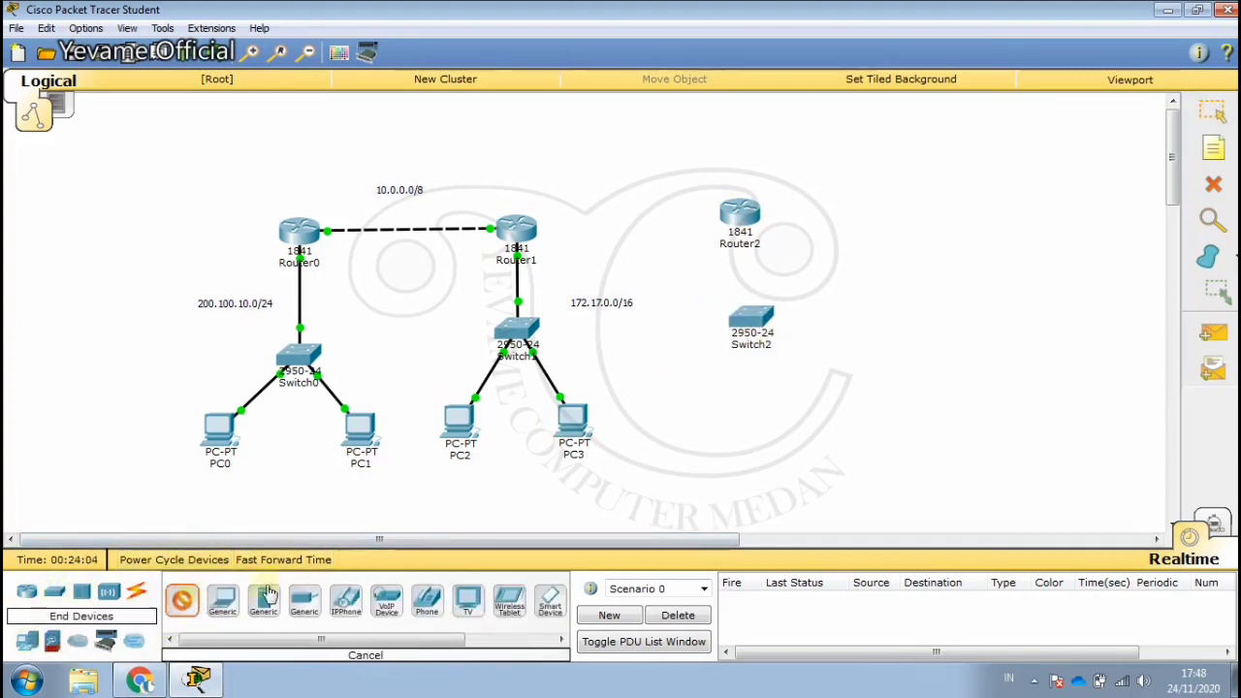
left_click(723, 435)
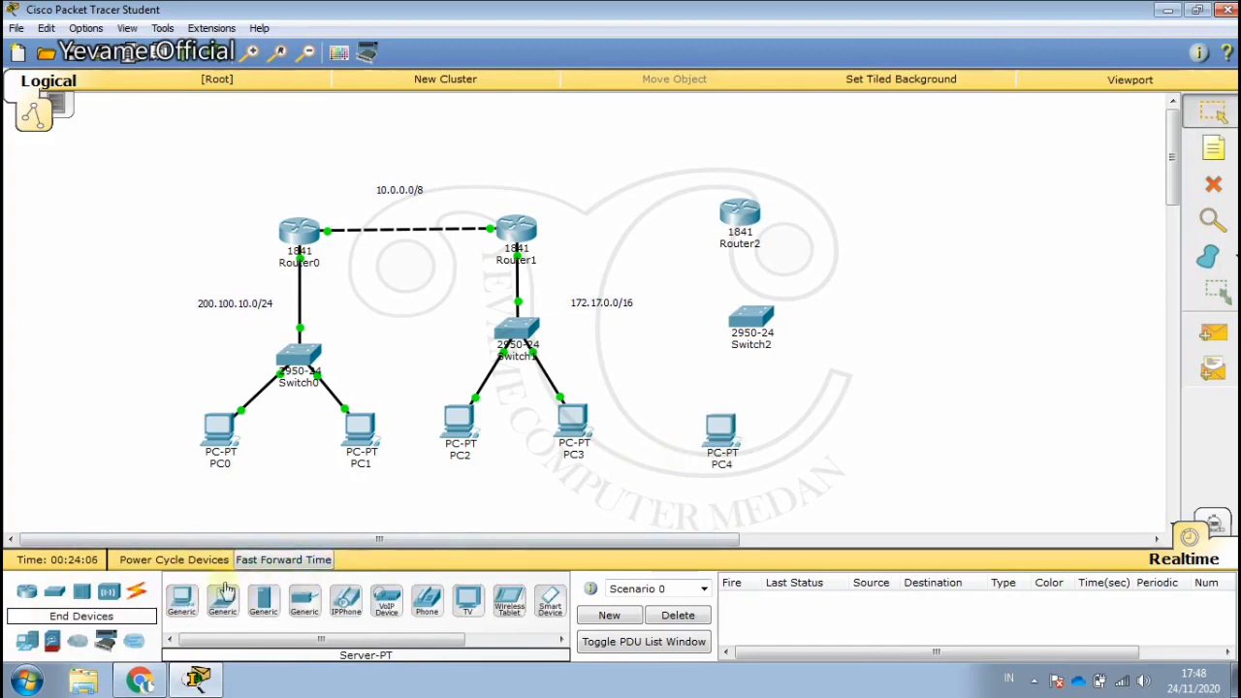
left_click(181, 599)
left_click(816, 429)
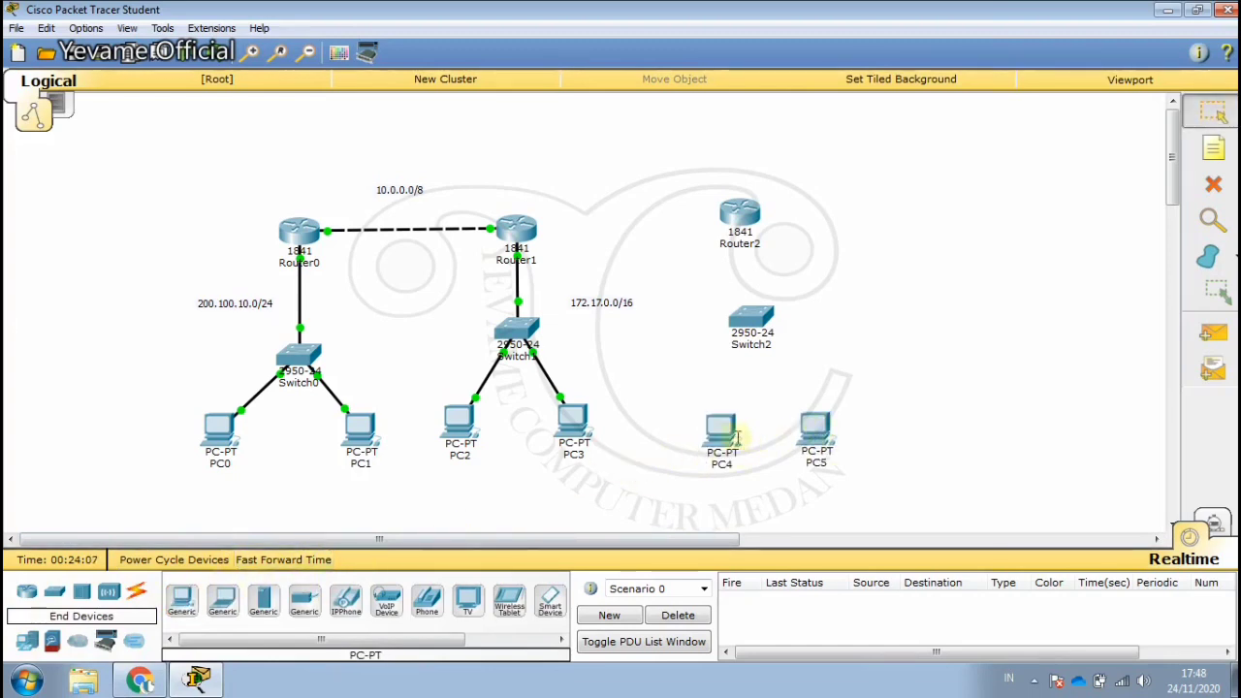
left_click_drag(722, 432, 697, 439)
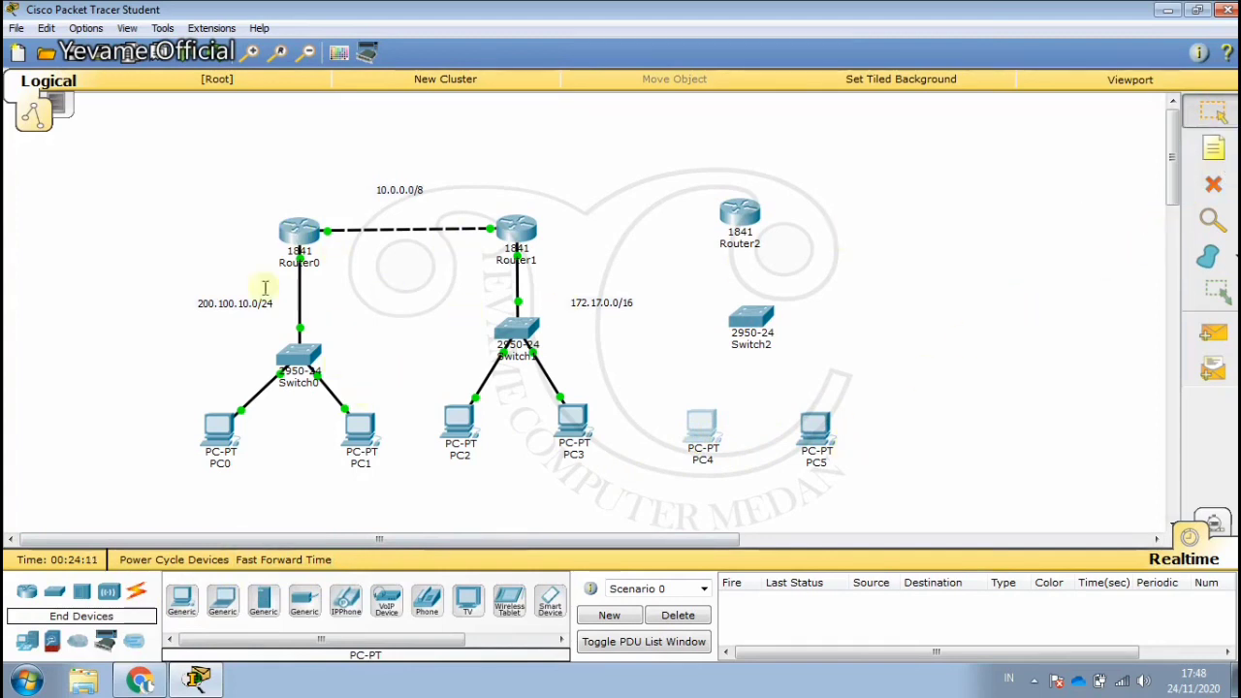
Step: Connect PC4's FastEthernet0 to Switch2's FastEthernet0/1 with a copper straight-through cable
left_click(138, 595)
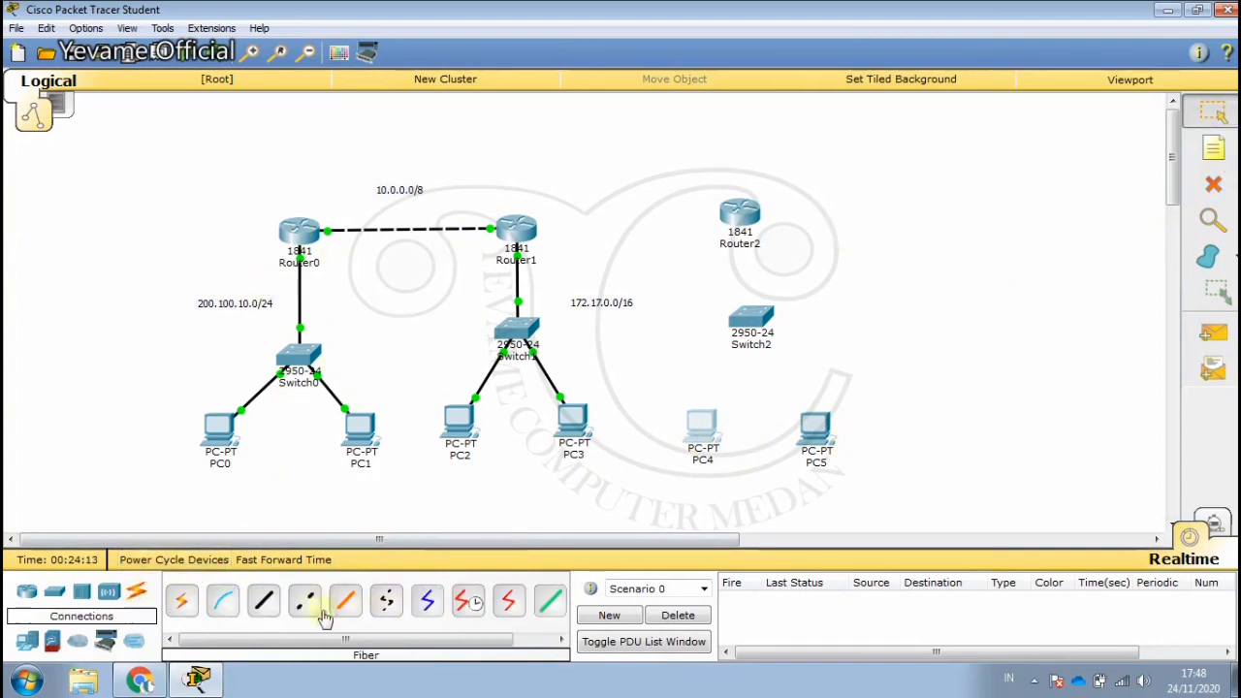
left_click(264, 601)
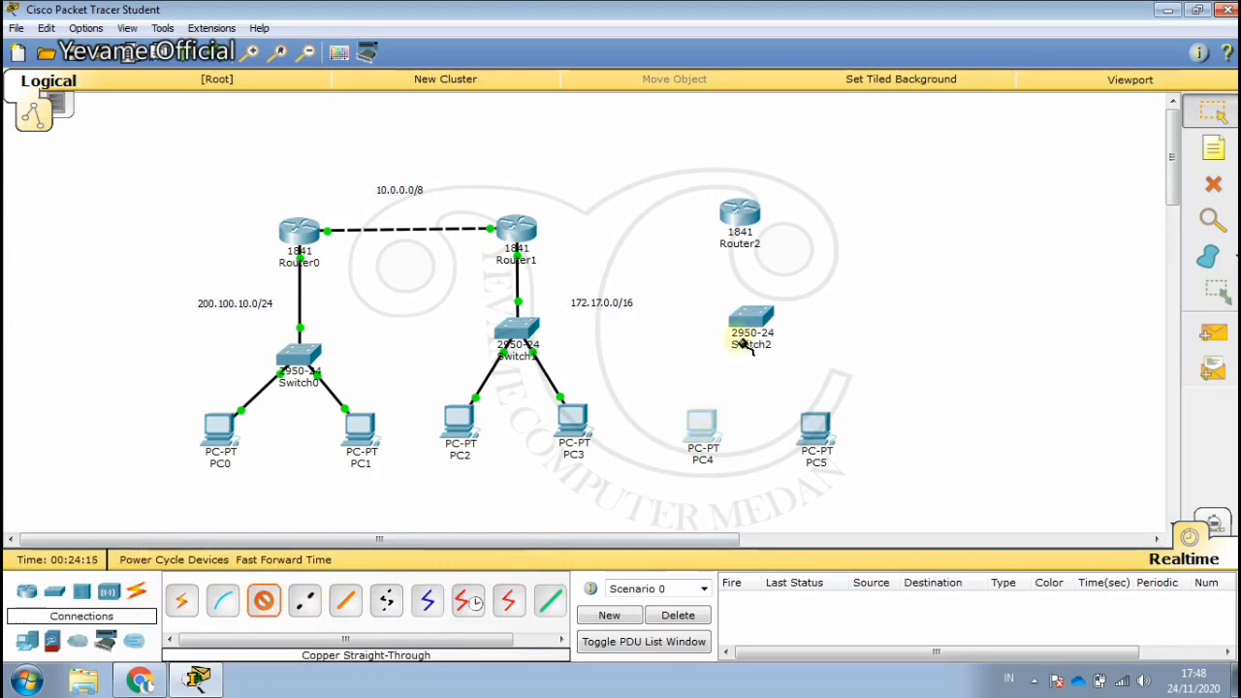
left_click(708, 424)
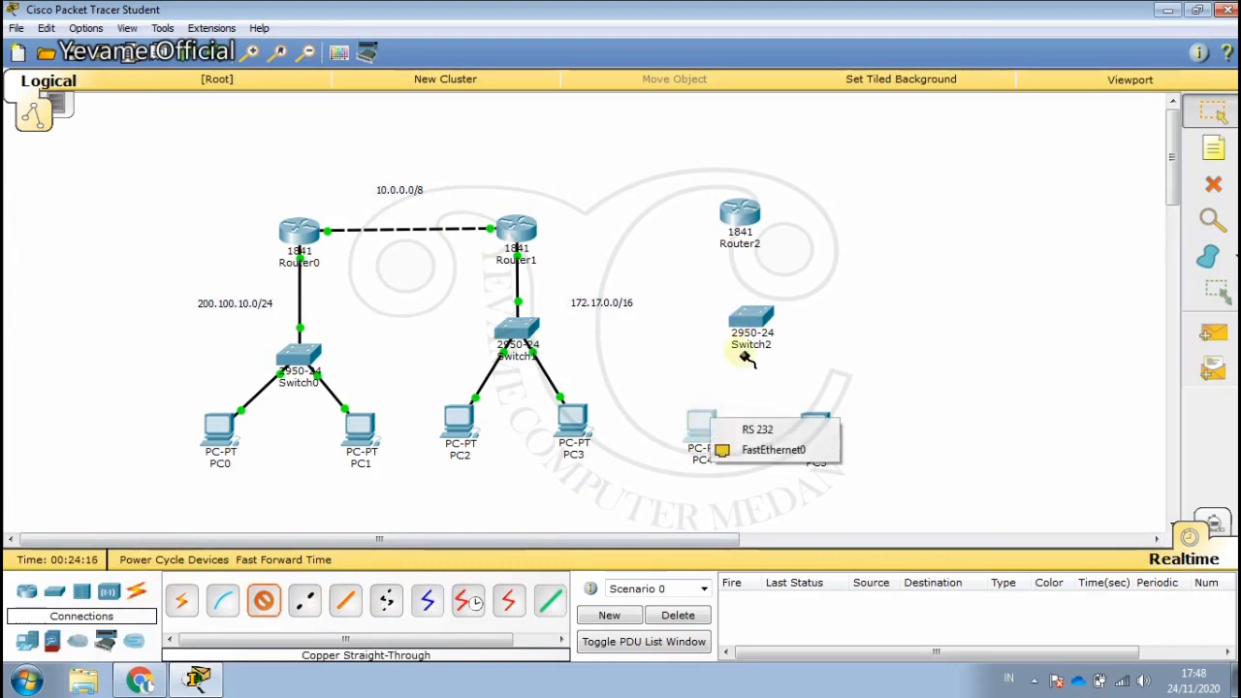
left_click(773, 449)
left_click(748, 325)
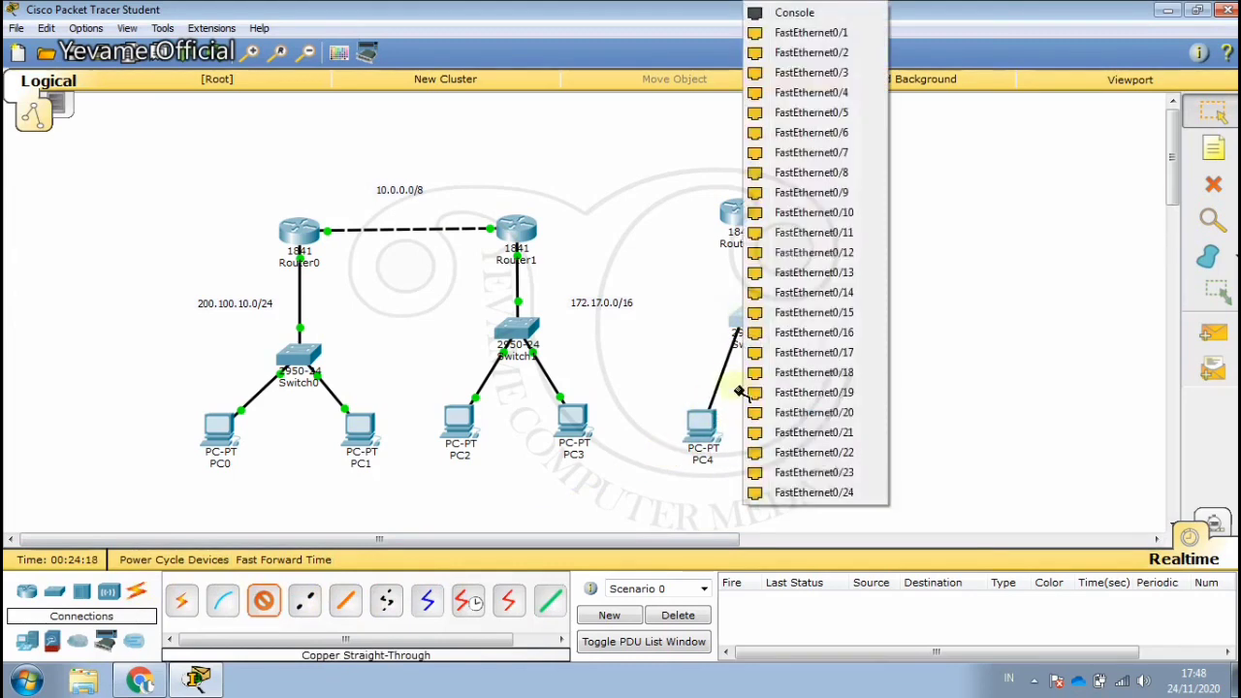
left_click(813, 33)
Step: Connect PC5's FastEthernet0 to Switch2's FastEthernet0/2 with a copper straight-through cable
left_click(264, 601)
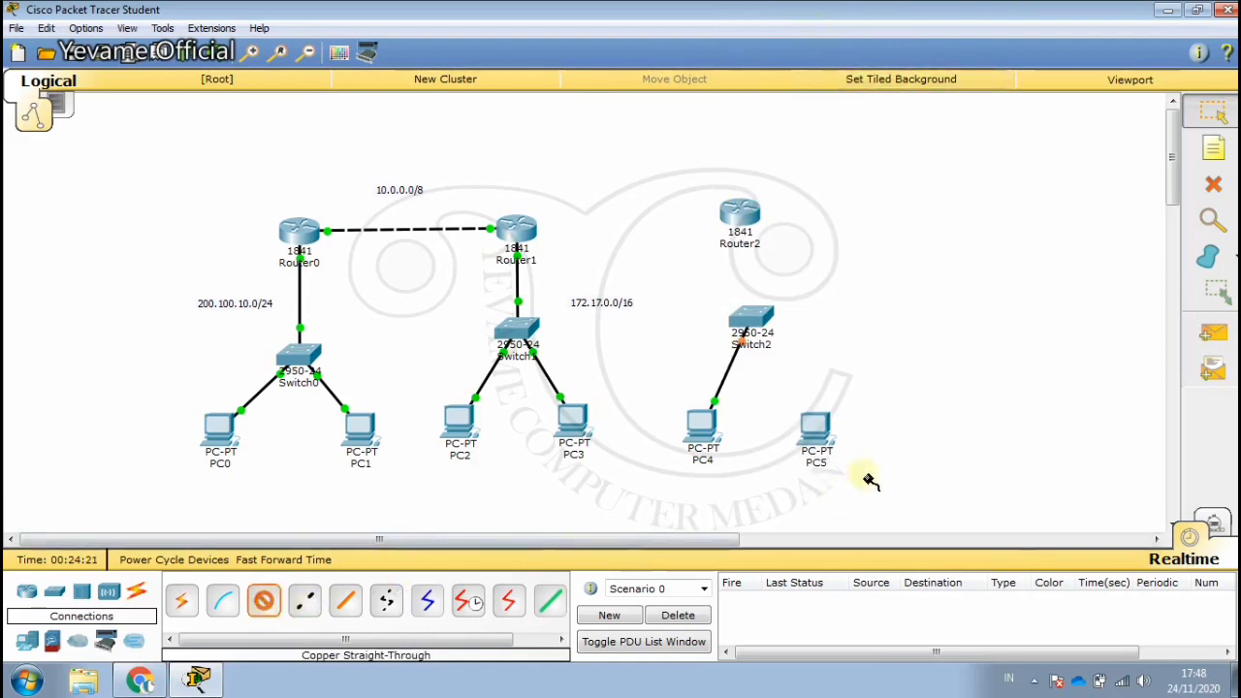
left_click(814, 426)
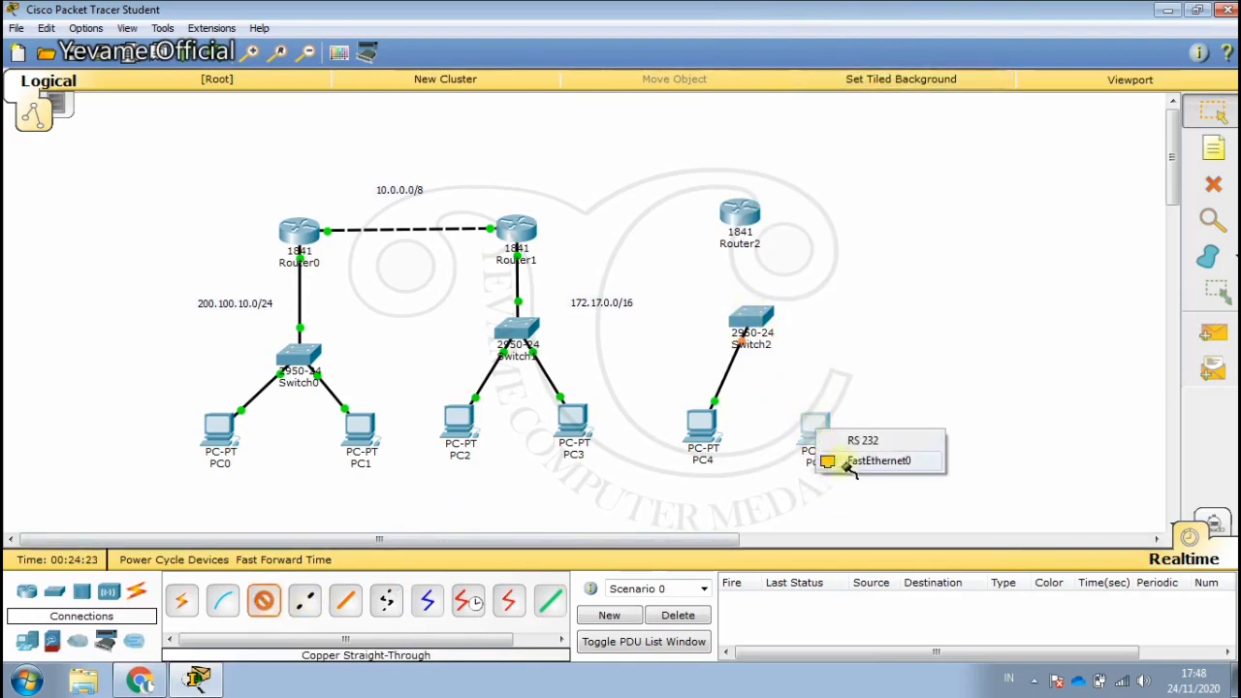
left_click(826, 461)
left_click(747, 319)
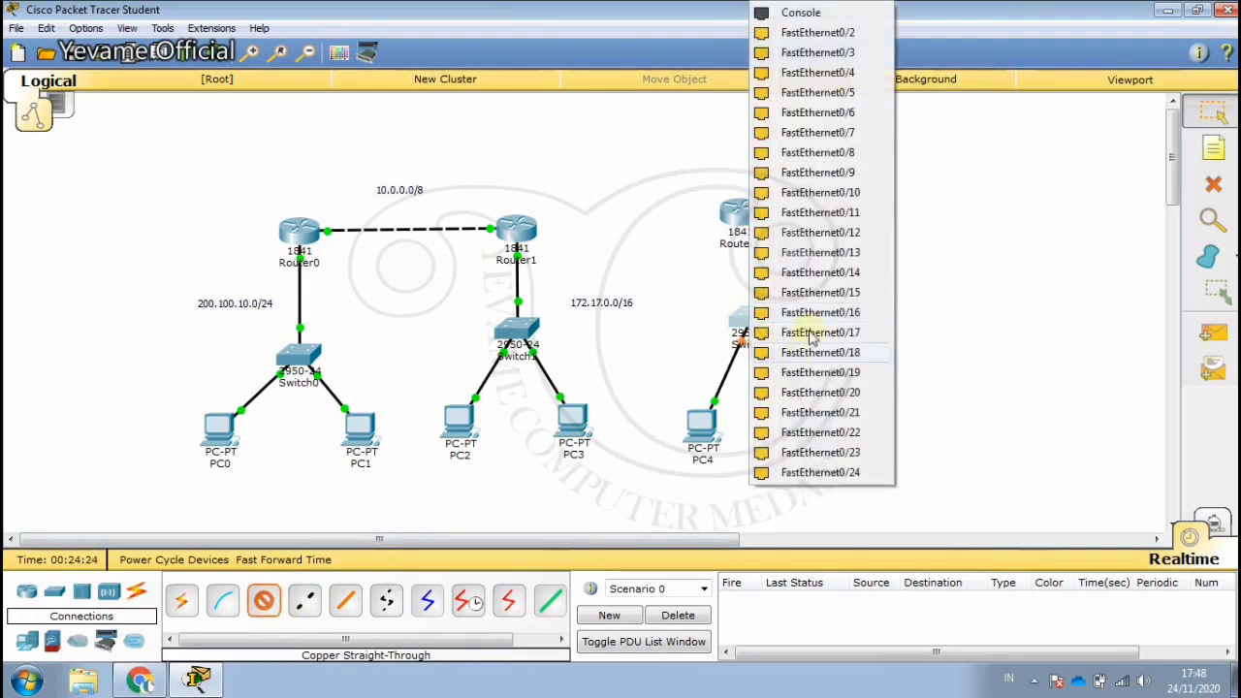
left_click(817, 35)
Step: Link Switch2's FastEthernet0/3 to Router2's FastEthernet0/0 with a copper straight-through cable and line the router up above the switch
left_click(264, 601)
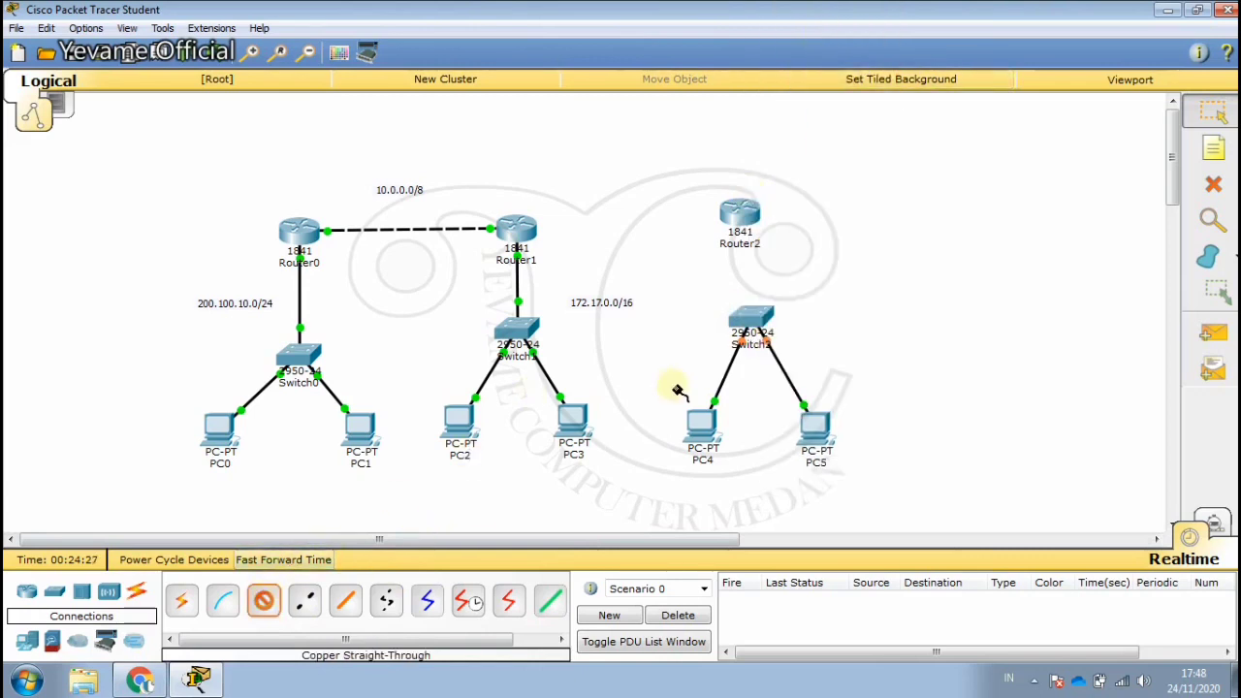
left_click(738, 215)
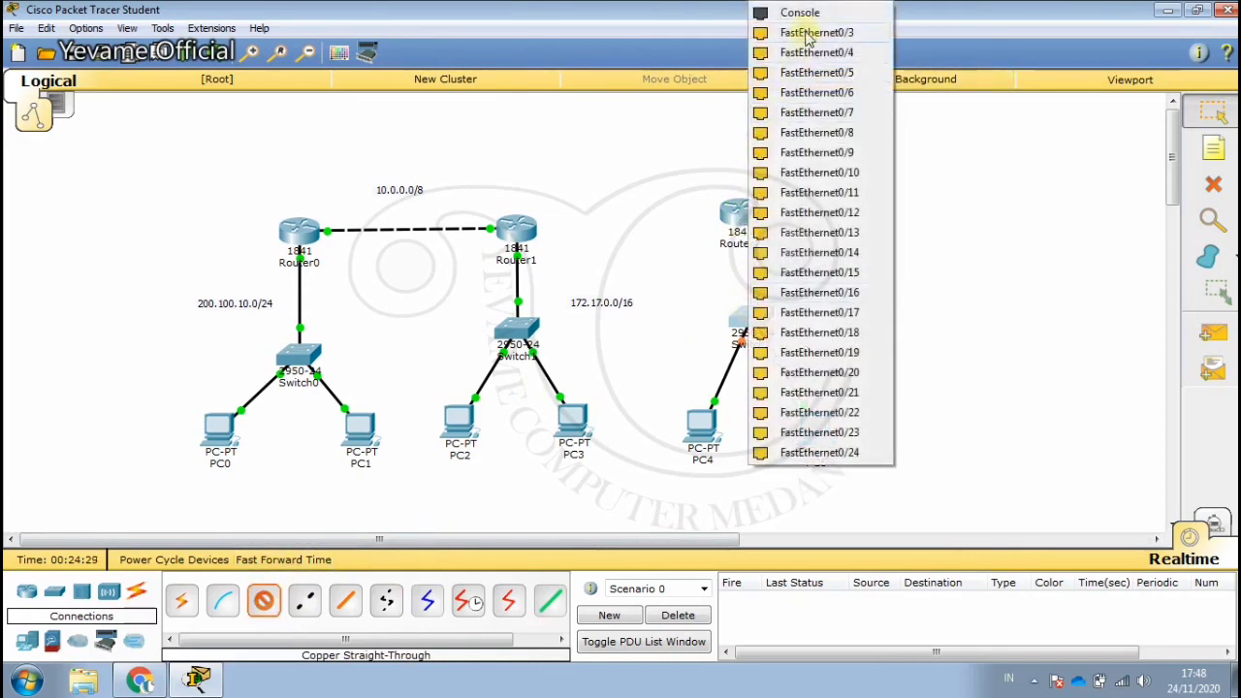
left_click(765, 32)
left_click(737, 215)
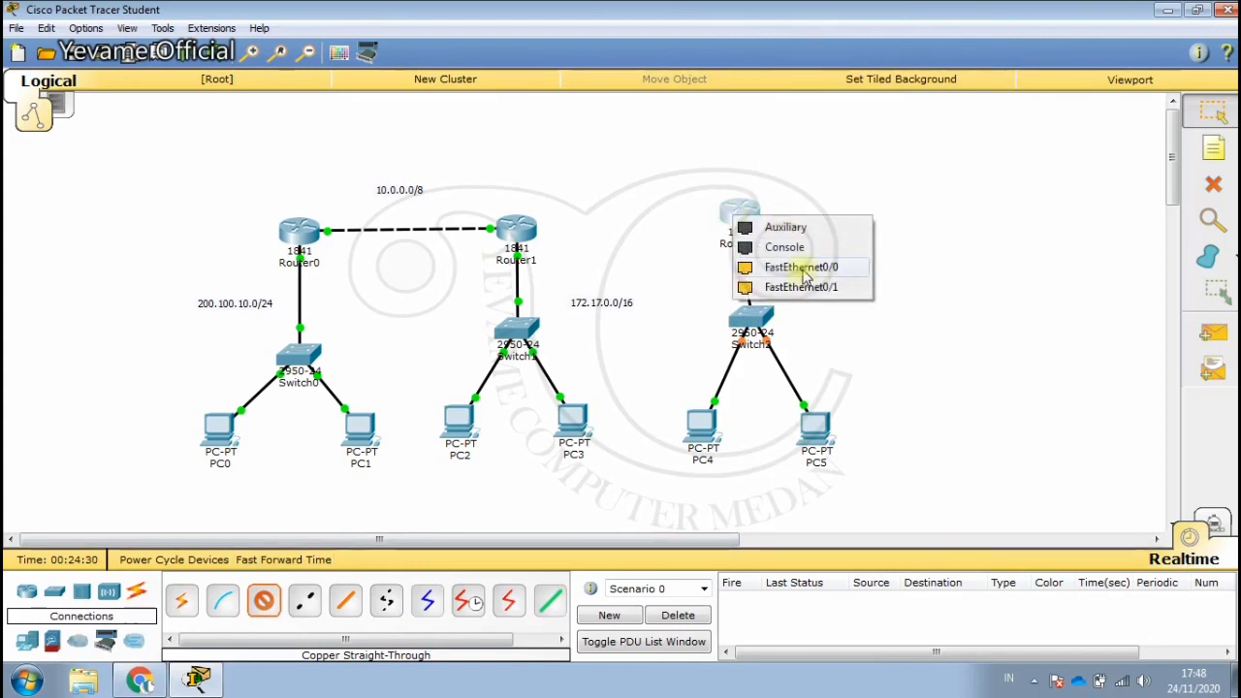
left_click(831, 267)
left_click_drag(770, 219, 765, 213)
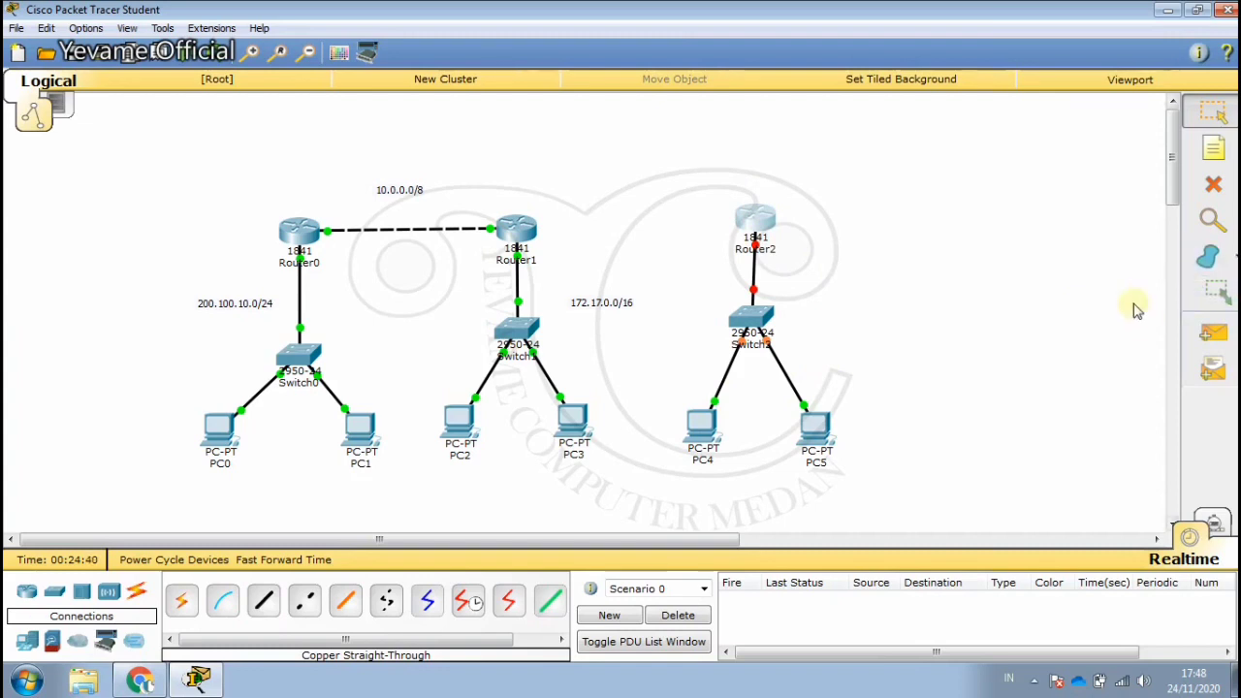
Step: Add a note reading 192.19.2.0/24 beside the Switch2 network
left_click(1213, 149)
left_click(839, 338)
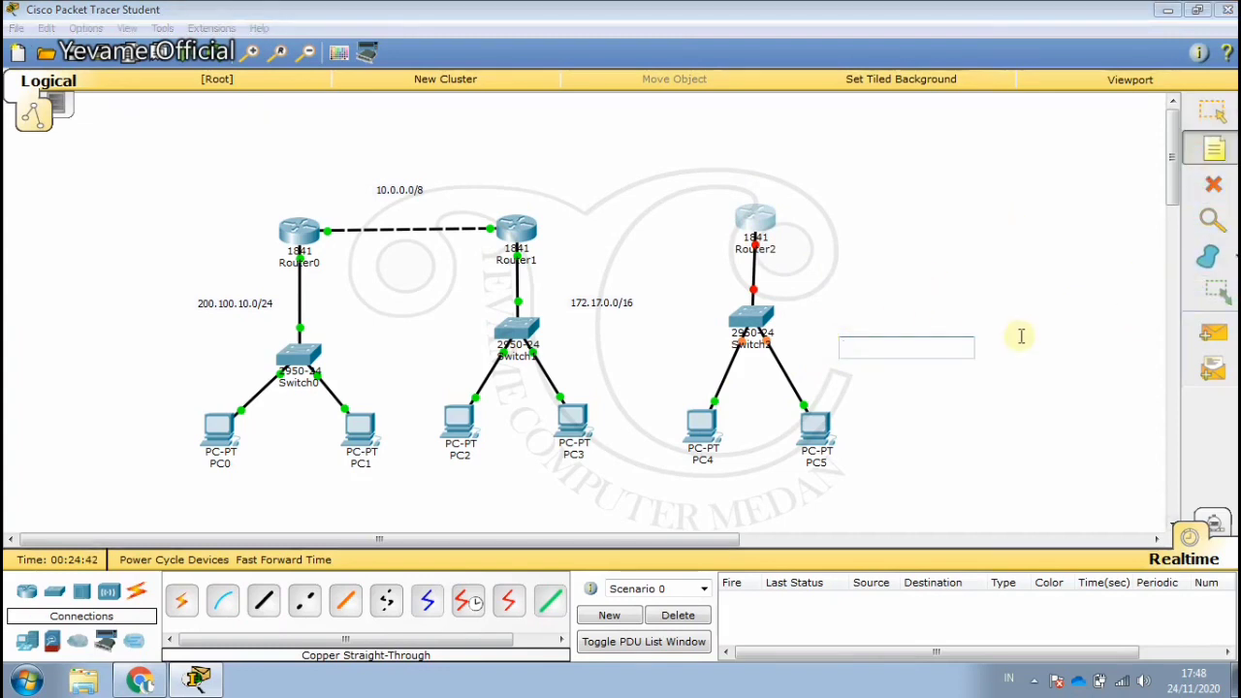
type("192.19.2.0/24")
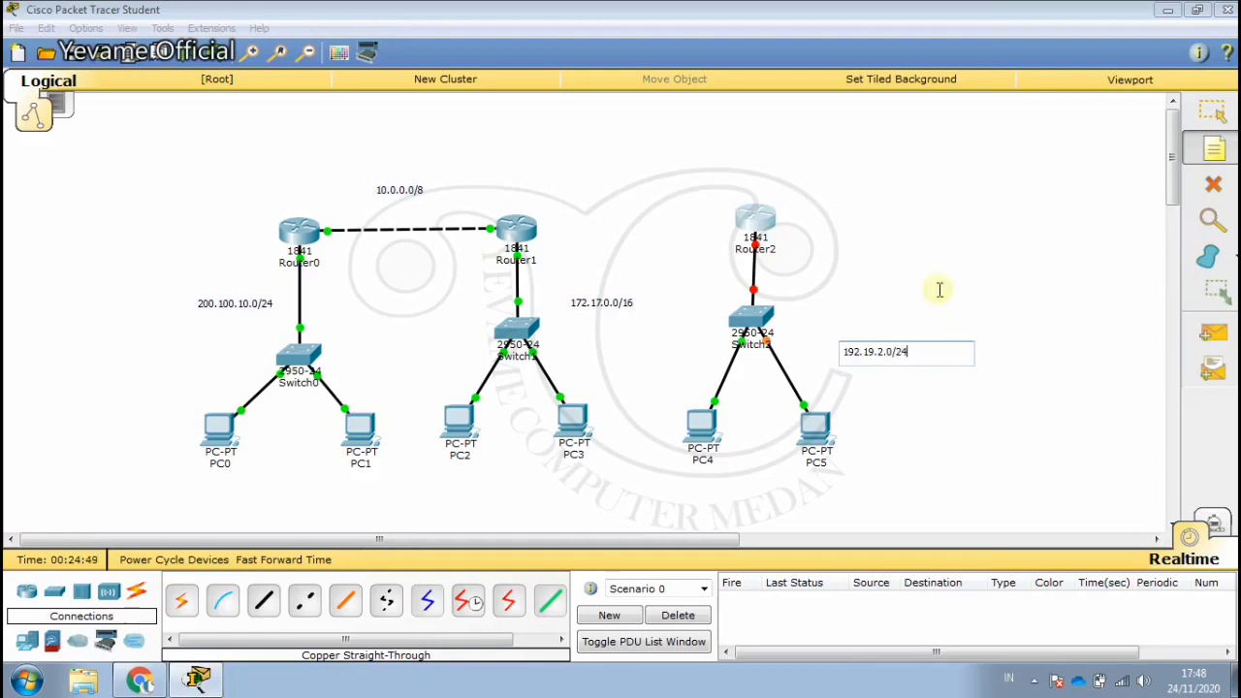
left_click(1219, 107)
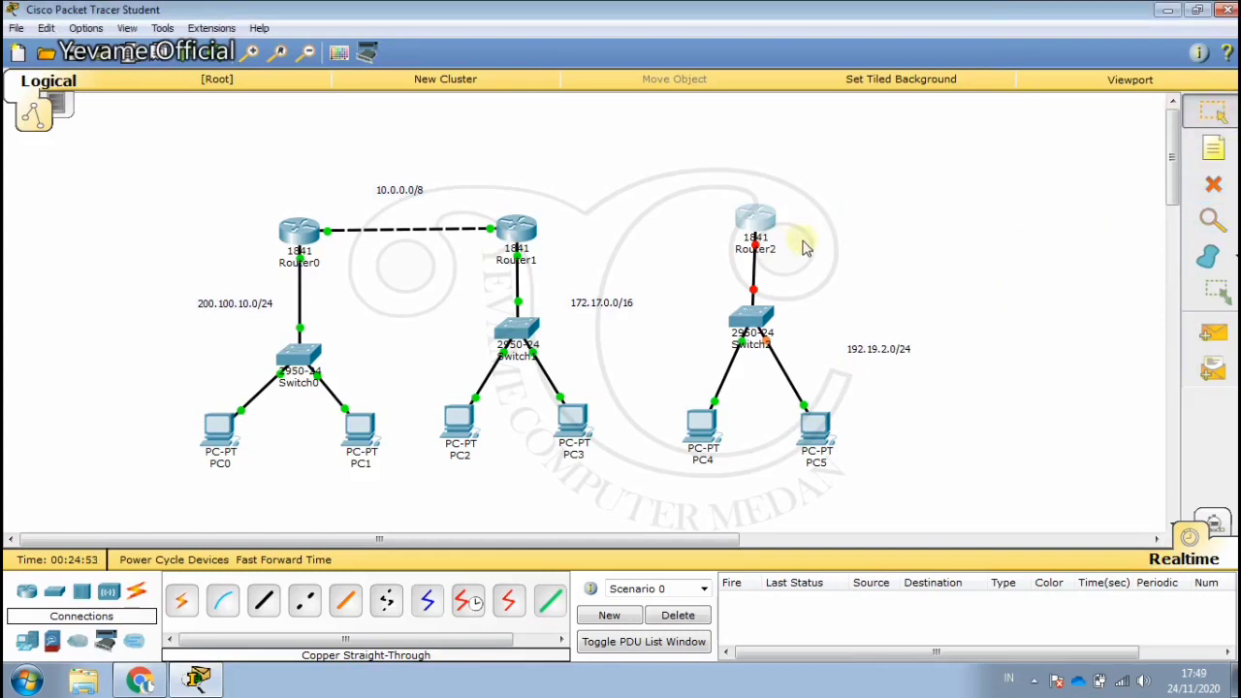
Step: Give PC4 the static IP address 192.19.2.1 with subnet mask 255.255.255.0 and close its window
left_click(701, 426)
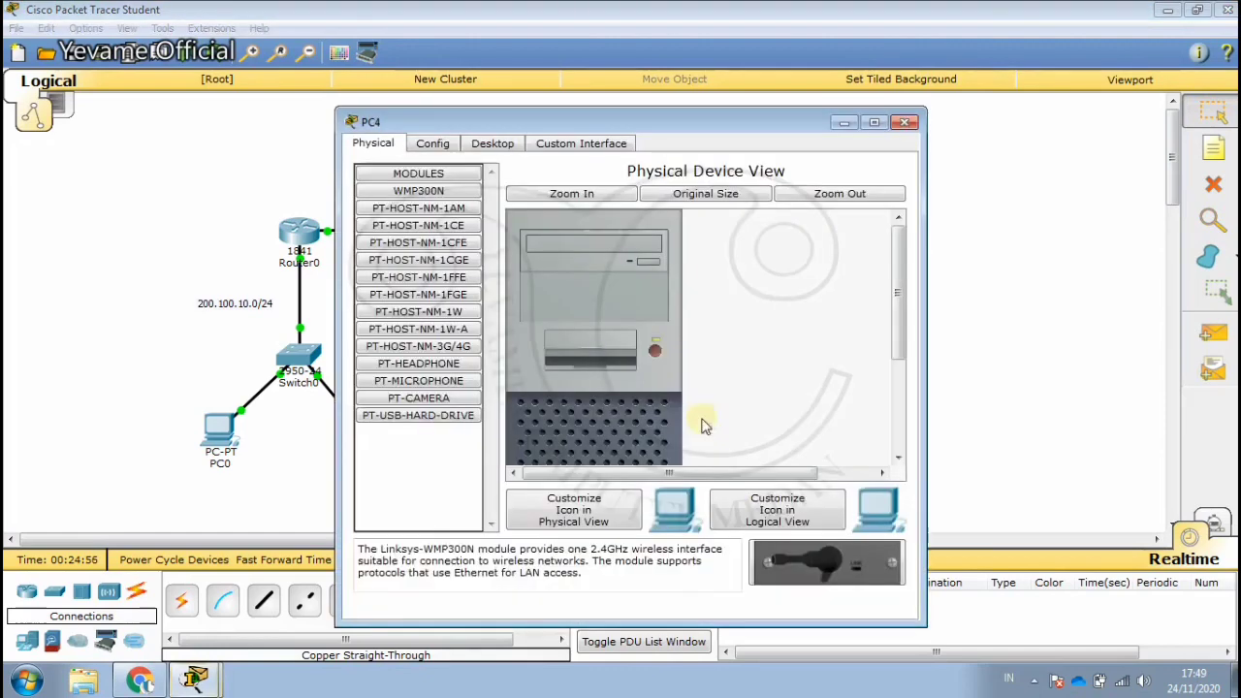
left_click(492, 144)
left_click(424, 219)
left_click(534, 248)
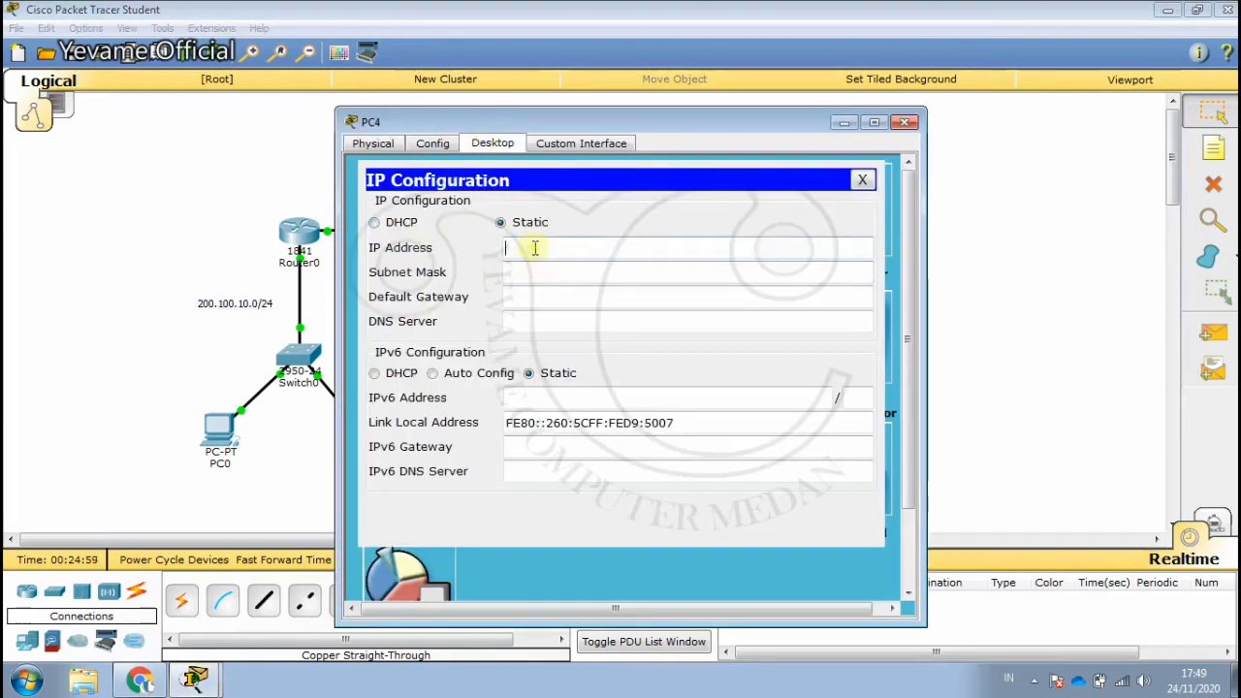
type("192.19.2.1")
key("Return")
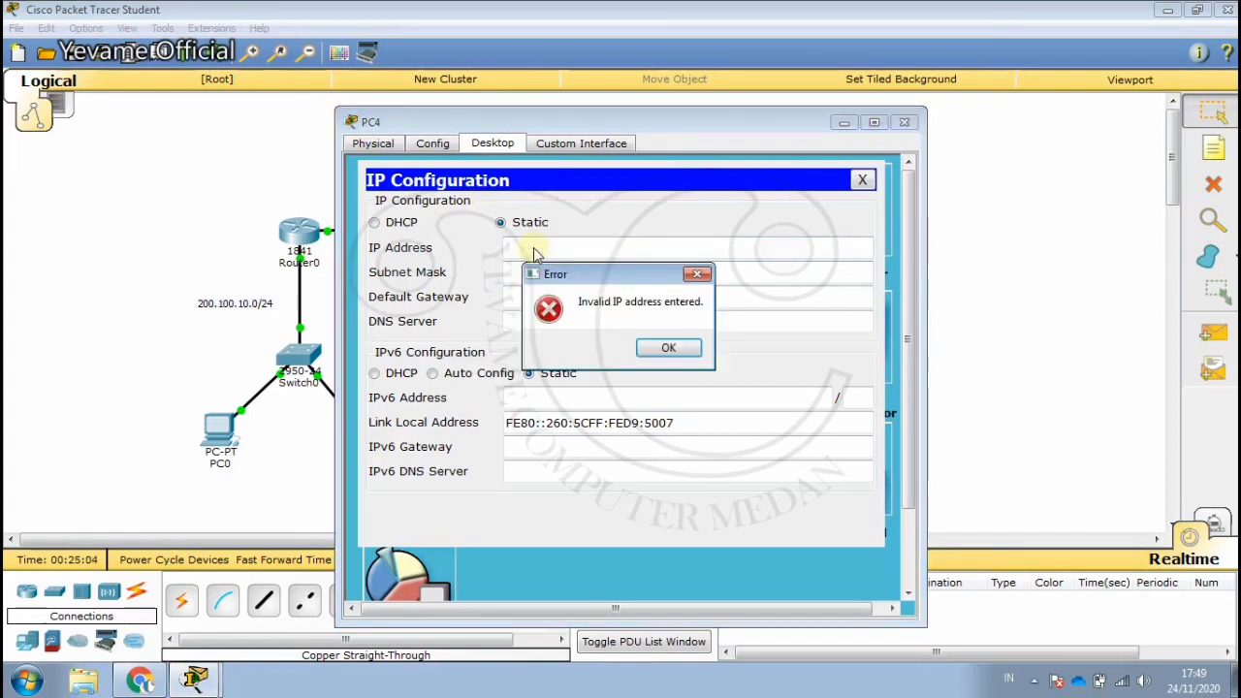
left_click(666, 351)
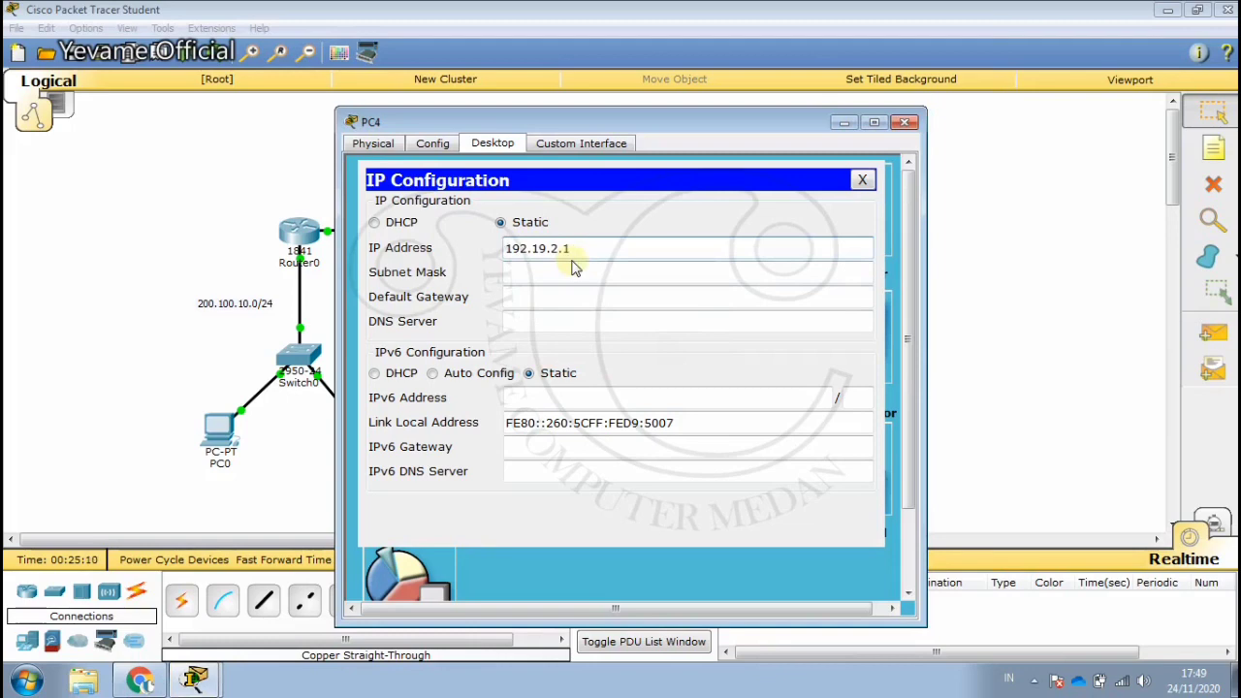
left_click(541, 272)
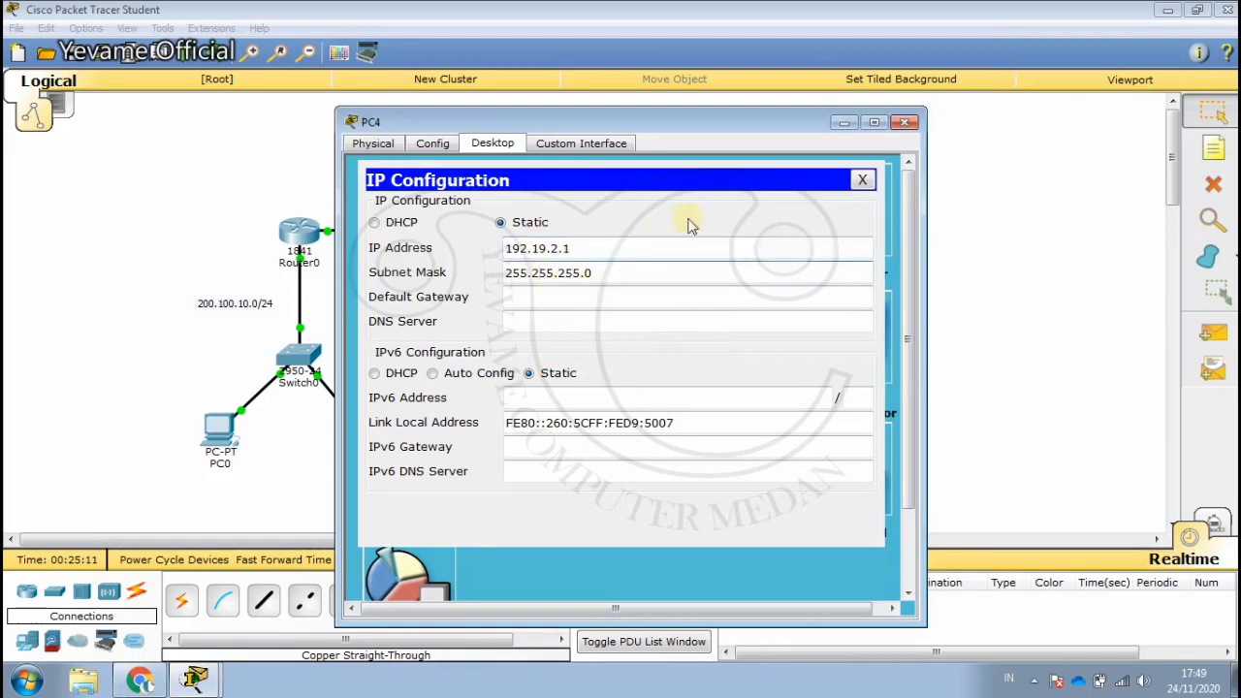
left_click(862, 180)
left_click(904, 122)
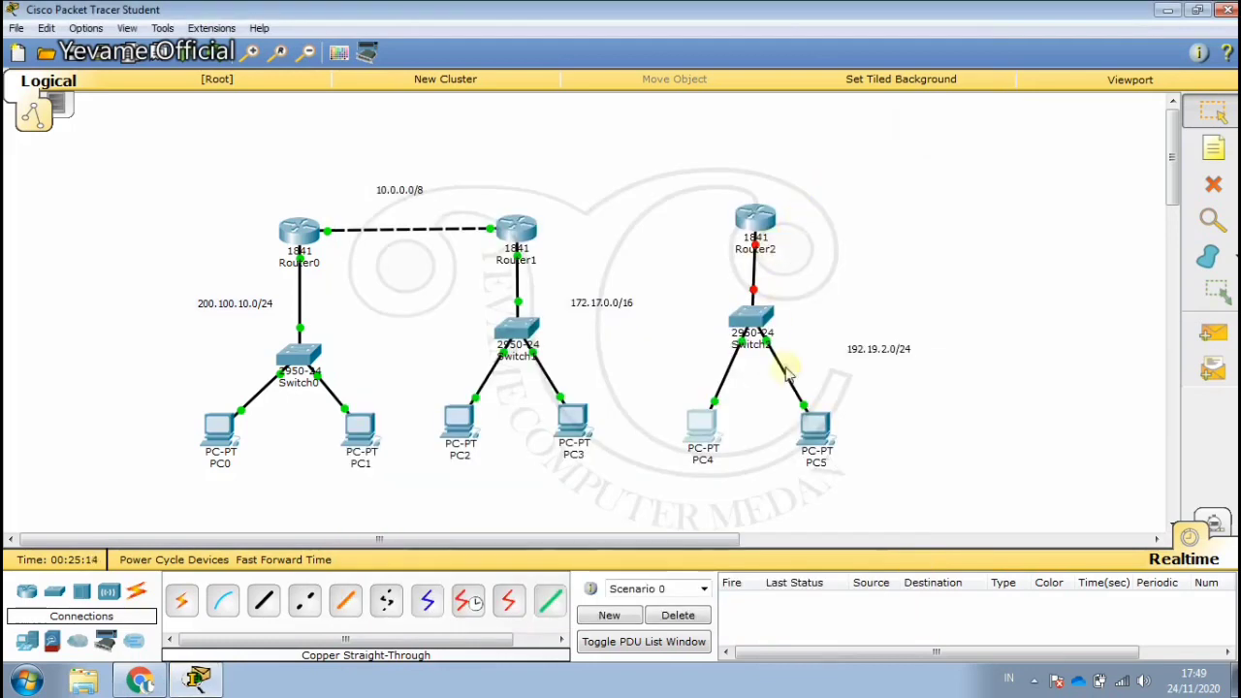
Step: Give PC5 the static IP address 192.19.2.2 with subnet mask 255.255.255.0 and close its window
left_click(811, 422)
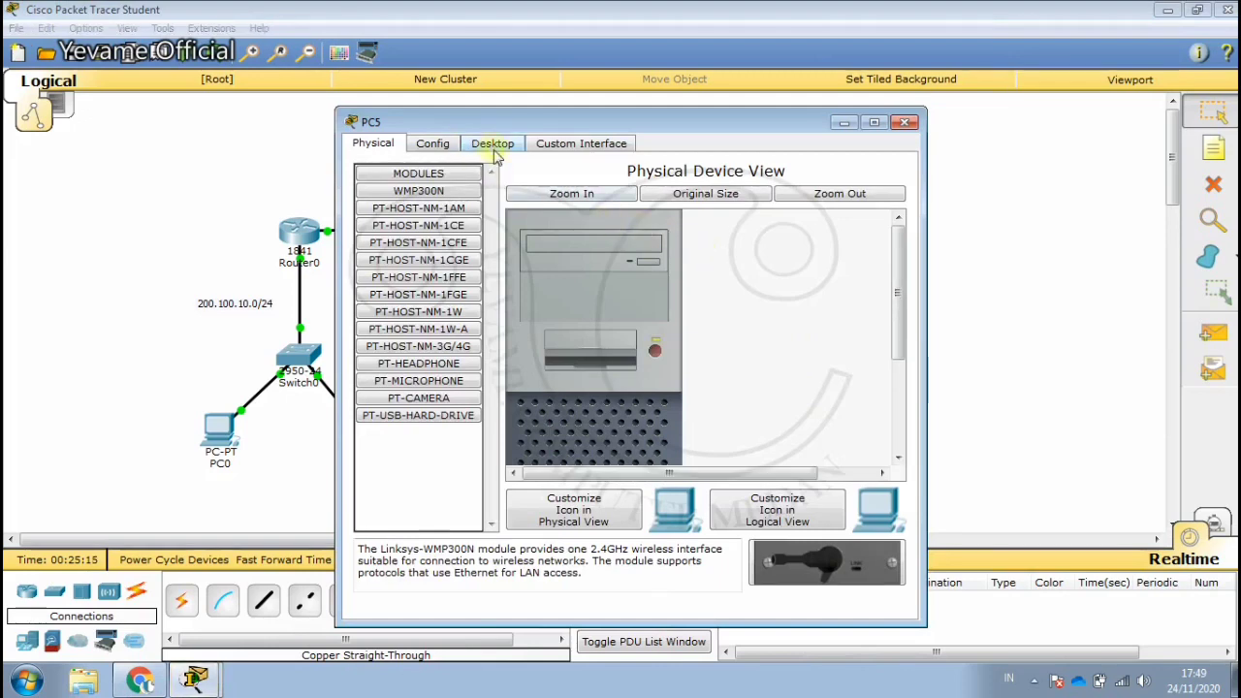
left_click(491, 145)
left_click(427, 208)
left_click(540, 247)
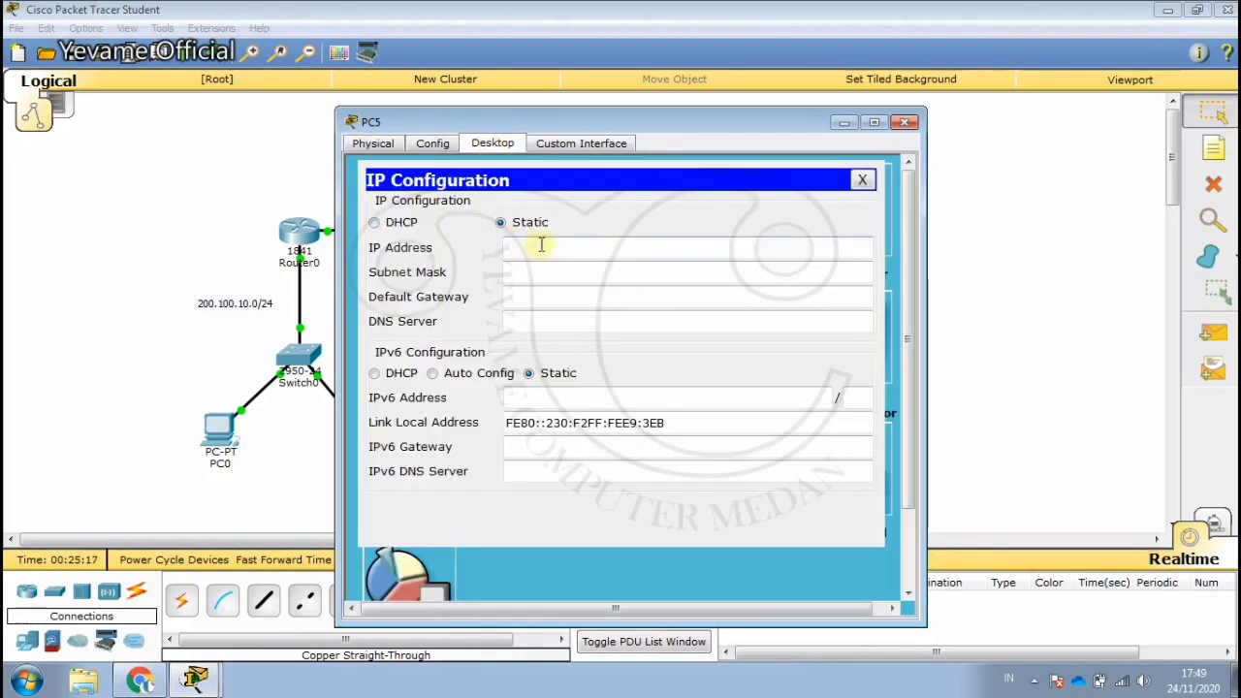
type("192.10.2.")
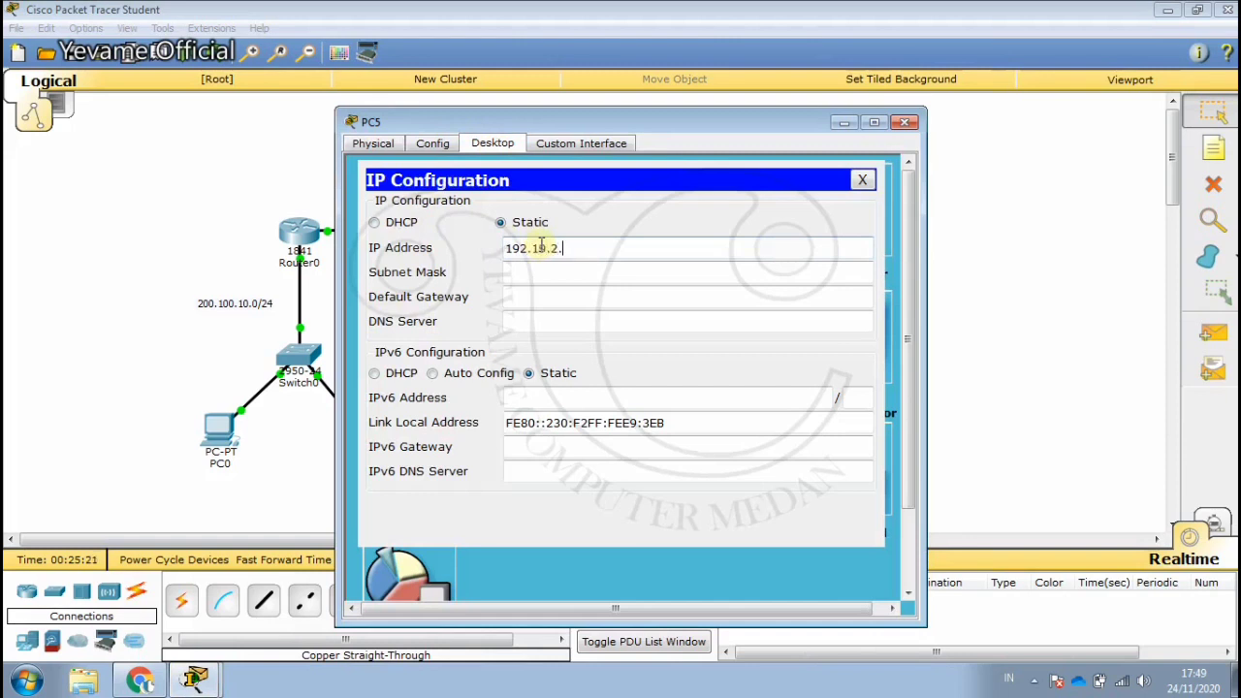
type("16.2.2")
key("Tab")
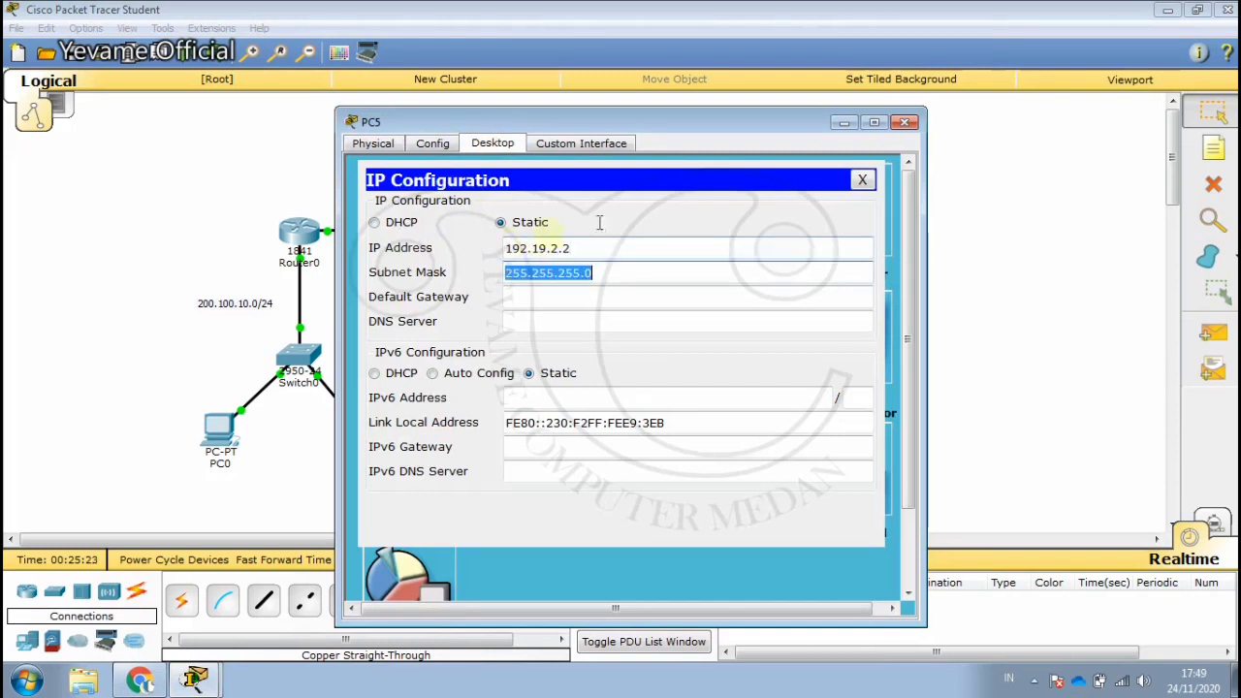
left_click(861, 179)
left_click(904, 123)
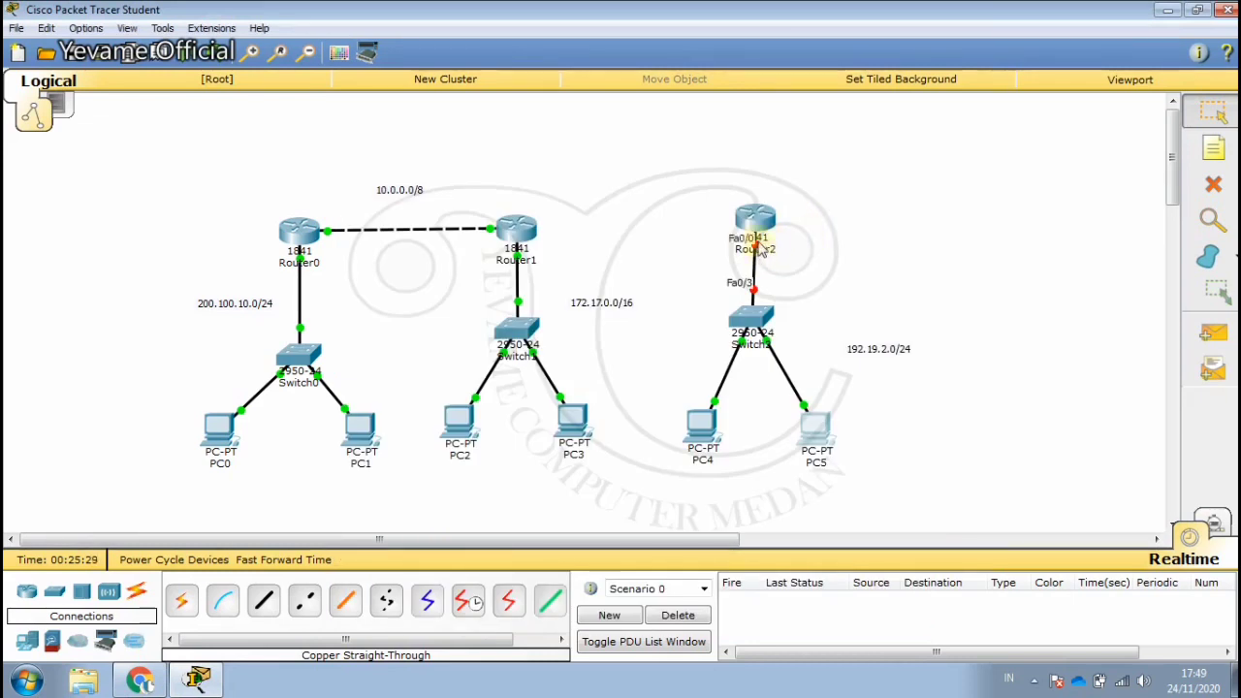
Step: Open Router2's command line interface and enter privileged EXEC mode with the en command
left_click(762, 245)
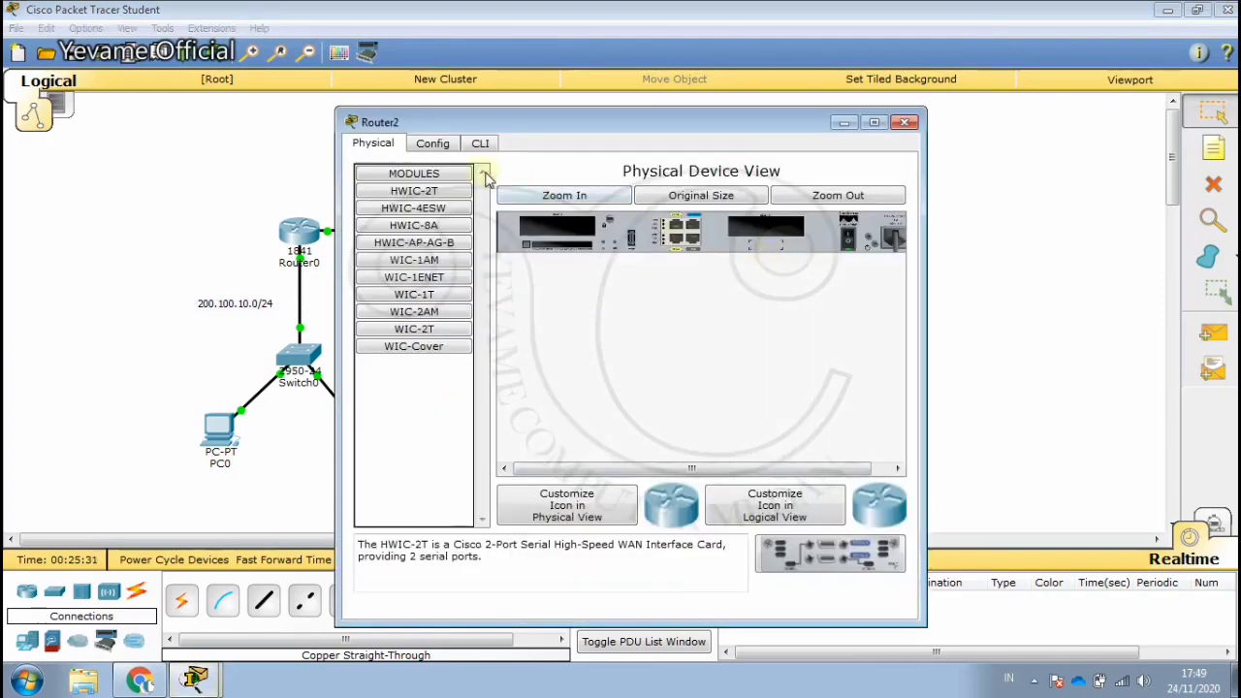
left_click(437, 143)
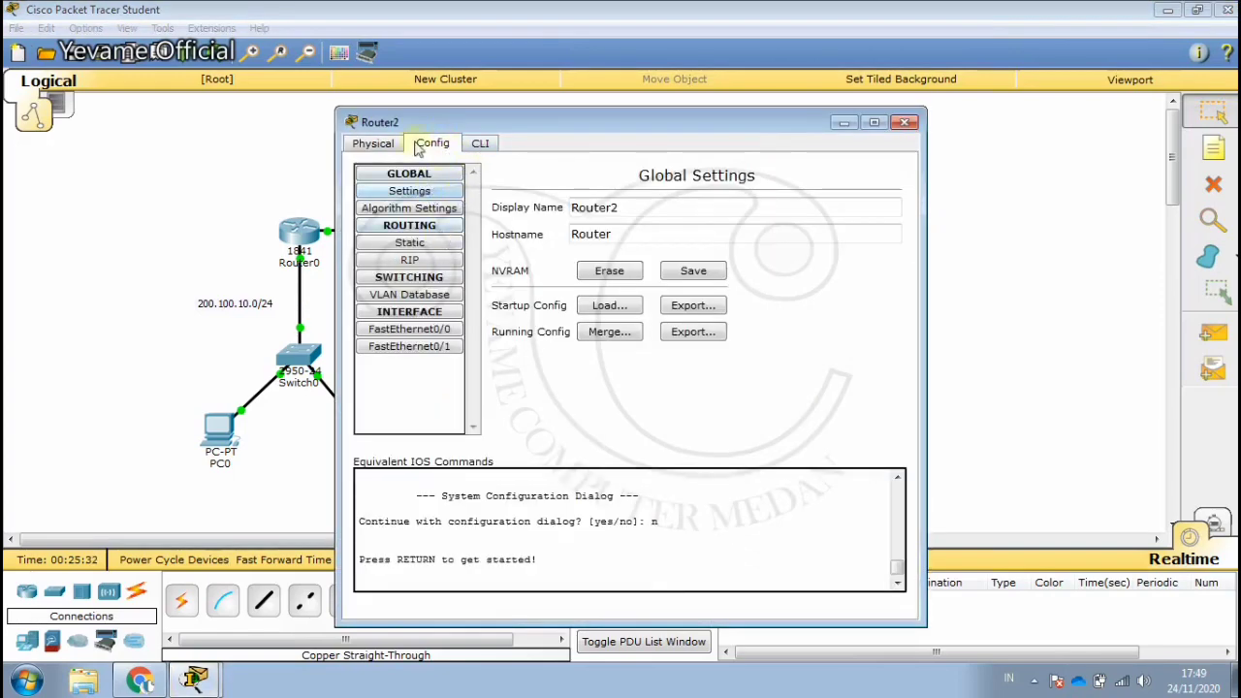
left_click(479, 143)
key("Return")
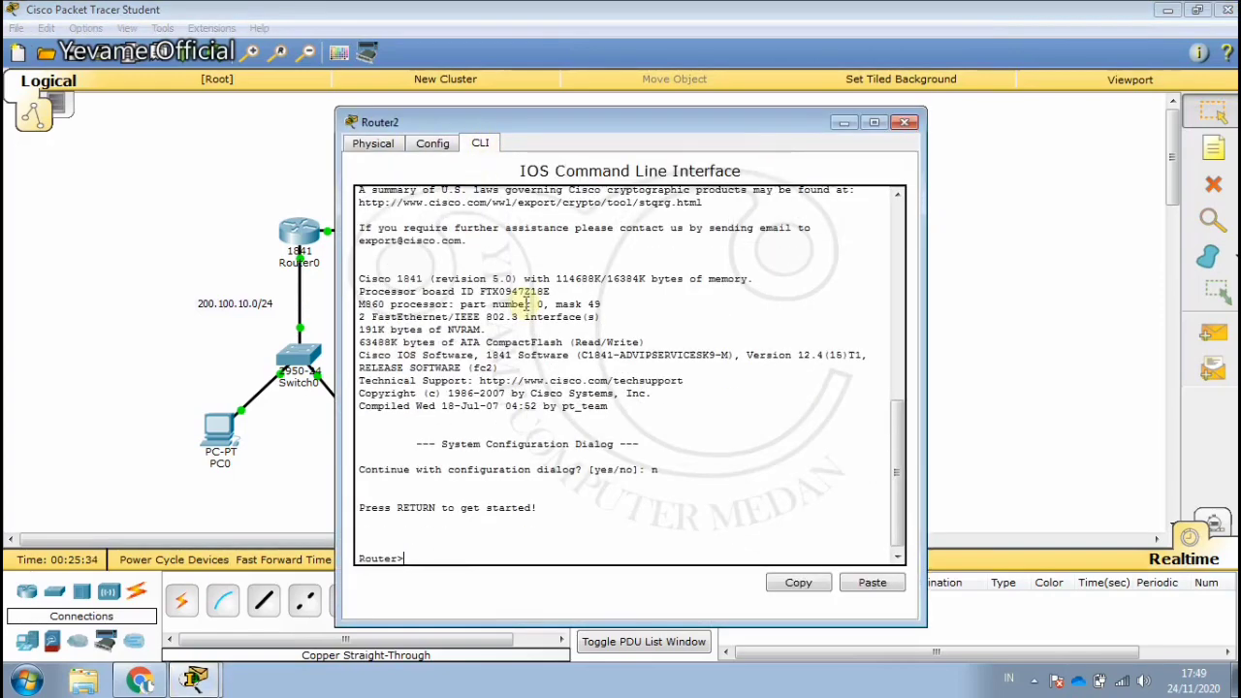
type("en")
key("Return")
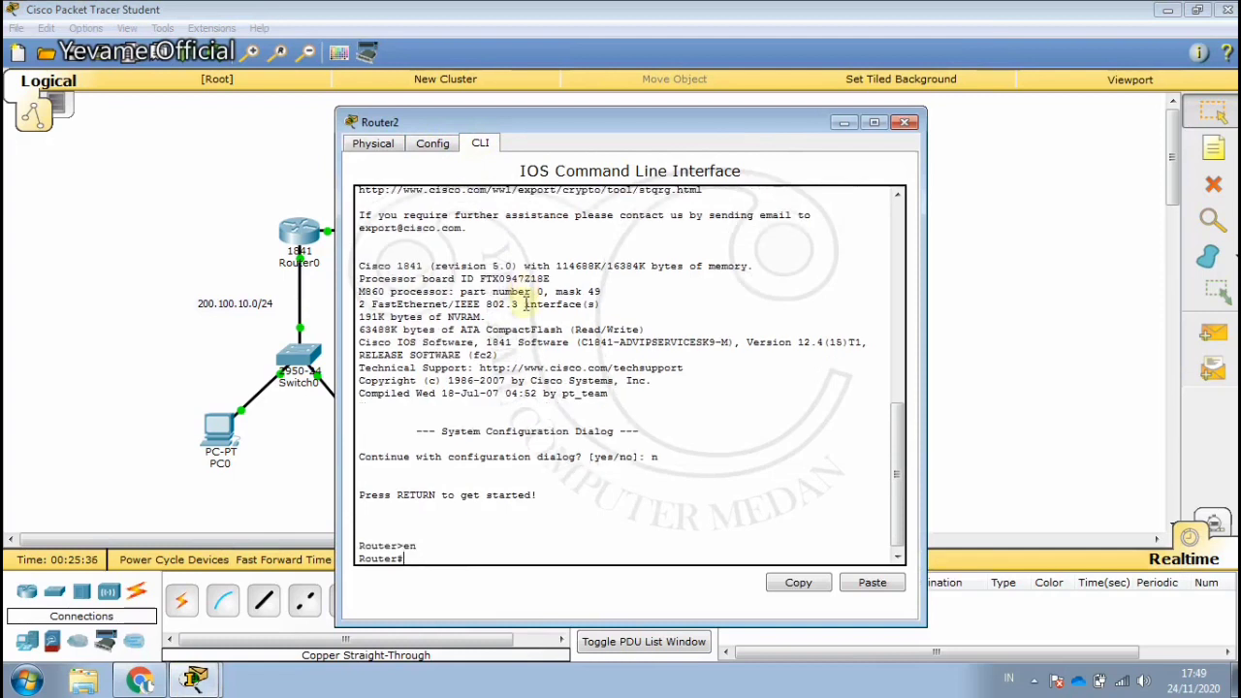
Step: Configure Router2's fa0/0 interface with IP address 192.19.2.3 and mask 255.255.255.0, enable it with no sh, and close the window
type("conf t")
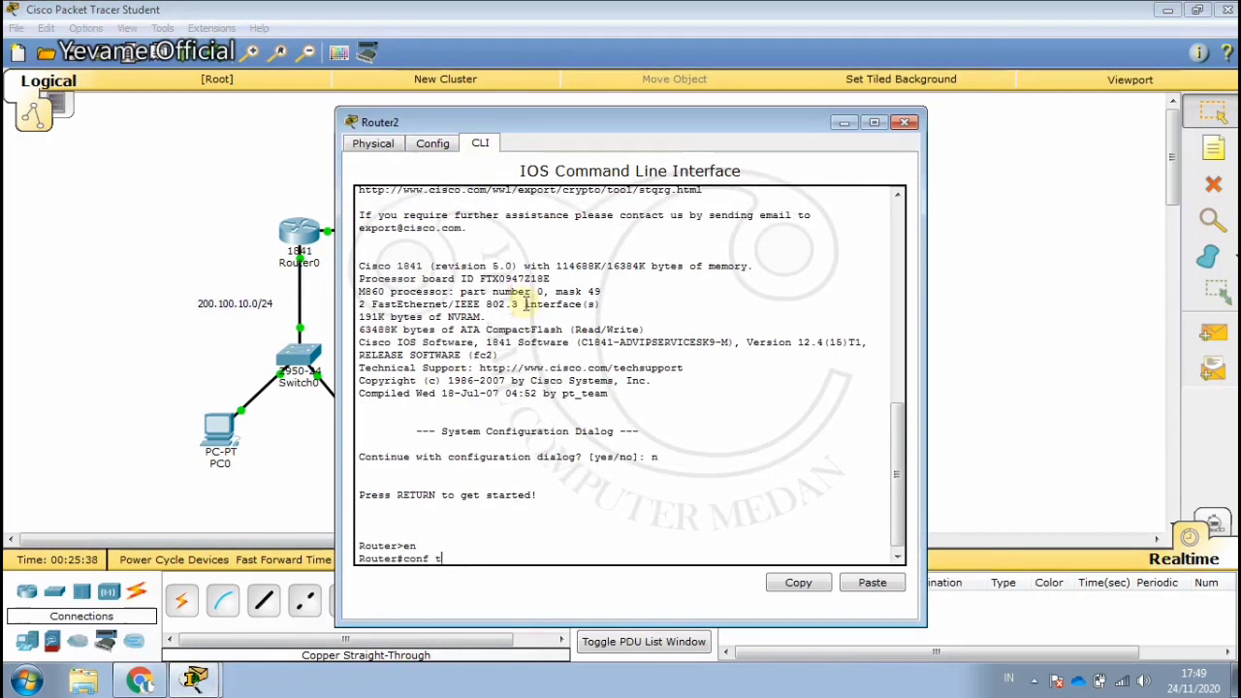
key("Return")
type("in")
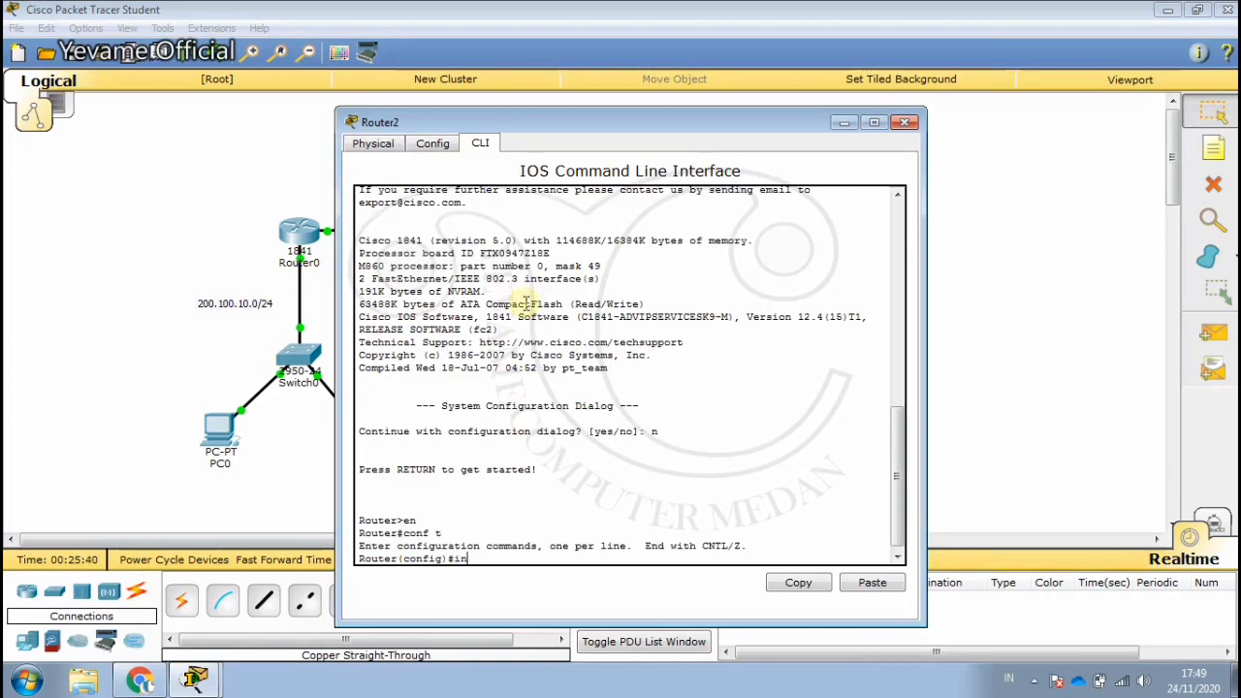
type("t fa0/0")
key("Return")
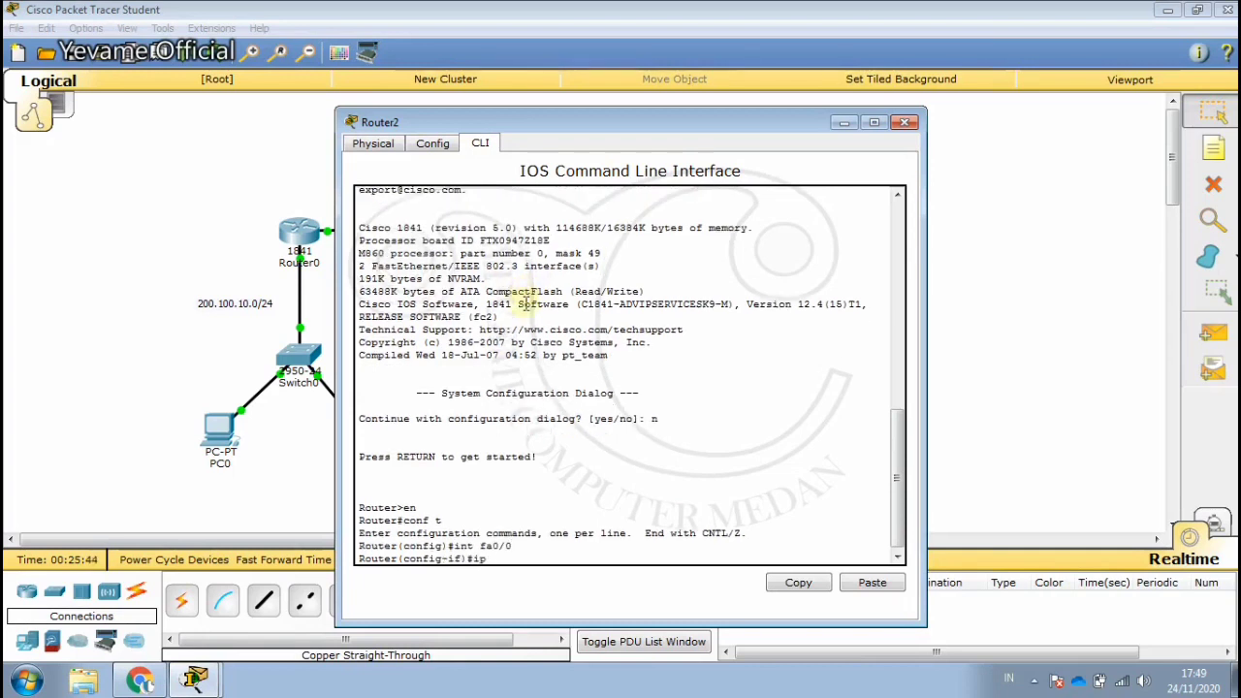
type("ip add ")
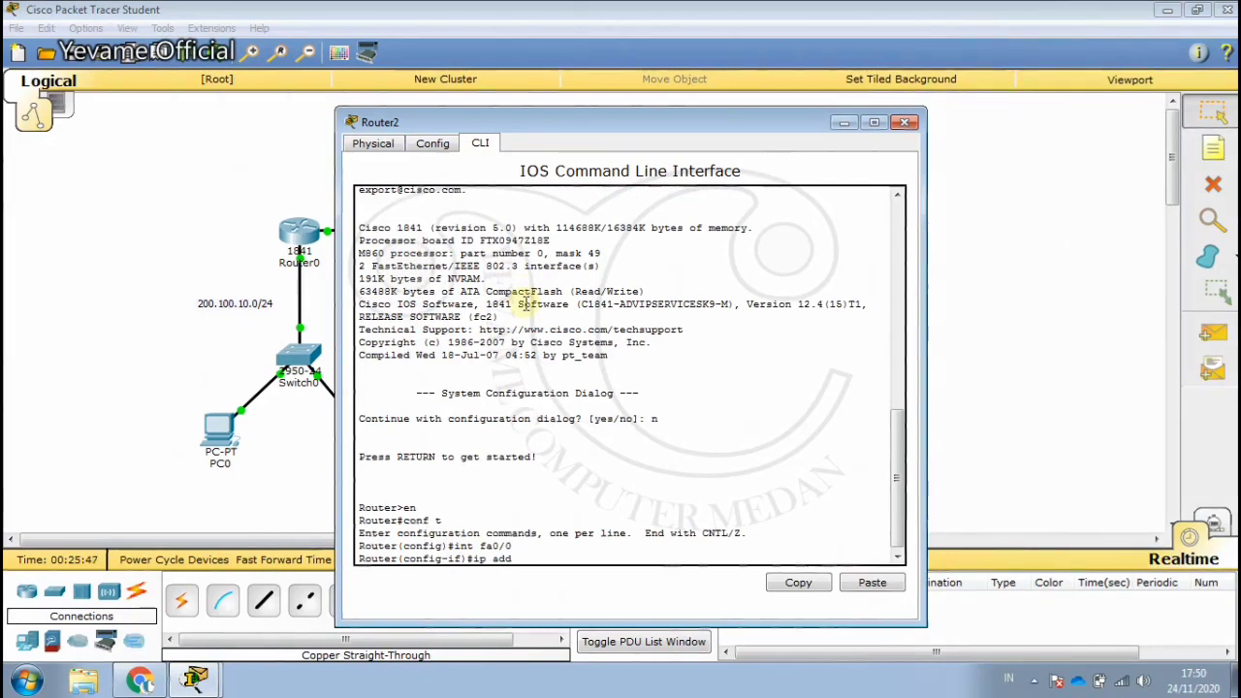
type("1")
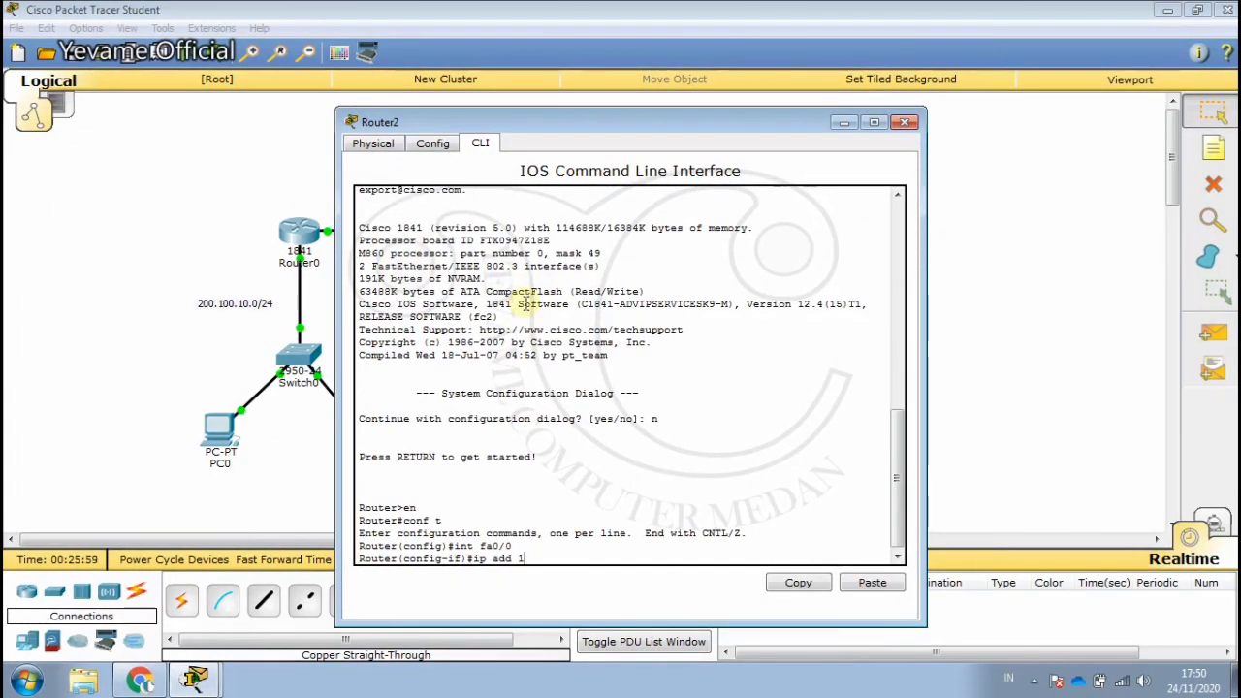
type("92.19.2.3 255.2")
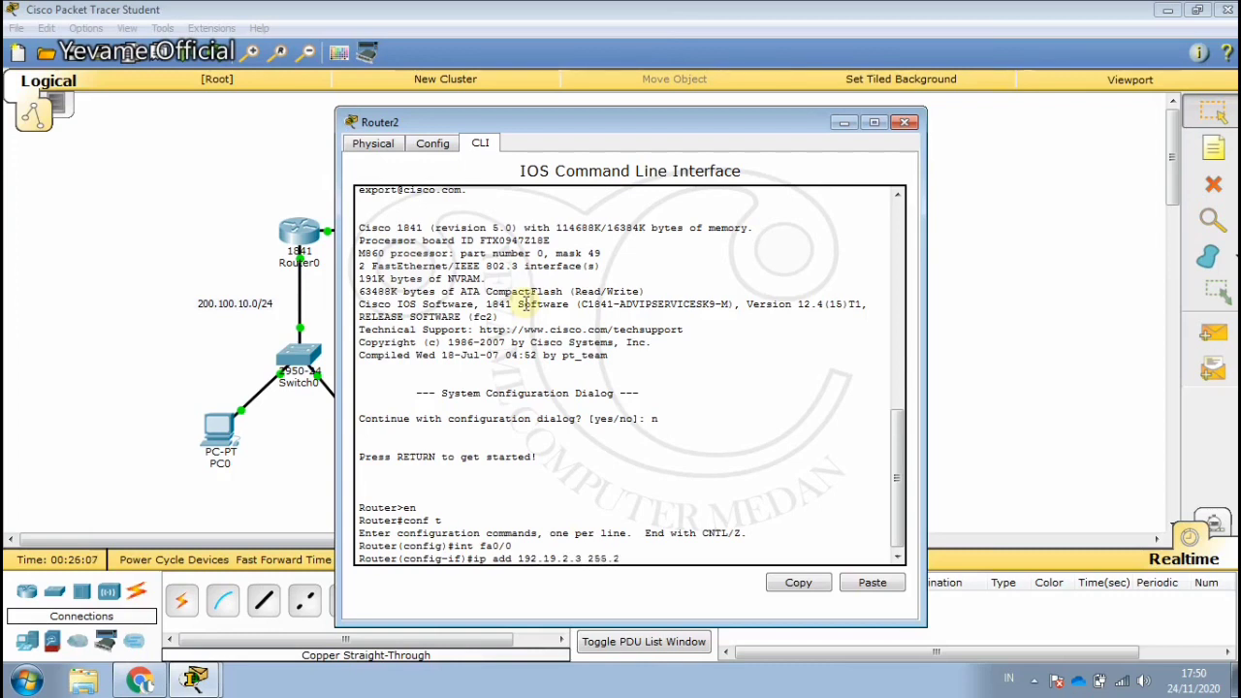
type(".0")
key("Return")
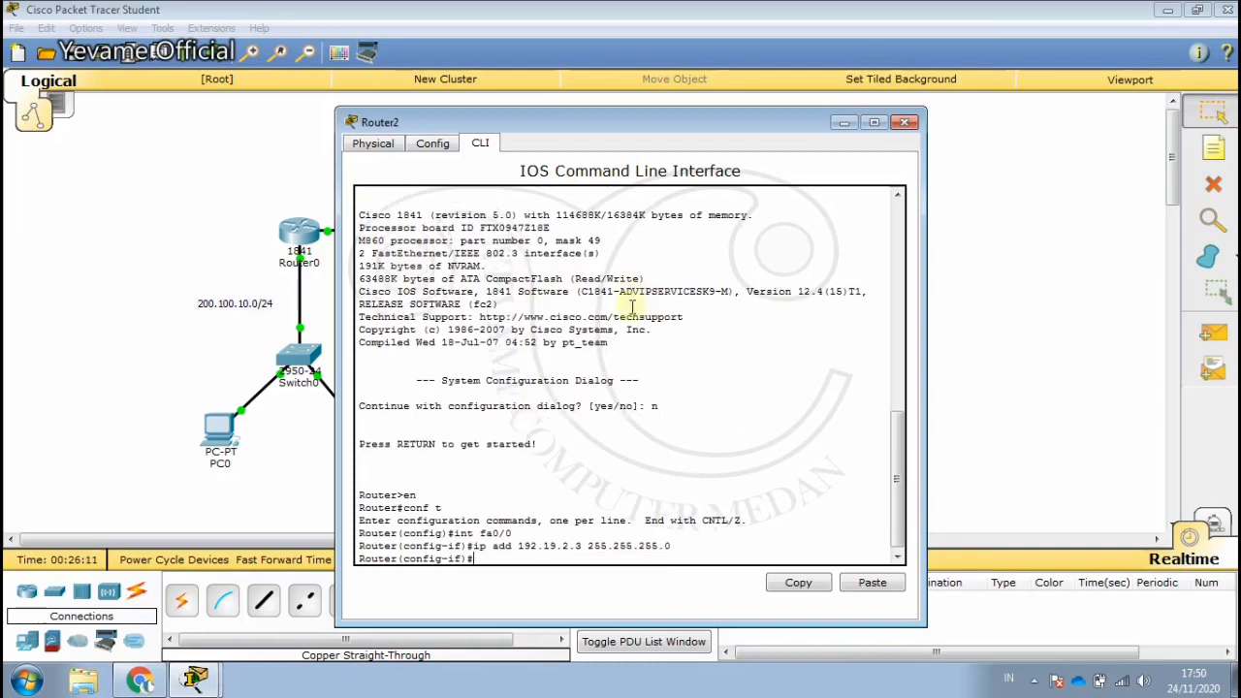
key("Return")
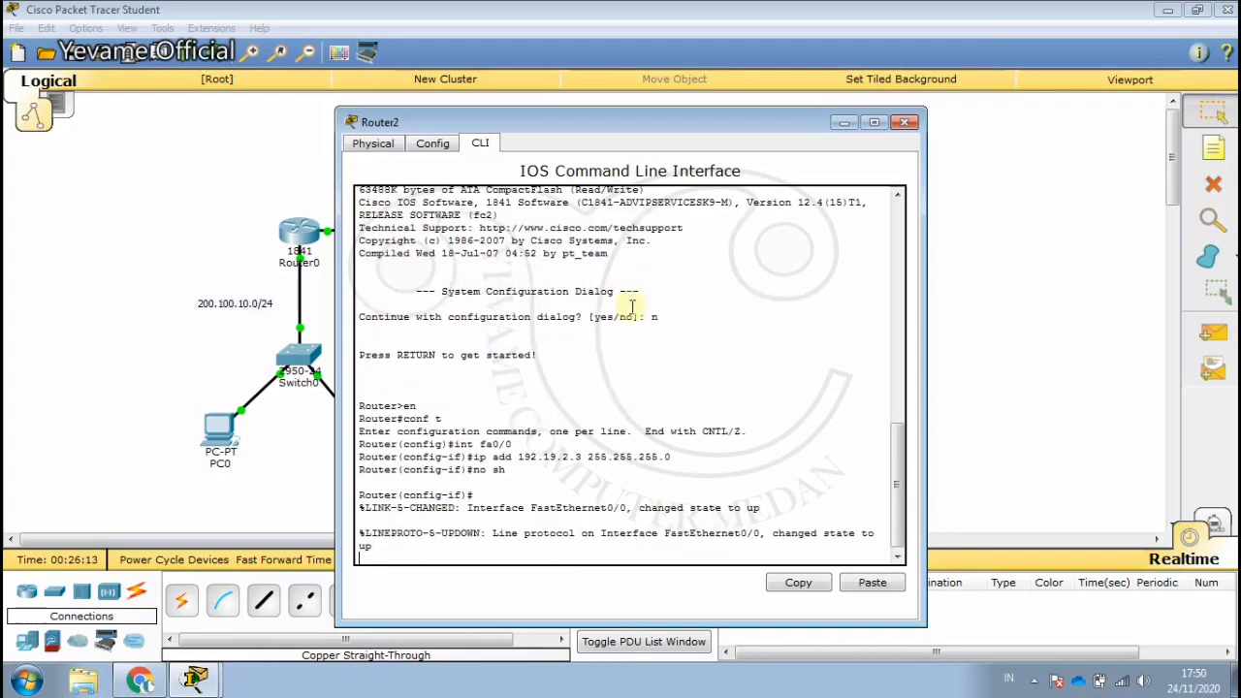
left_click(904, 122)
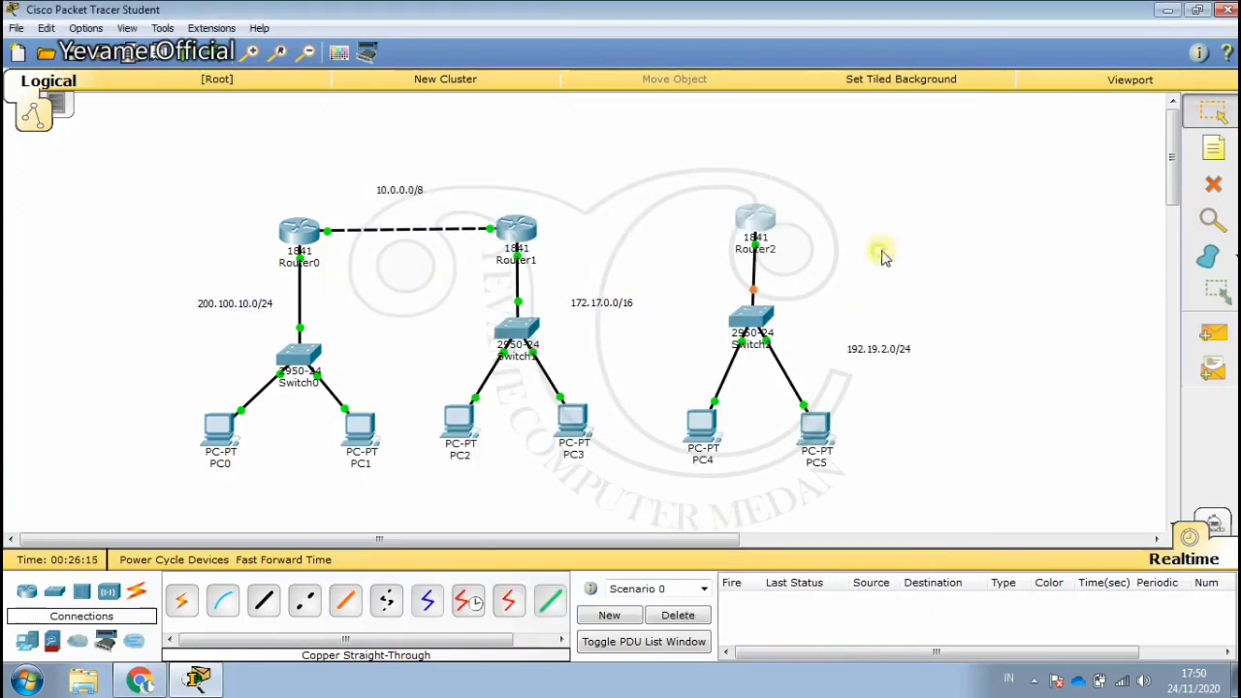
Step: Move Router2 slightly down so it lines up with Router1
left_click_drag(756, 223, 761, 234)
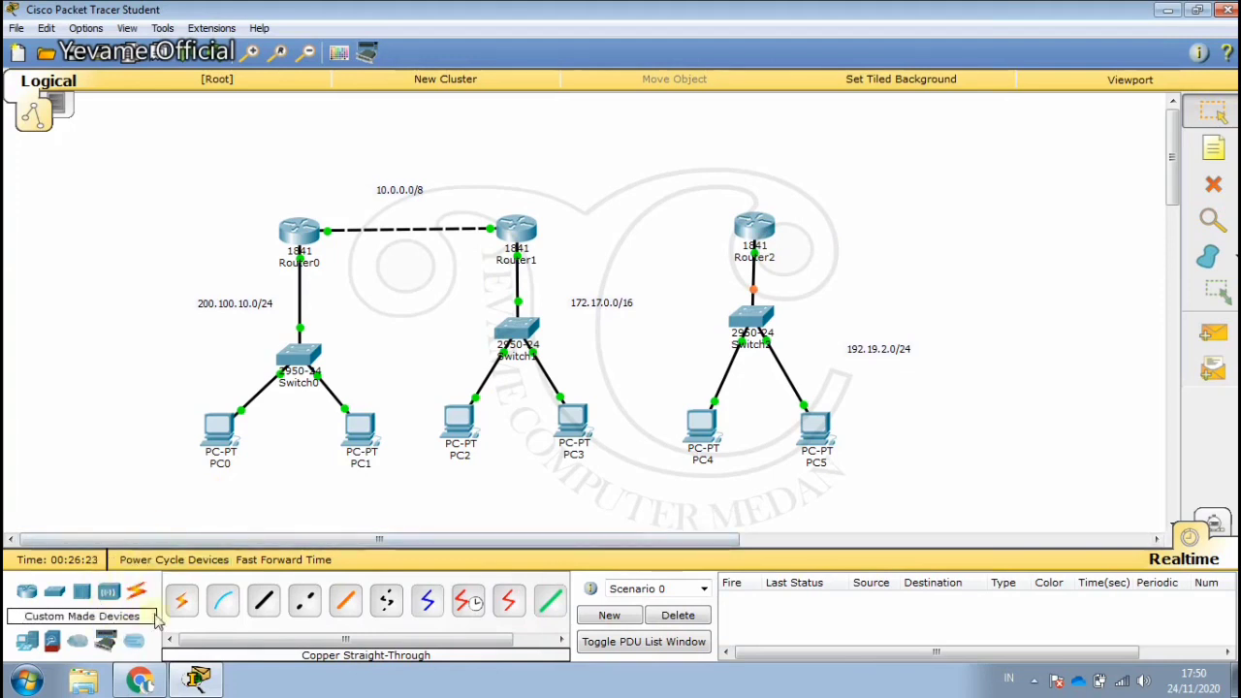
left_click(264, 601)
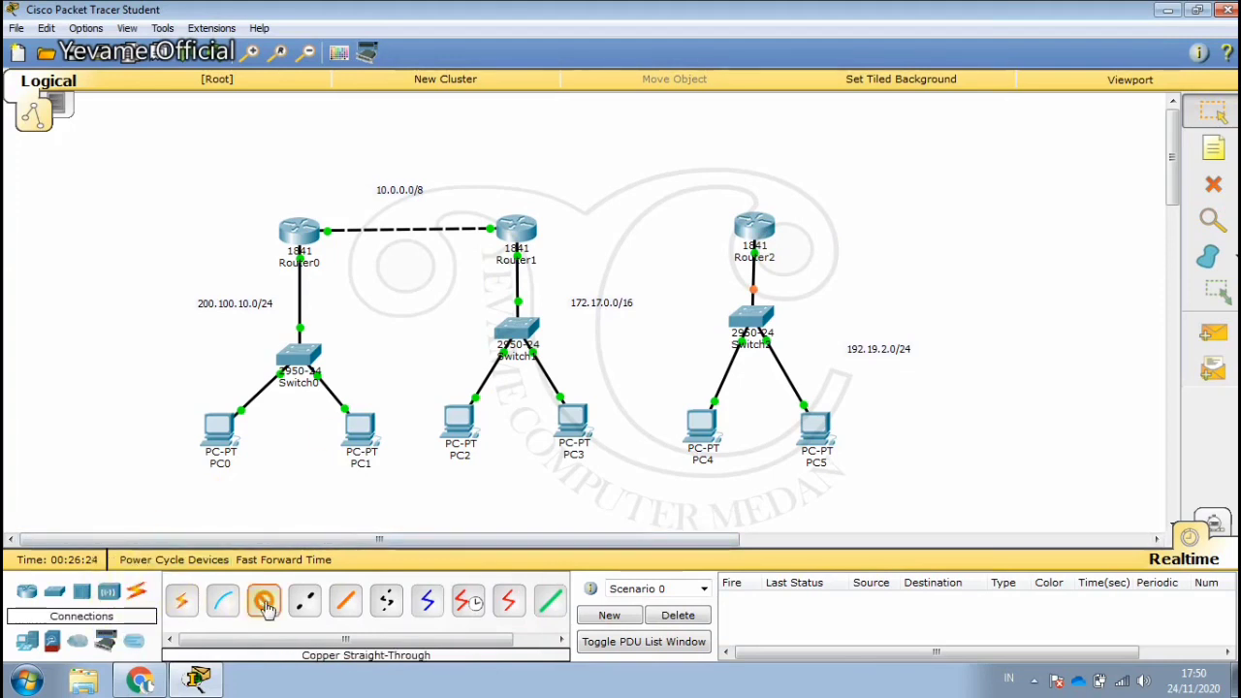
left_click(523, 225)
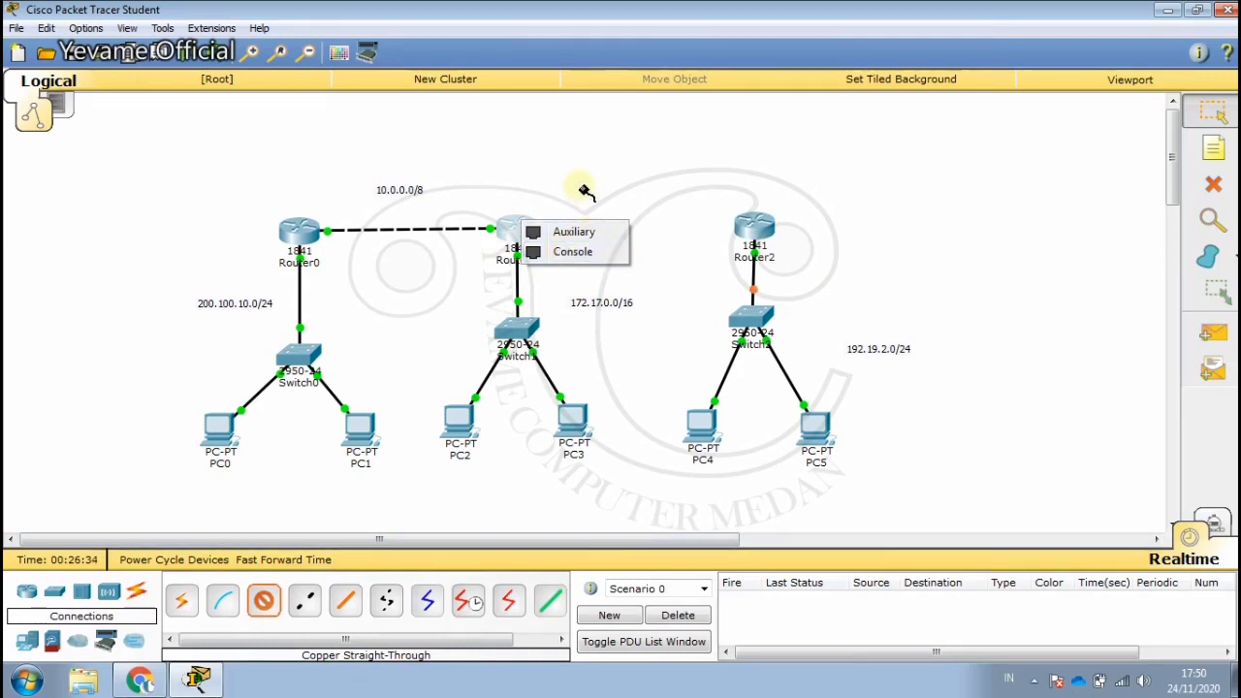
left_click(1208, 114)
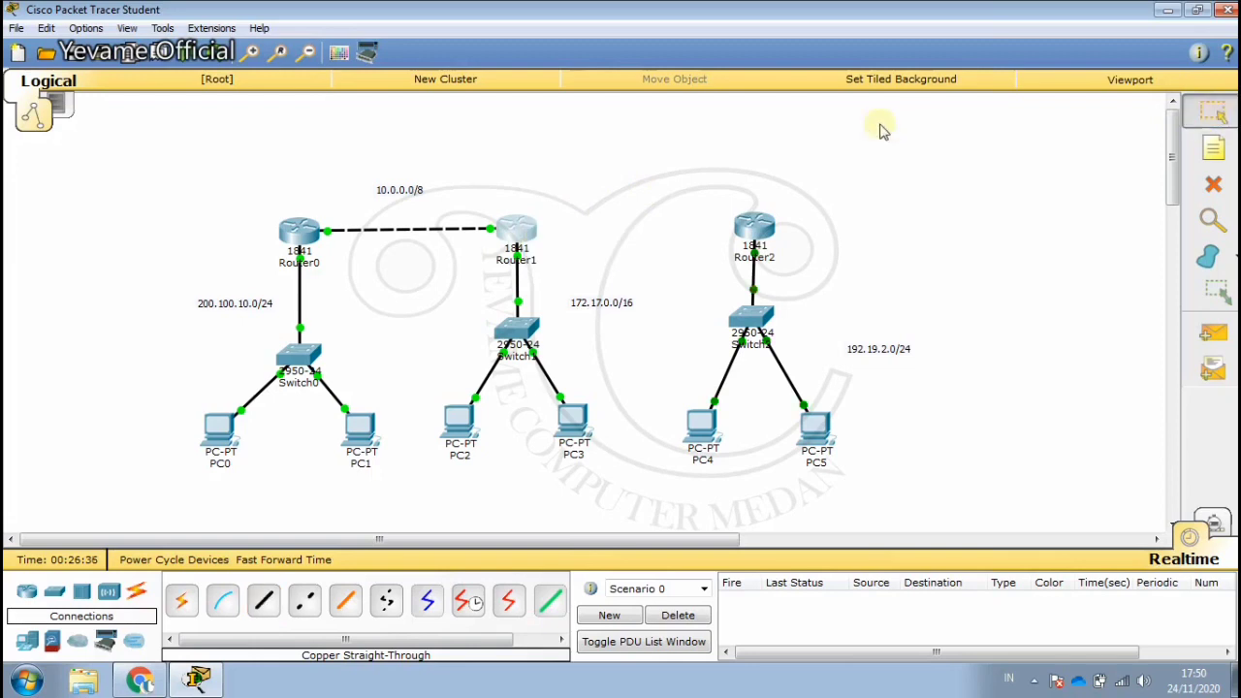
Step: Install a WIC-1ENET module in Router1's first empty slot, switching its power off for the installation and on again, and close the window
left_click(516, 225)
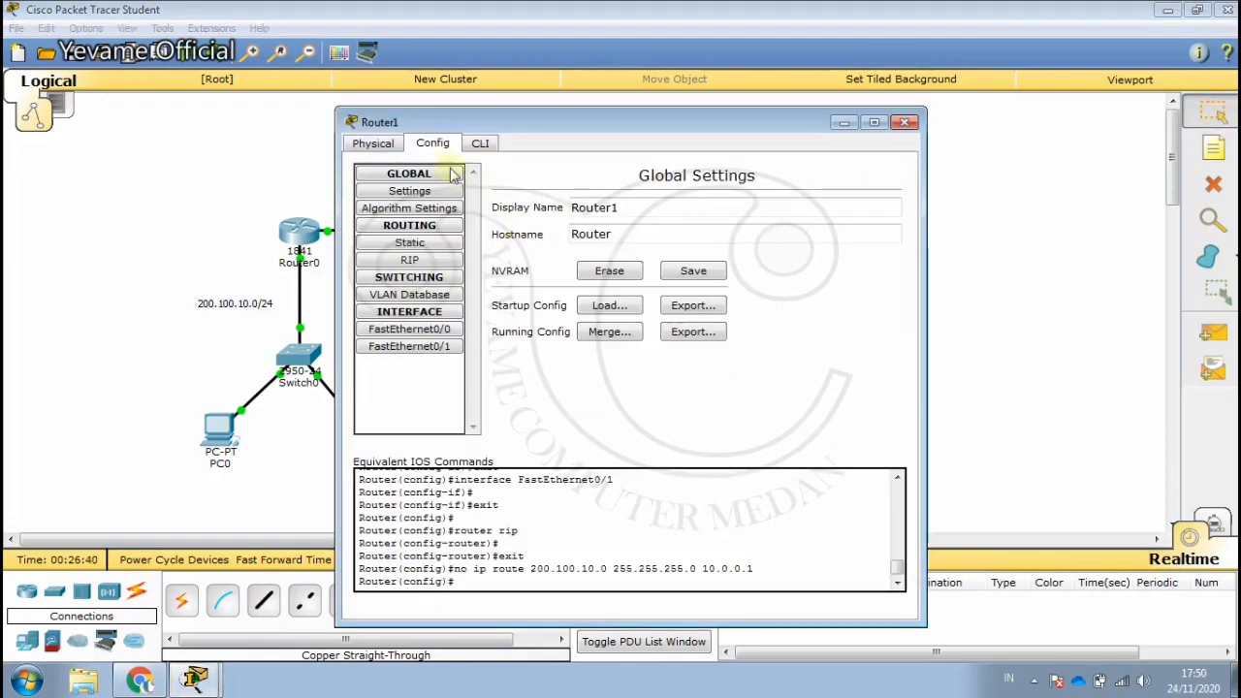
left_click(903, 122)
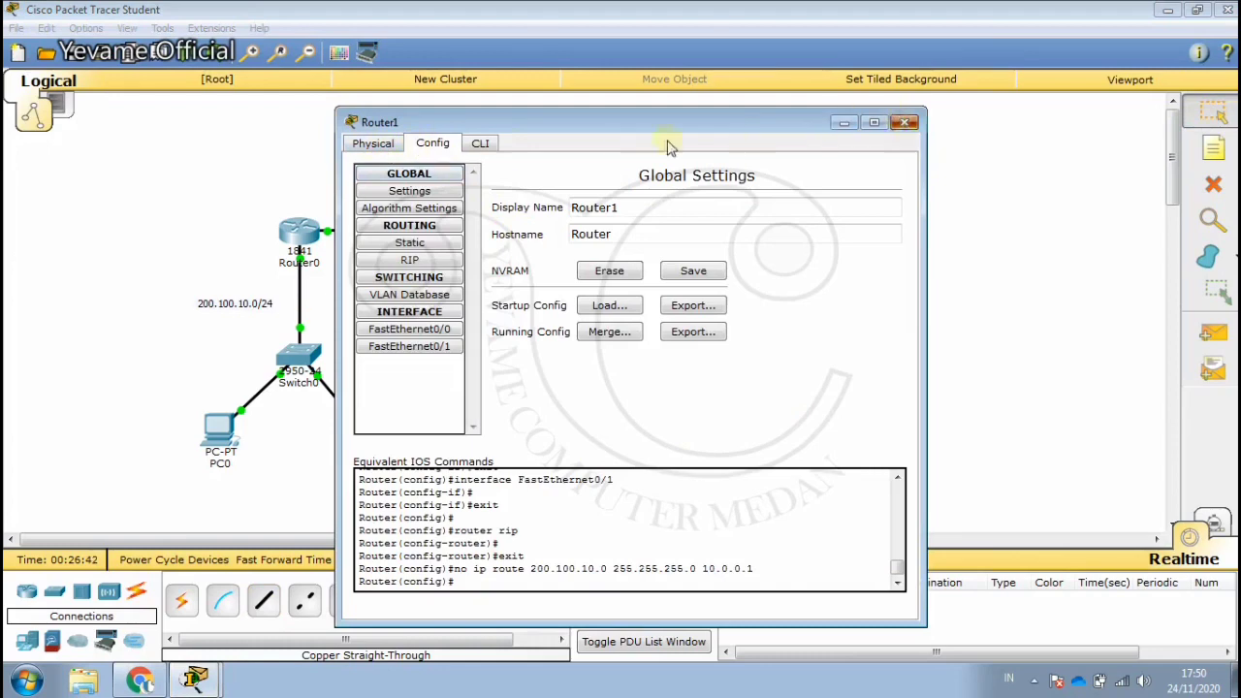
left_click(526, 236)
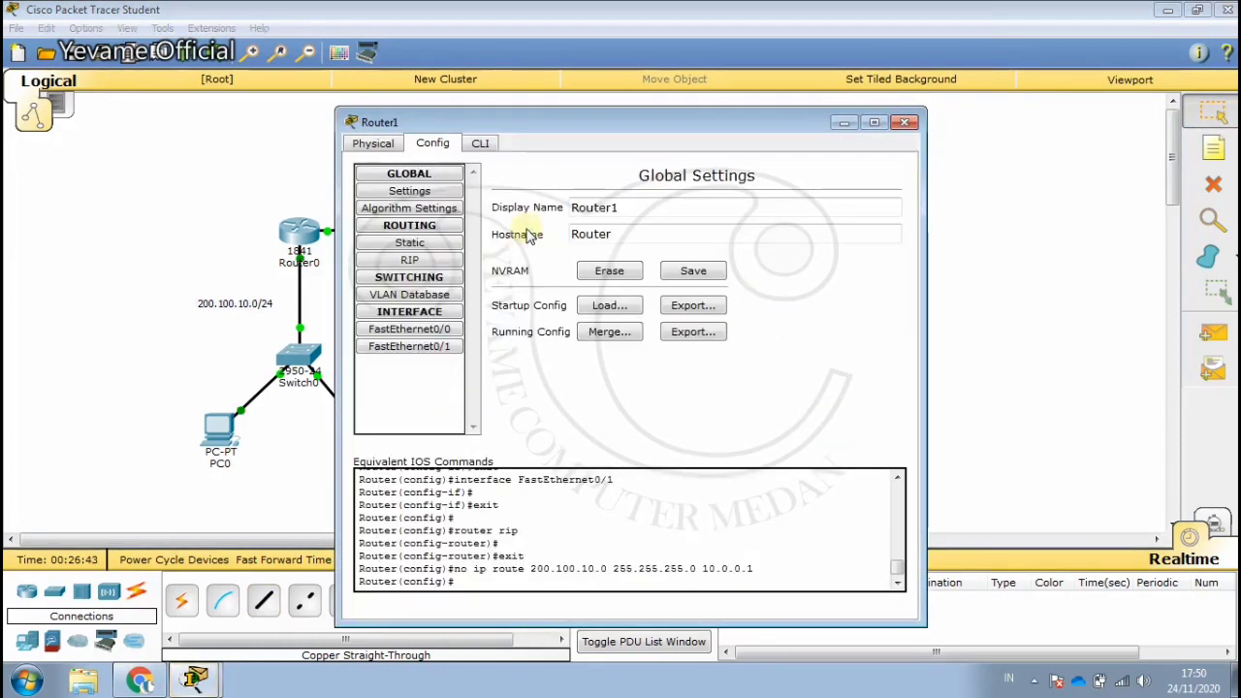
left_click(395, 147)
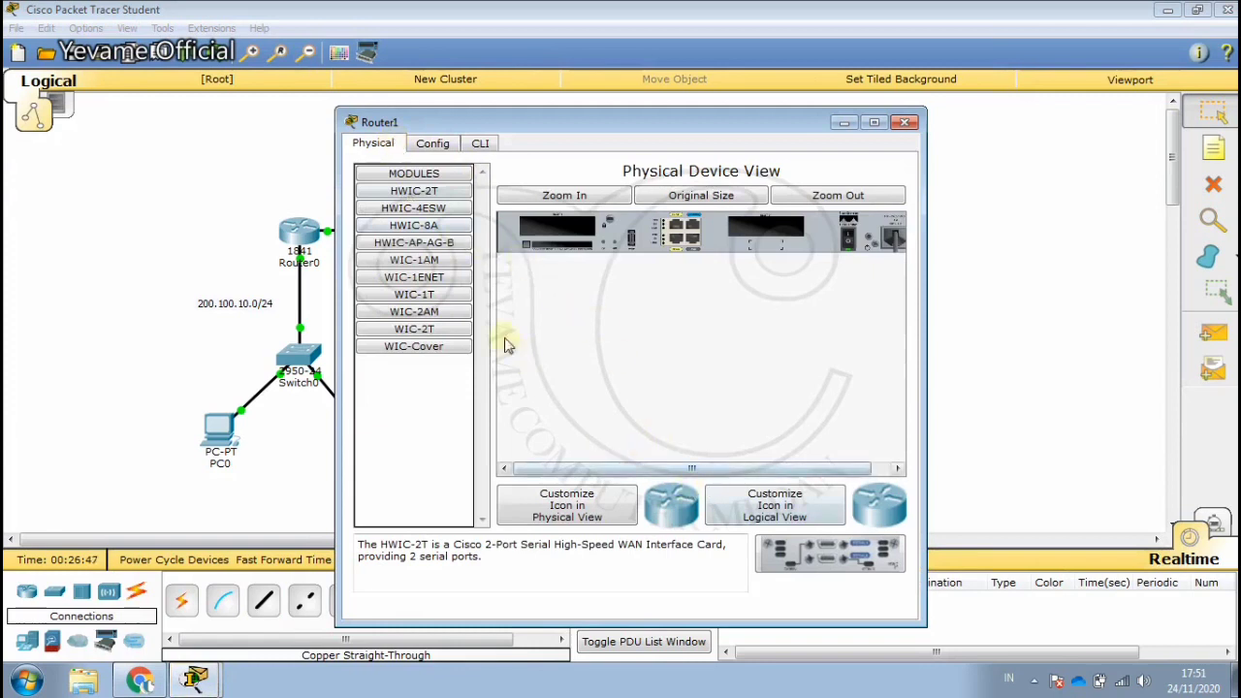
left_click(423, 281)
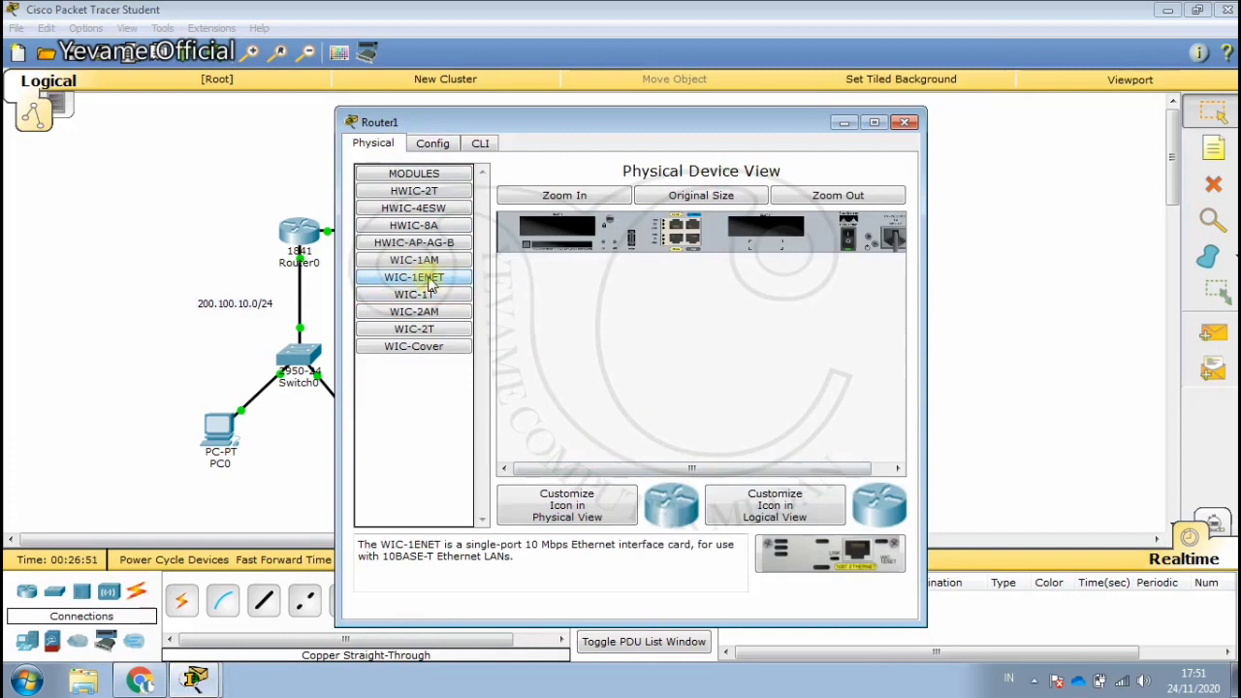
left_click(850, 247)
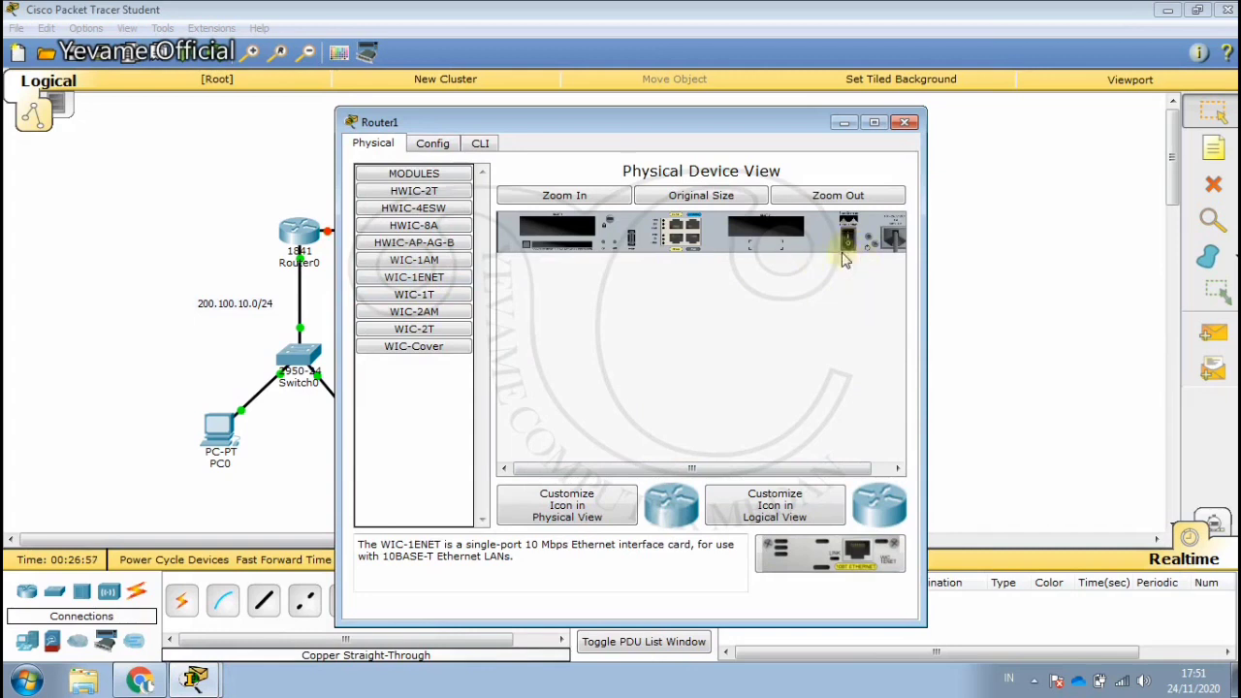
left_click_drag(855, 557, 570, 230)
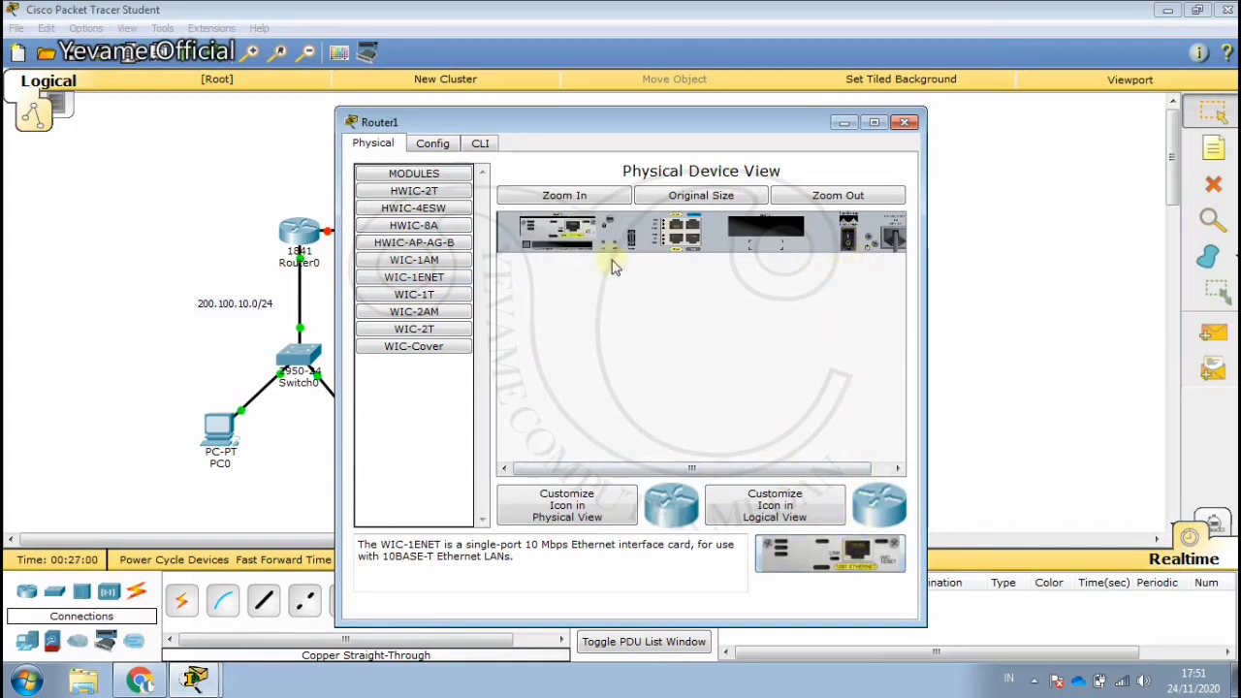
left_click(850, 247)
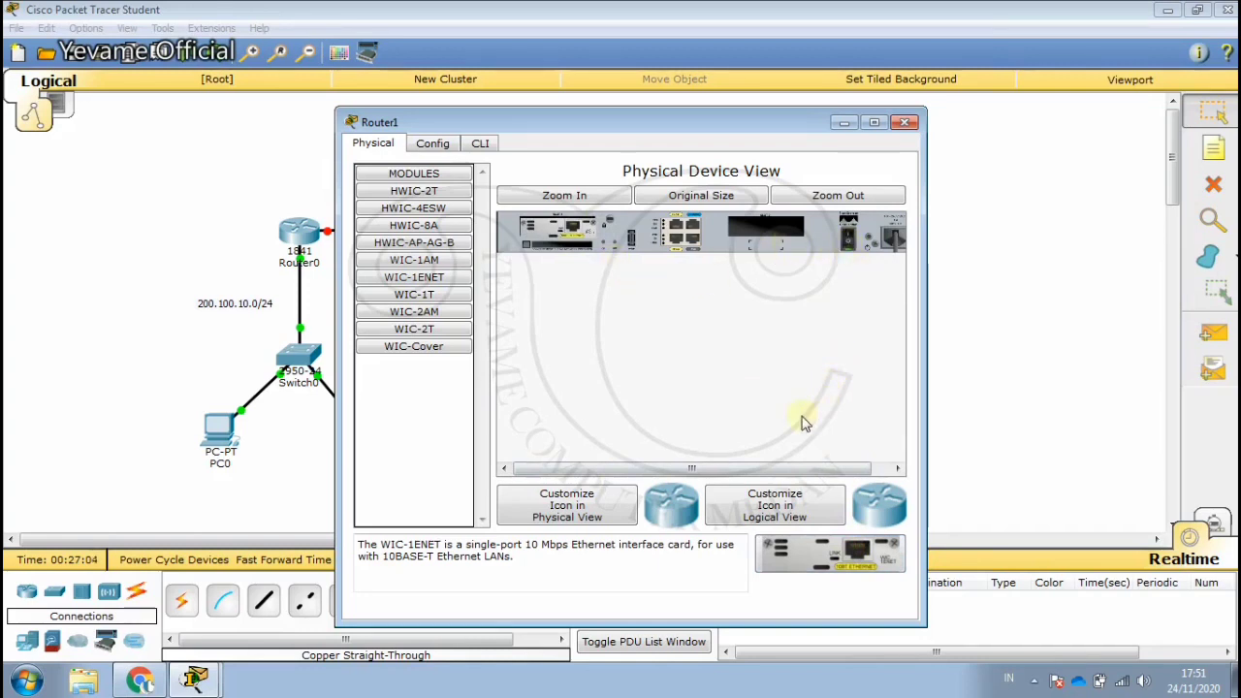
mouse_move(422, 278)
left_mouse_down()
mouse_move(676, 239)
mouse_move(651, 253)
mouse_move(405, 280)
left_mouse_up()
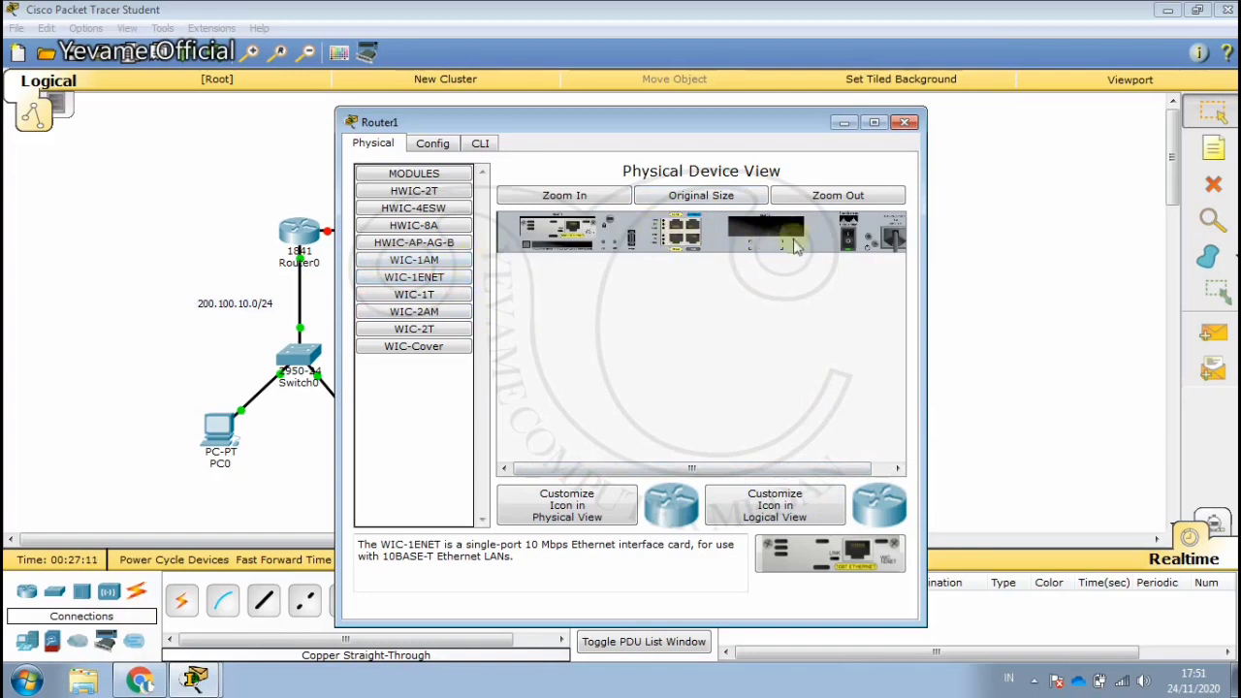
left_click(905, 123)
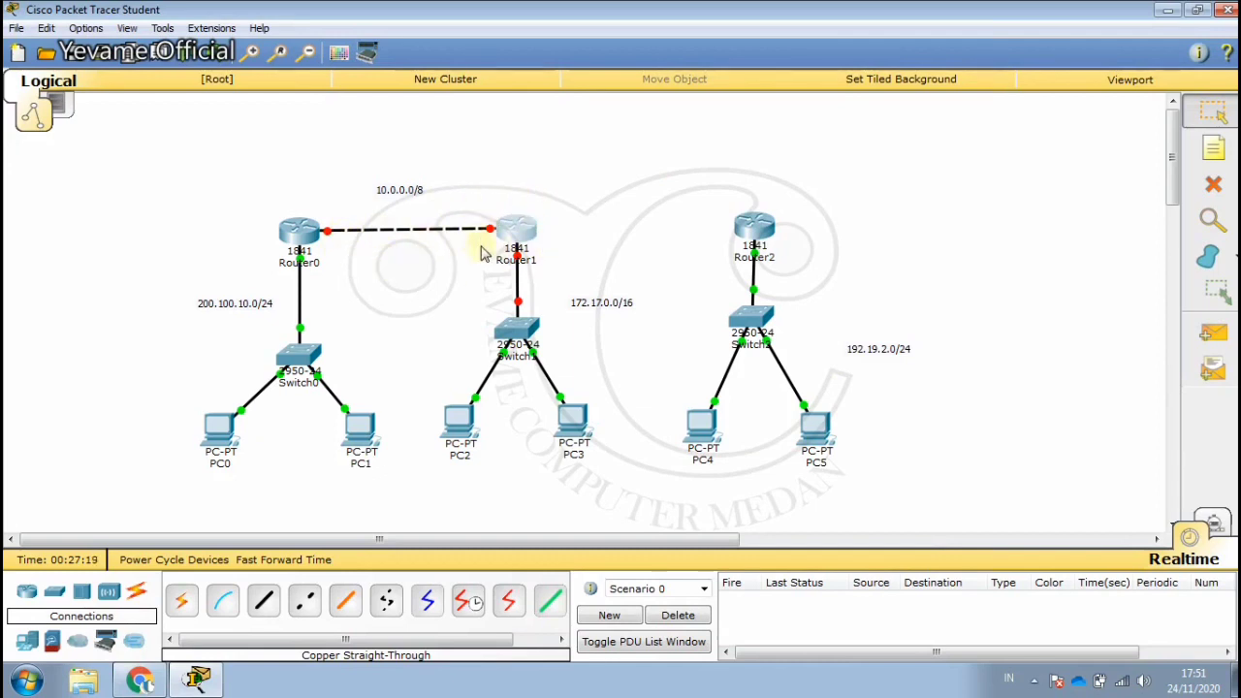
Step: Connect Router1's Ethernet0/1/0 port to Router2's FastEthernet0/1 port with a Copper Cross-Over cable
mouse_move(511, 232)
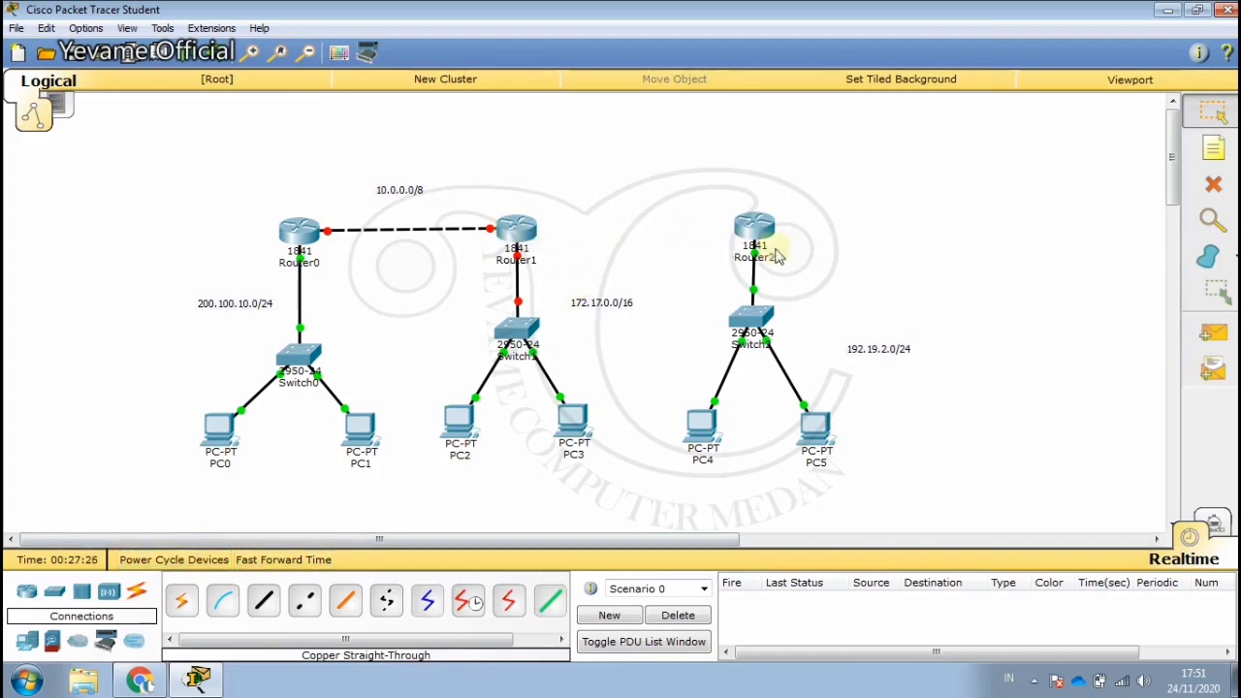
left_click(306, 606)
left_click(512, 227)
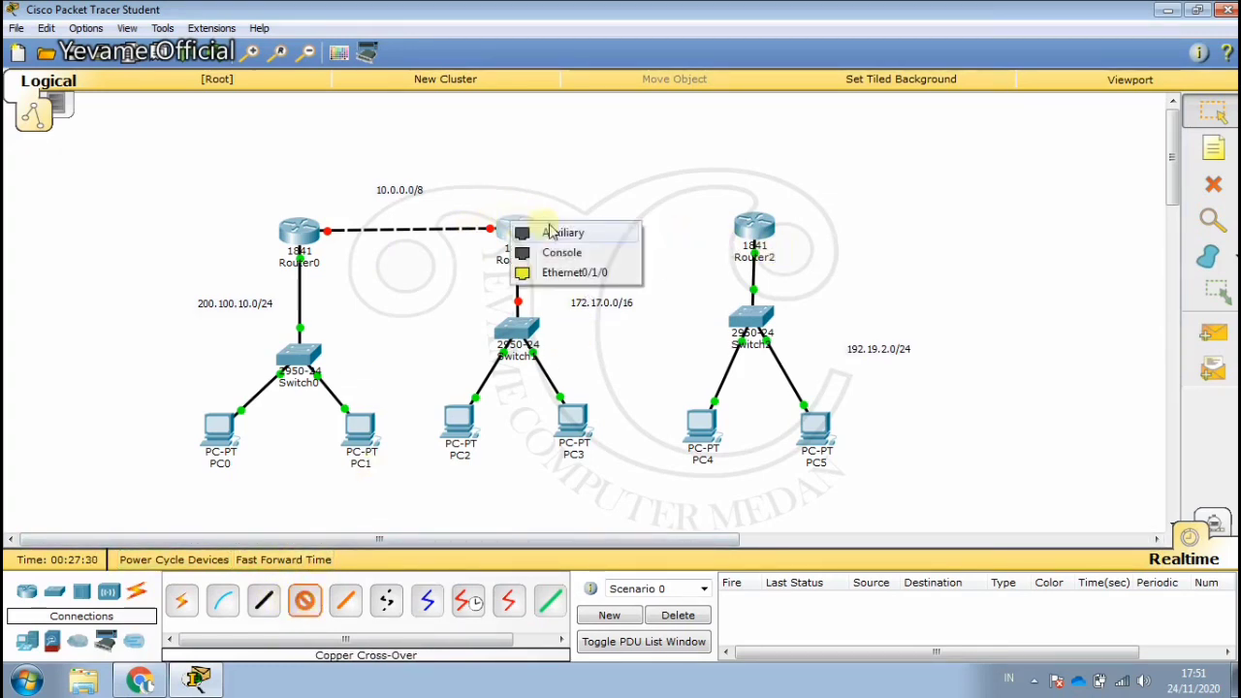
left_click(610, 275)
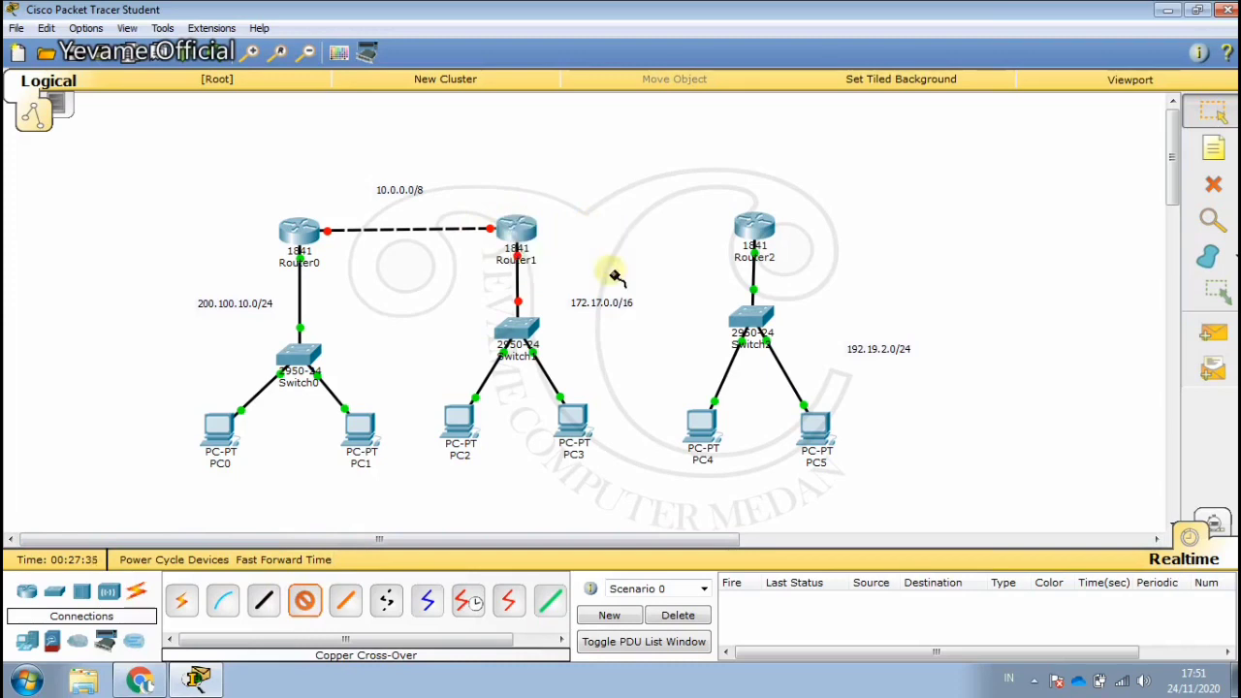
left_click(758, 230)
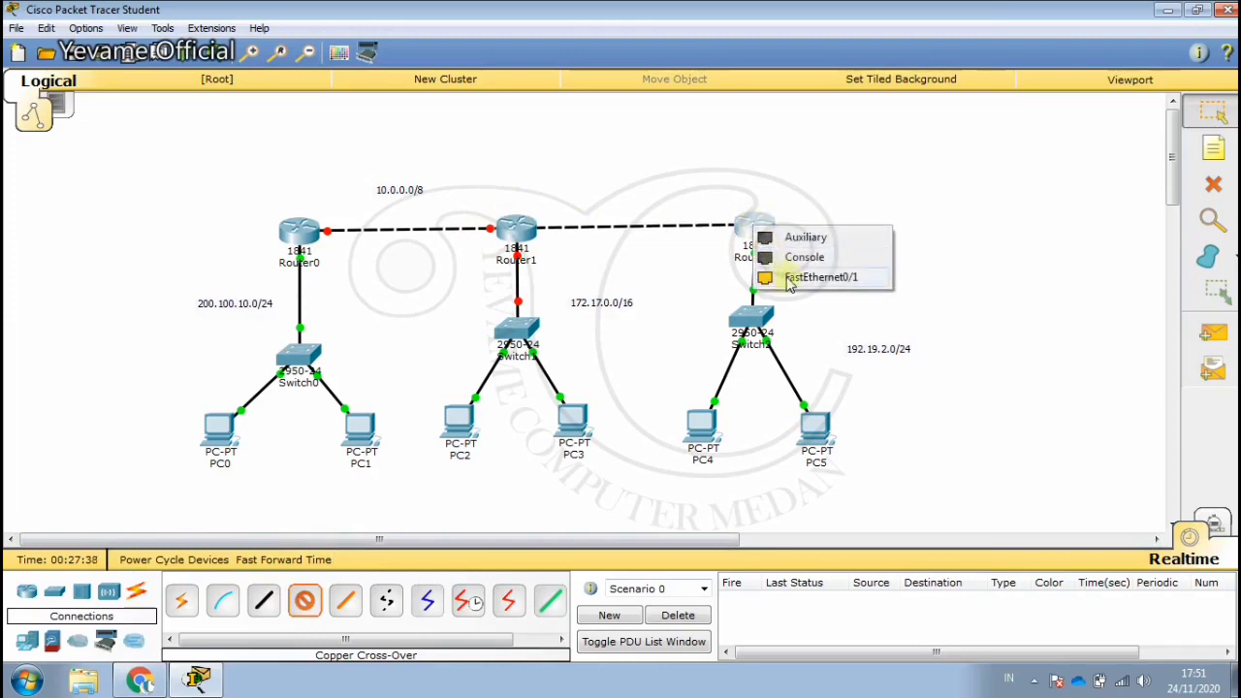
left_click(789, 278)
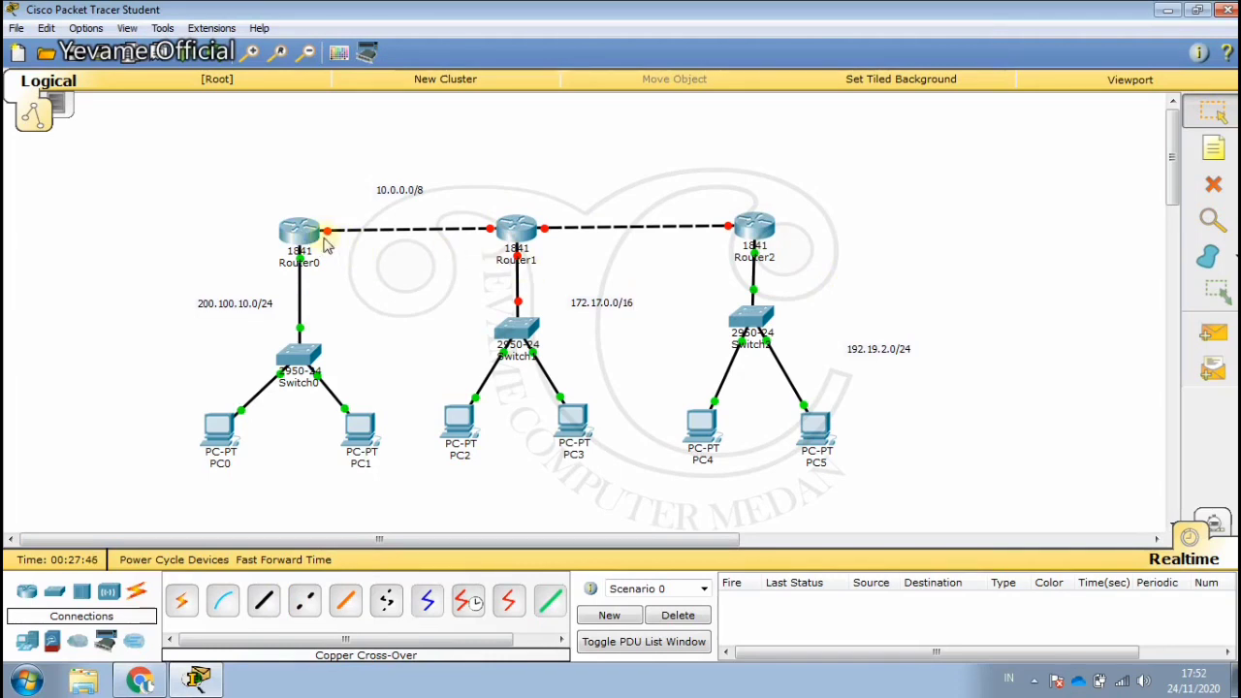
Step: Inspect the link port labels and interface status of Router0, Router1 and Router2
mouse_move(328, 239)
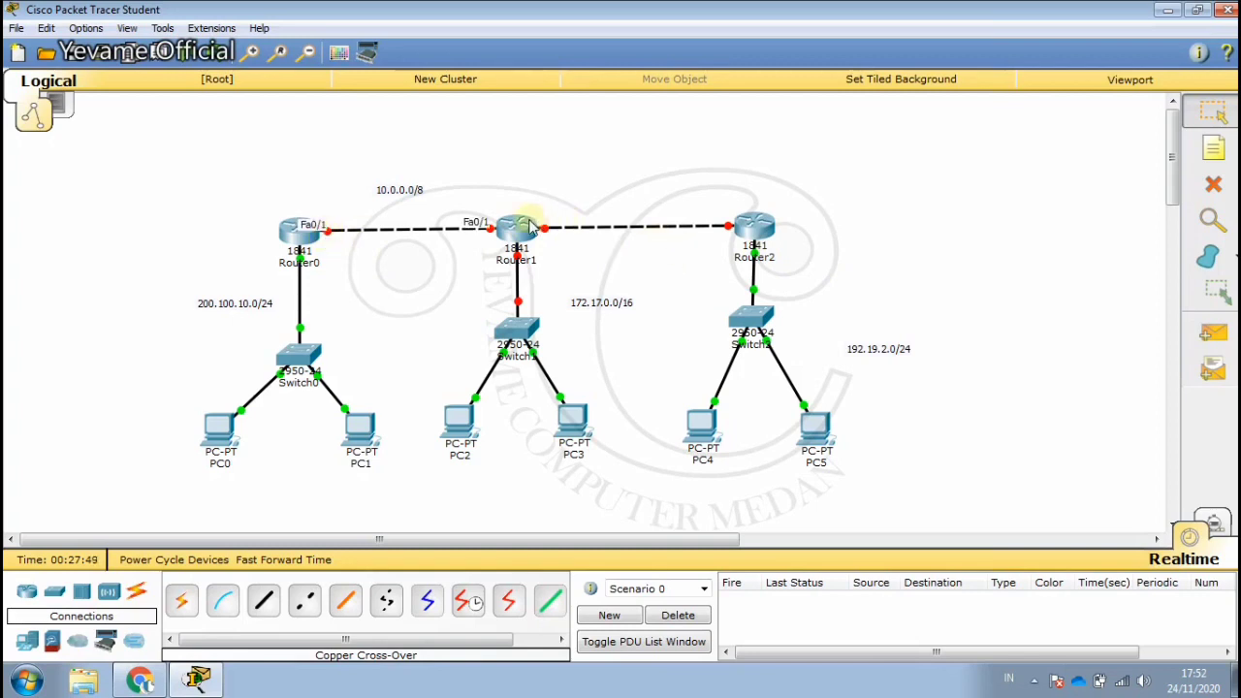
mouse_move(528, 226)
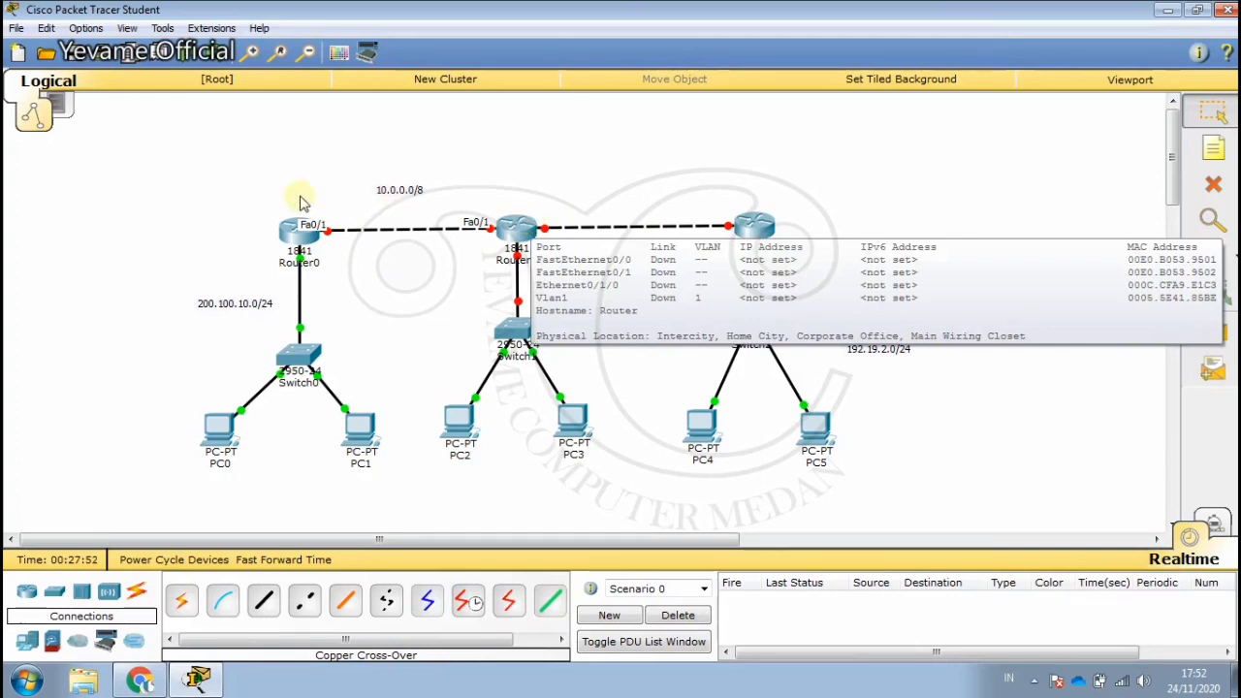
mouse_move(301, 238)
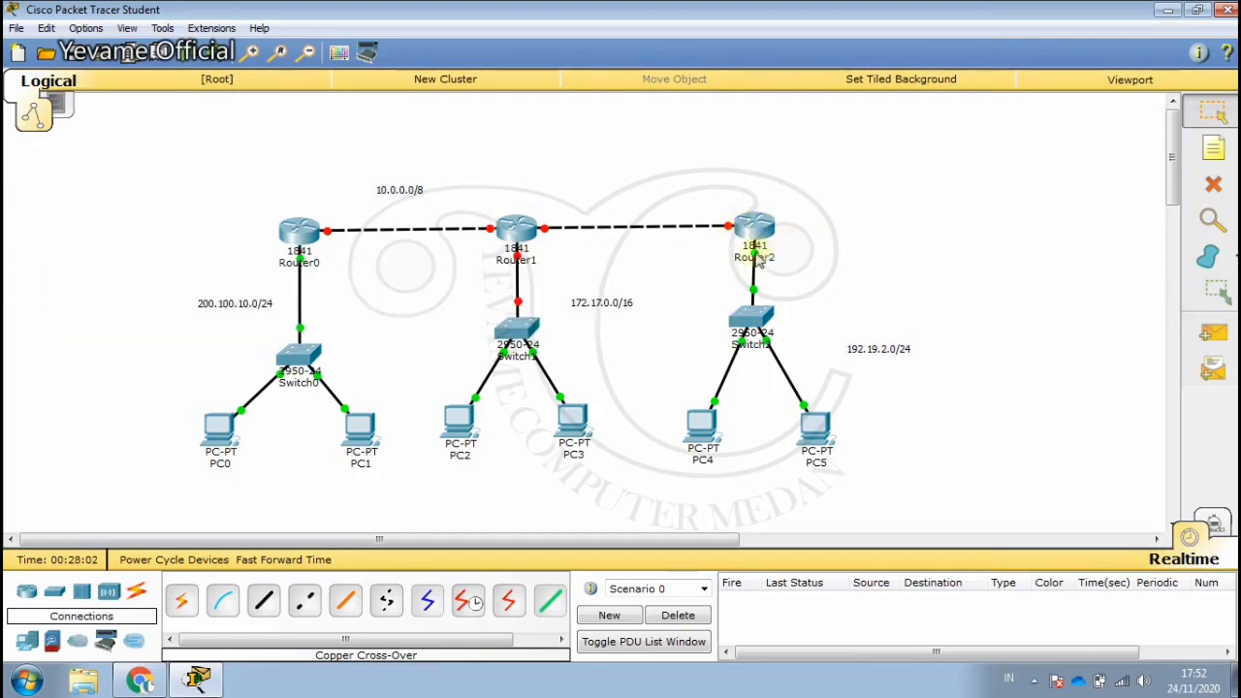
mouse_move(757, 263)
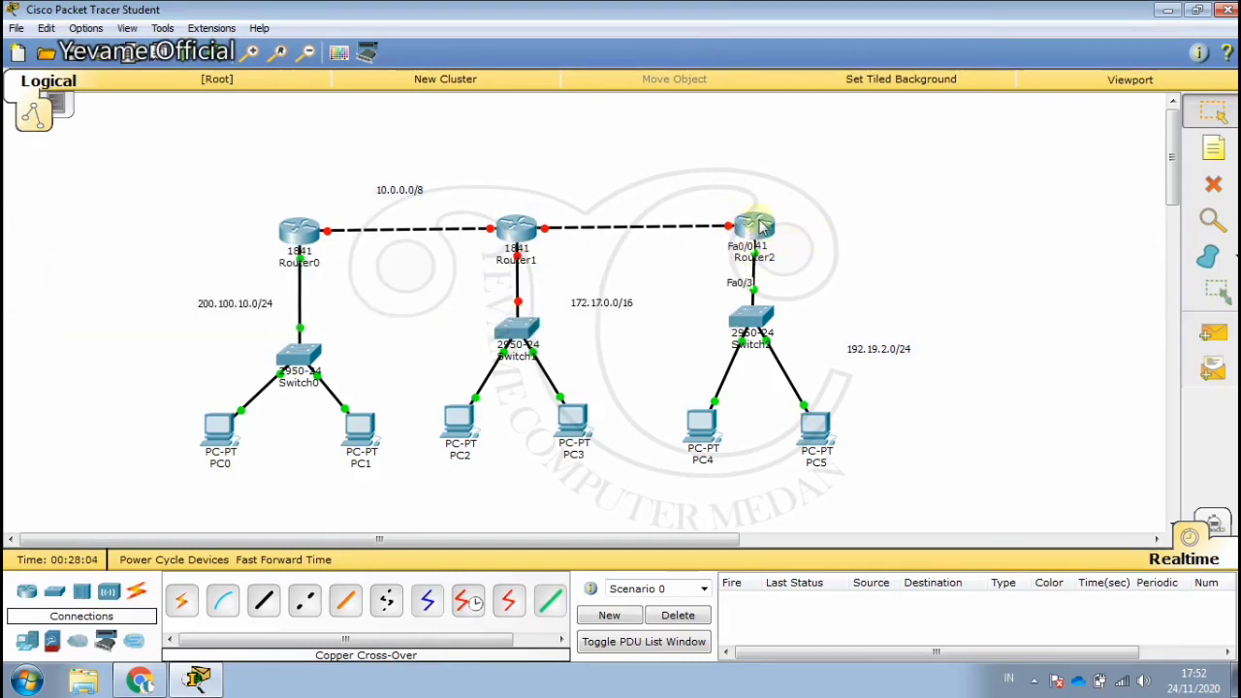
mouse_move(761, 225)
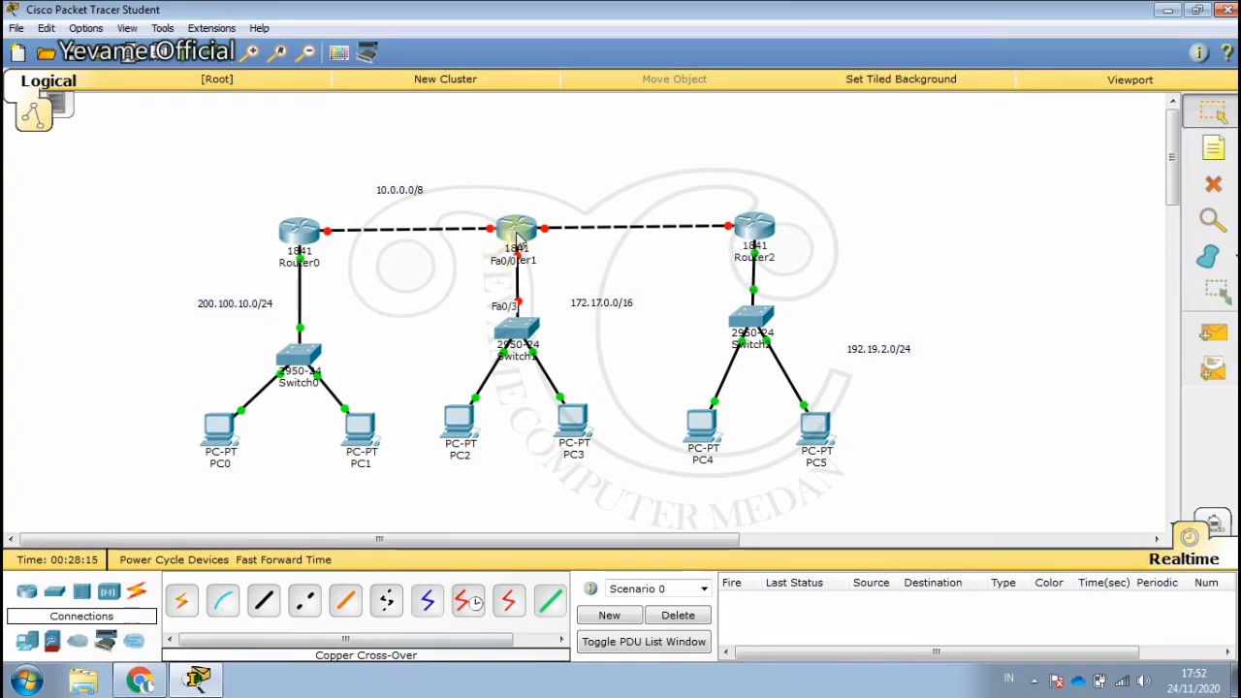
mouse_move(520, 237)
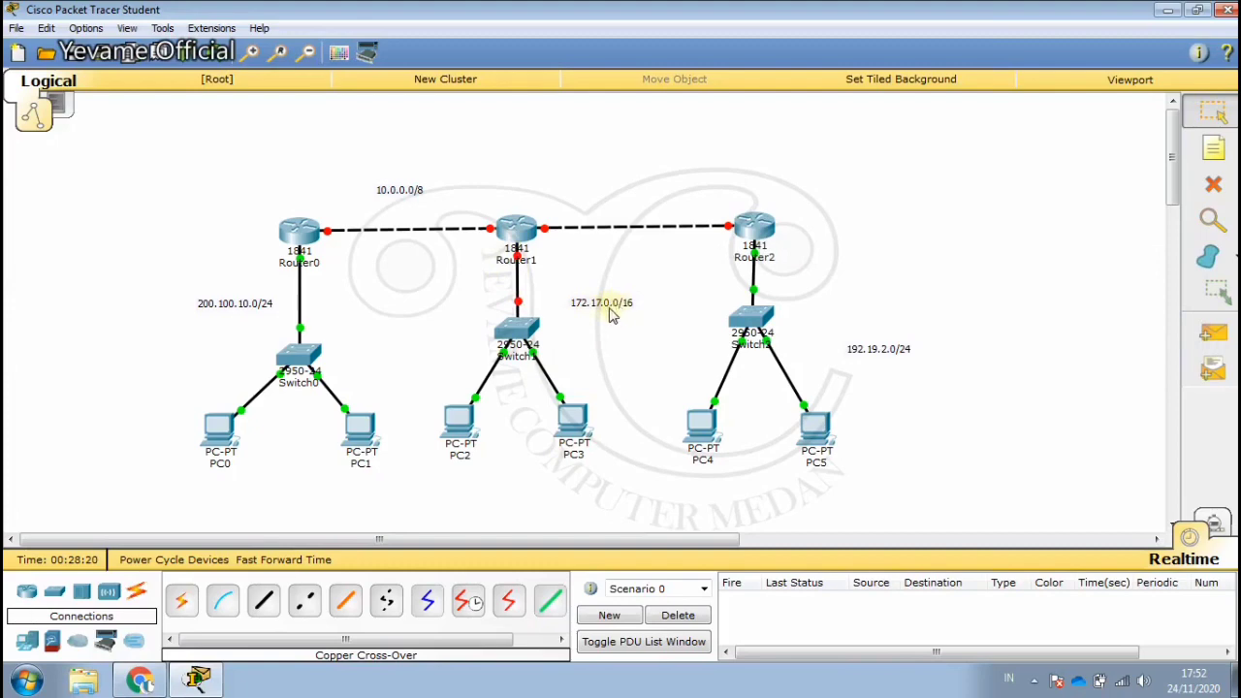
Step: Open Router1's command line, decline the configuration dialog with n, and enter global configuration mode with en and conf t
left_click(521, 258)
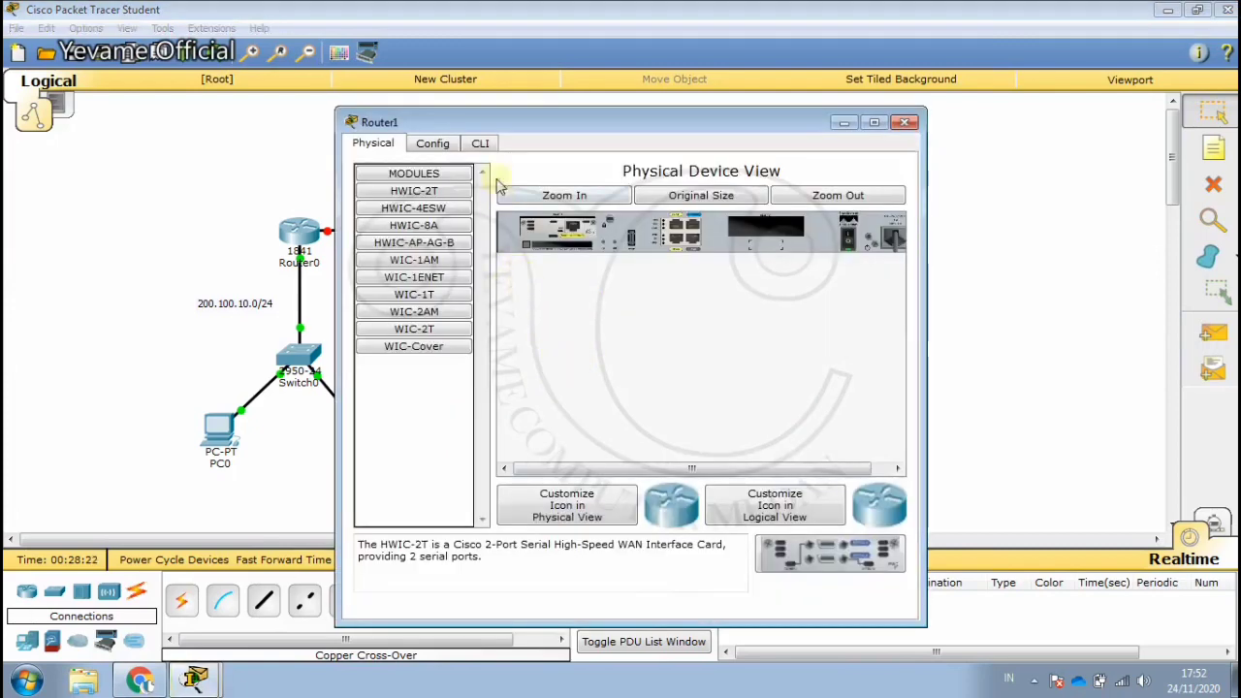
left_click(478, 142)
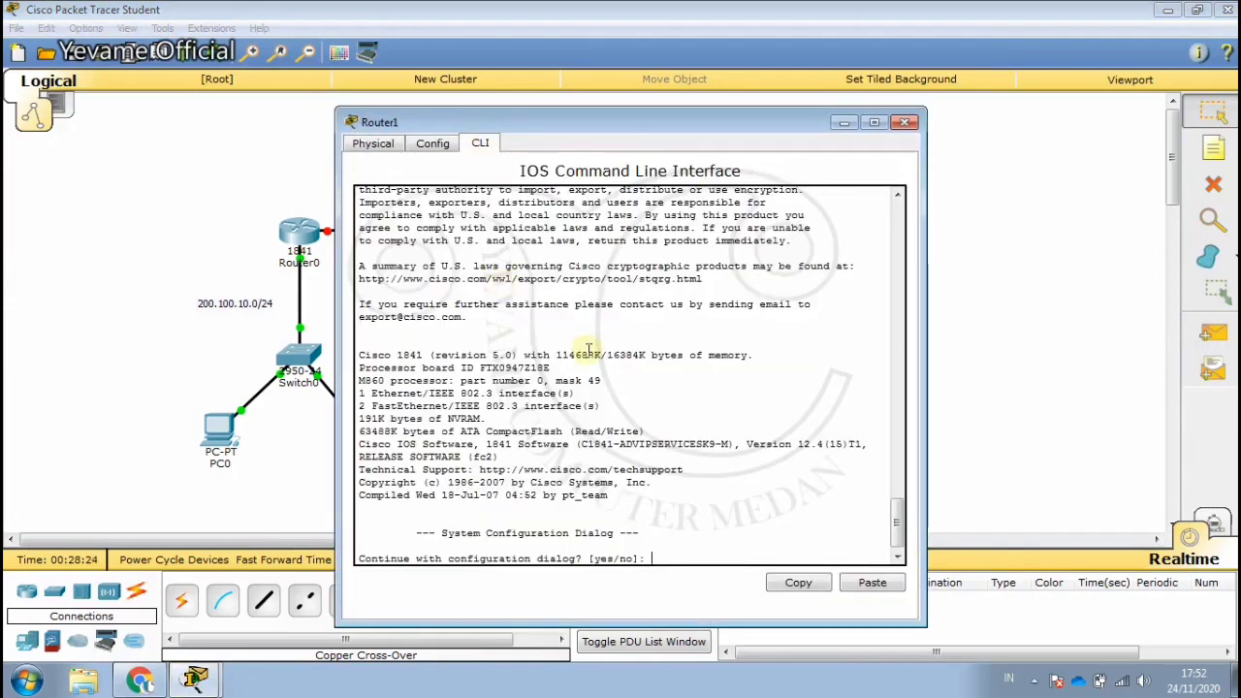
type("n")
key("Return")
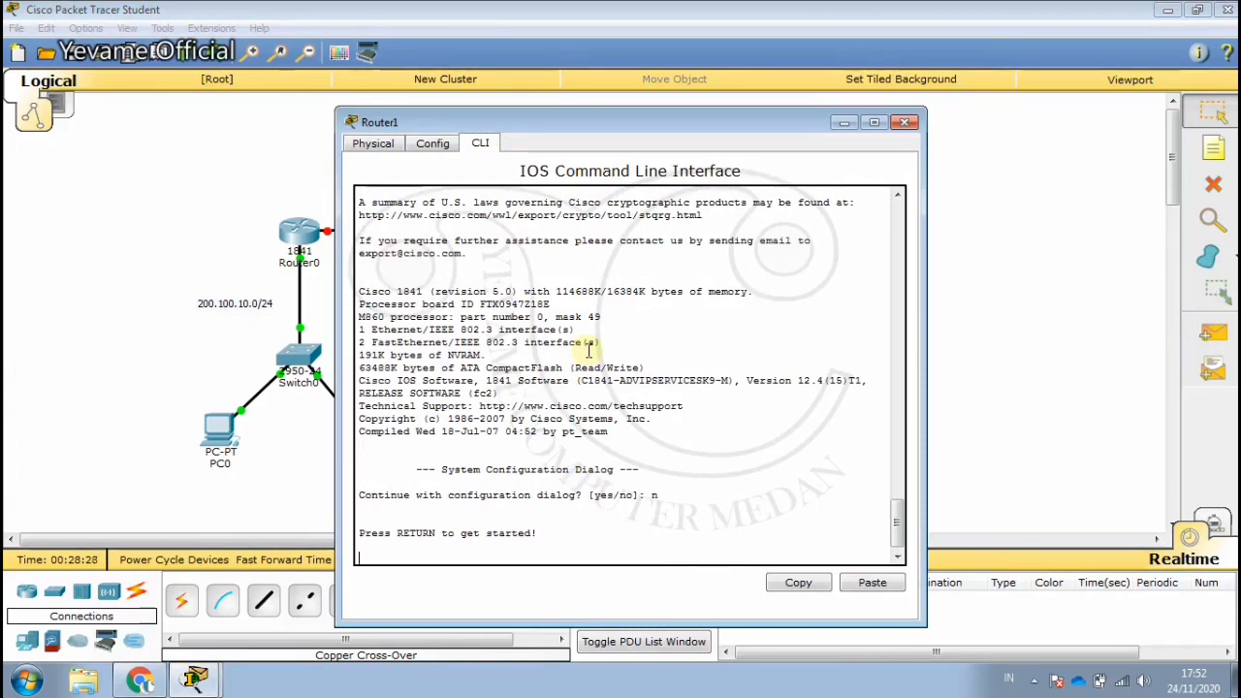
key("Return")
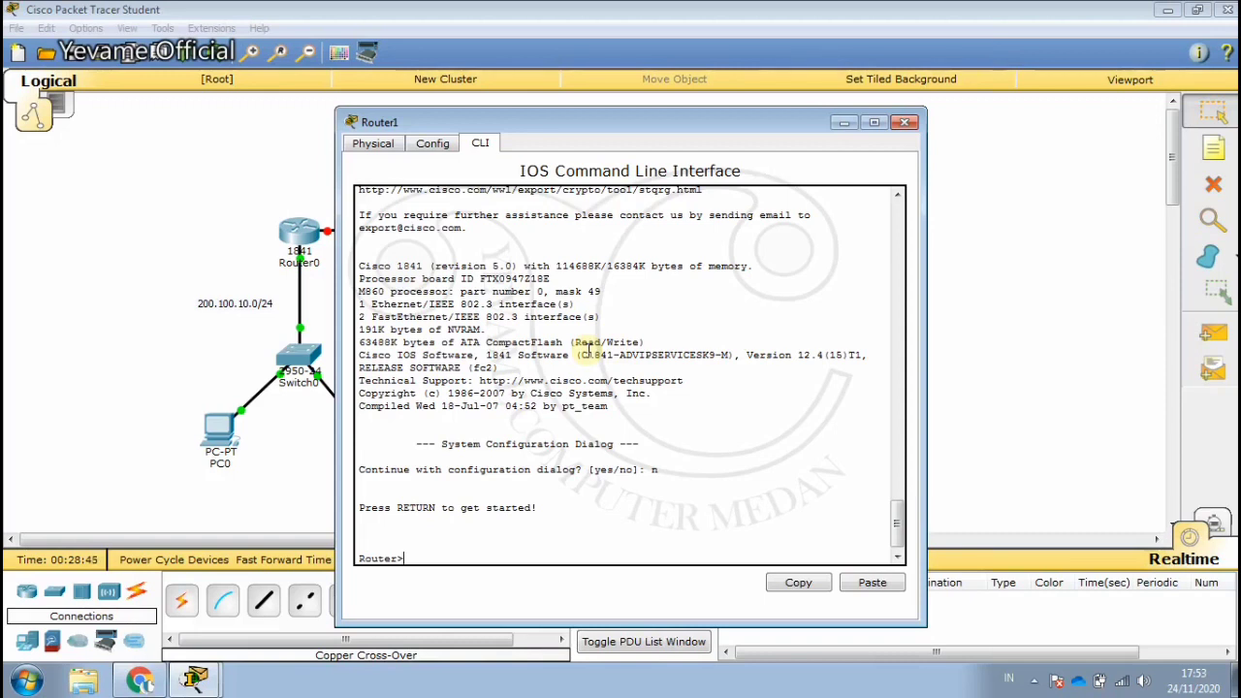
type("en")
key("Return")
type("con")
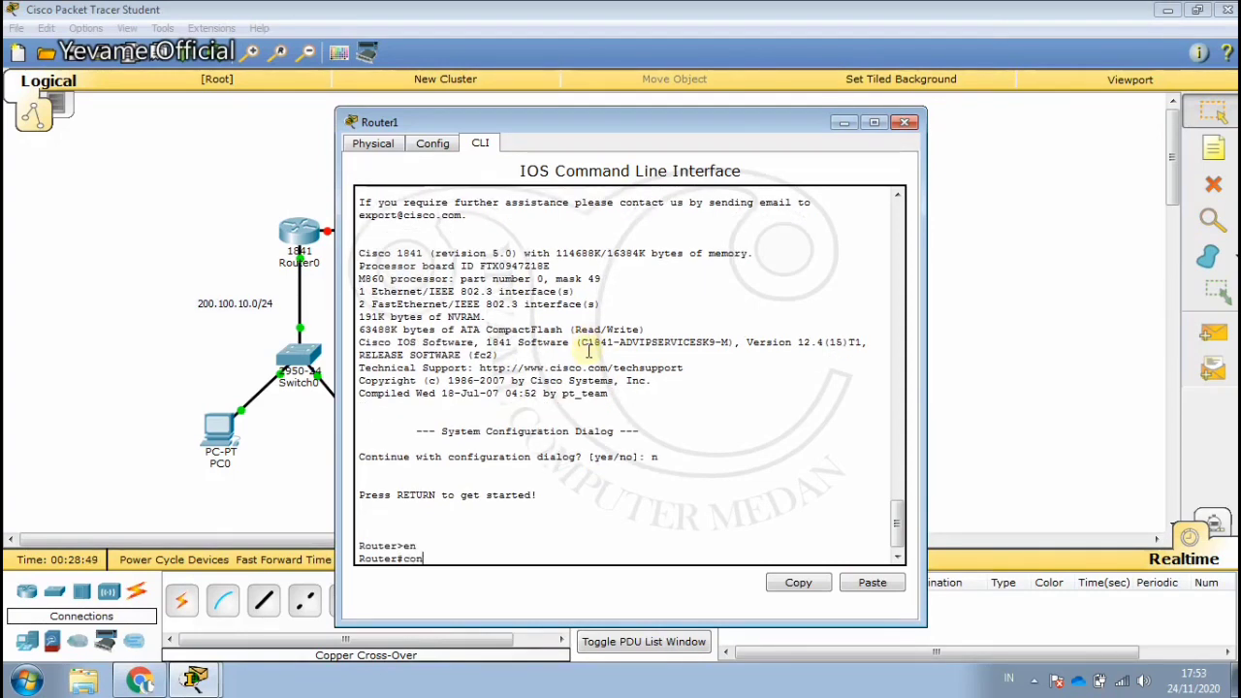
type("f t")
key("Return")
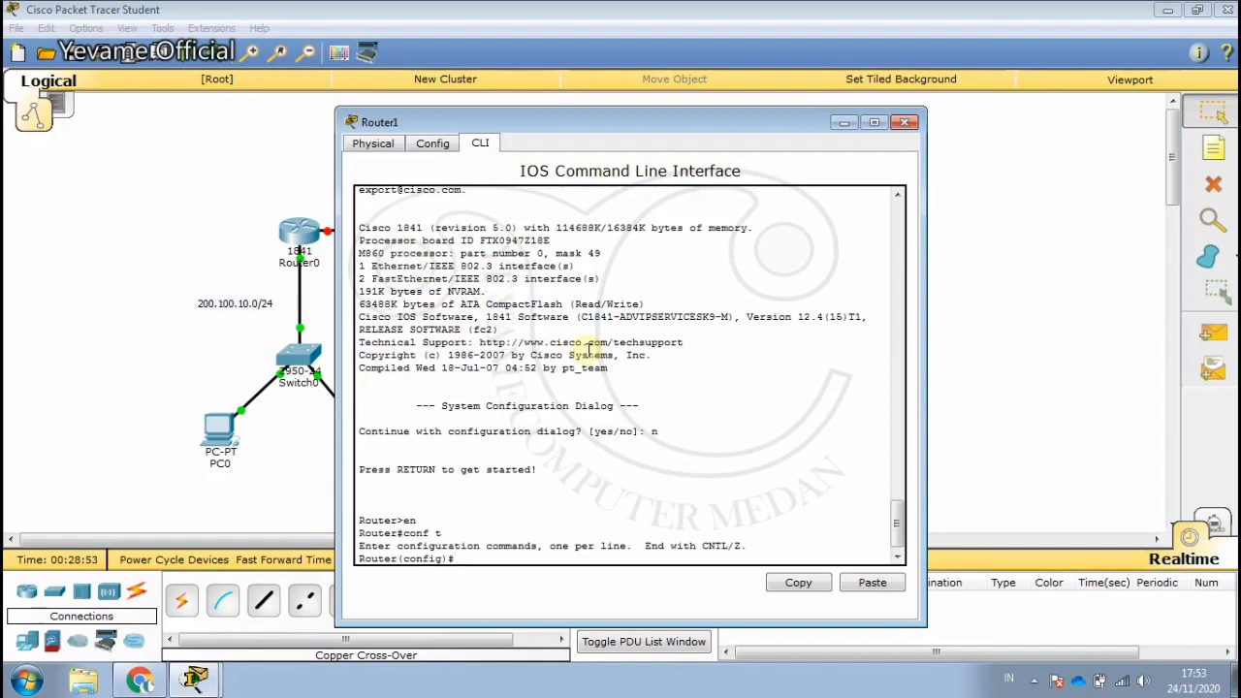
Step: Configure Router1's fa0/0 interface with IP address 172.17.0.3 and mask 255.255.0.0, enable it with no sh, and close the window
type("int fa0")
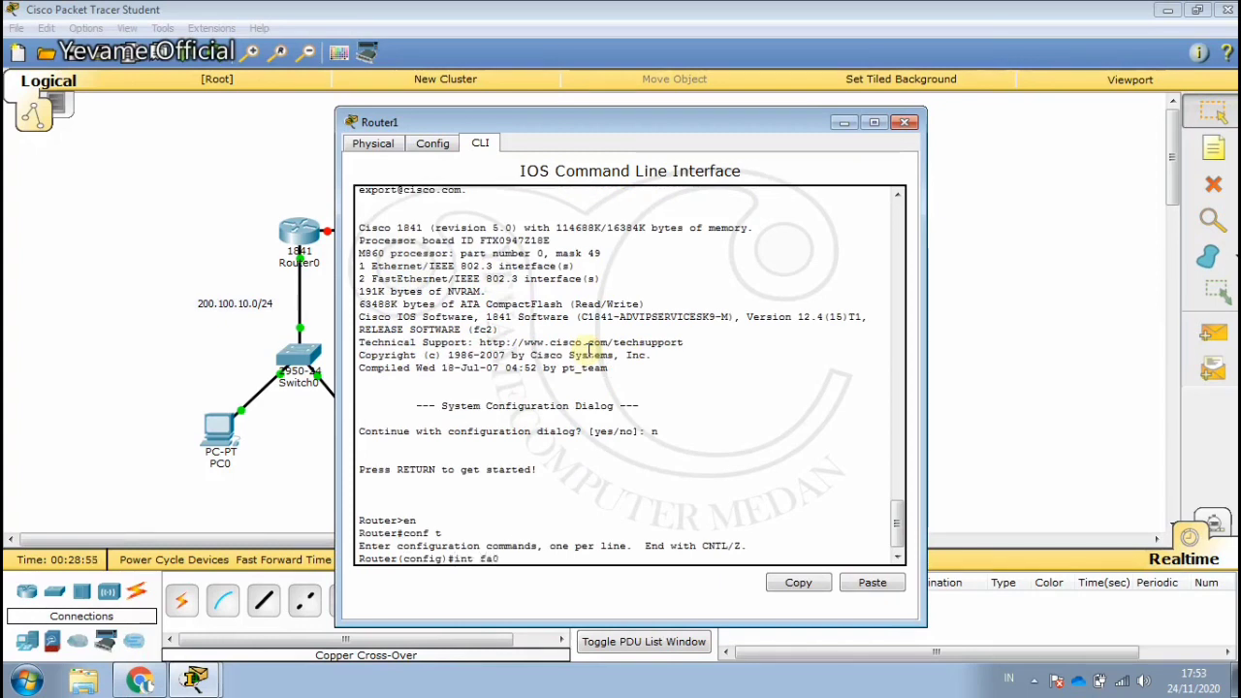
type("/0")
key("Return")
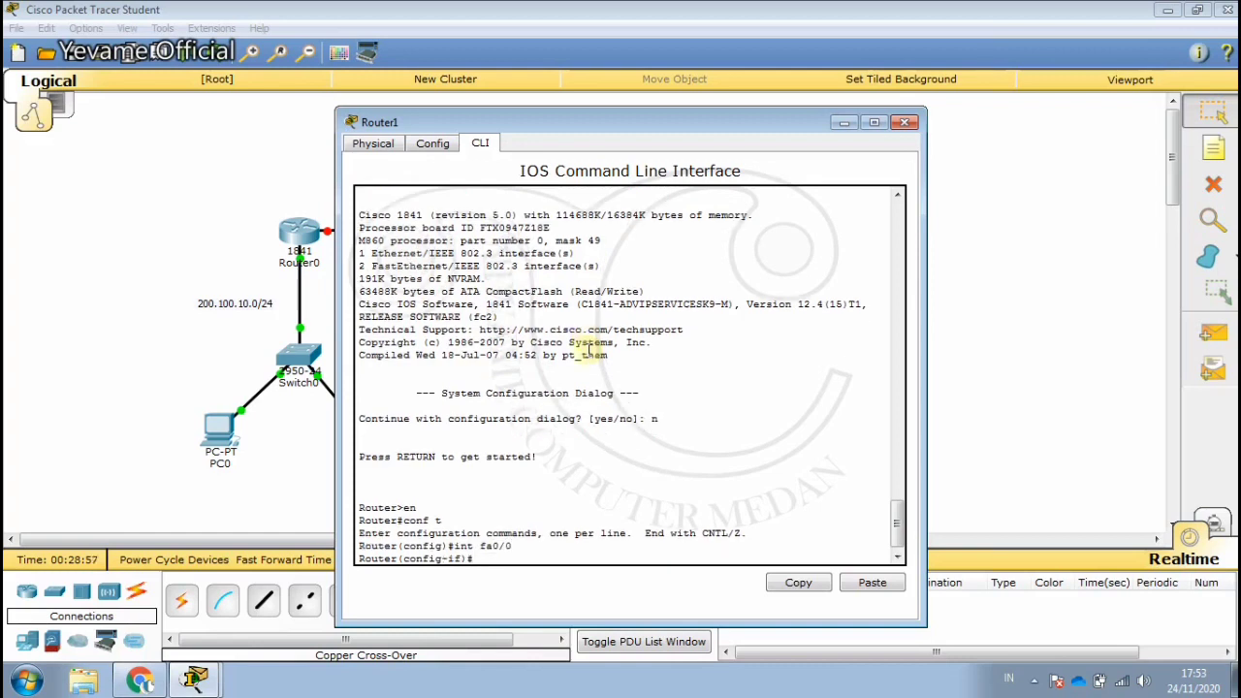
type("ip add")
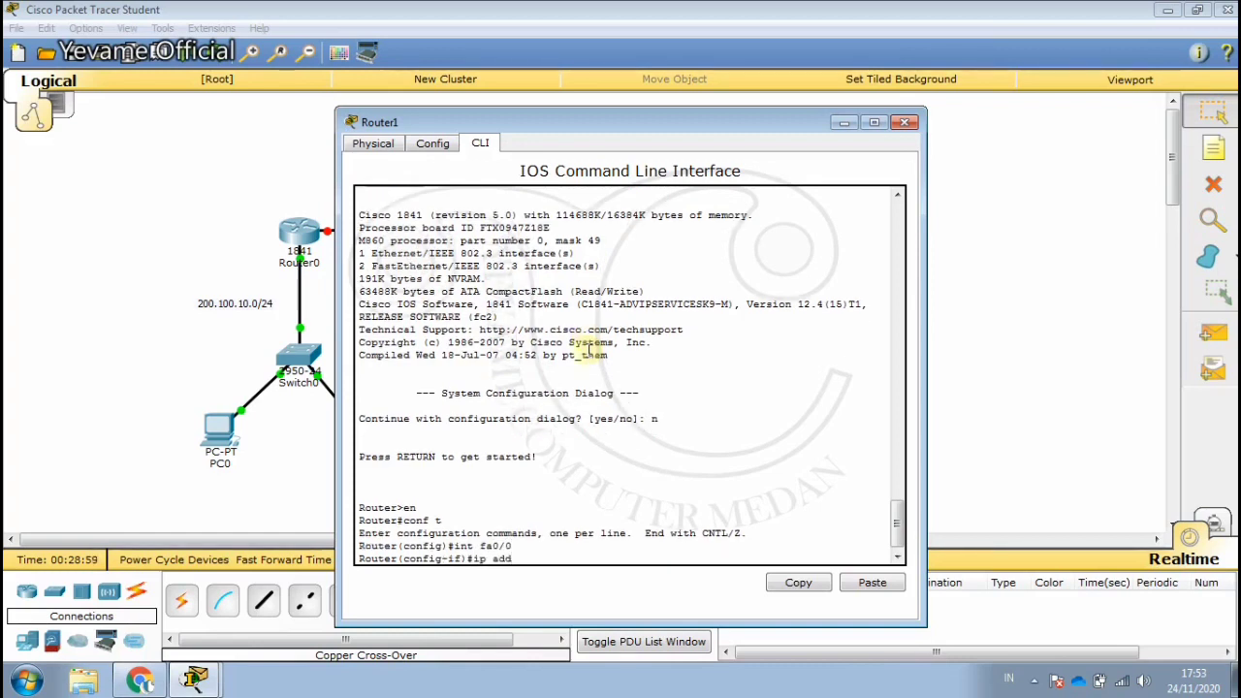
type(" 172.17.")
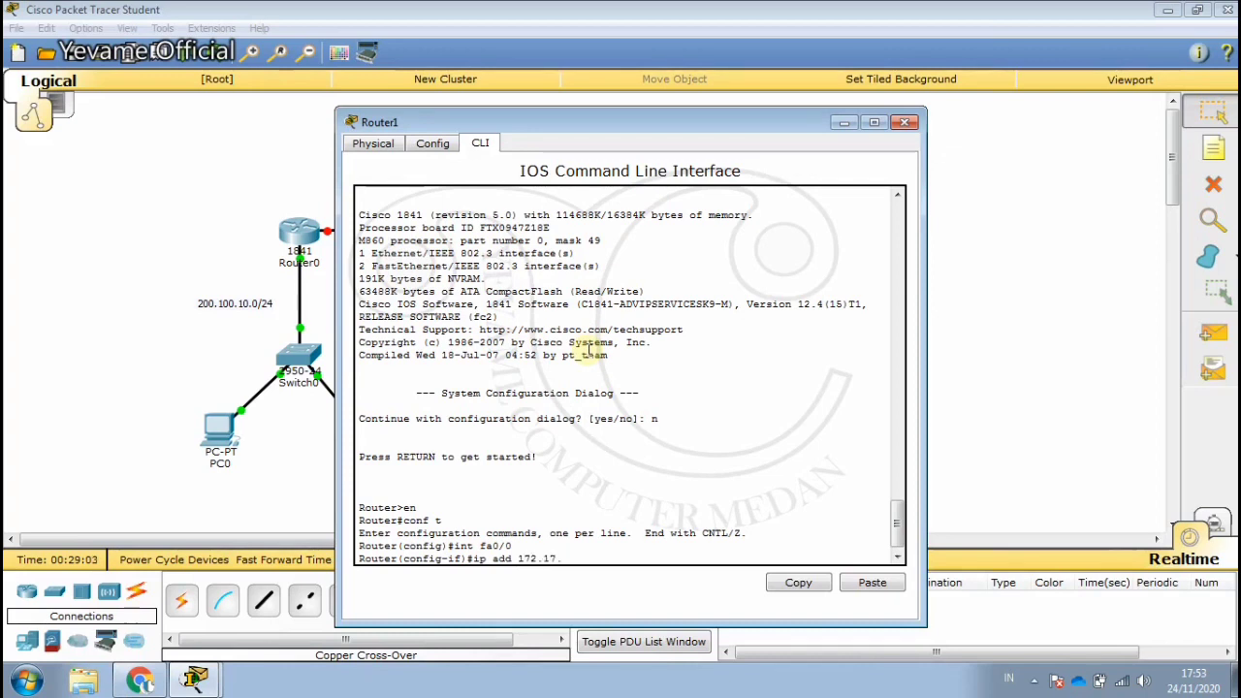
type("0.3 255.255.0.0")
key("Return")
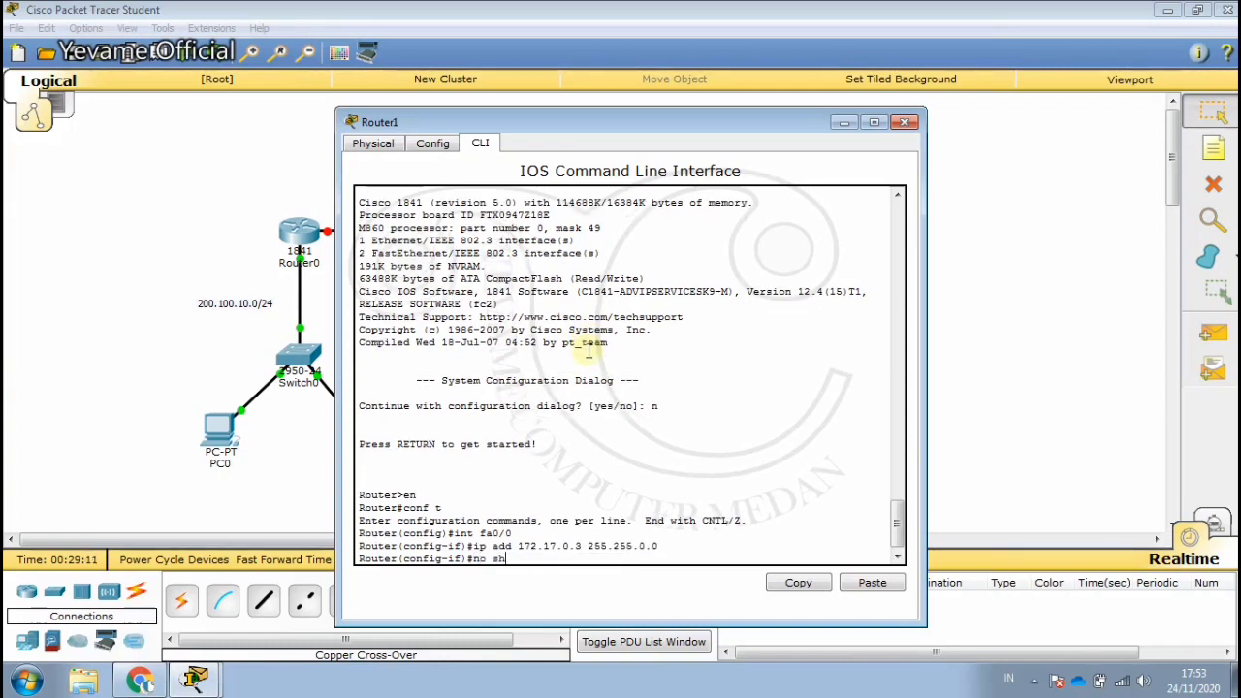
type("no sh")
key("Return")
key("Return")
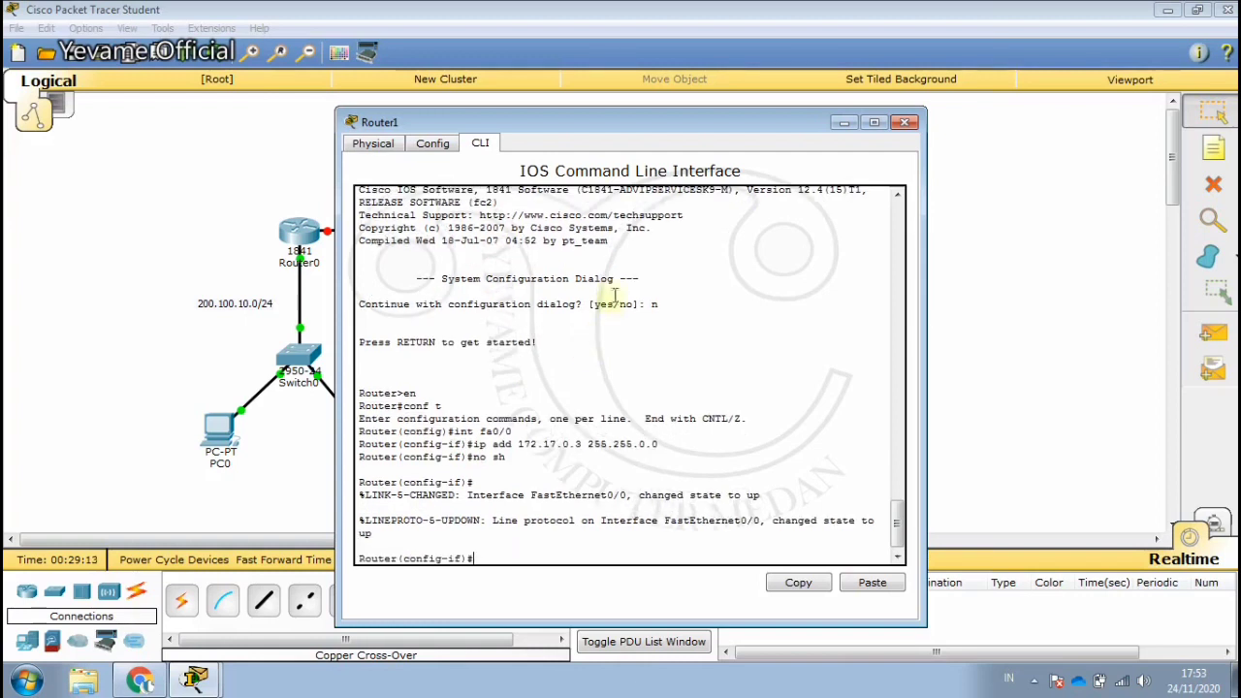
left_click(903, 121)
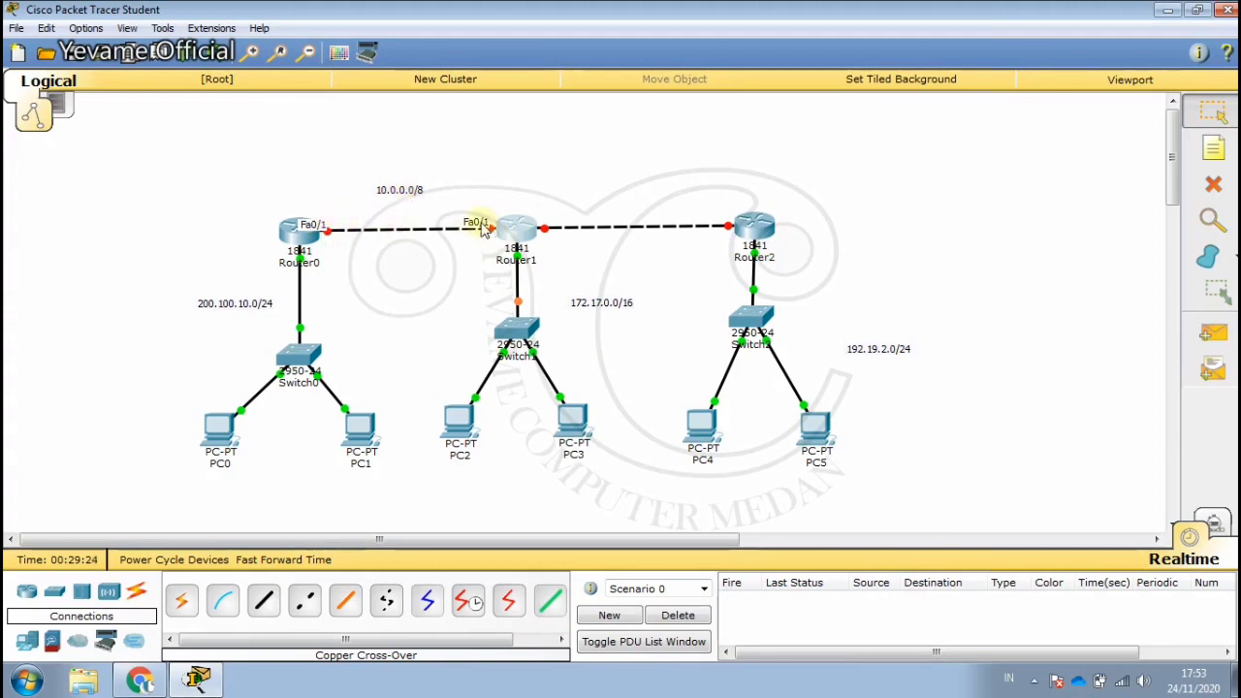
Step: Reopen Router1's command line and exit interface and global configuration back to privileged mode
left_click(523, 230)
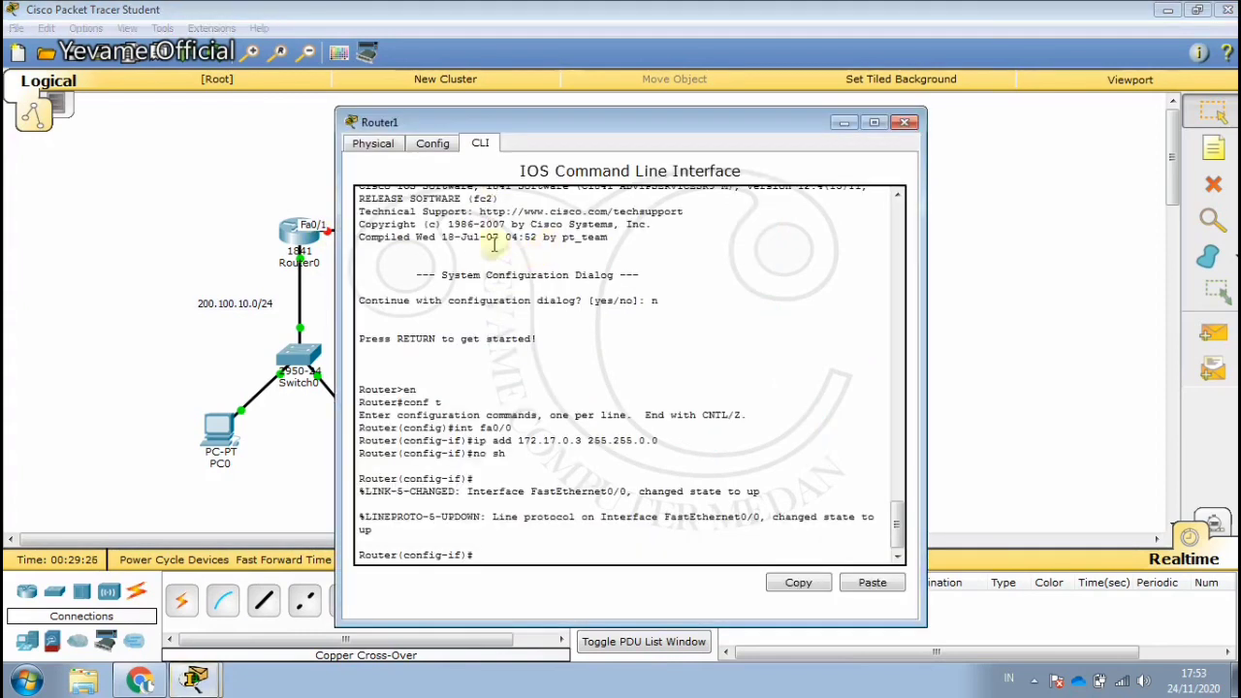
type("exit")
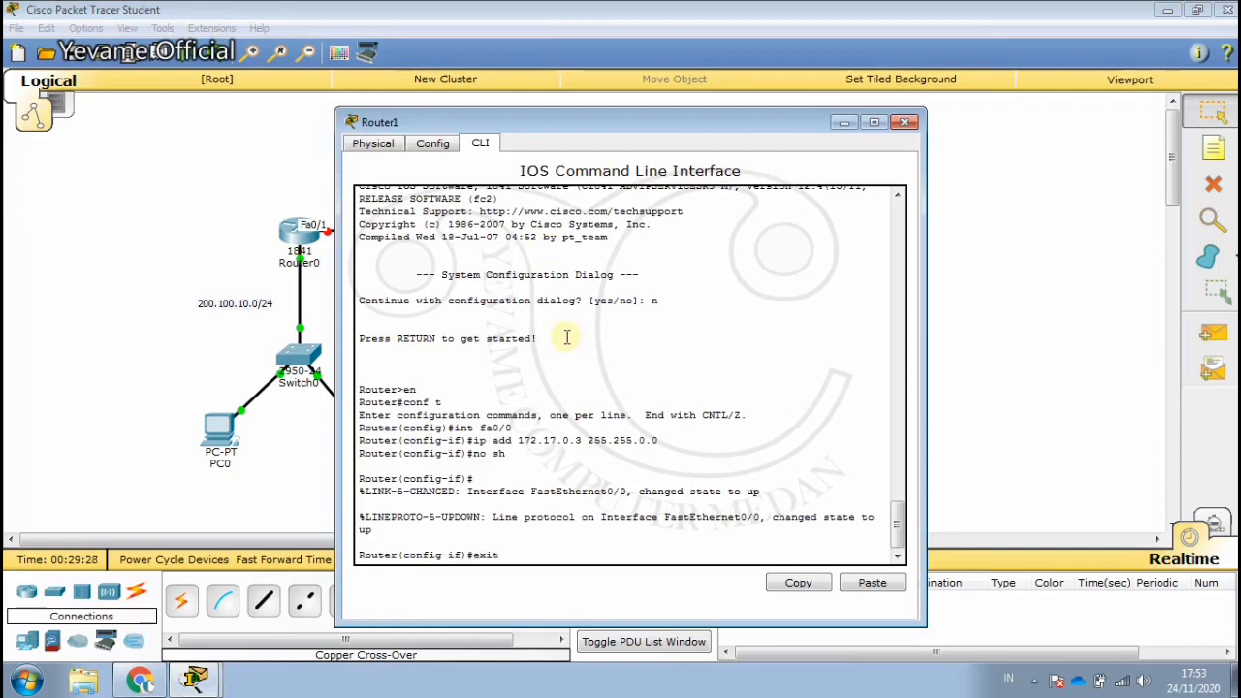
key("Return")
type("er(config)#e")
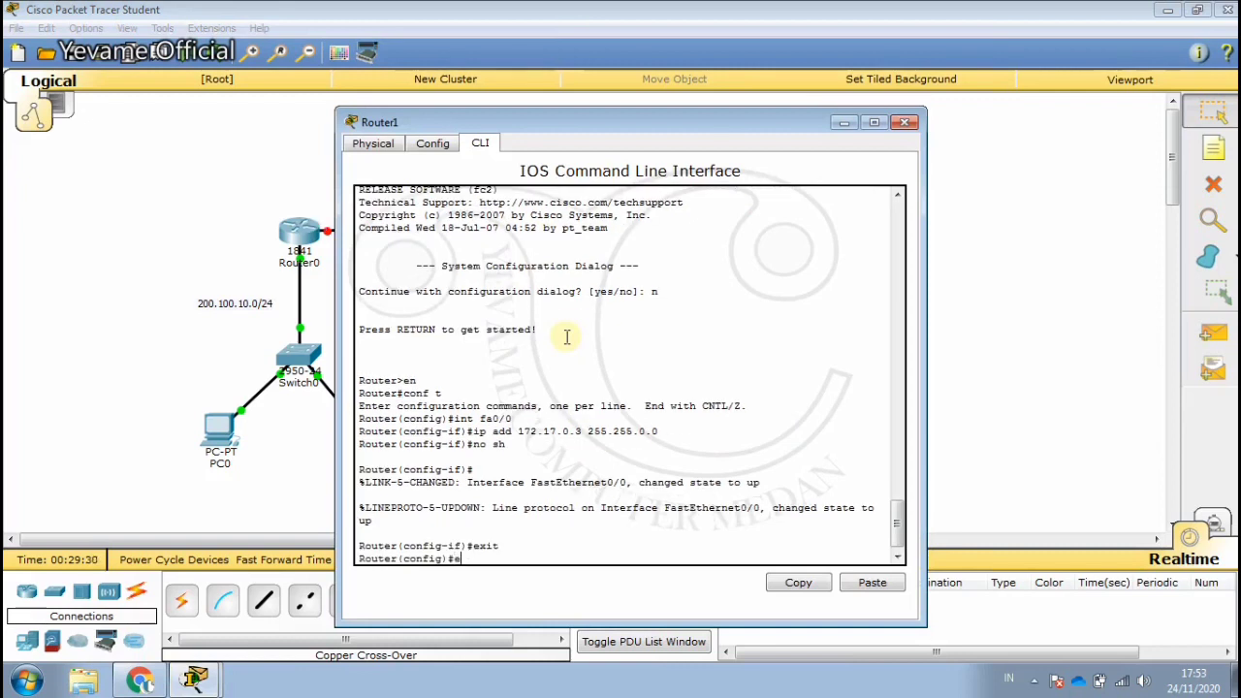
type("xit")
key("Return")
key("Return")
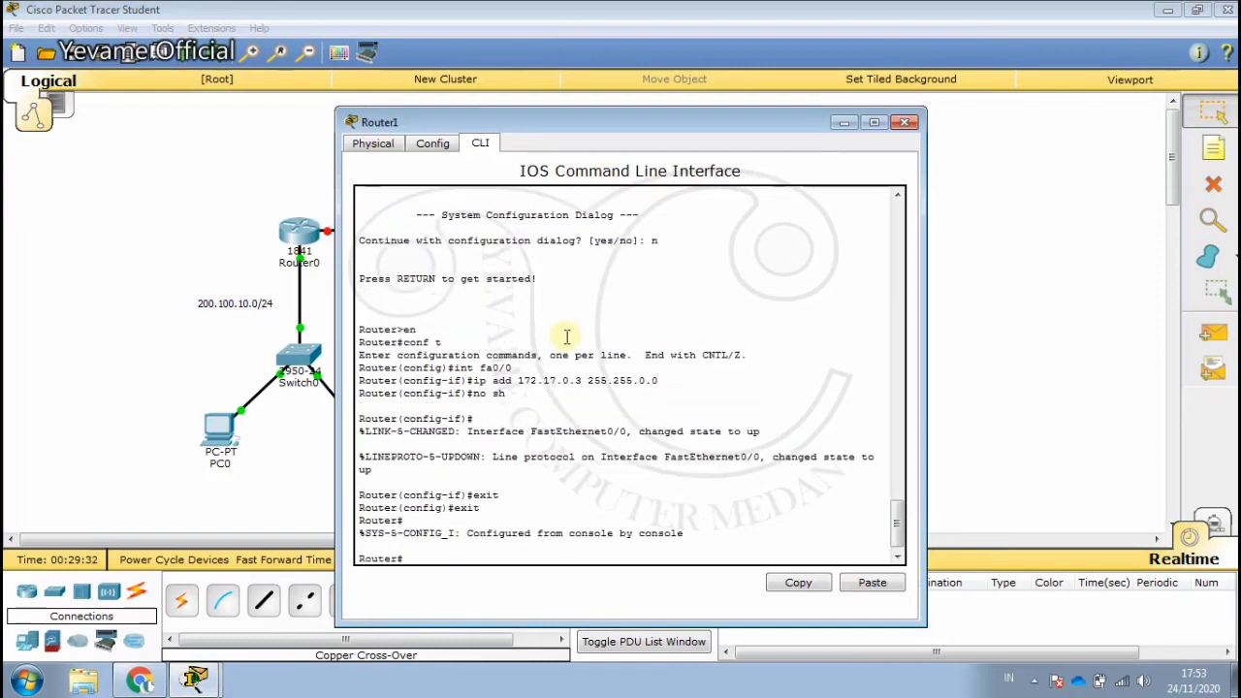
Step: Try to select interface fa0/1 from privileged mode with the command inf fa0/1
type("inf f")
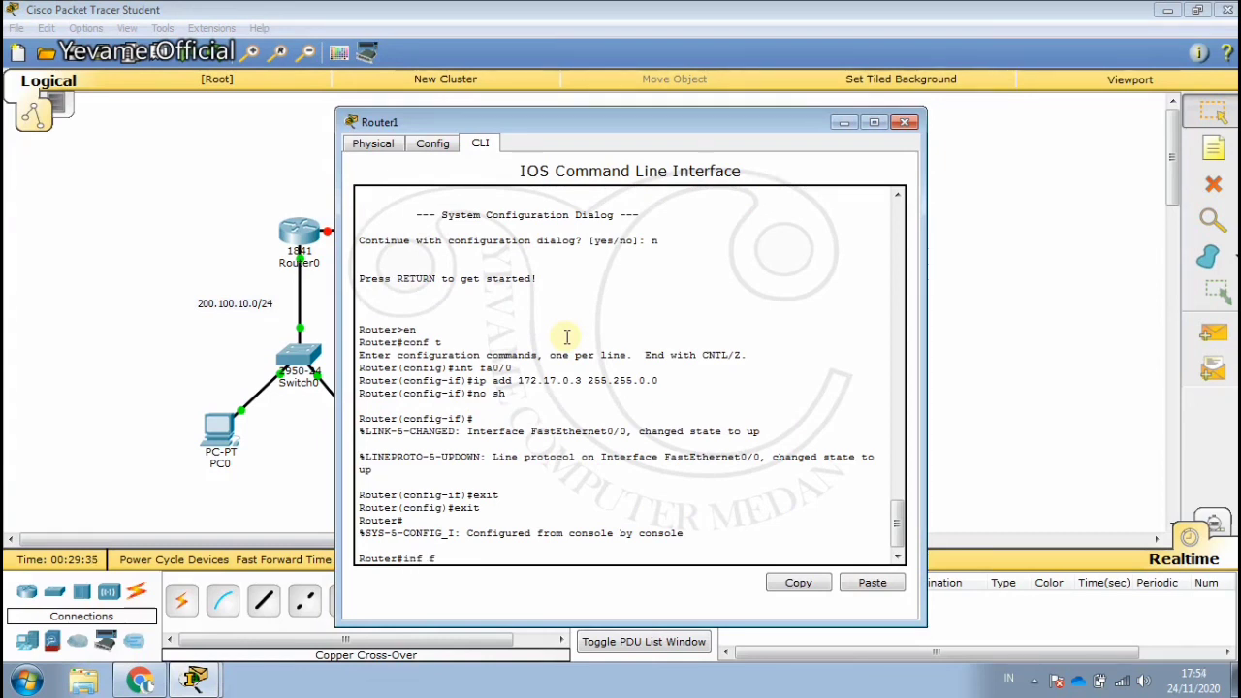
type("a0/1")
key("Return")
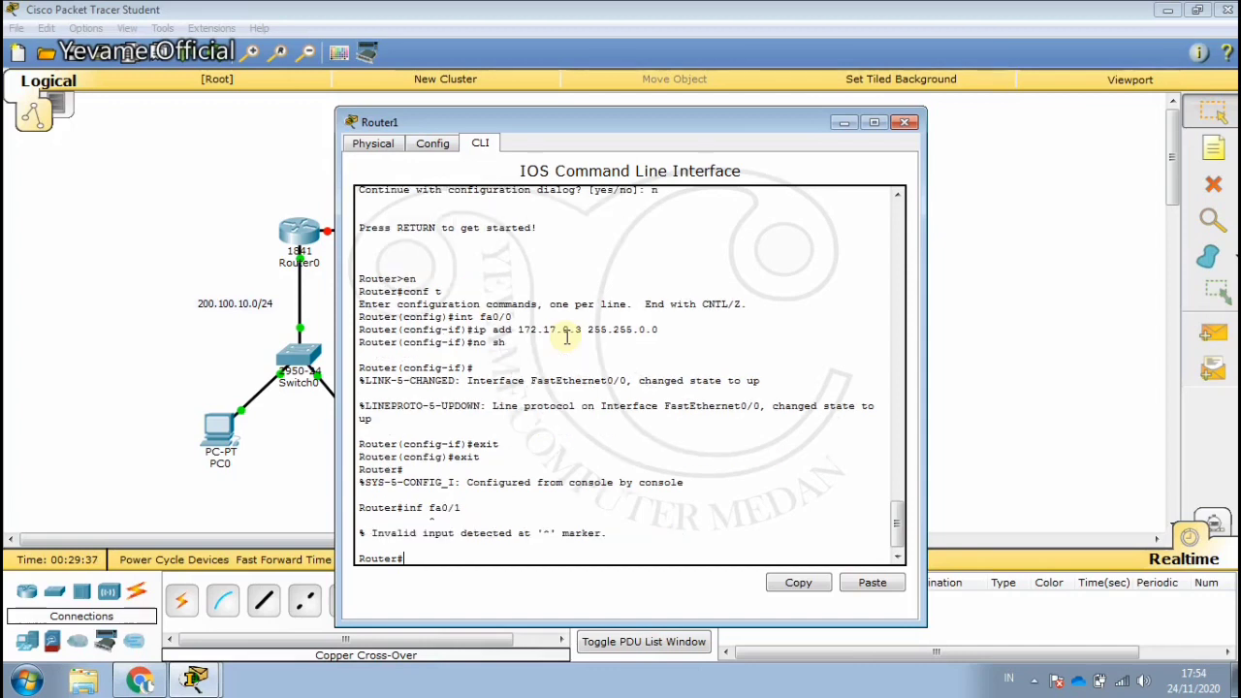
key("Return")
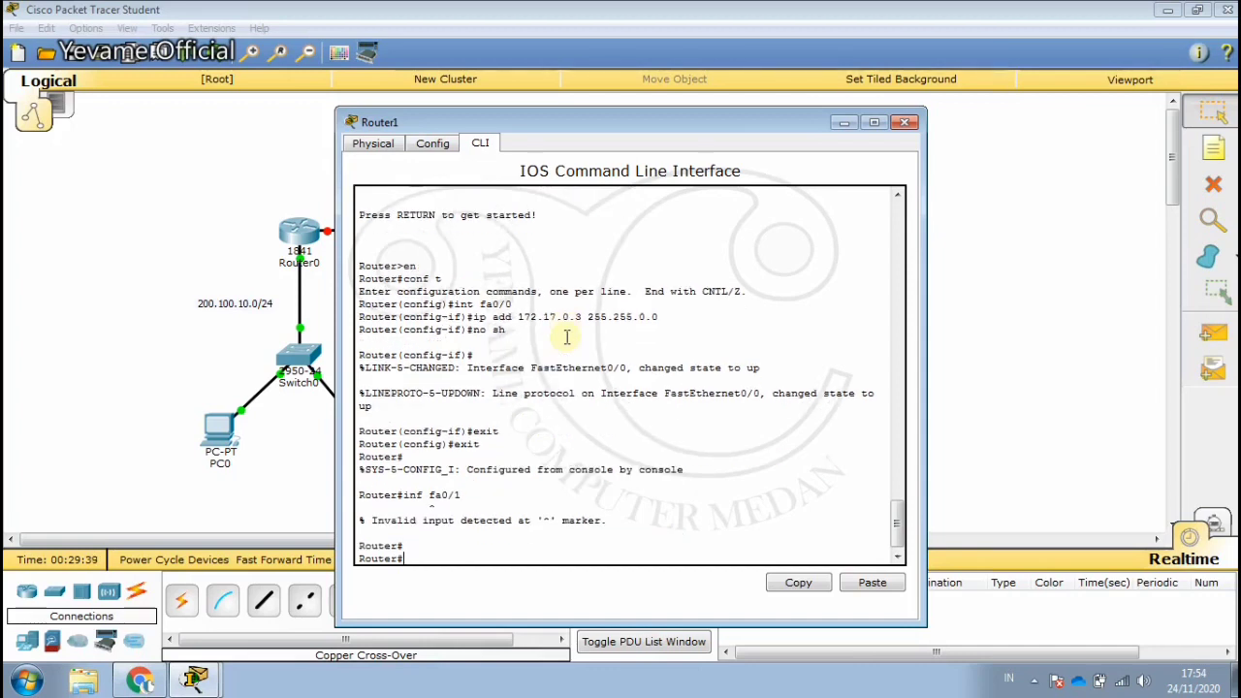
Step: Enter conf t, configure Router1's fa0/1 interface with IP address 10.0.0.2 and mask 255.255.0.0, enable it with no sh, and close the window
type("conf t")
key("Return")
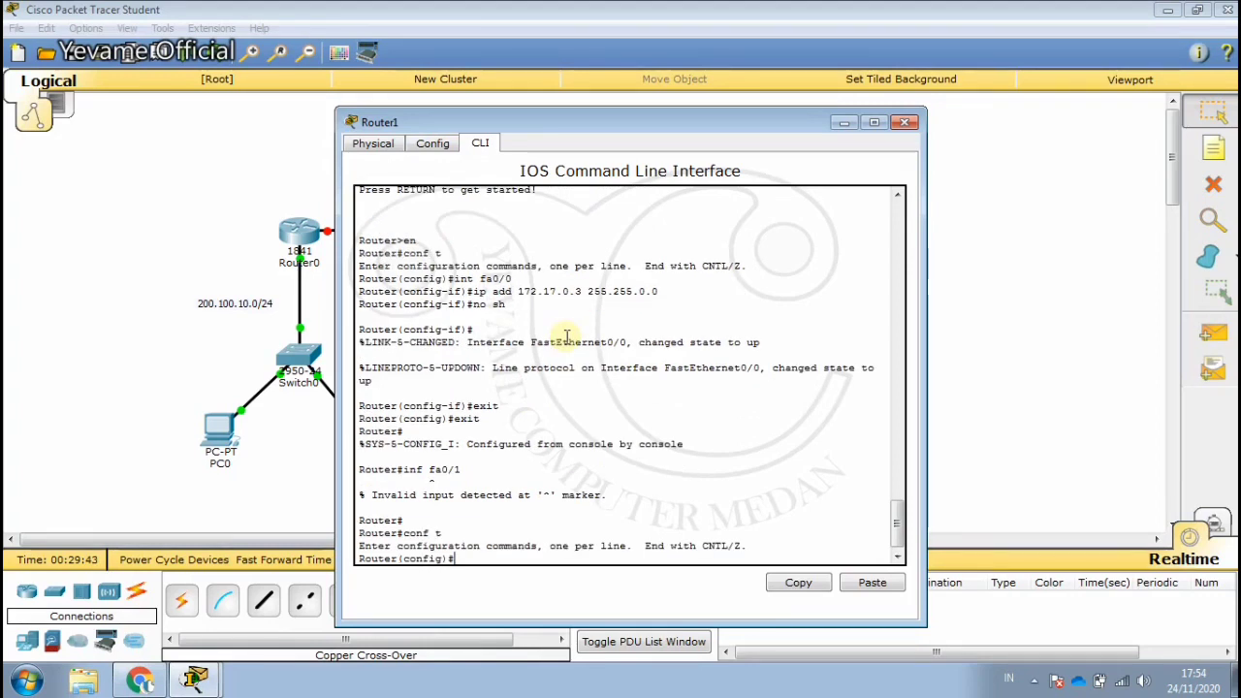
type("int fa0/1")
key("Return")
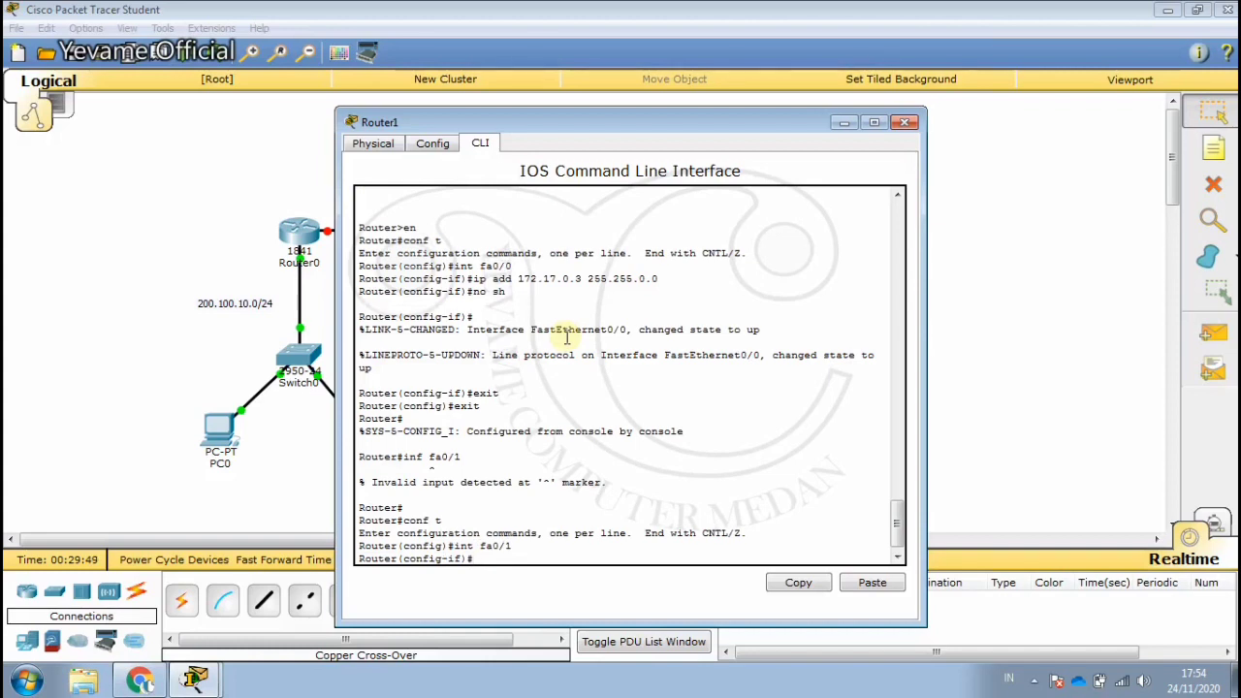
type("ip add 10.0")
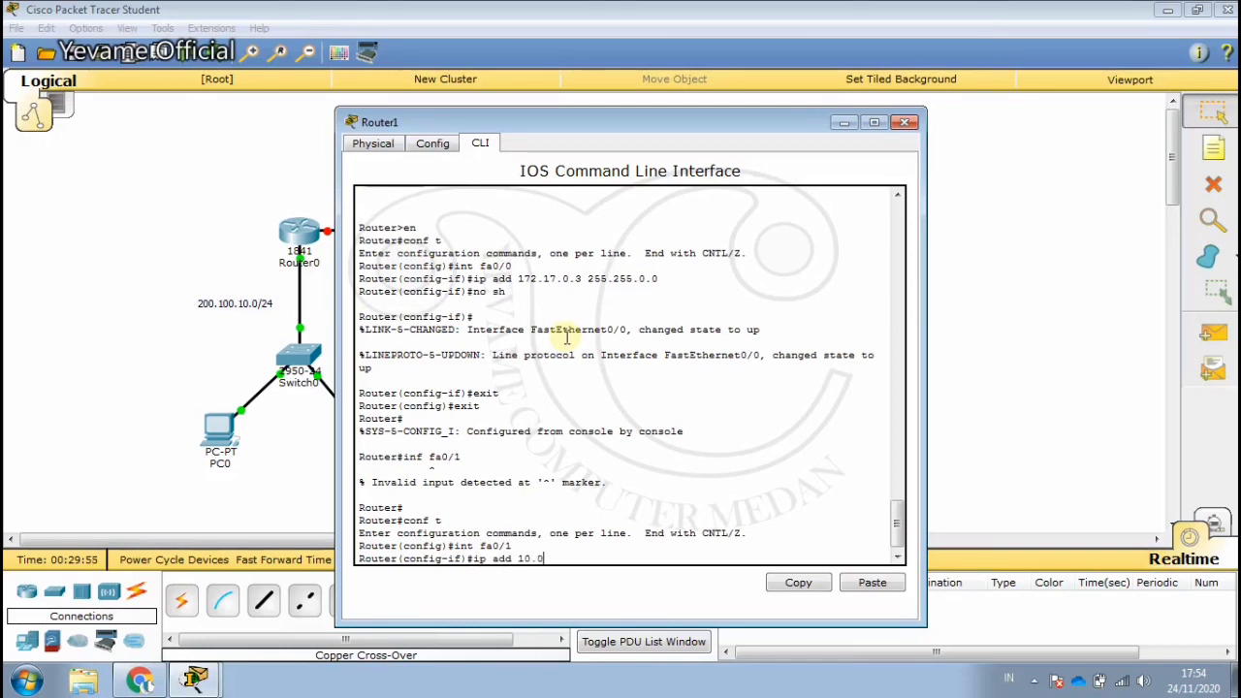
type(".0.2 255.255")
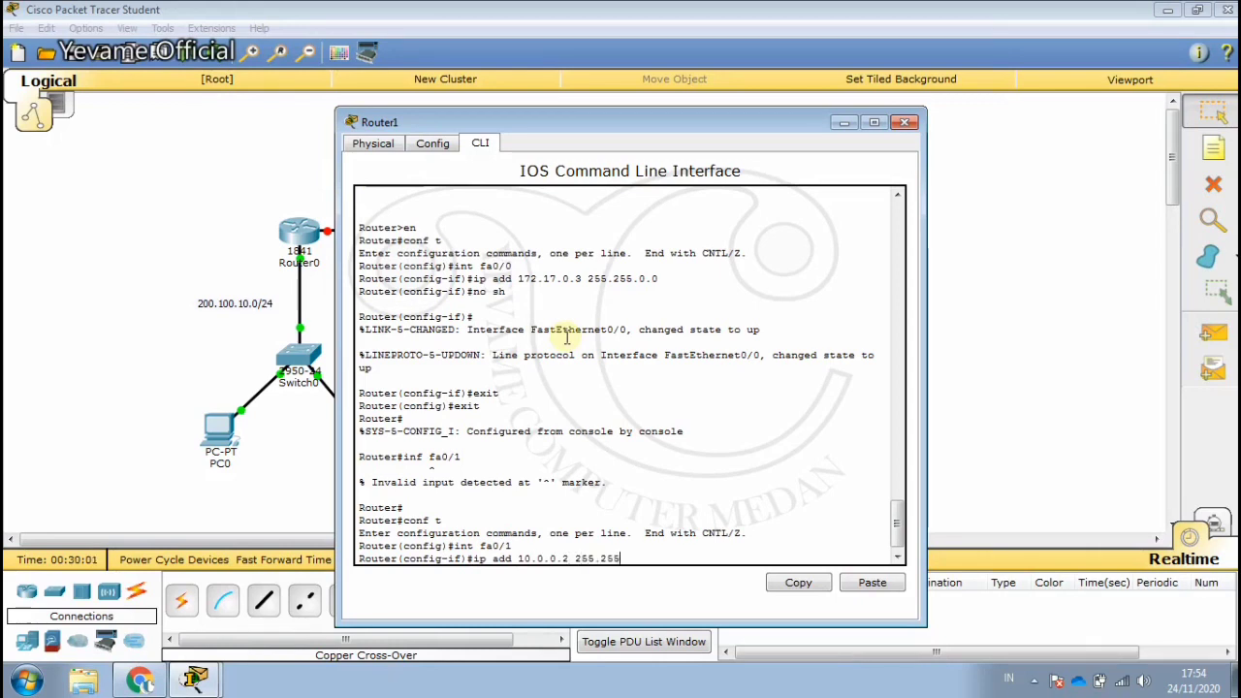
type(".0.0")
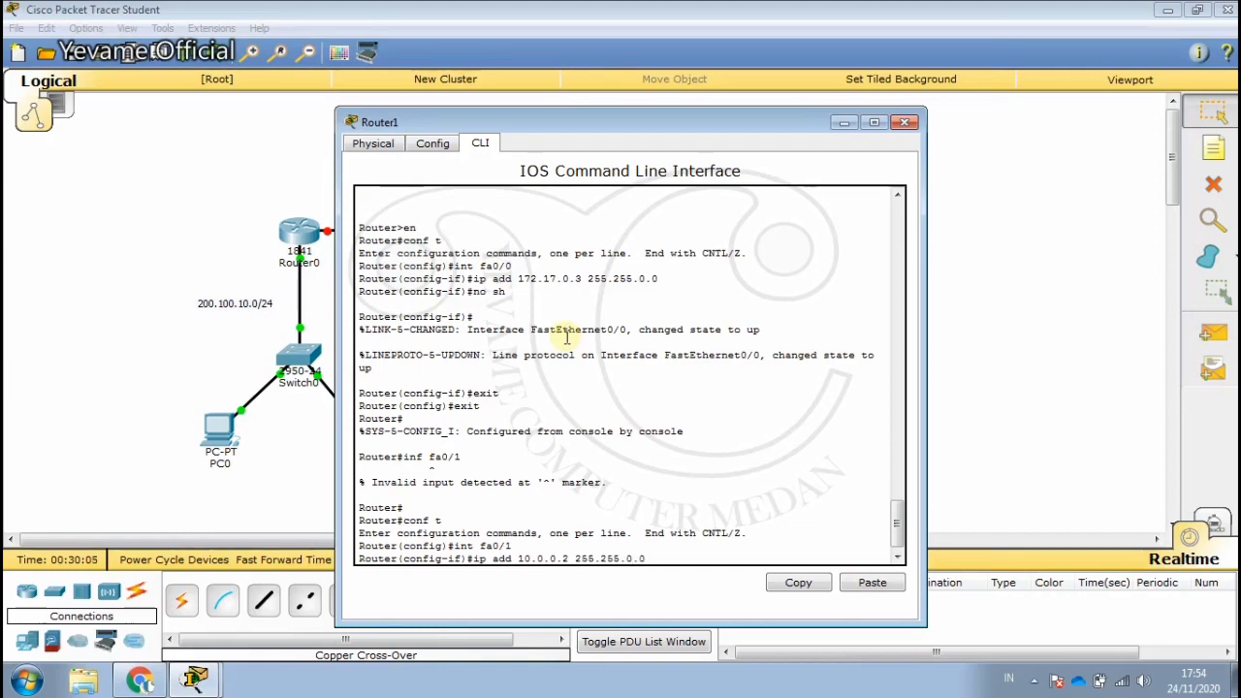
key("Return")
type("no sh")
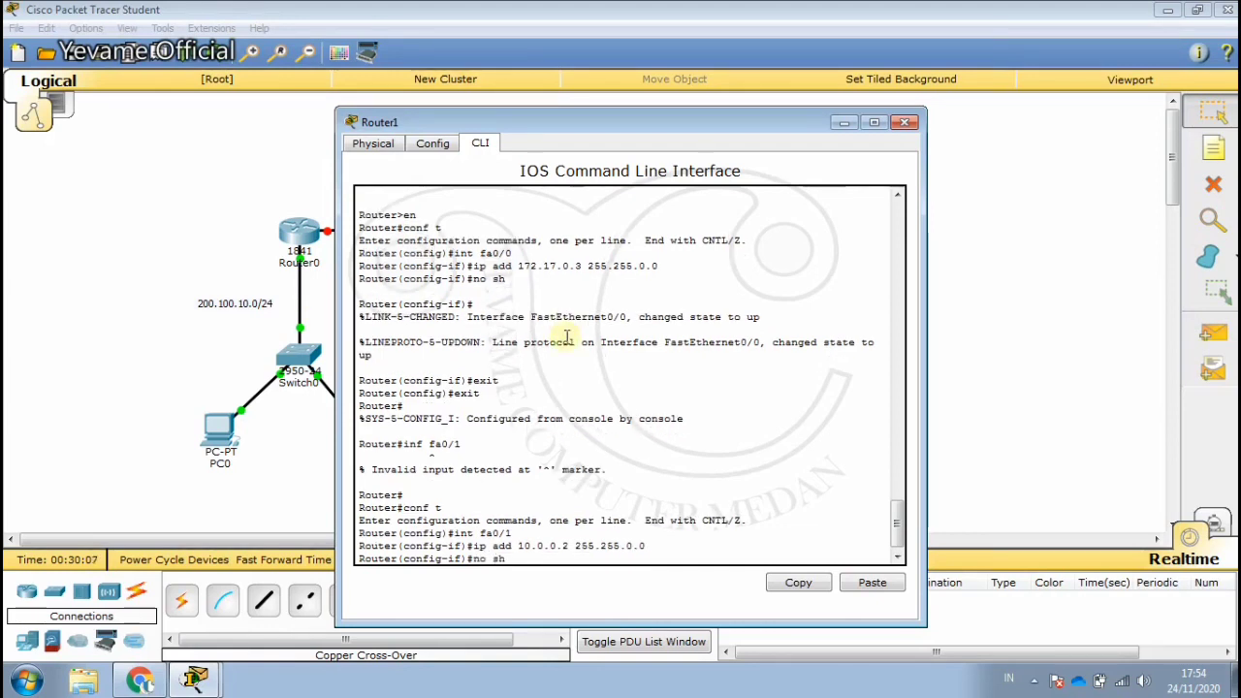
key("Return")
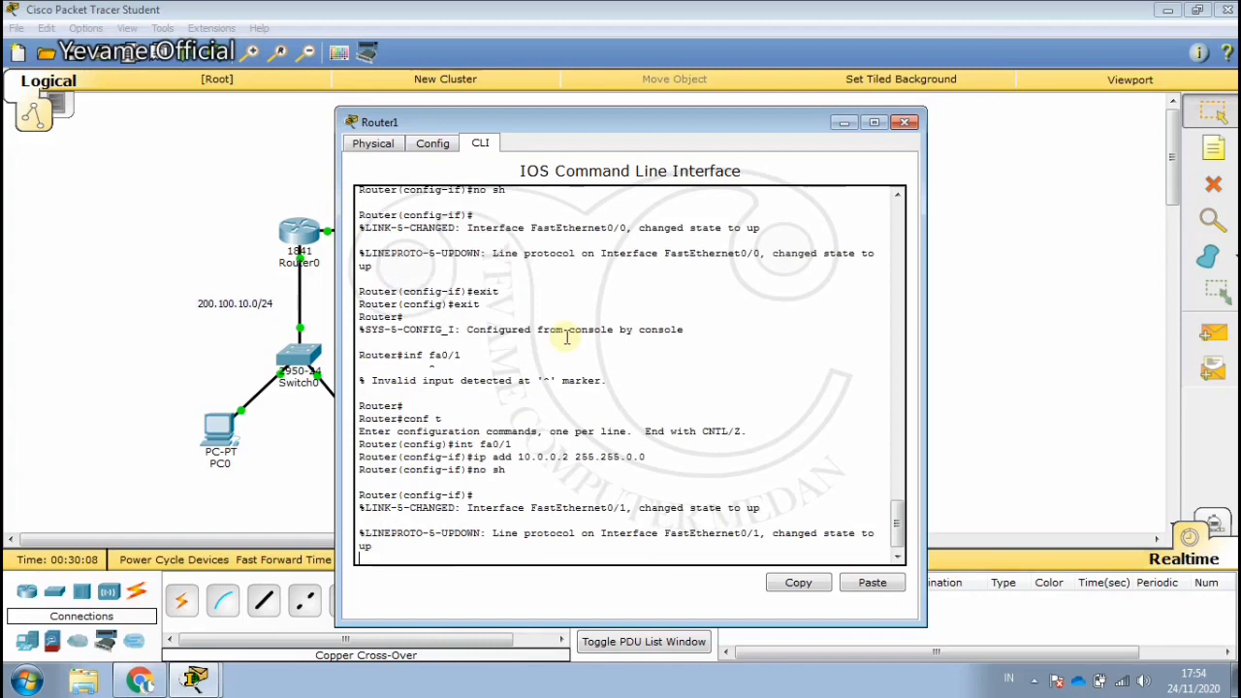
left_click(898, 123)
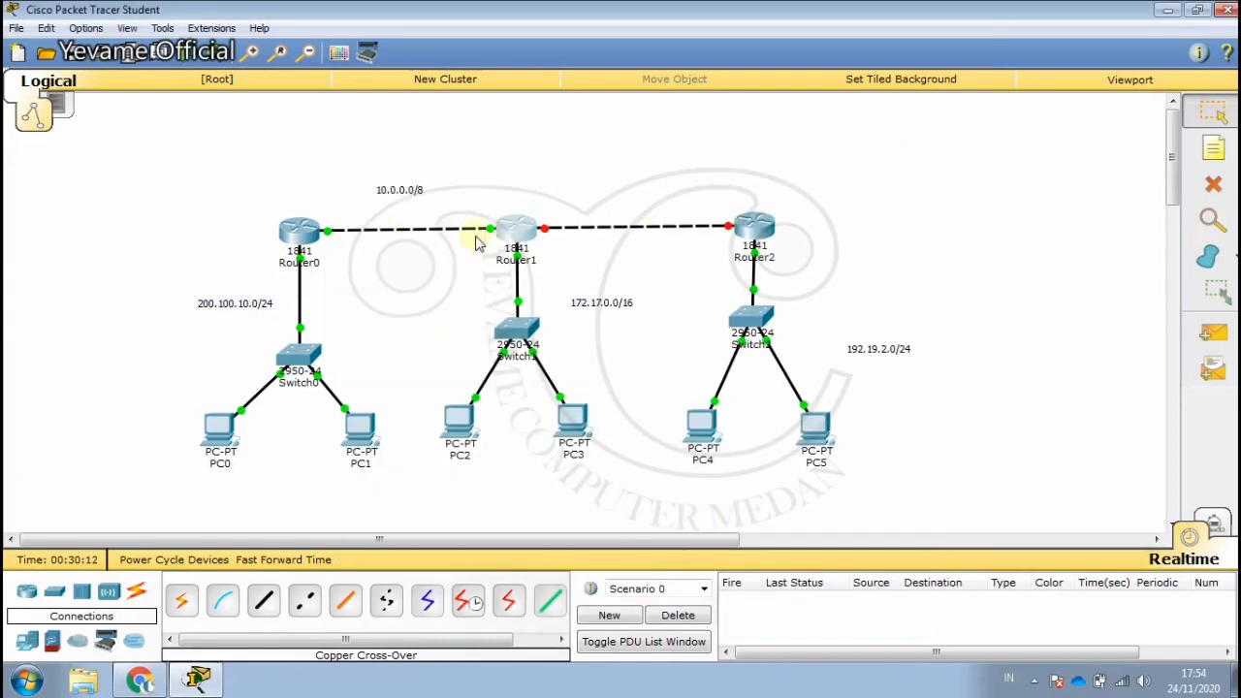
Step: Place a text note reading 20.0.0.0/8 above the link between Router1 and Router2
left_click(1211, 150)
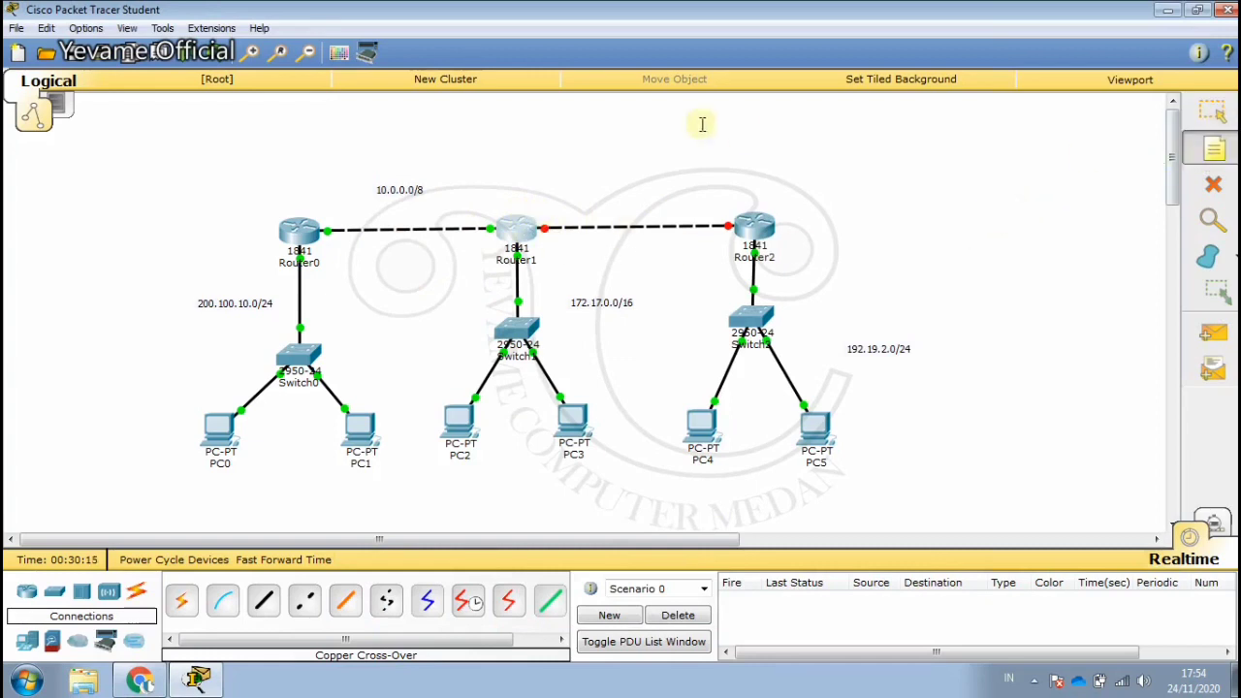
left_click(601, 192)
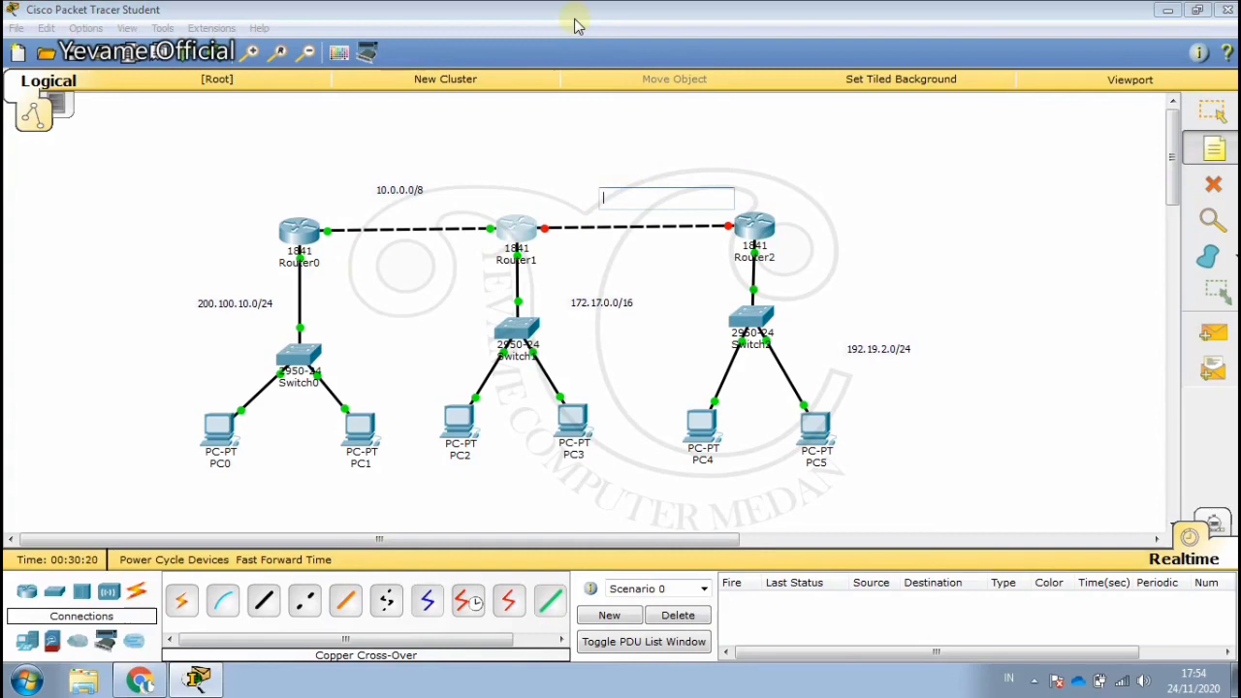
type("20")
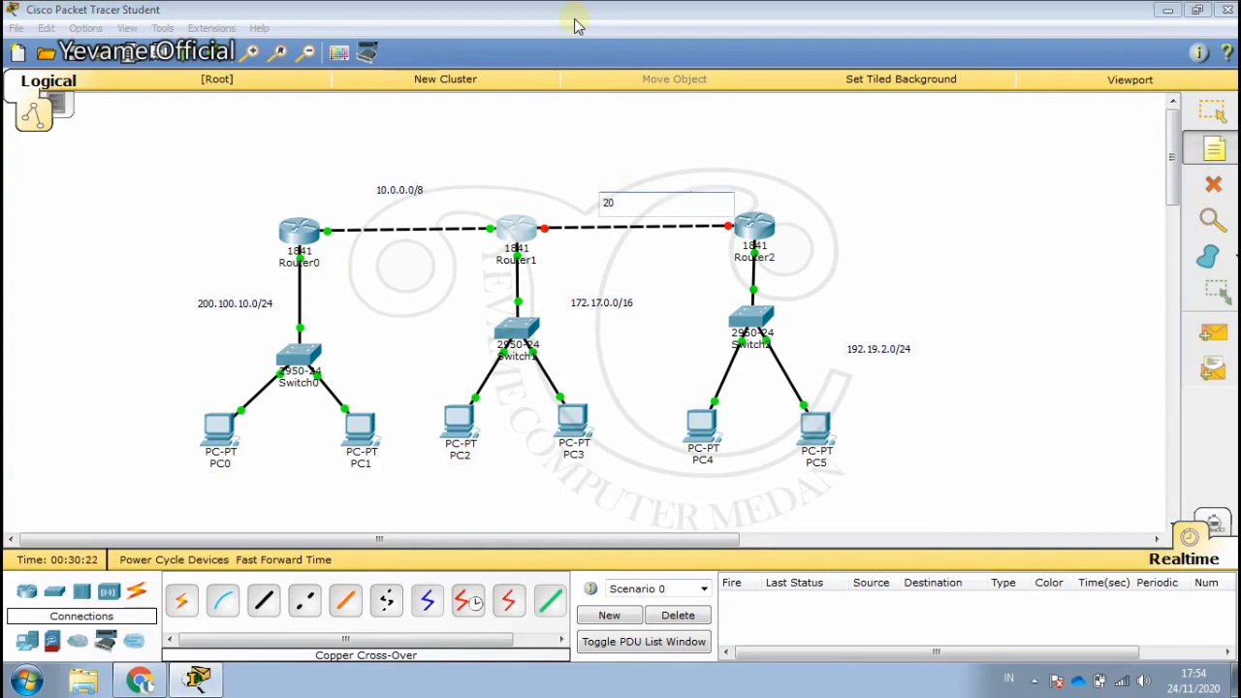
type(".0.0.0/8")
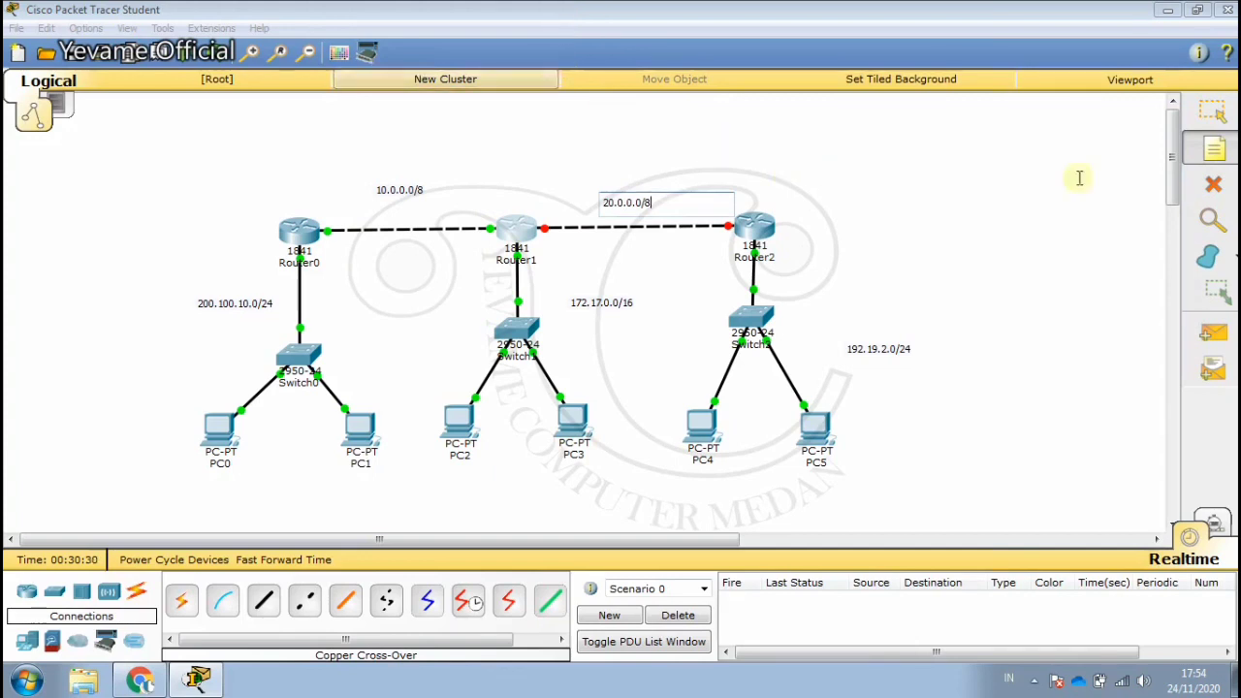
left_click(1212, 112)
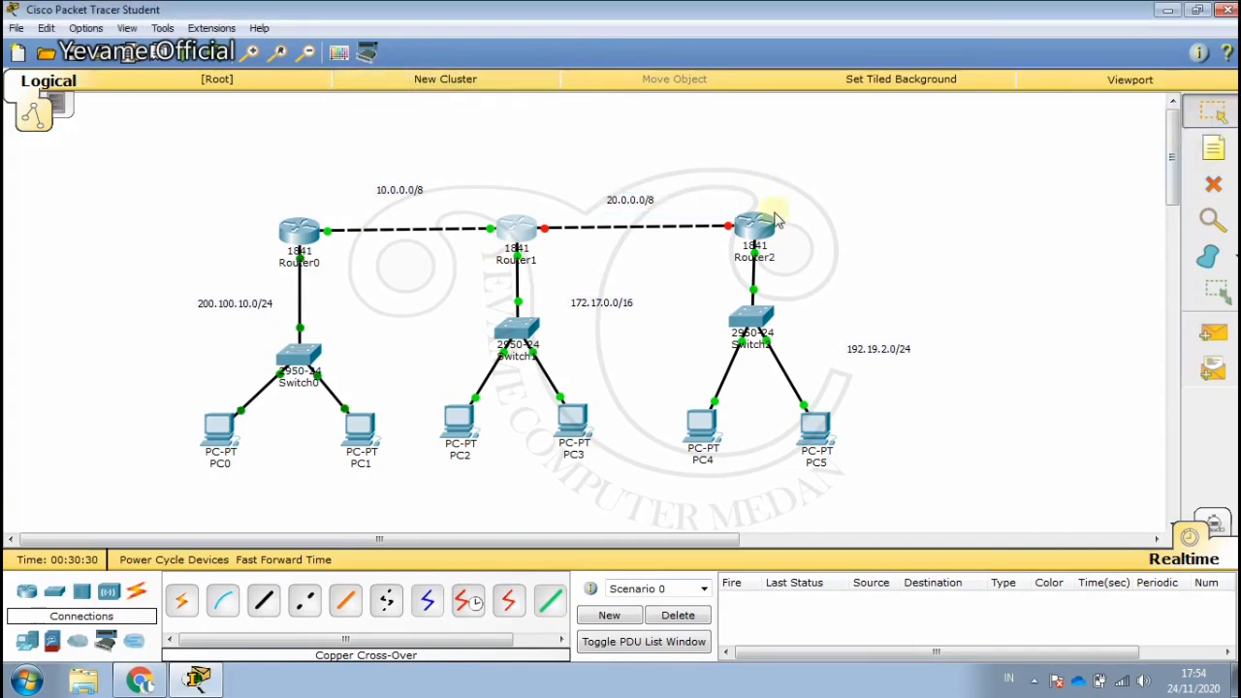
Step: Reopen Router1's command line and exit interface and global configuration back to privileged mode
left_click(524, 247)
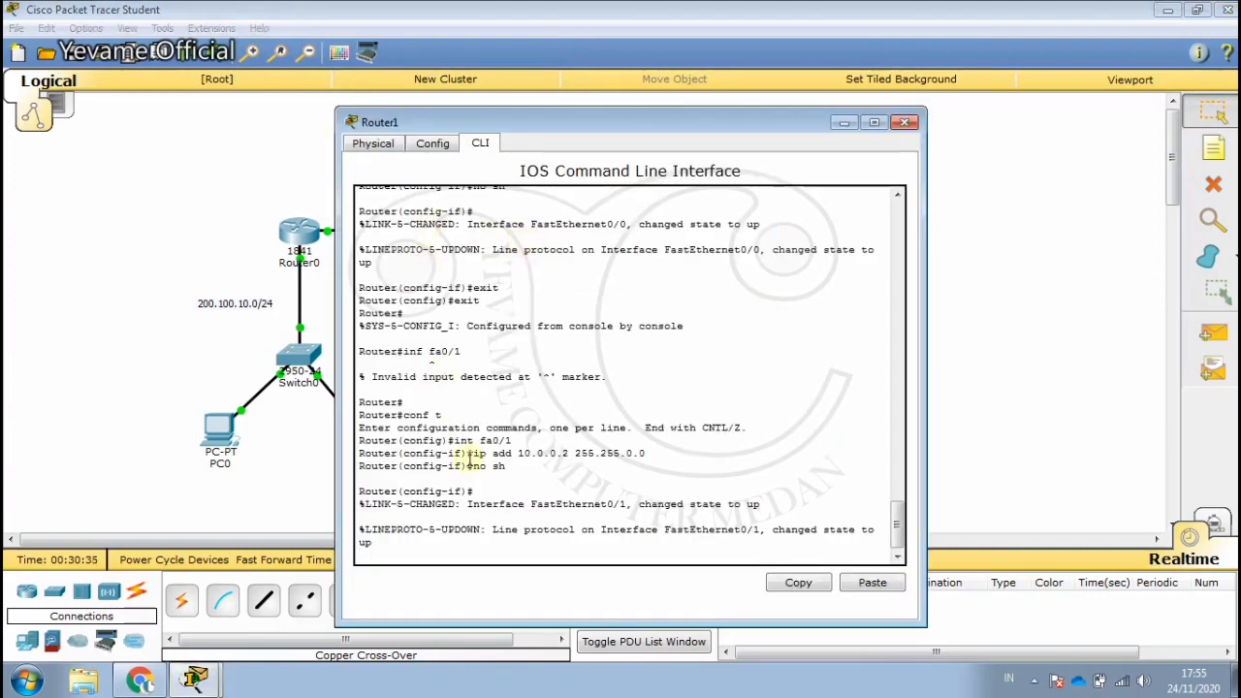
key("Return")
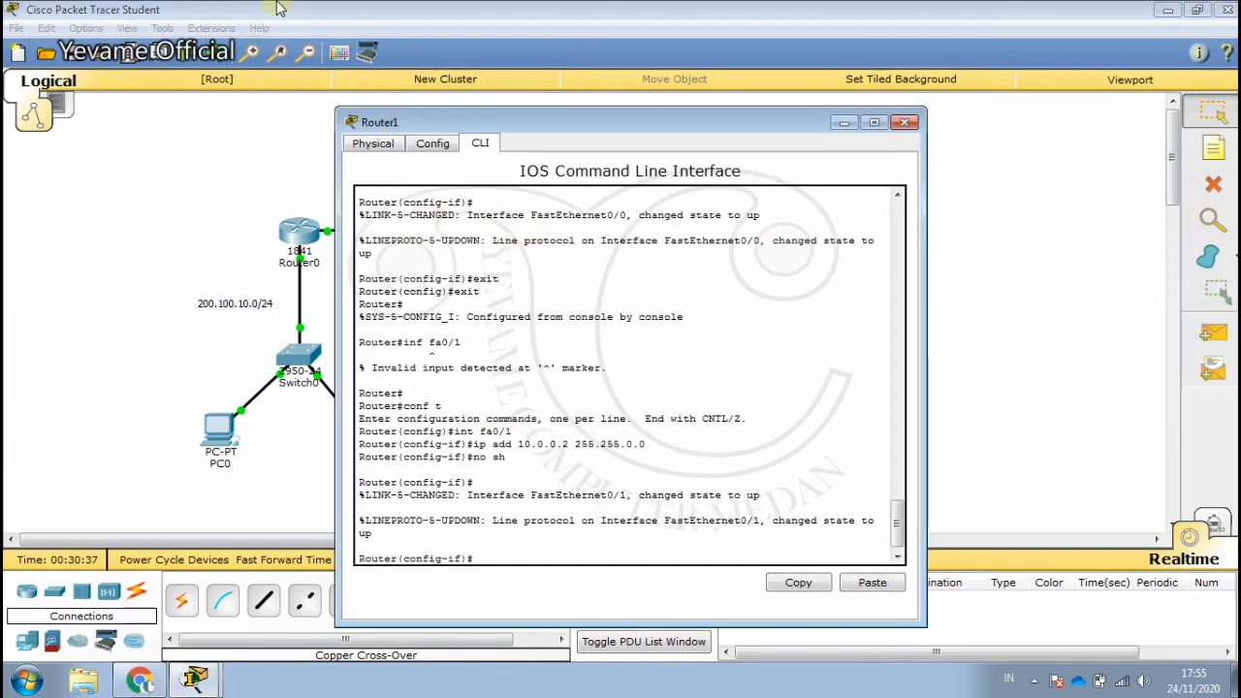
type("exit")
key("Return")
type("ex")
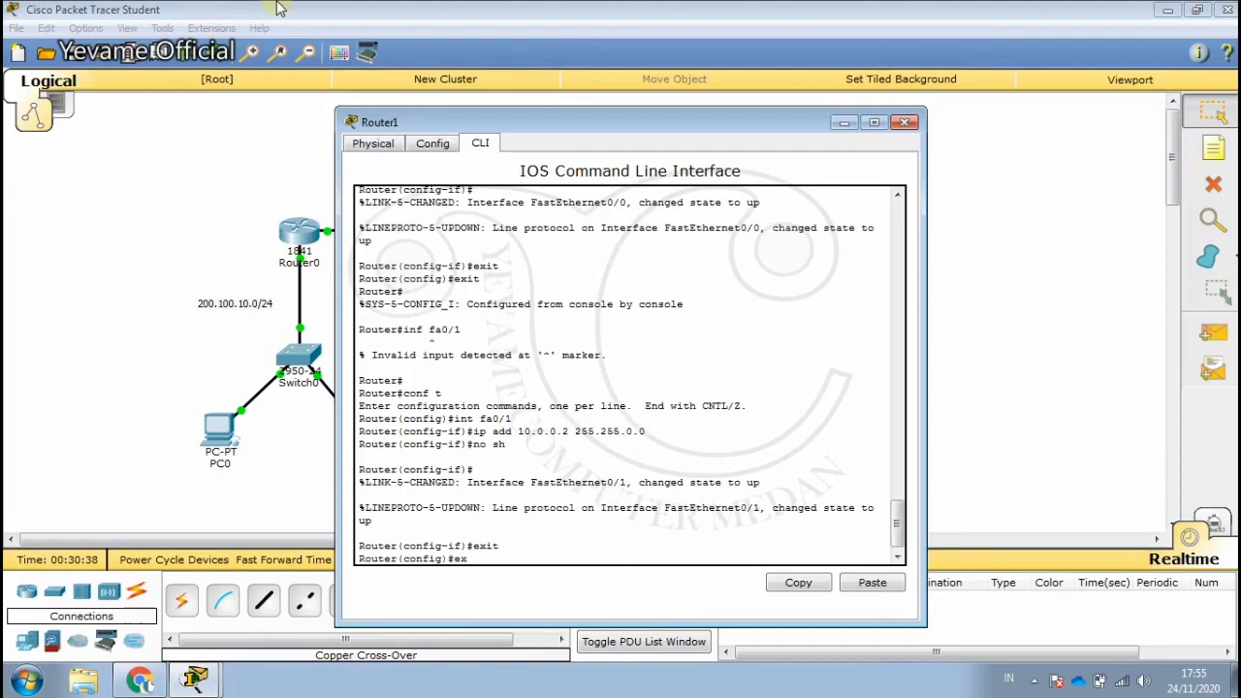
type("it")
key("Return")
key("Return")
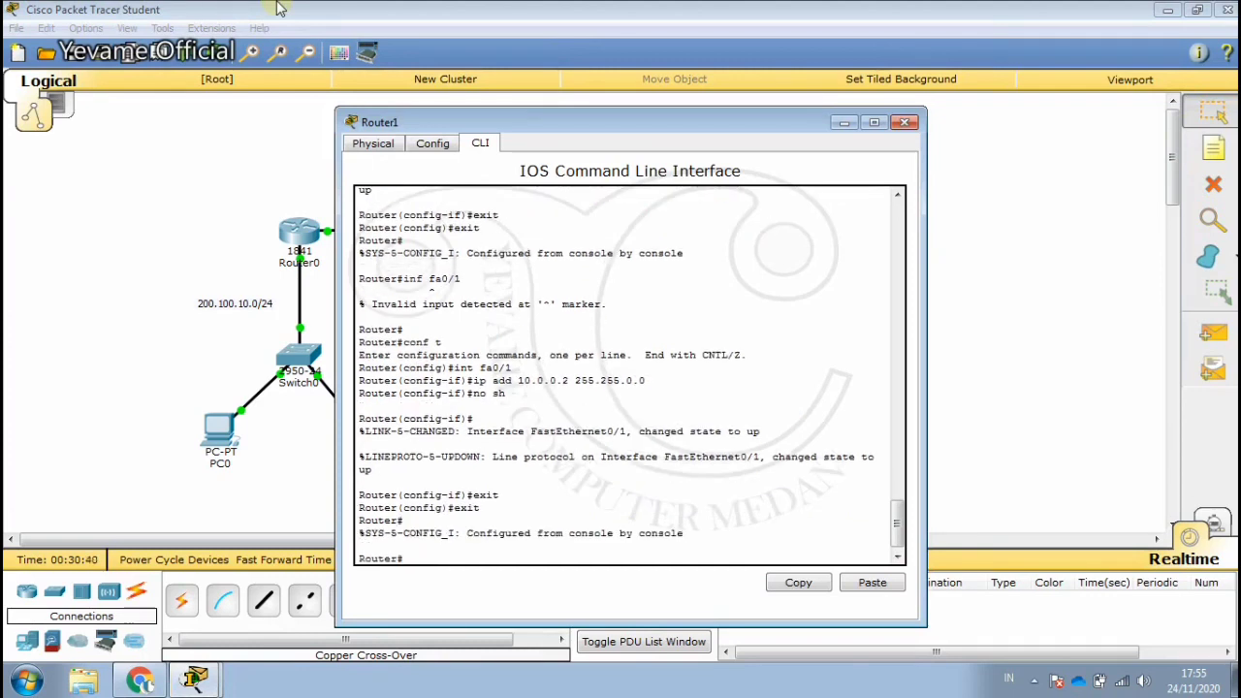
Step: Enter conf t, configure Router1's eth0/1/0 interface with IP address 20.0.0.1 and mask 255.0.0.0, enable it with no sh, and close the window
type("conf")
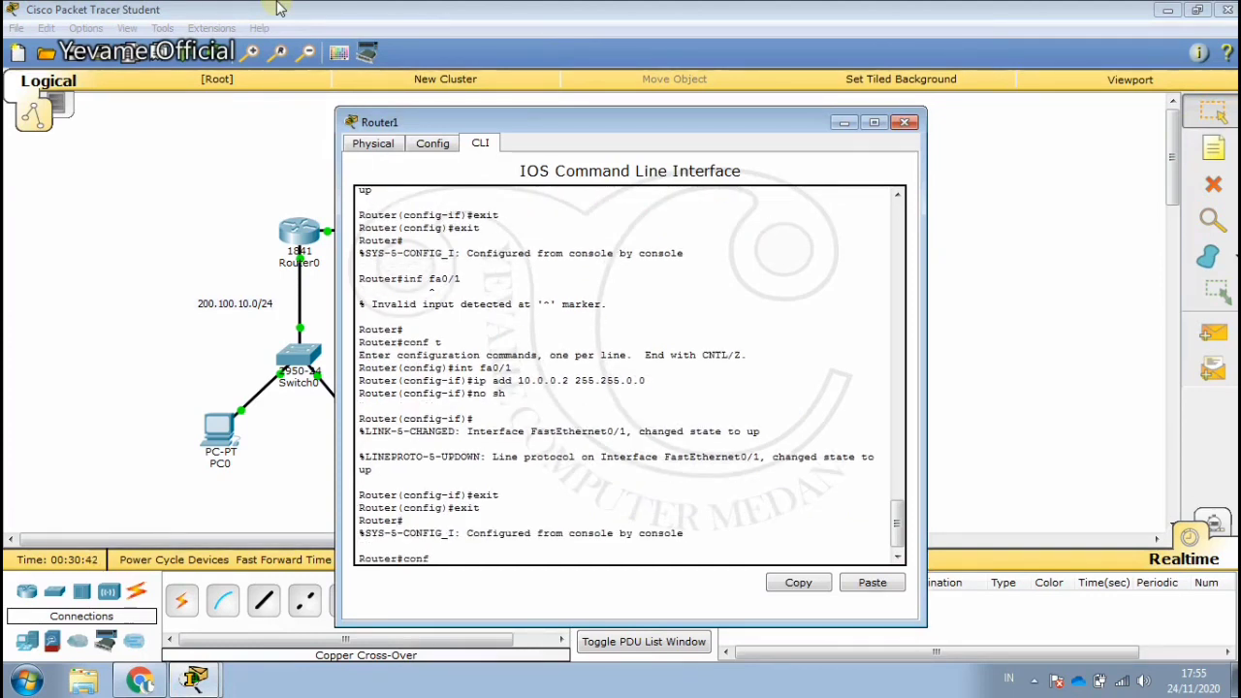
type(" t")
key("Return")
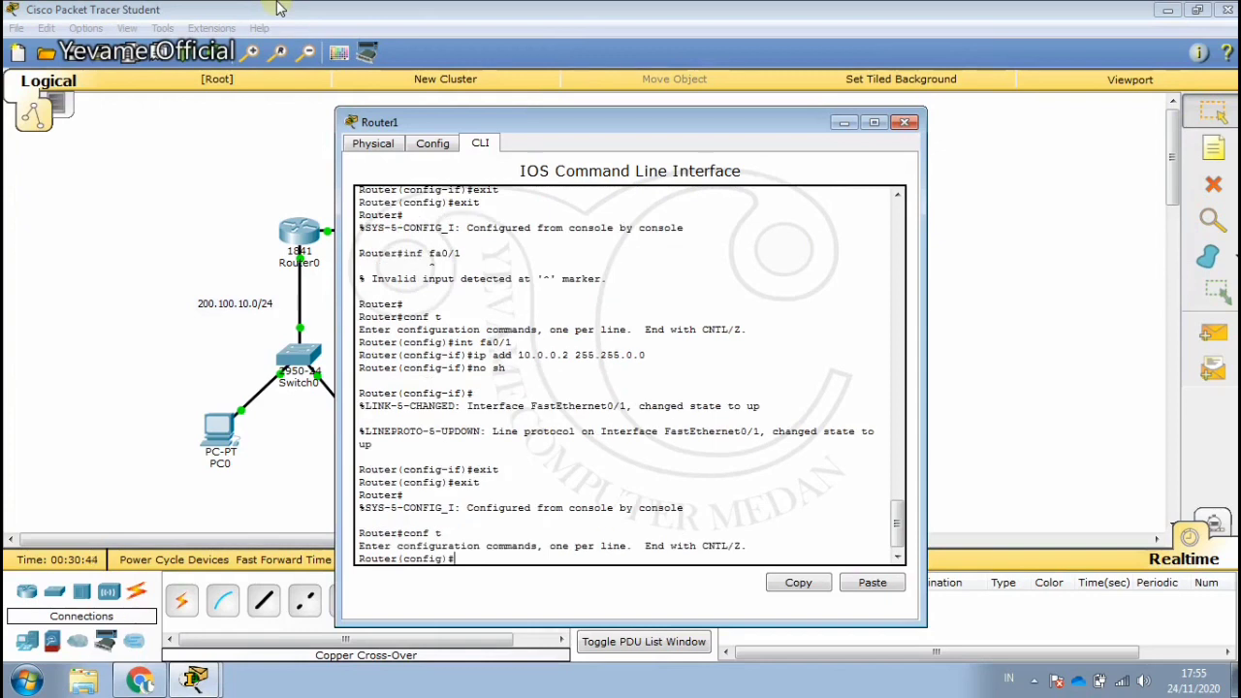
type("int eth")
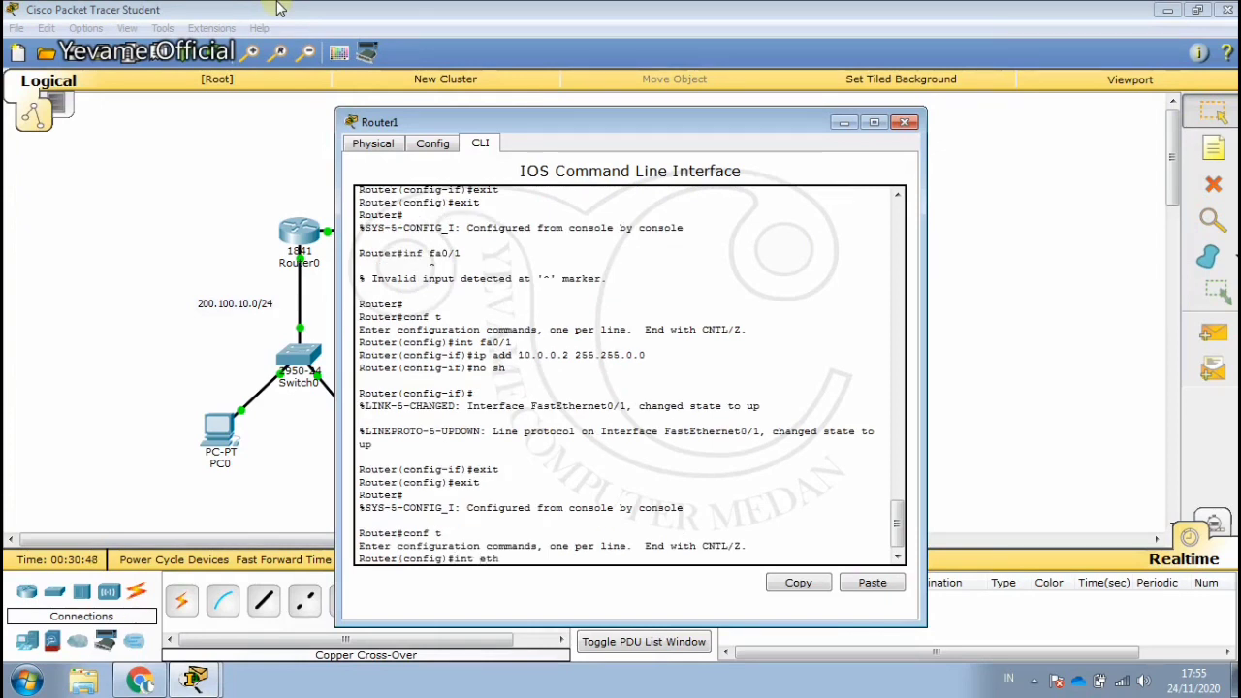
type("0/1/0")
key("Return")
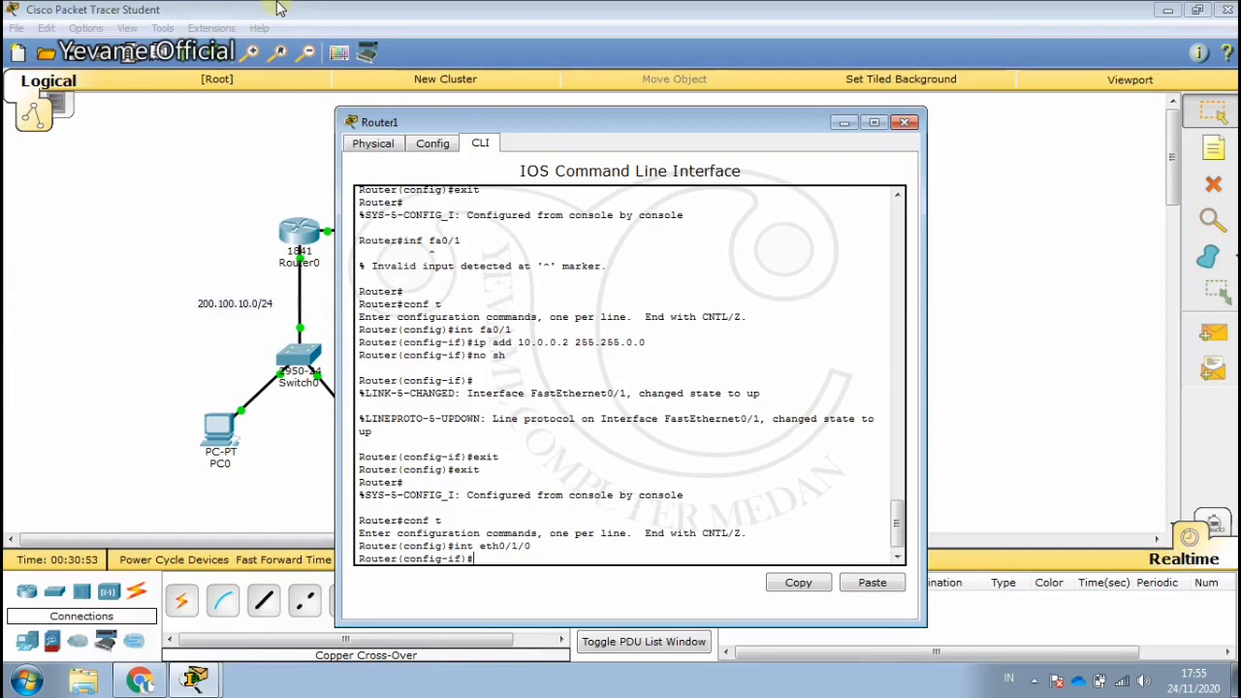
type("ip add 20.0.0.1")
key("BackSpace")
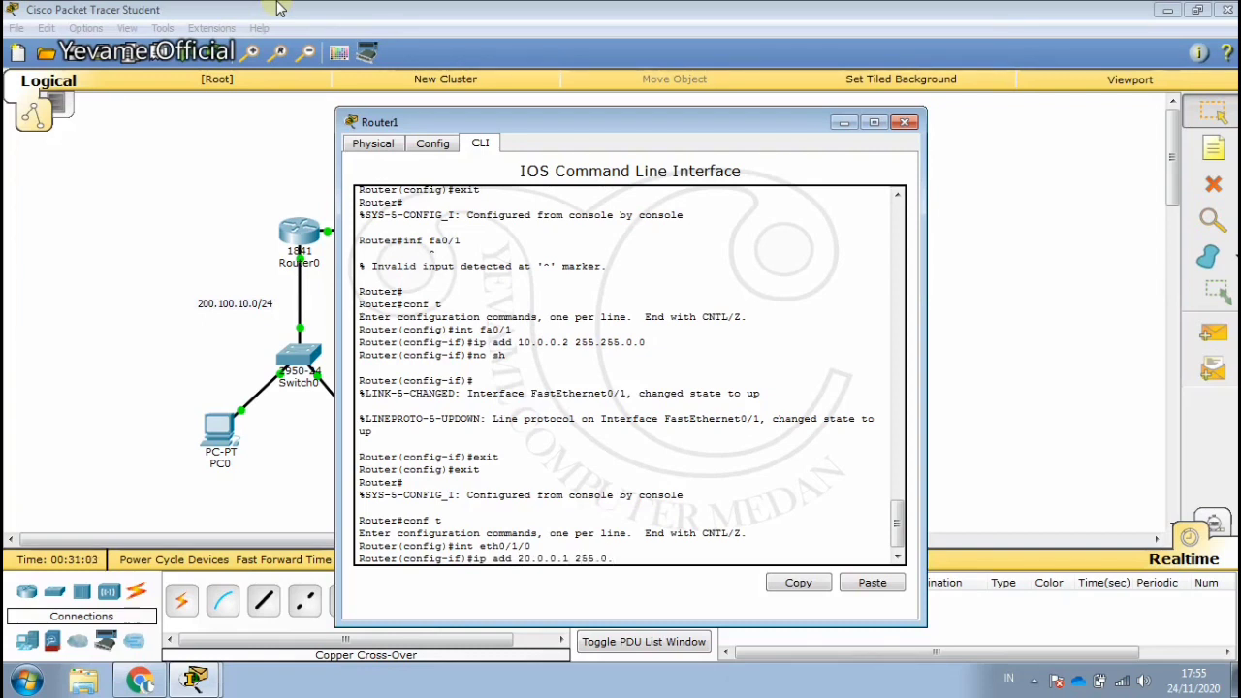
type(".0")
key("Return")
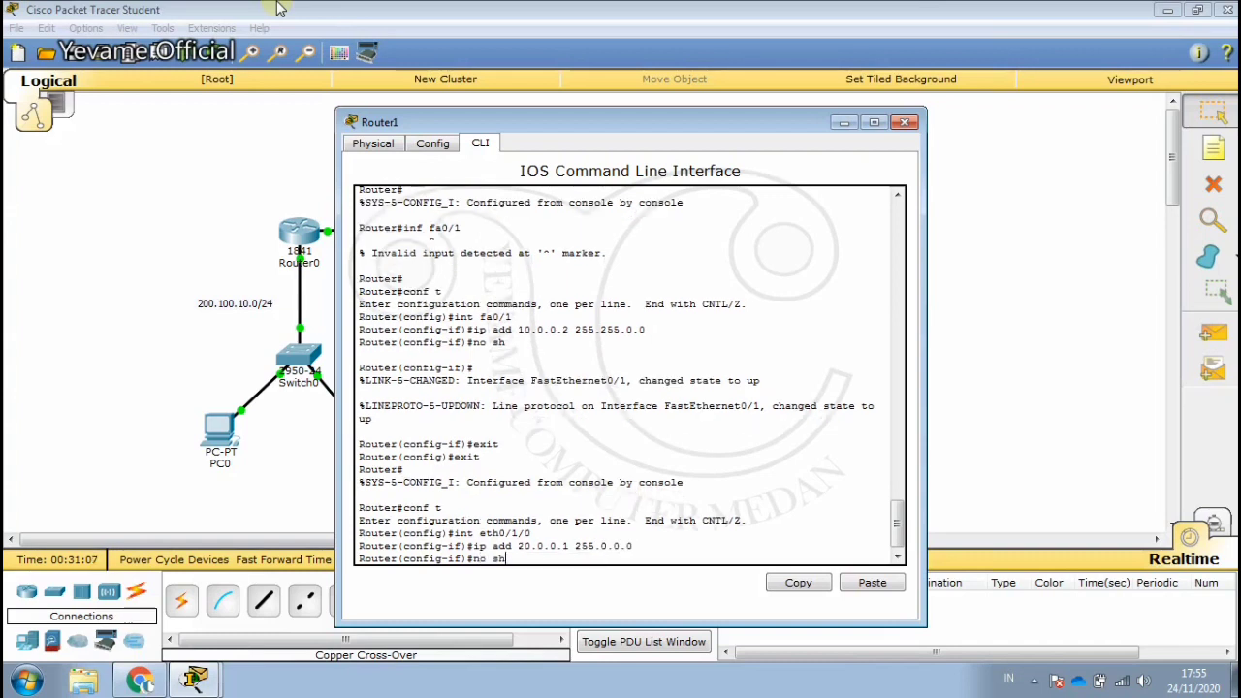
type("no sh")
key("Return")
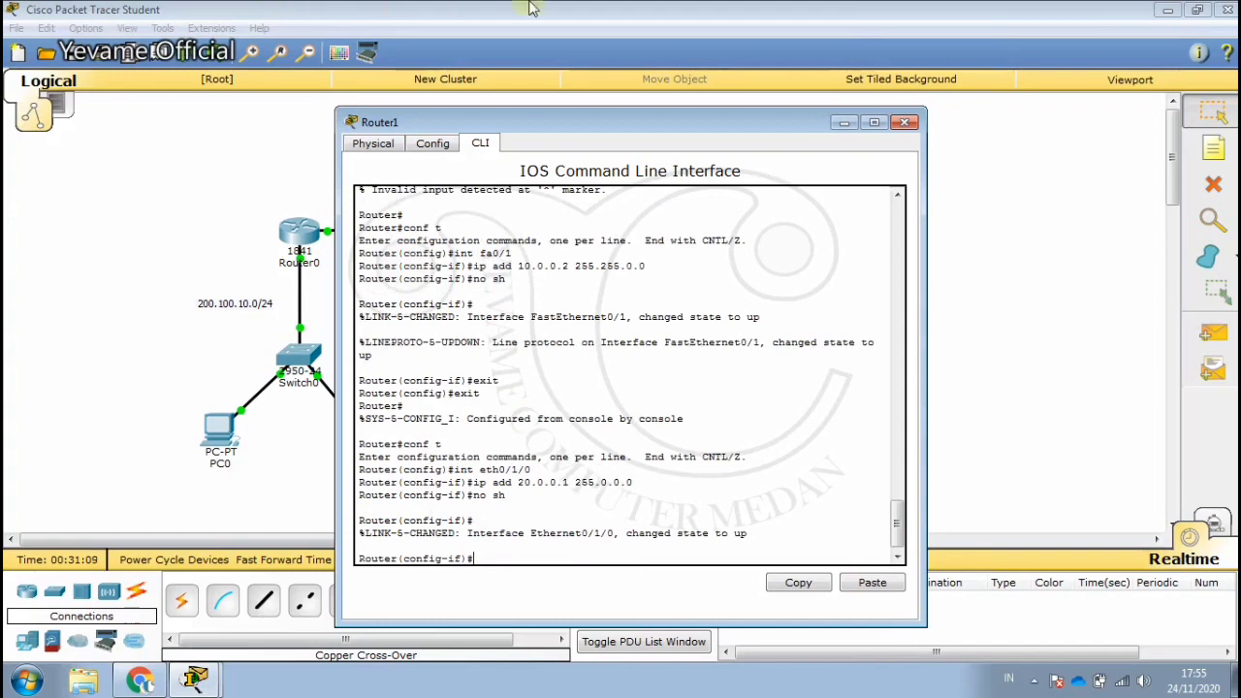
left_click(904, 122)
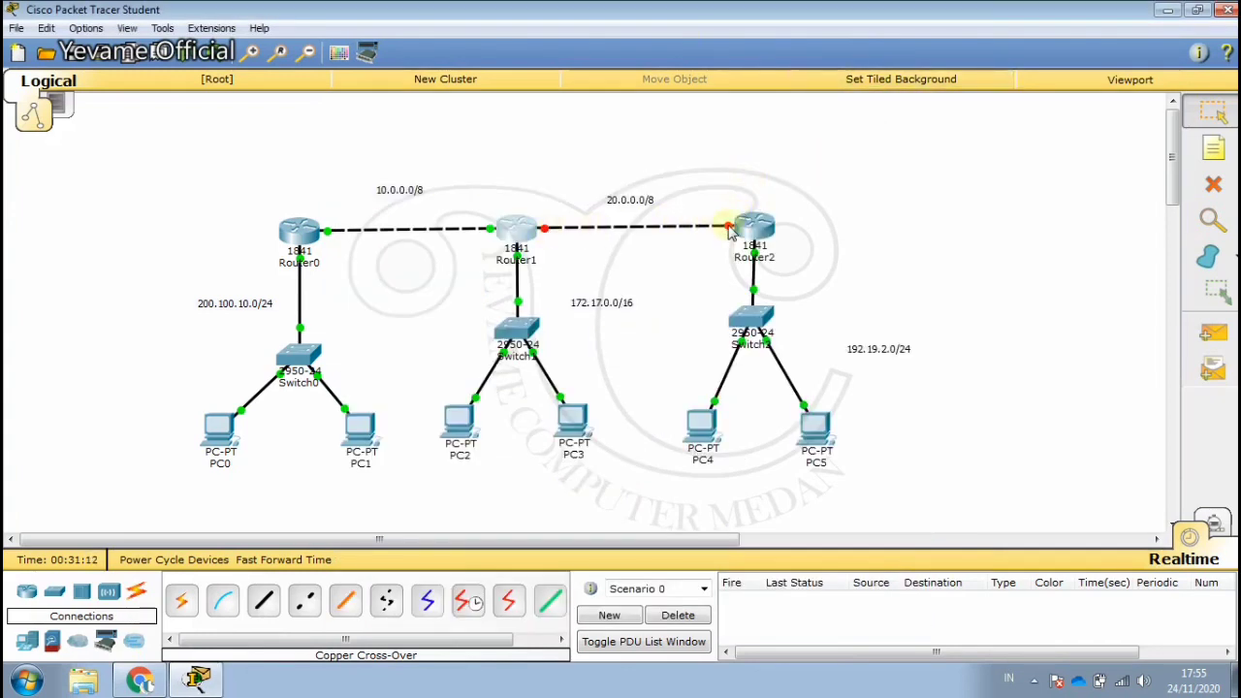
Step: Open Router2's command line and exit its fa0/0 interface and global configuration back to privileged mode
mouse_move(729, 230)
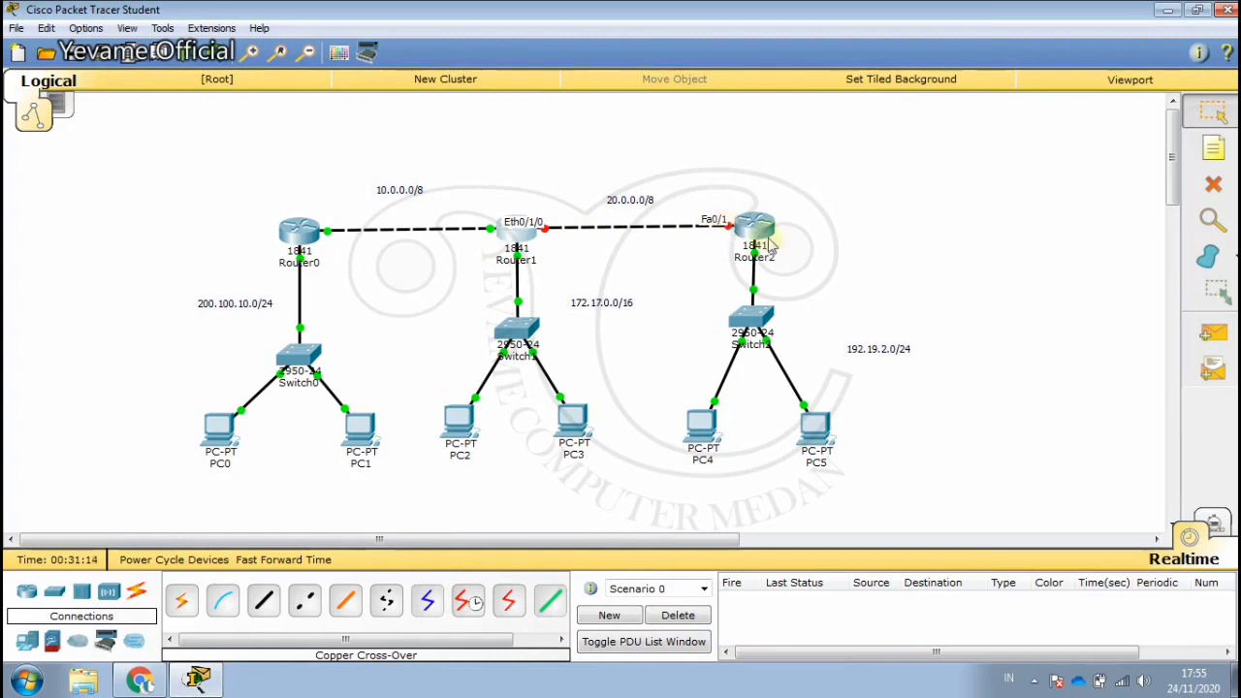
left_click(754, 227)
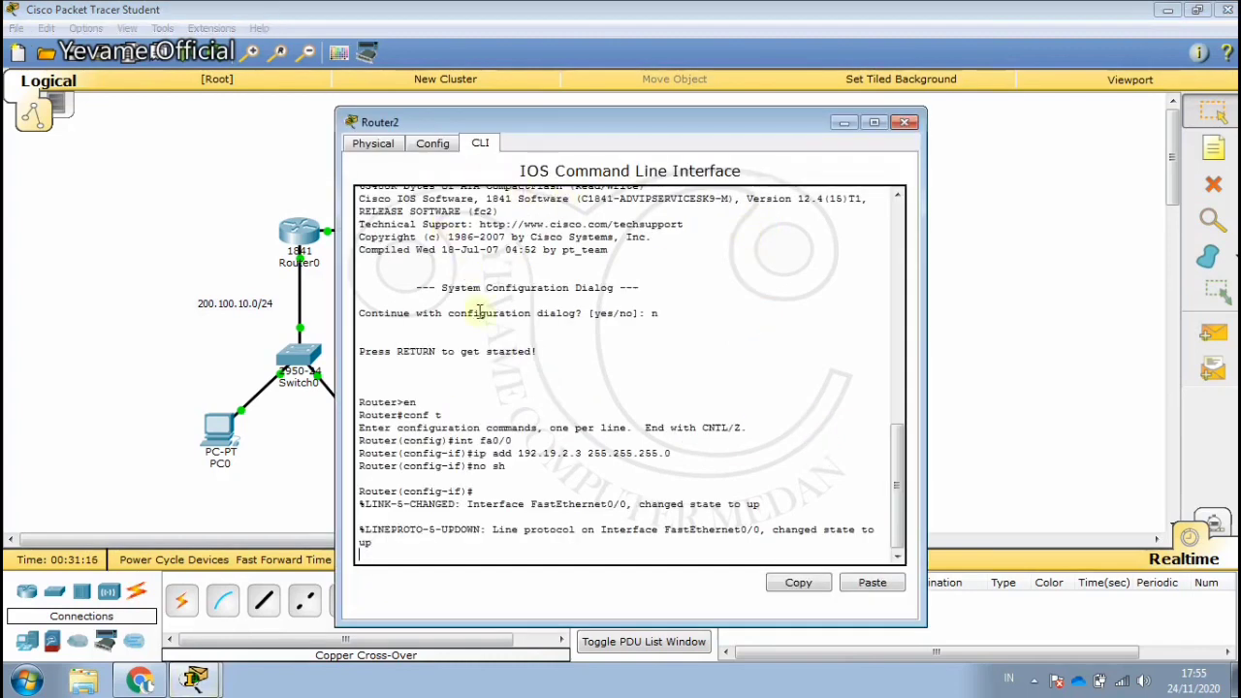
key("Return")
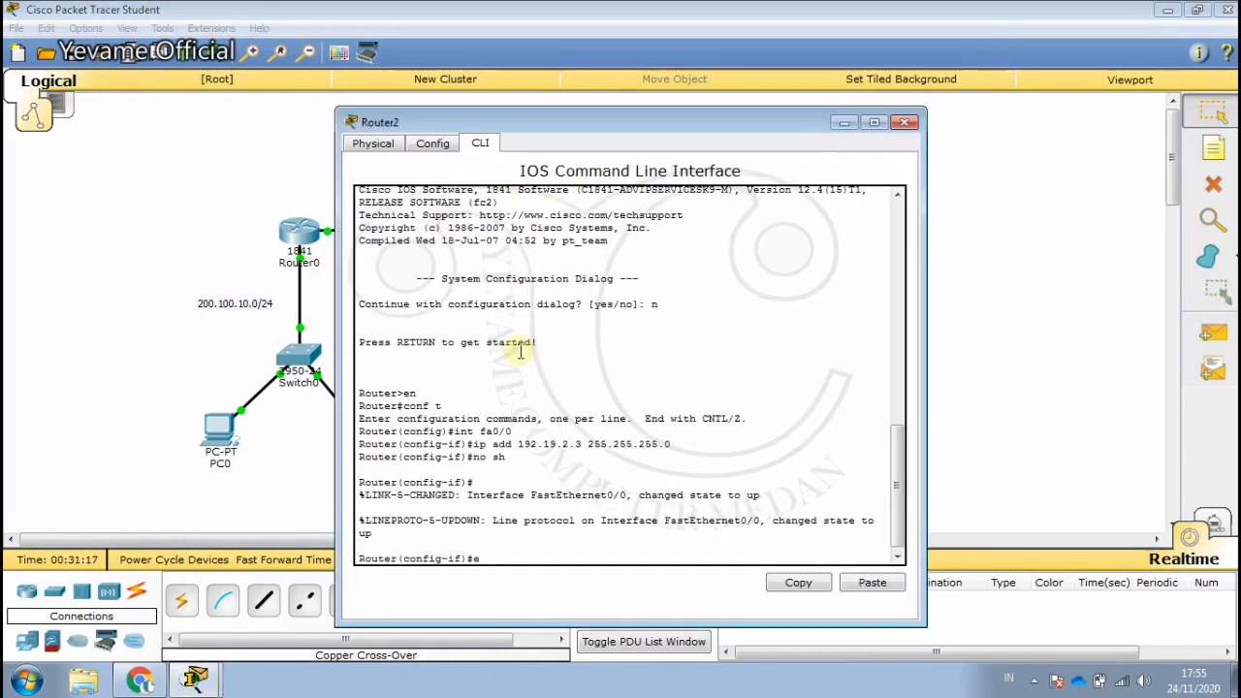
type("exit")
key("Return")
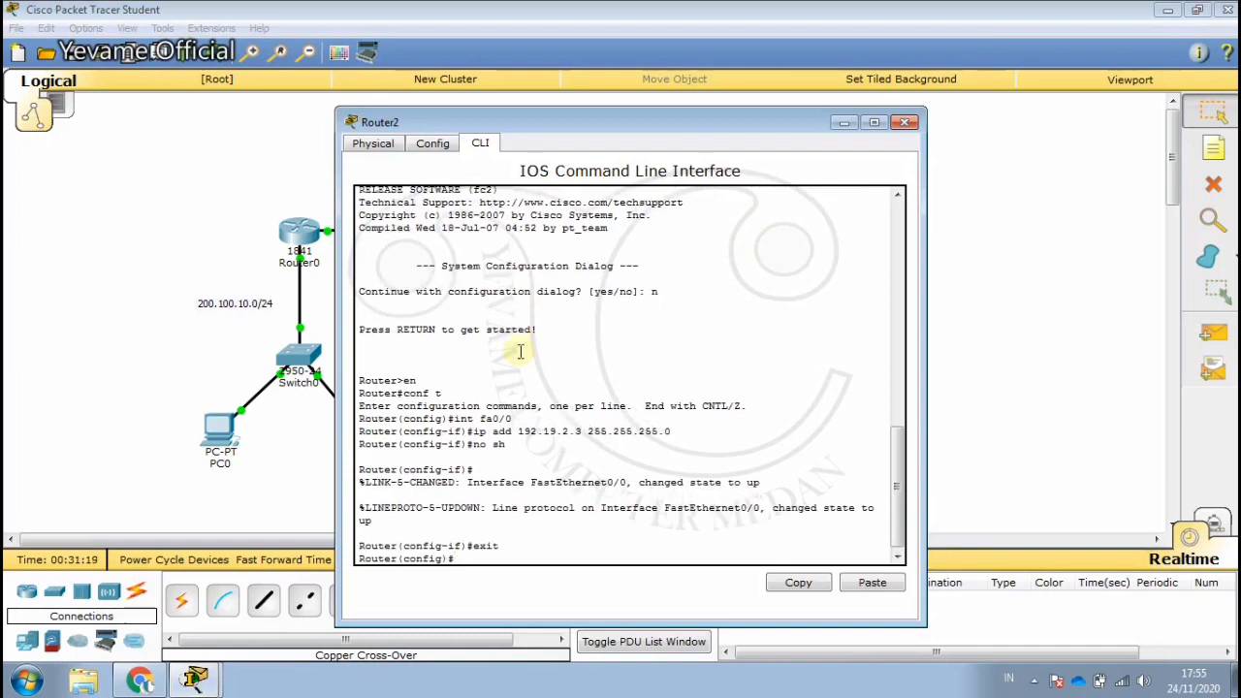
type("exit")
key("Return")
key("Return")
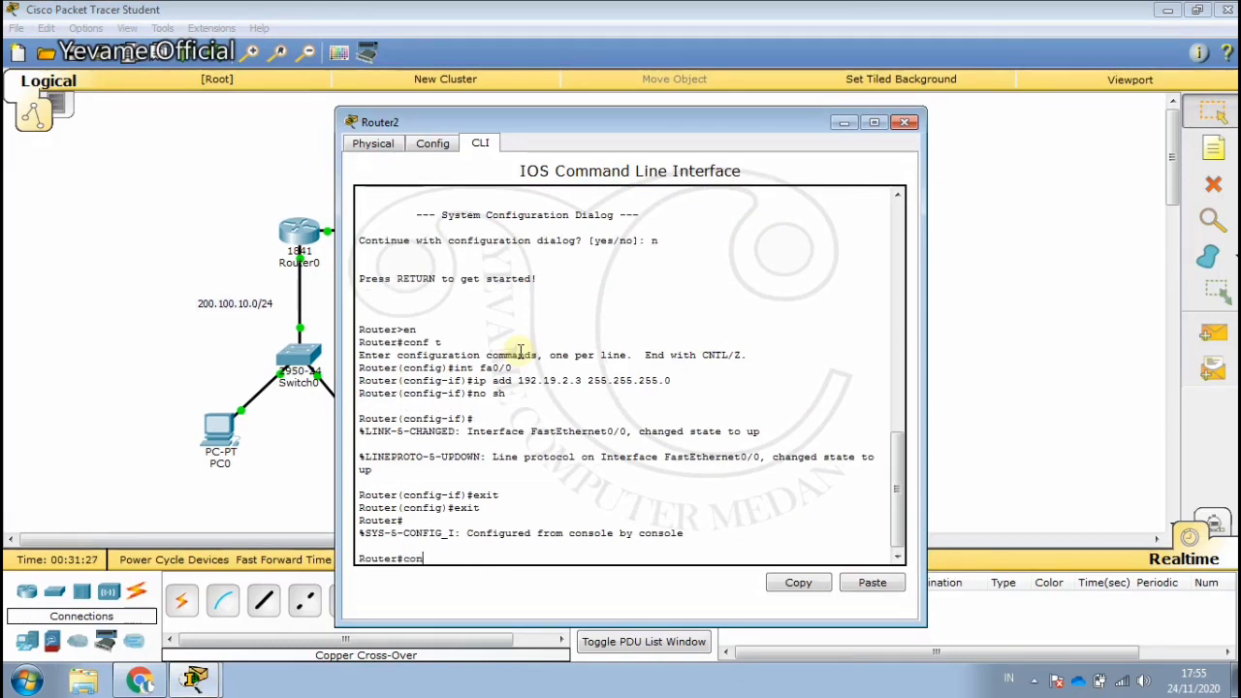
Step: Enter conf t, configure Router2's fa0/1 interface with IP address 20.0.0.2 and mask 255.0.0.0, enable it with no sh, and close the window
type("conf t")
key("Return")
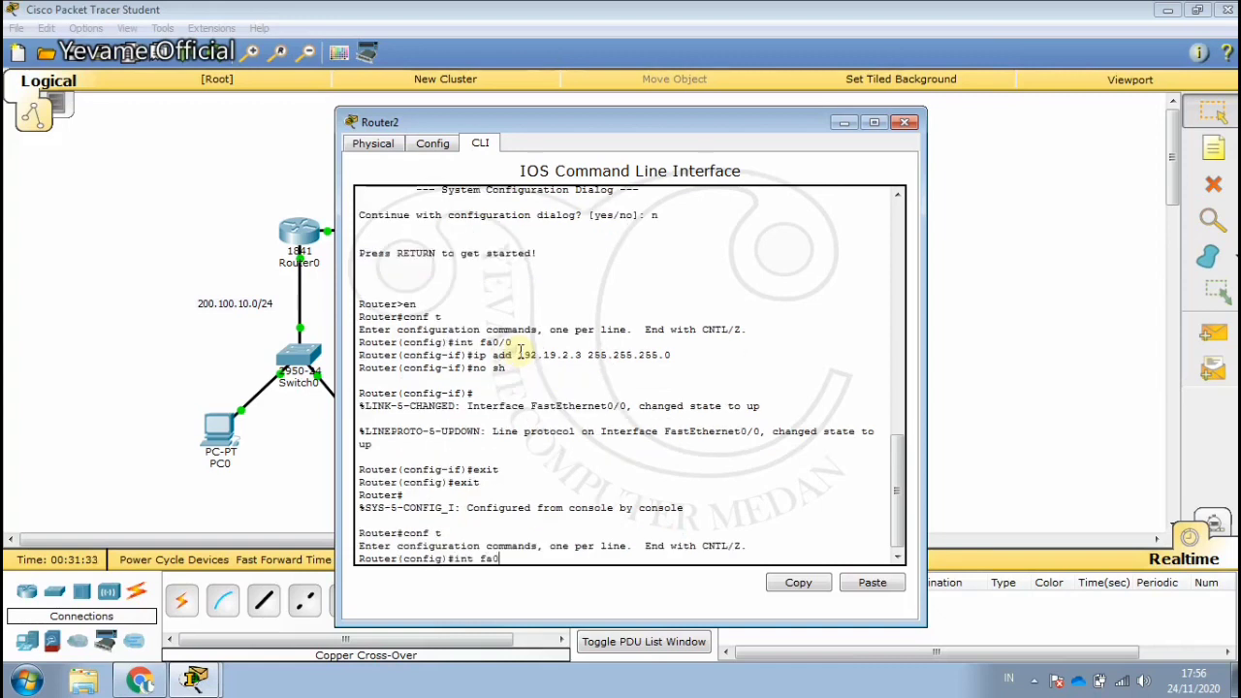
key("Return")
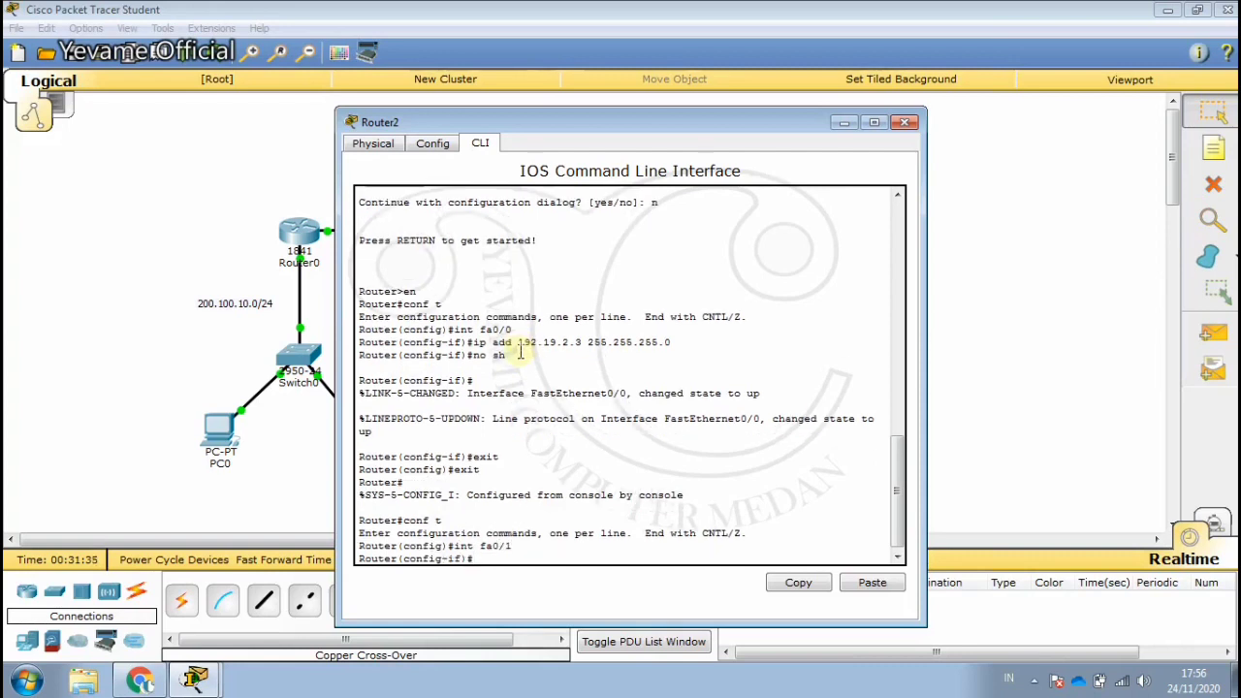
type("ip add 20.0.0.2 255.0.0.")
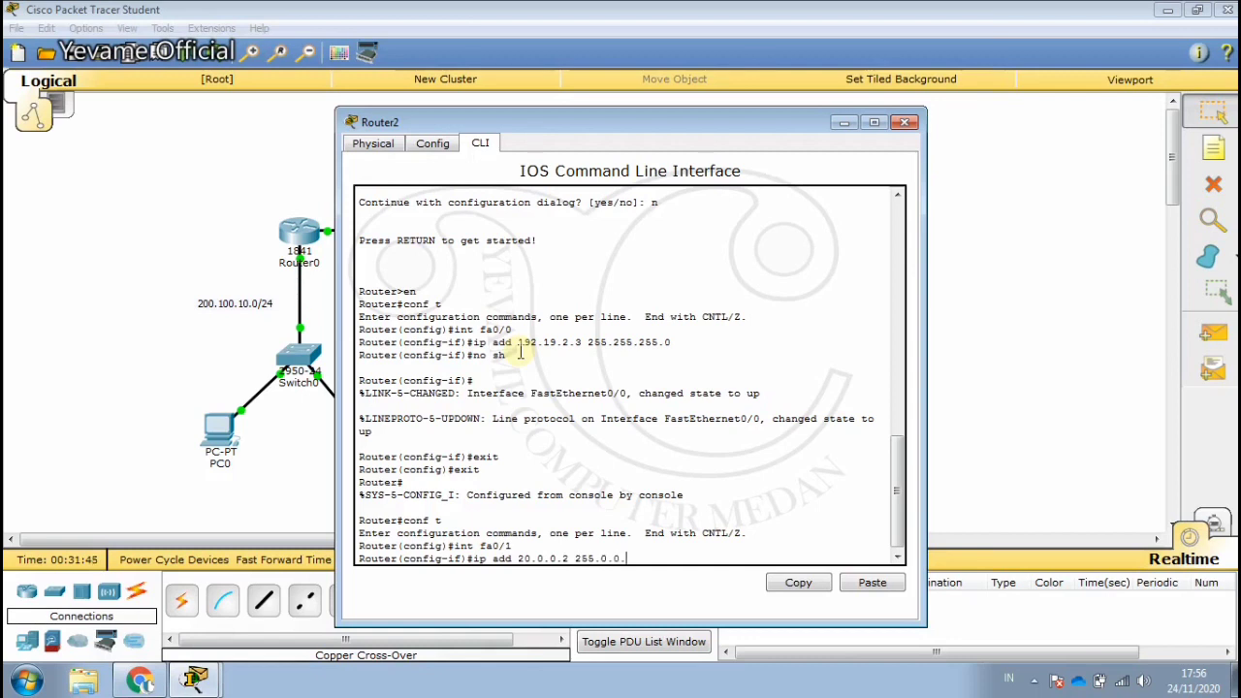
type("0")
key("Return")
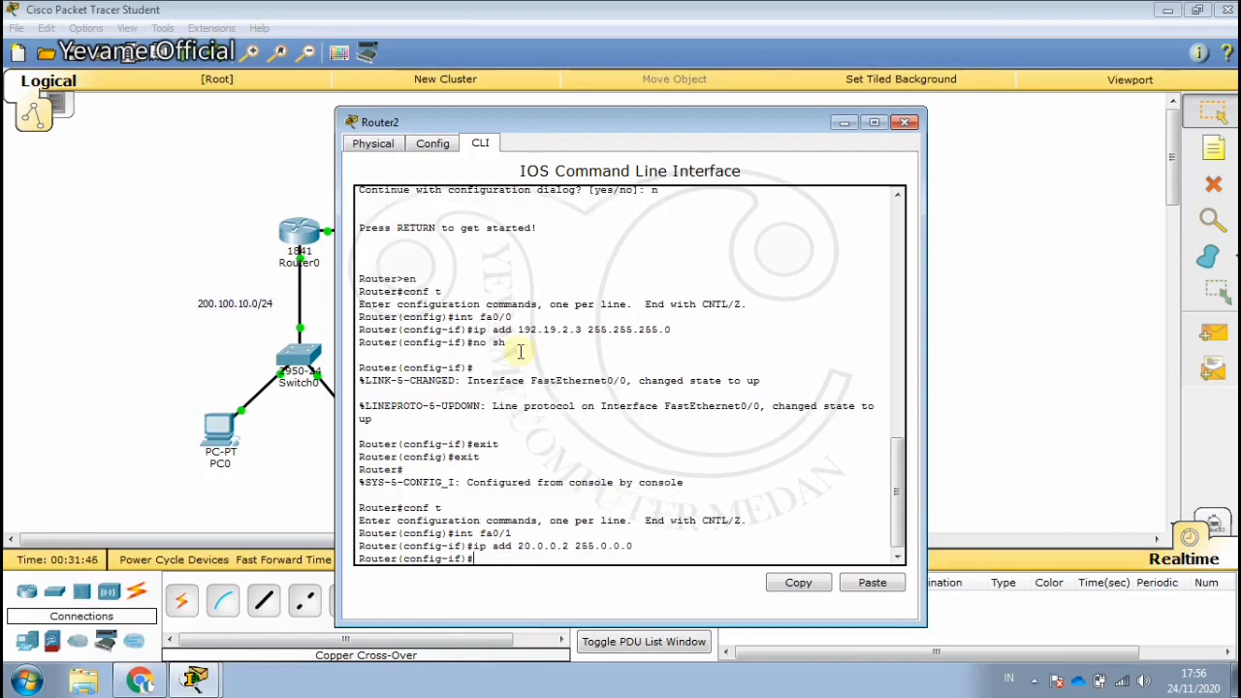
type("no sh")
key("Return")
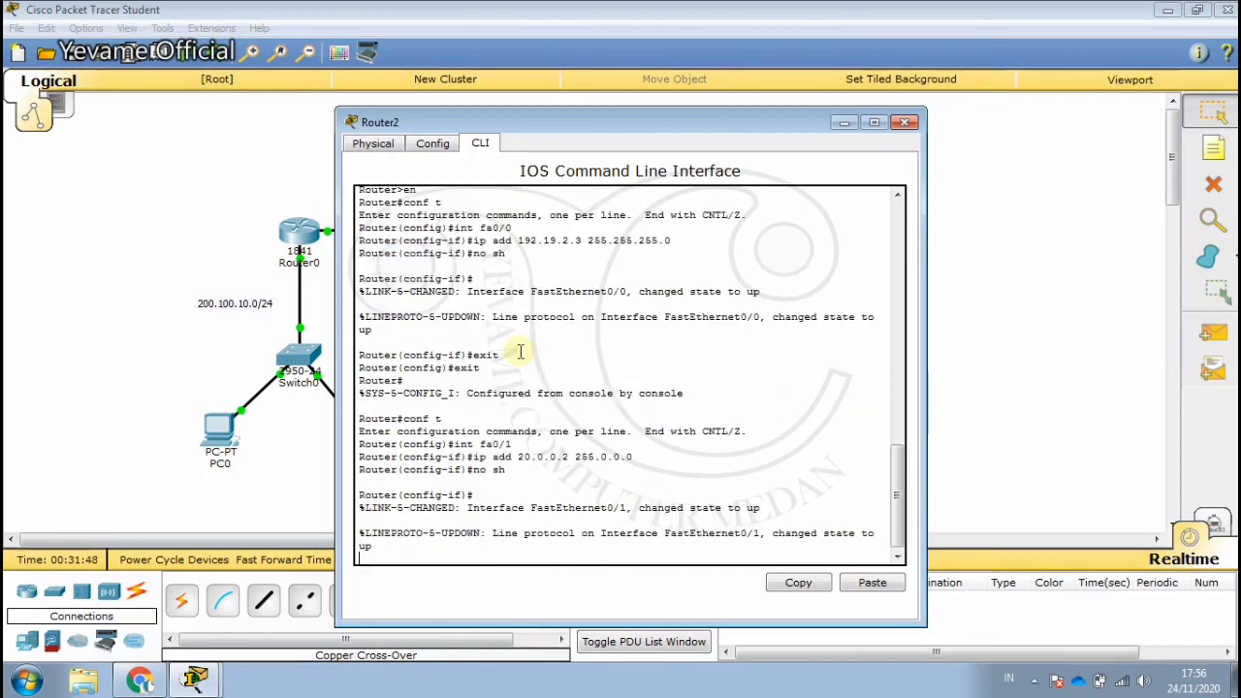
left_click(904, 121)
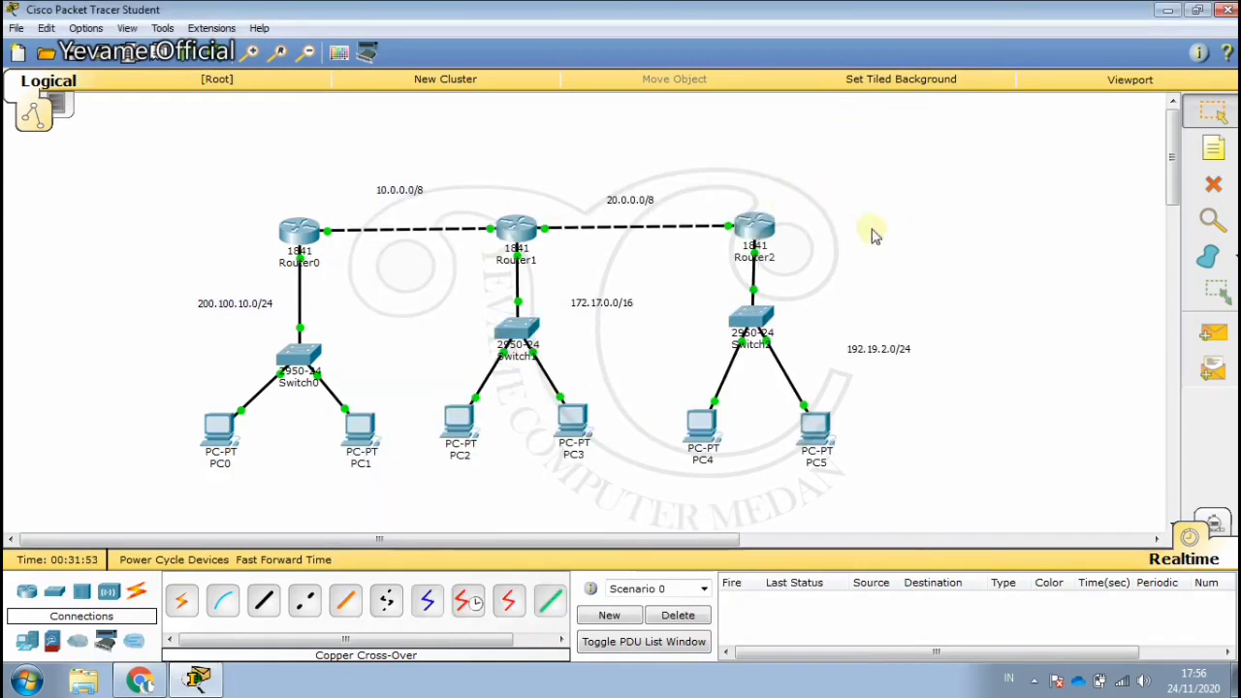
Step: Test connectivity with simple PDUs from PC0 to Router0 and from Router0 to Router1
left_click(1212, 332)
left_click(227, 419)
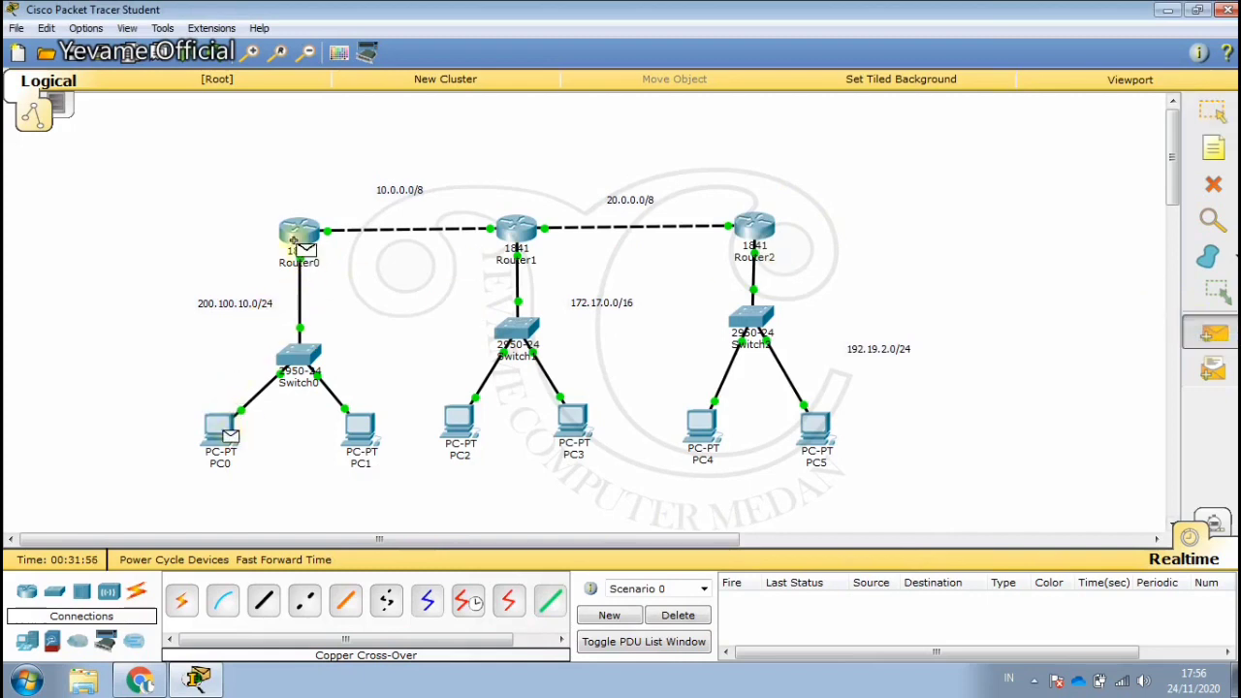
left_click(299, 233)
left_click(1211, 333)
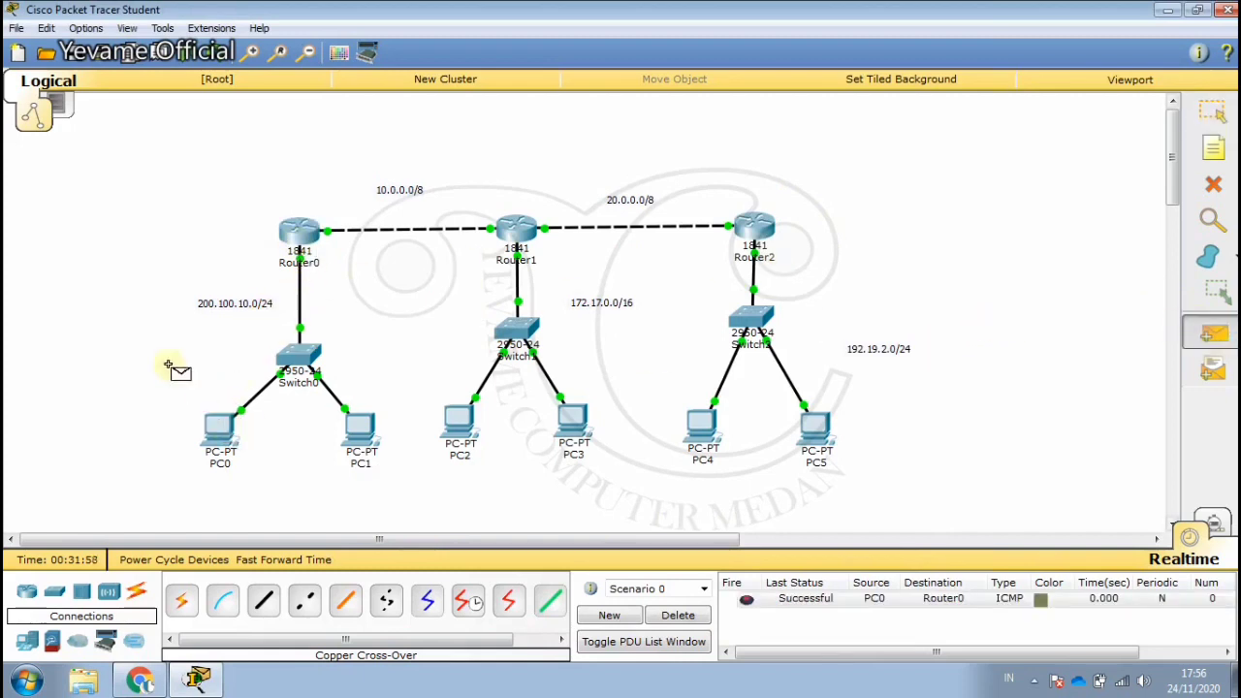
left_click(514, 228)
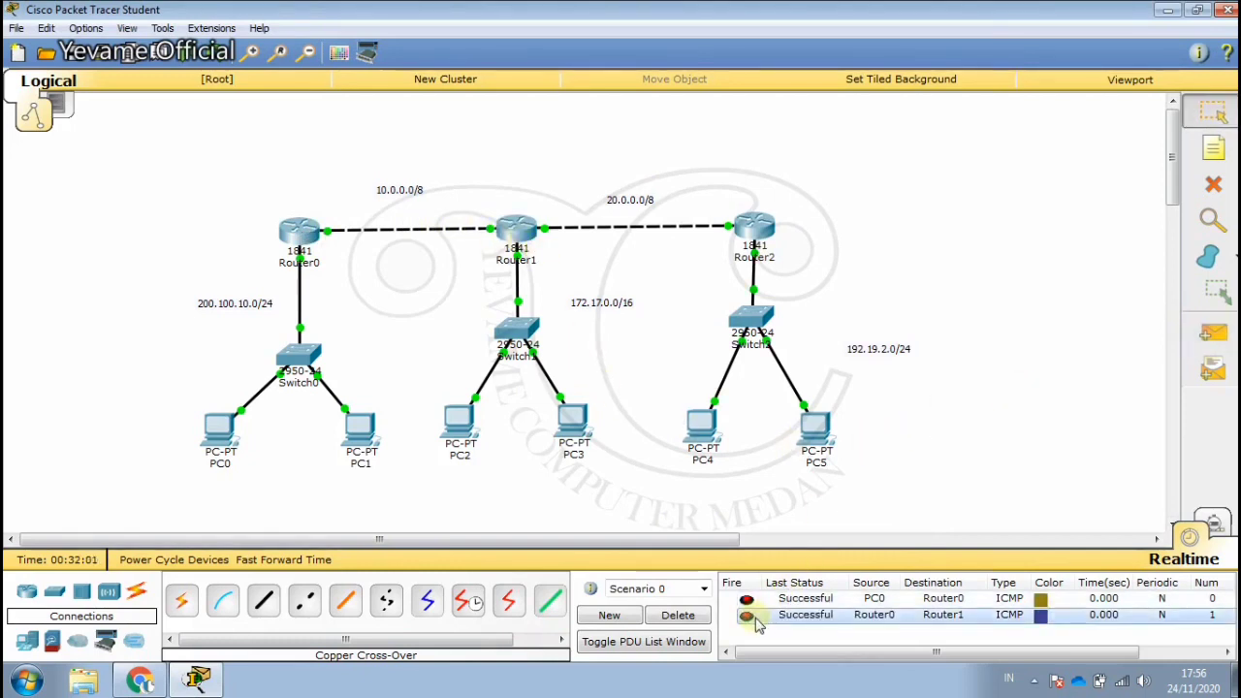
Step: Test the Router1 to Router2 link with a simple PDU, firing it again, and delete the PDUs of Scenario 0
left_click(1212, 332)
left_click(516, 231)
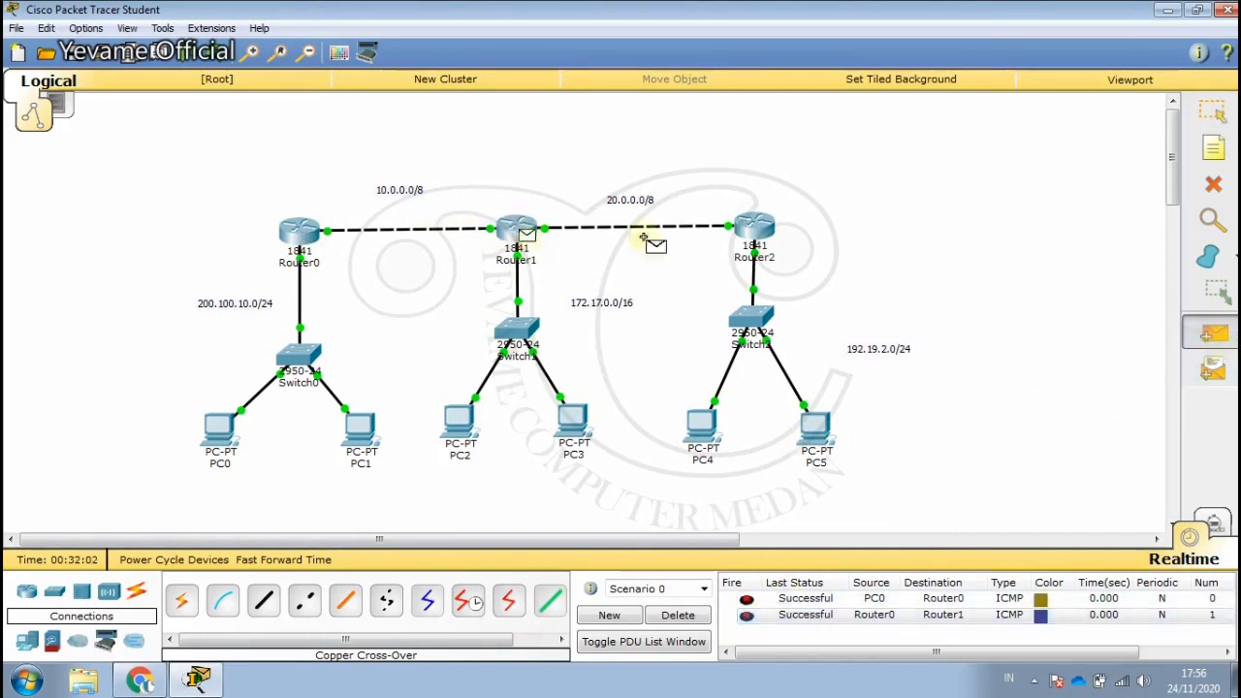
left_click(754, 231)
left_click(747, 638)
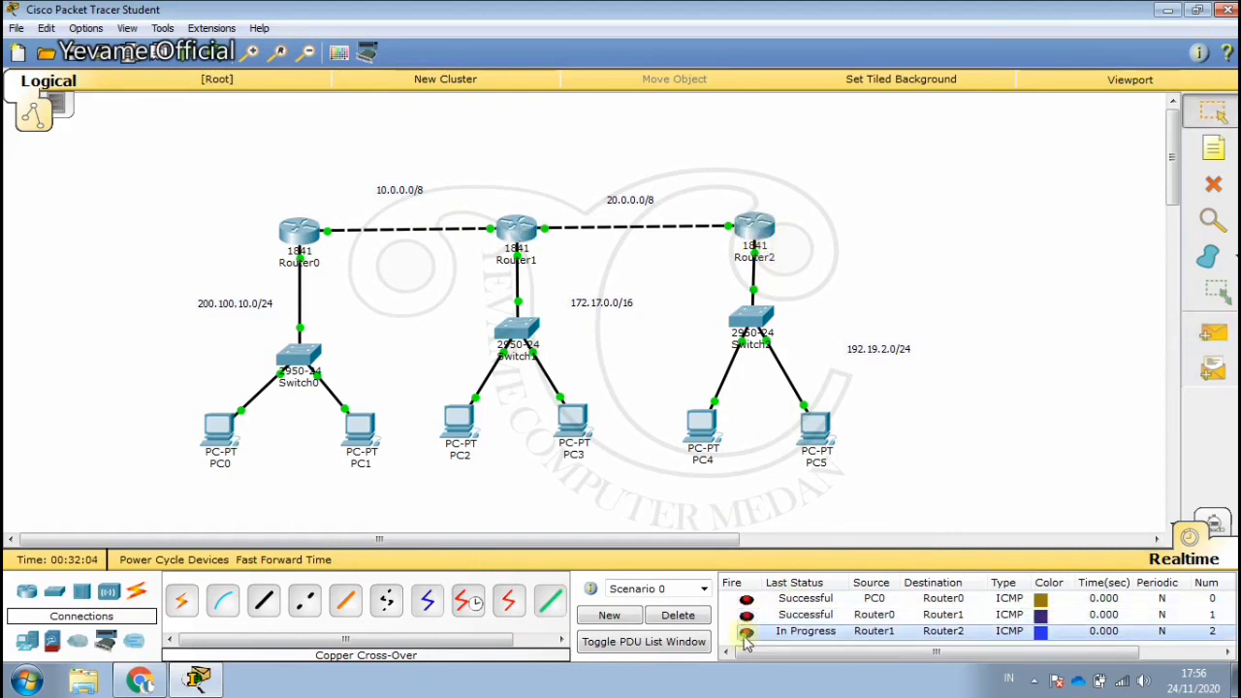
left_click(746, 635)
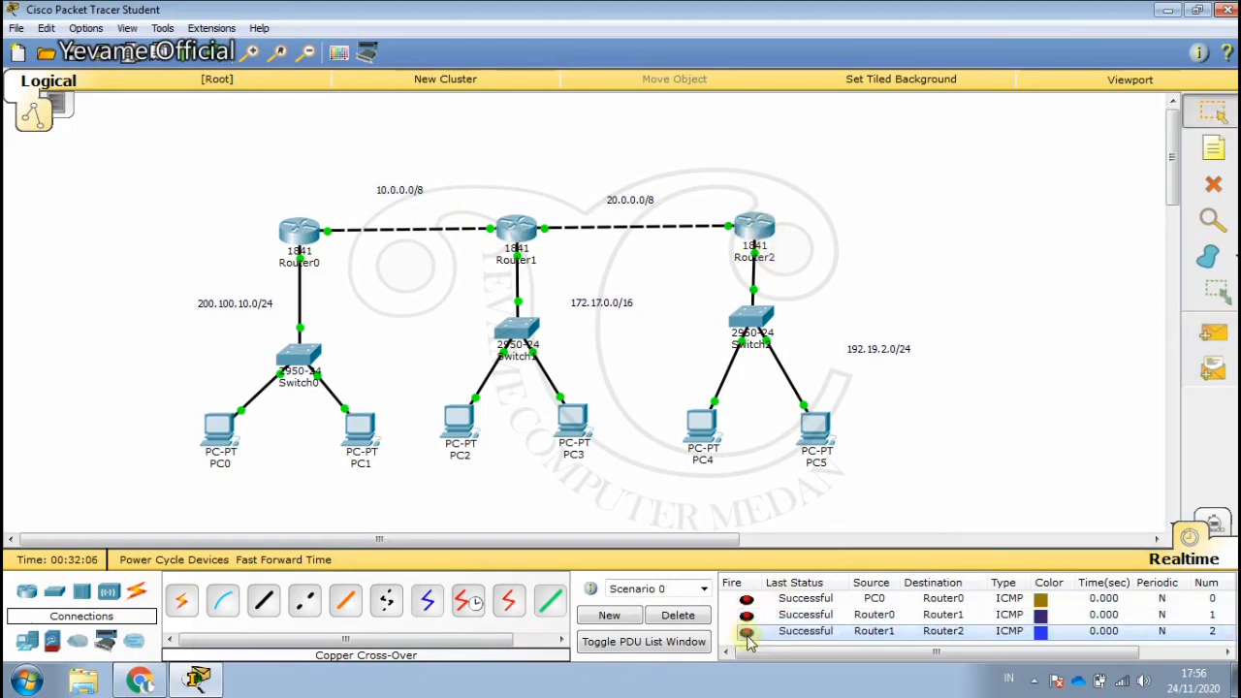
left_click(677, 614)
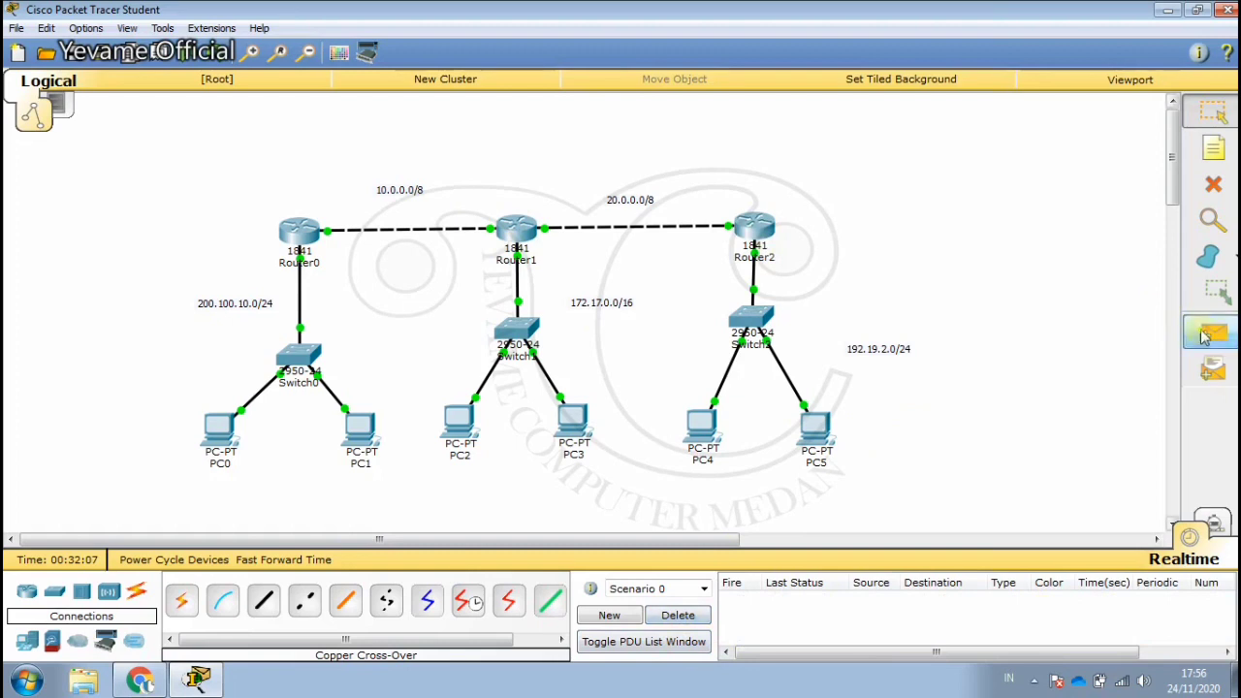
Step: Test the LAN gateways with simple PDUs from PC3 to Router1, firing it again, and from PC5 to Router2
left_click(1203, 335)
left_click(574, 418)
left_click(515, 230)
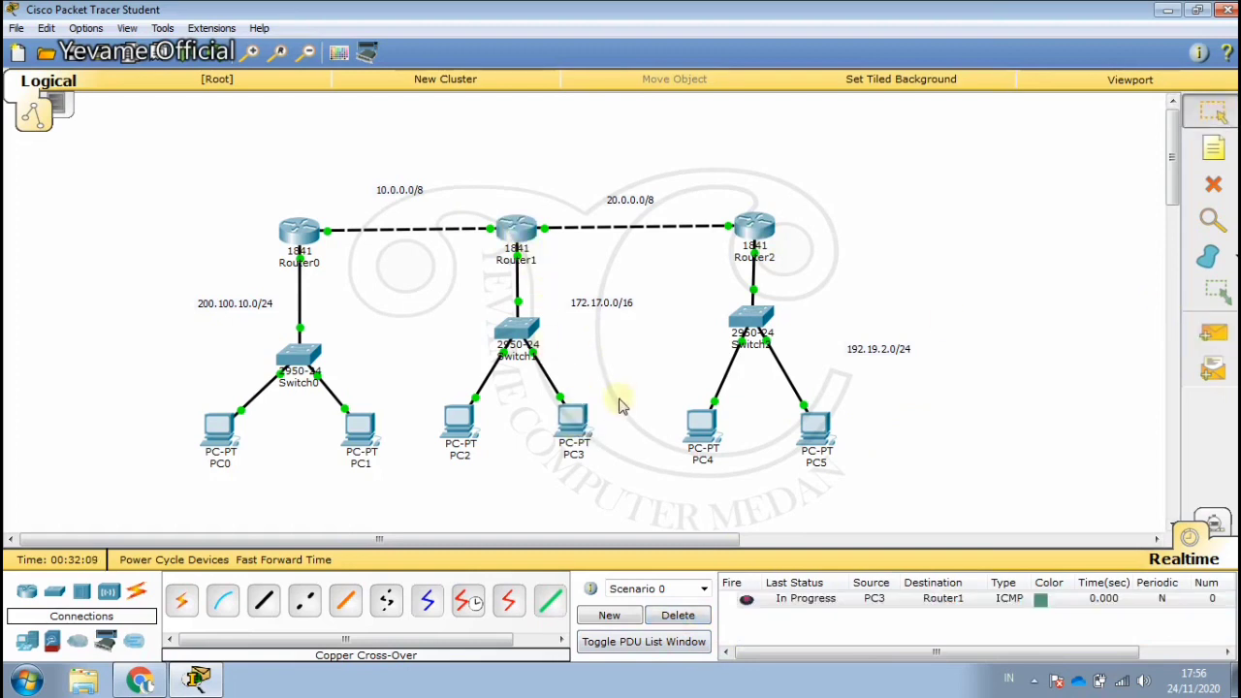
left_click(745, 600)
left_click(746, 601)
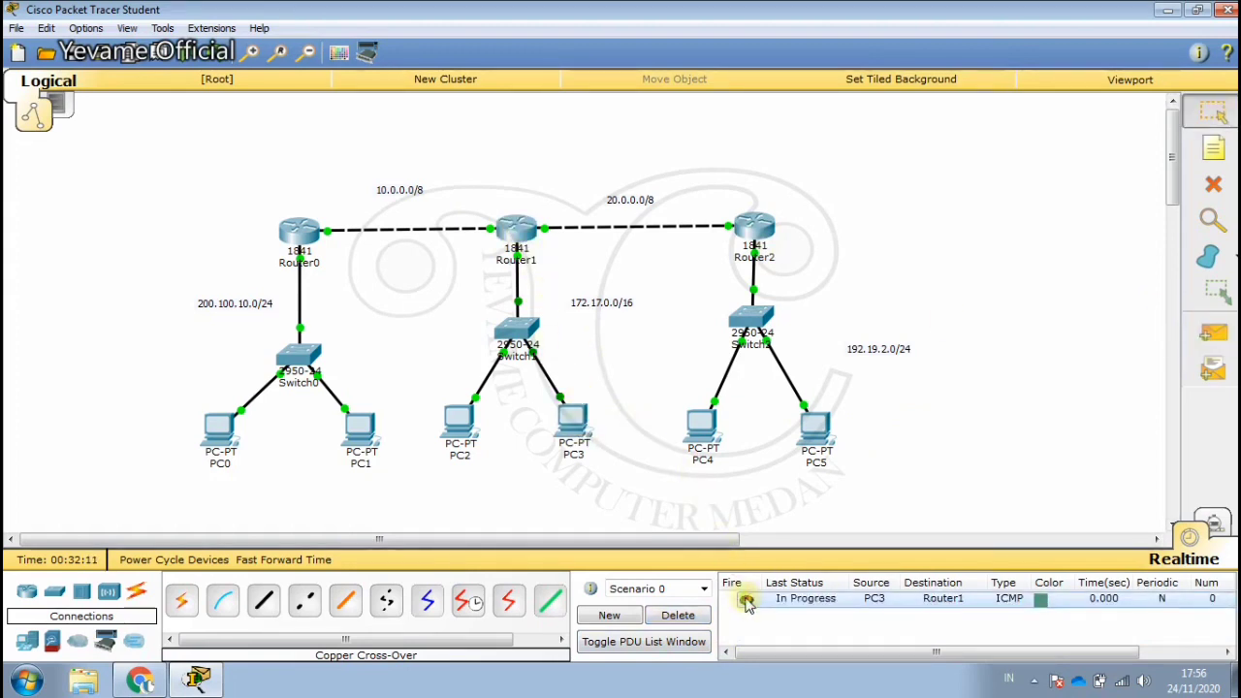
left_click(1209, 335)
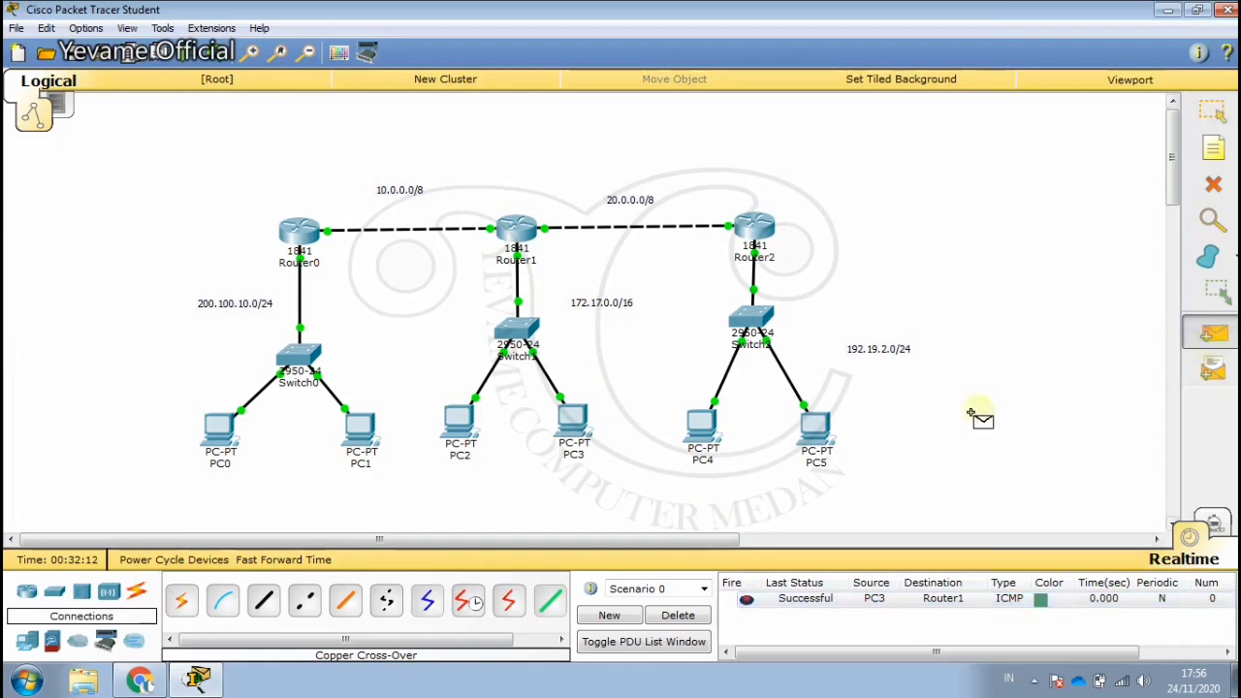
left_click(820, 429)
left_click(766, 238)
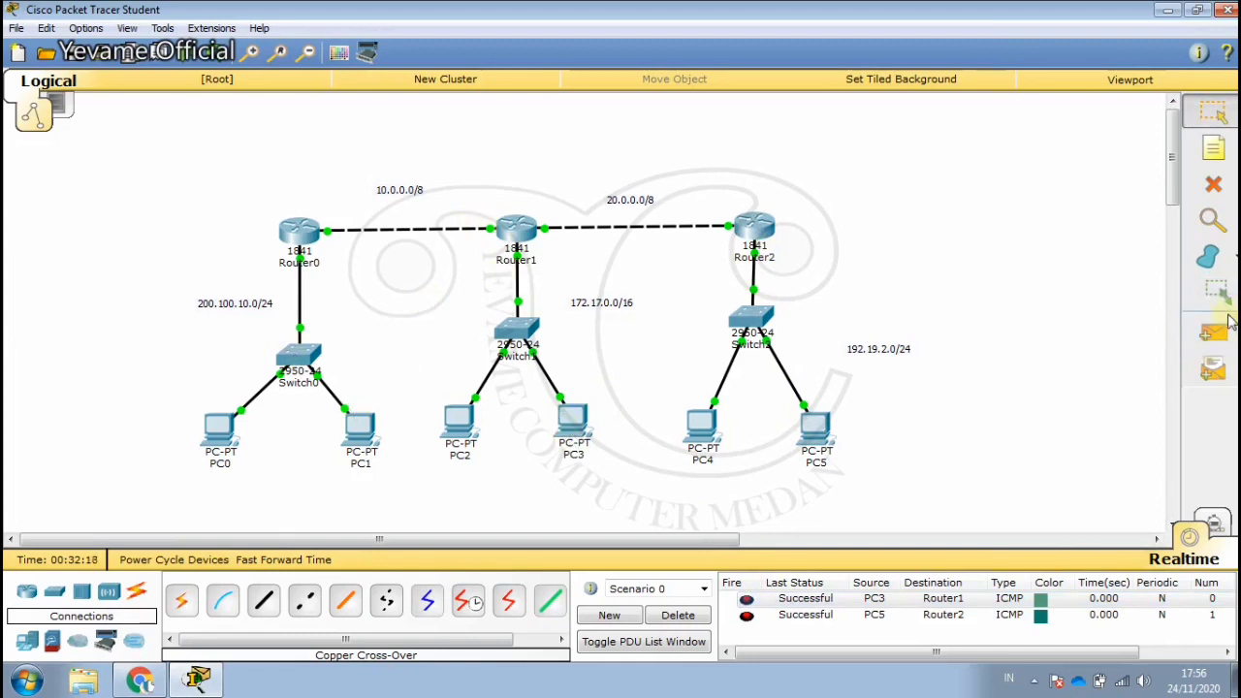
Step: Test connectivity from PC1 to PC3 with a simple PDU and fire it again several times
left_click(1215, 329)
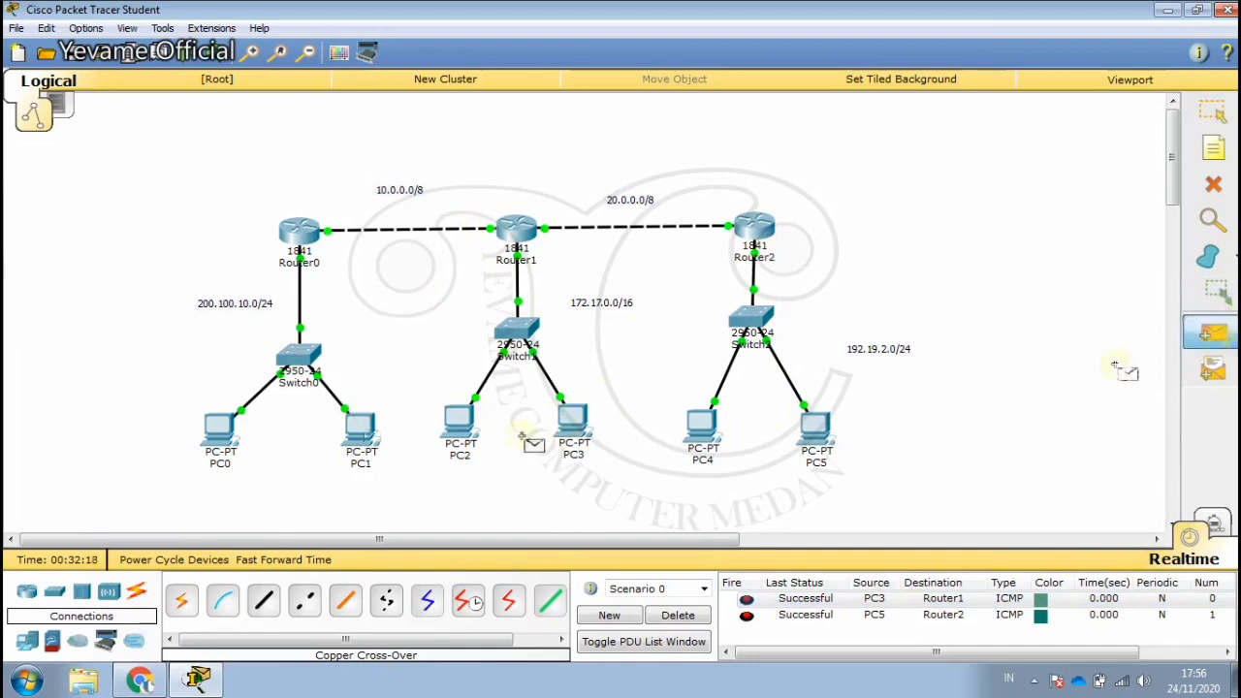
left_click(568, 431)
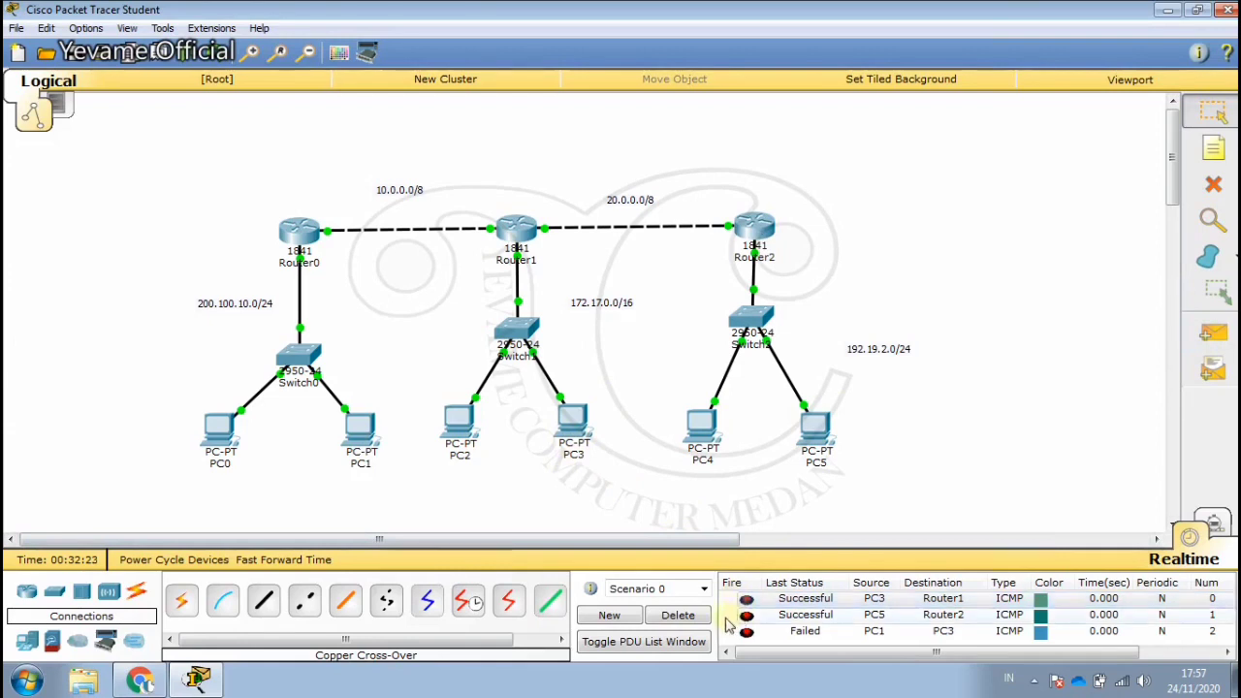
double_click(746, 631)
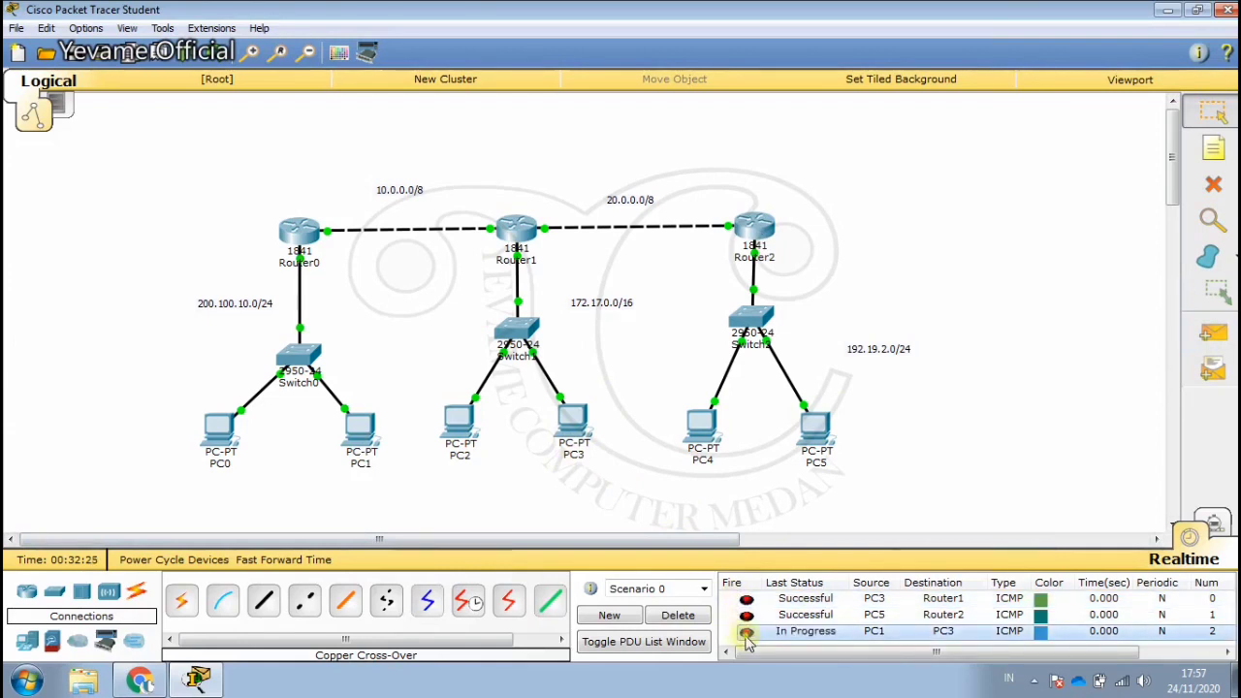
left_click(746, 631)
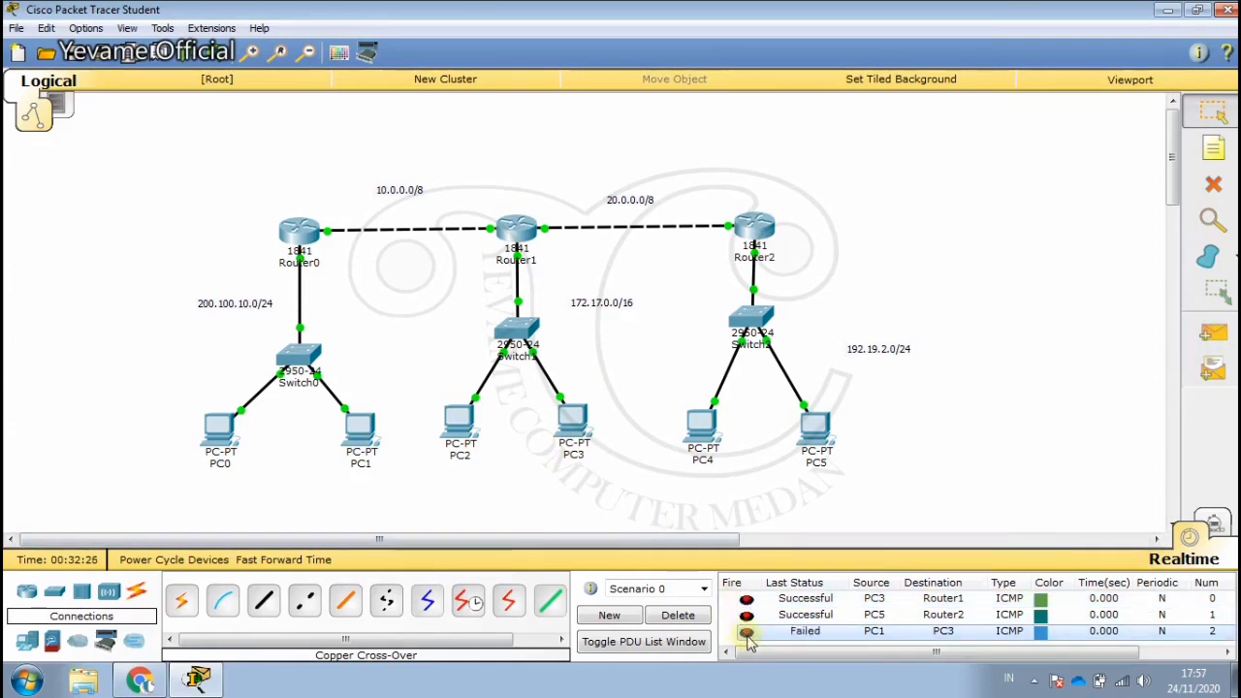
left_click(747, 631)
Step: Test connectivity from PC5 to PC0 with a simple PDU, fire it again, and delete the PDUs of Scenario 0
left_click(1211, 332)
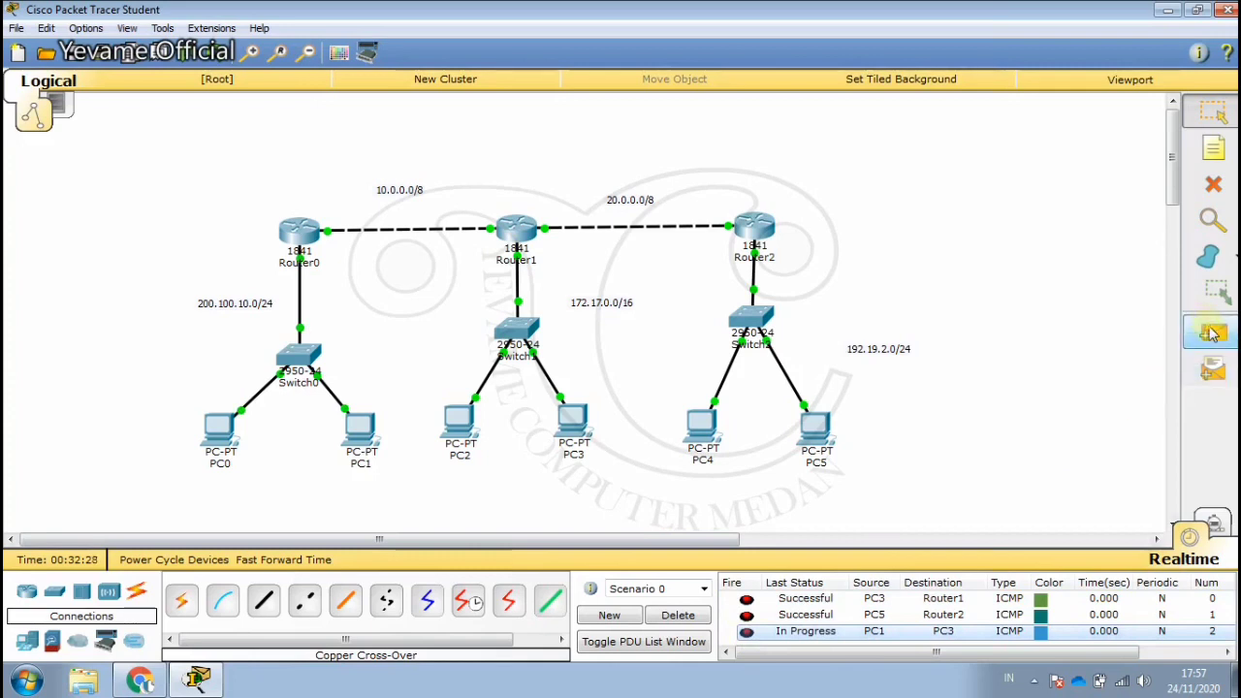
left_click(795, 412)
left_click(221, 432)
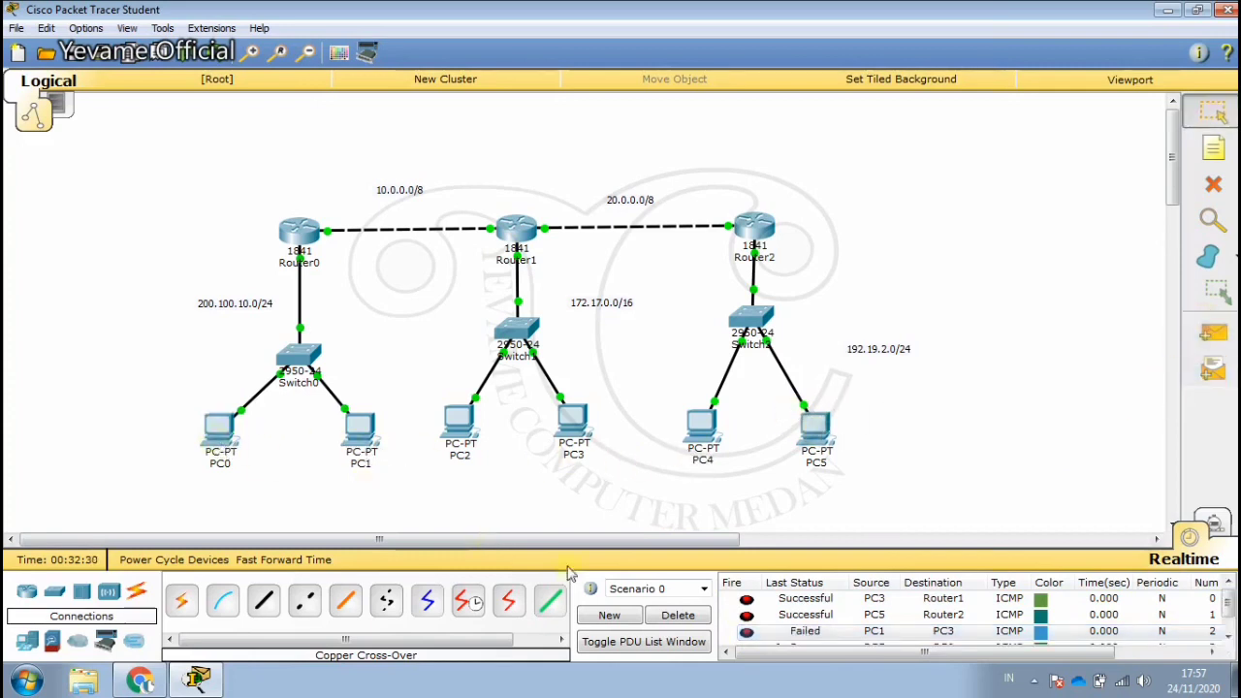
scroll(783, 628, "down", 1)
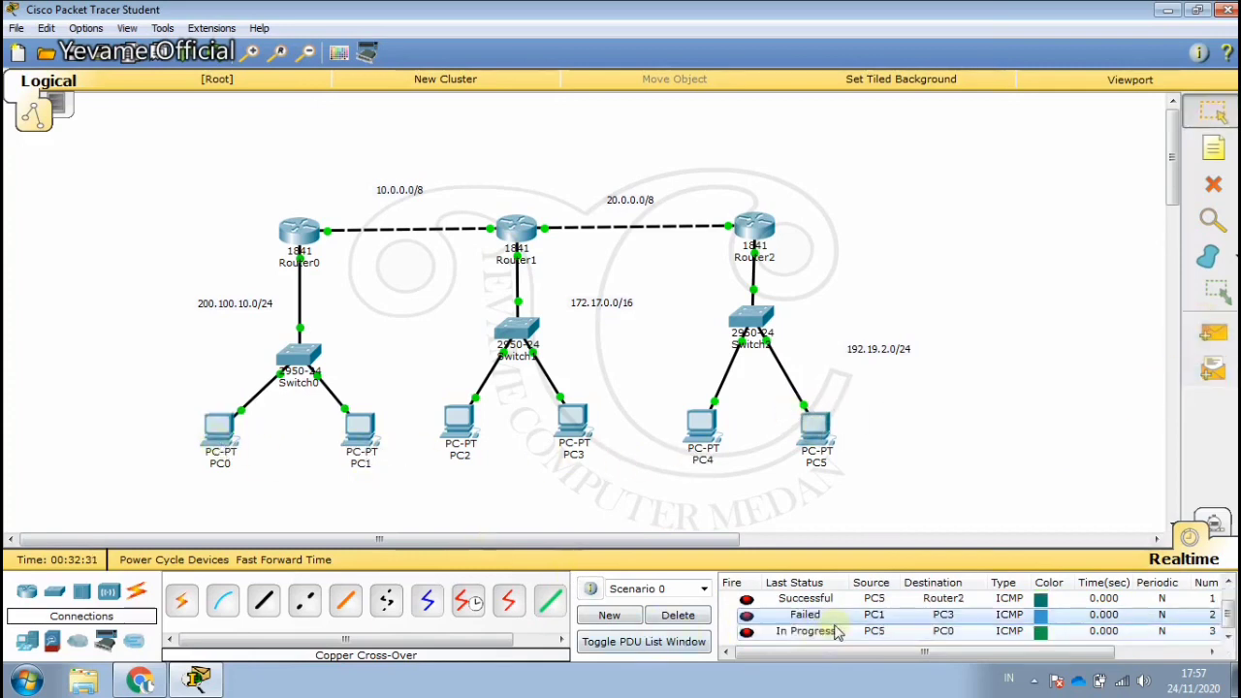
left_click(746, 631)
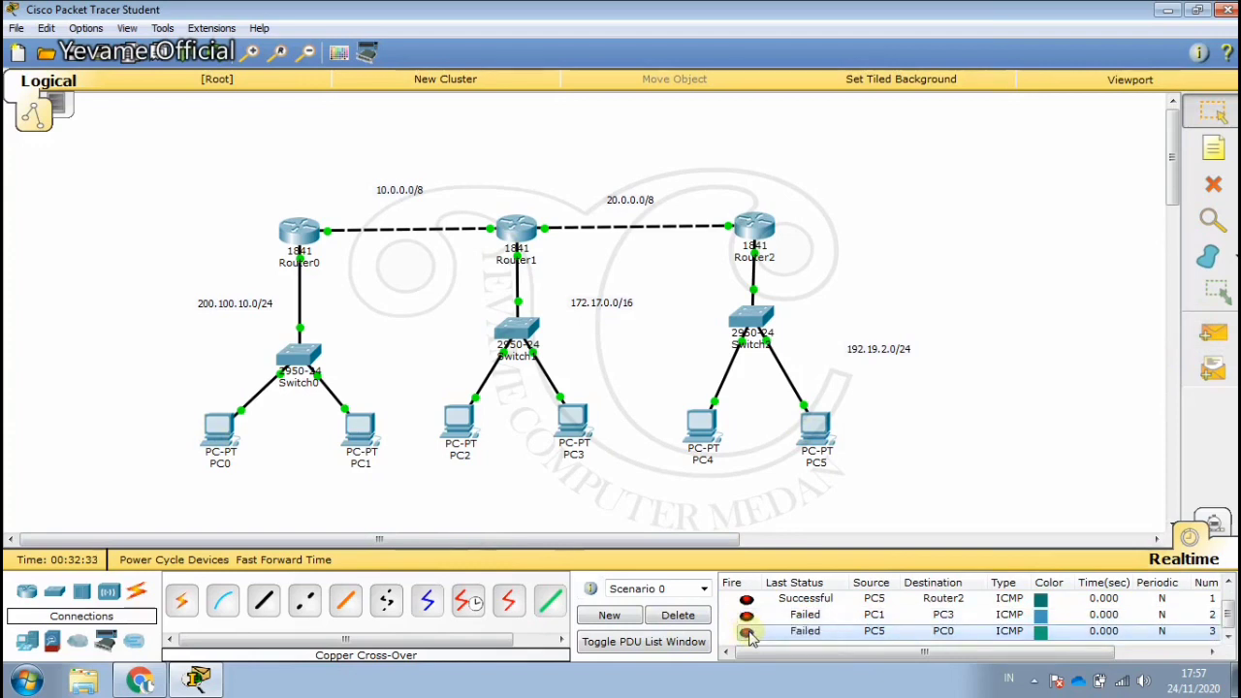
left_click(679, 616)
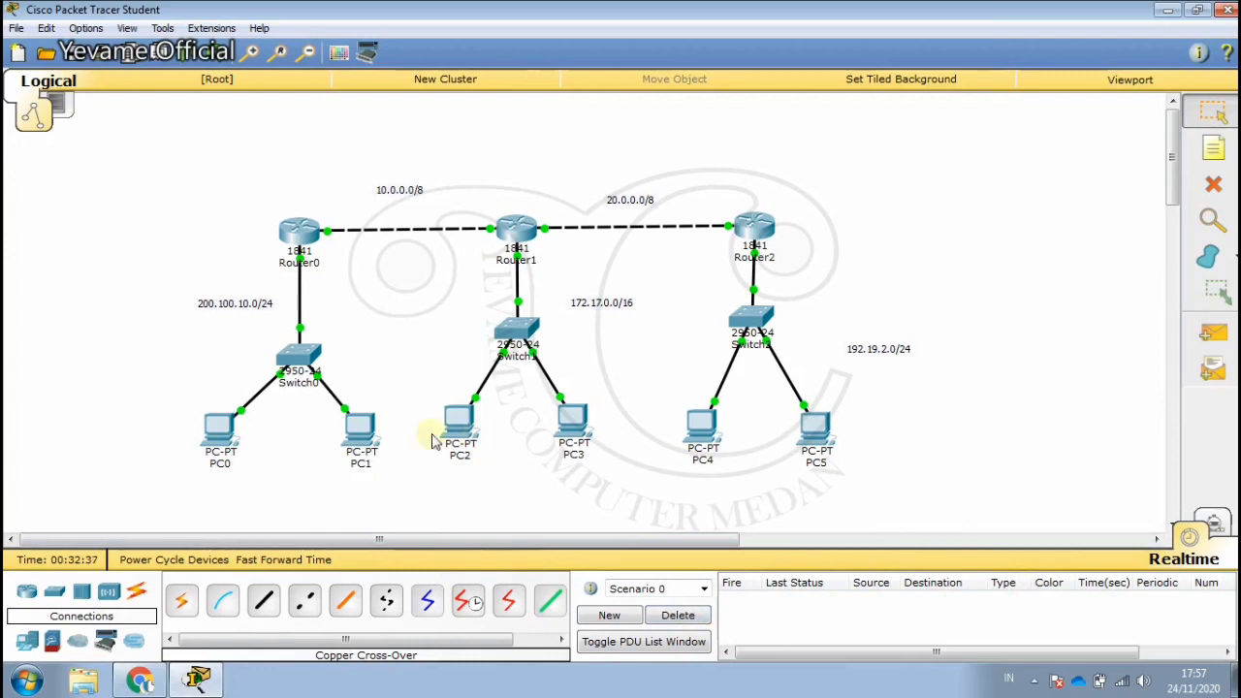
Step: Check Router2's interface addresses and set PC4's default gateway to 192.19.2.3 in its IP configuration, closing the window
mouse_move(713, 426)
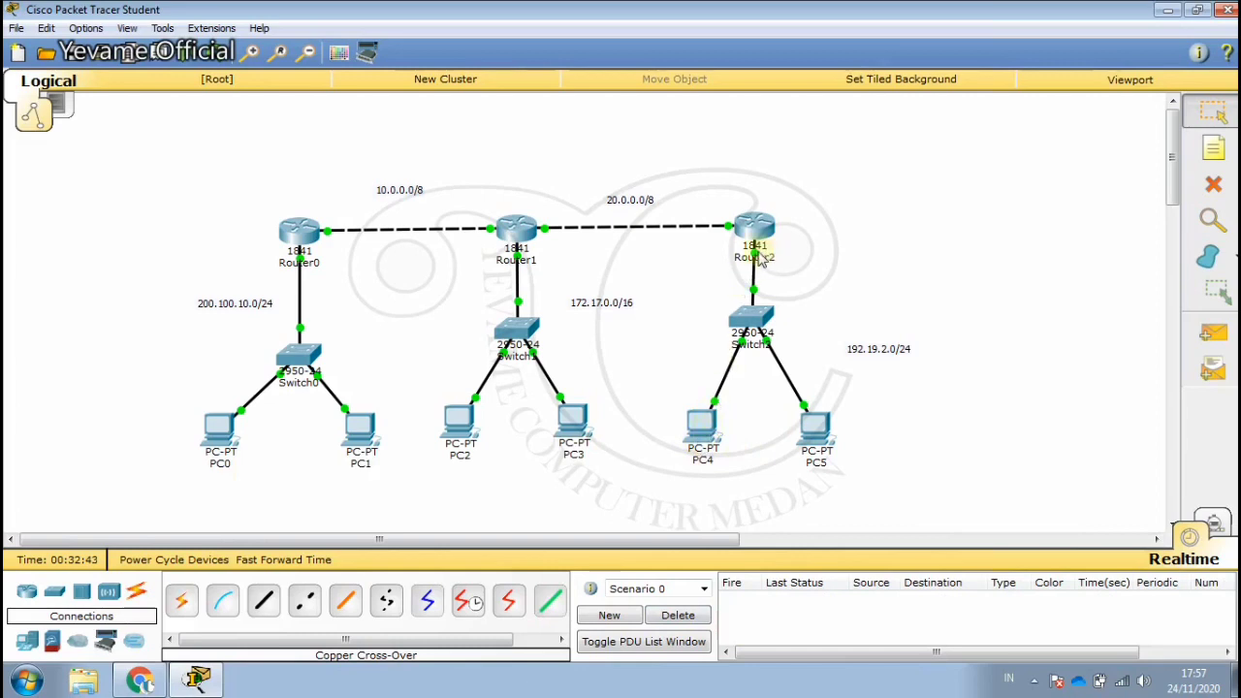
mouse_move(761, 258)
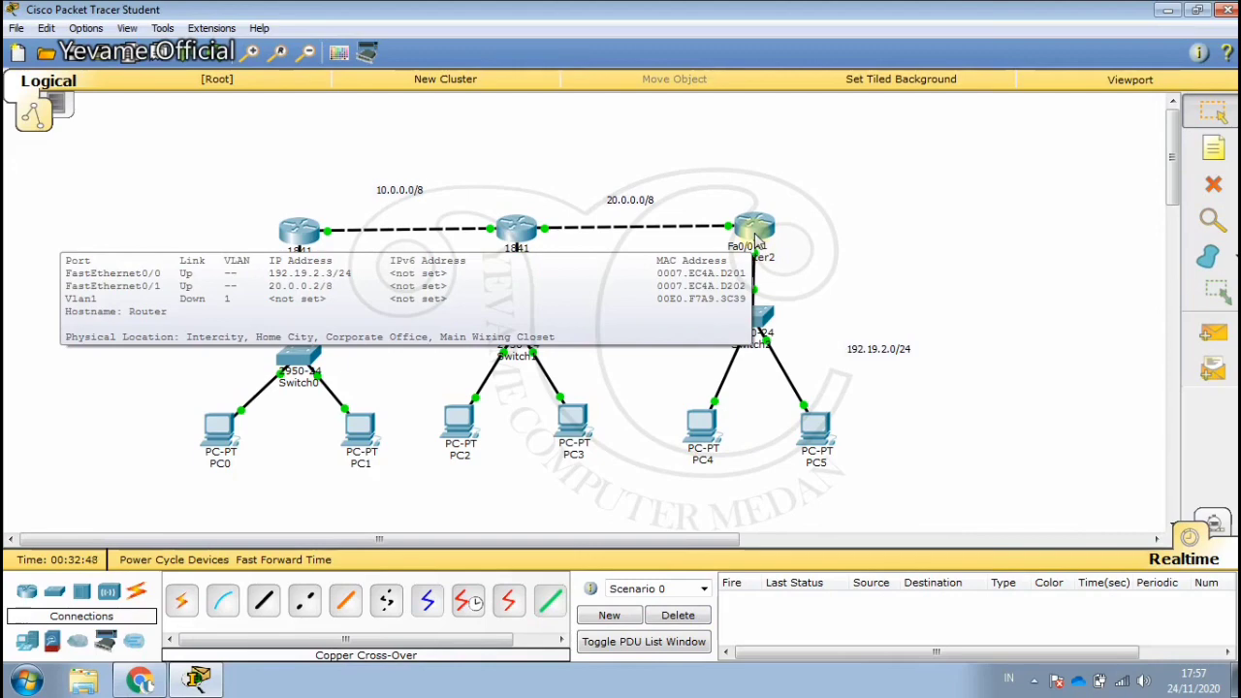
left_click(701, 422)
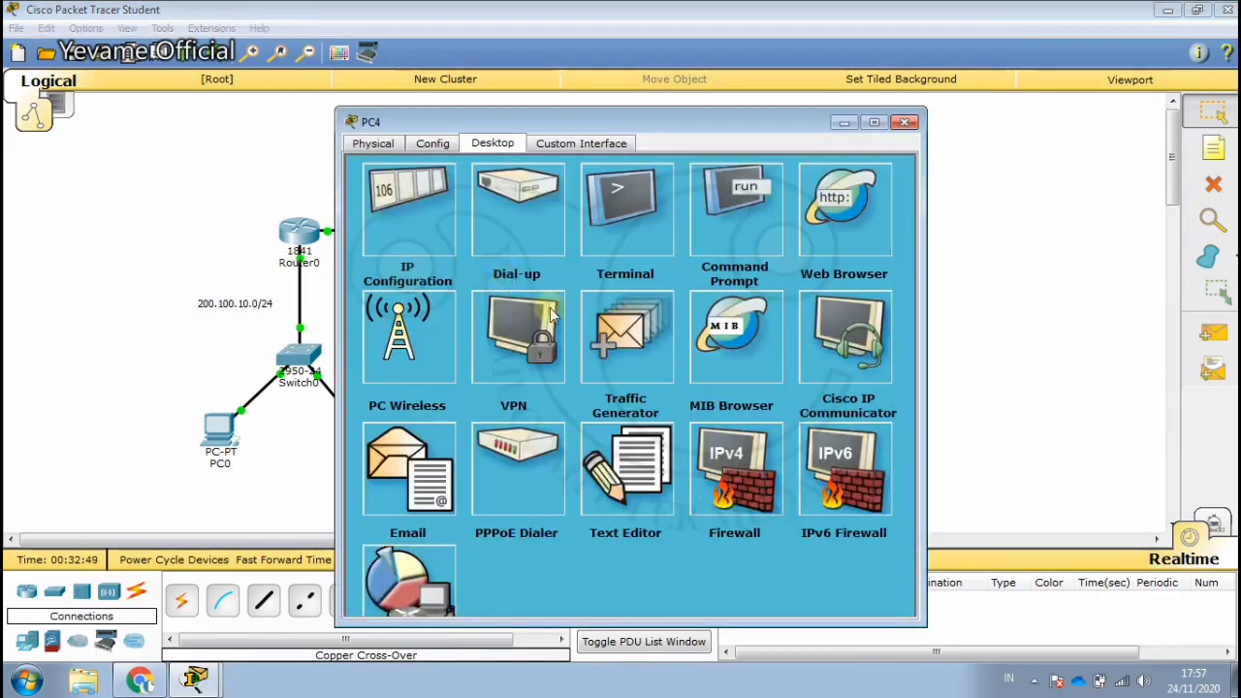
left_click(441, 212)
left_click(548, 299)
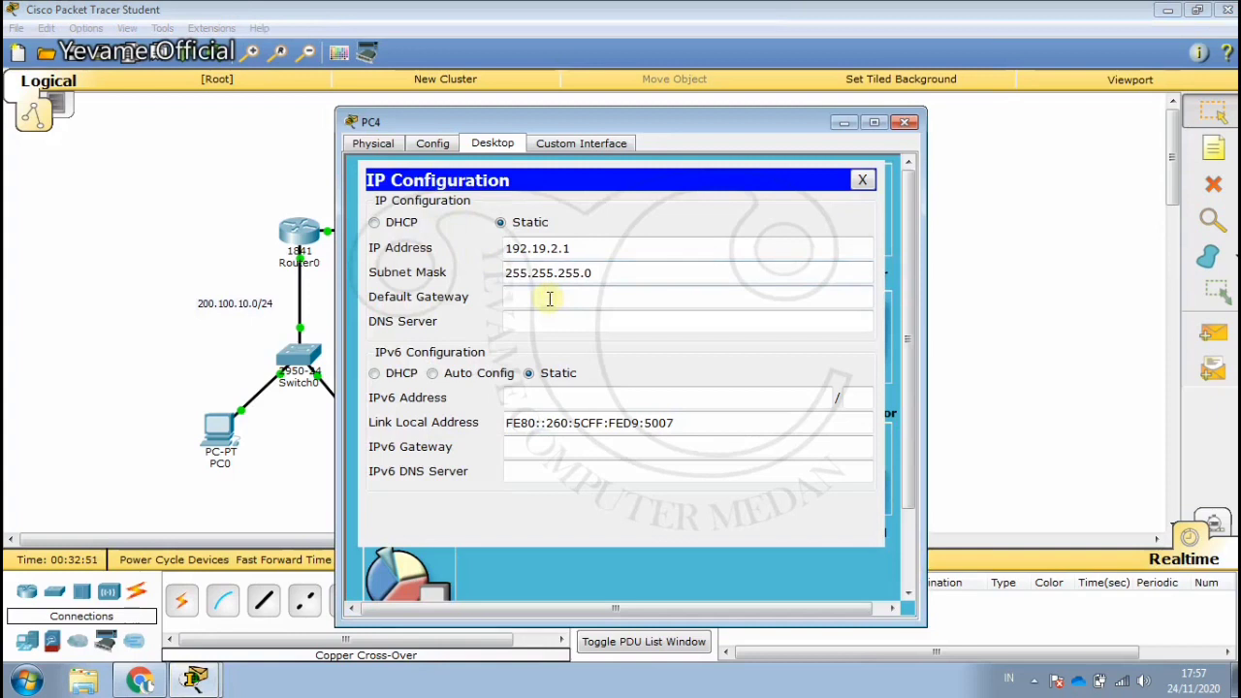
type("192.19.2.3")
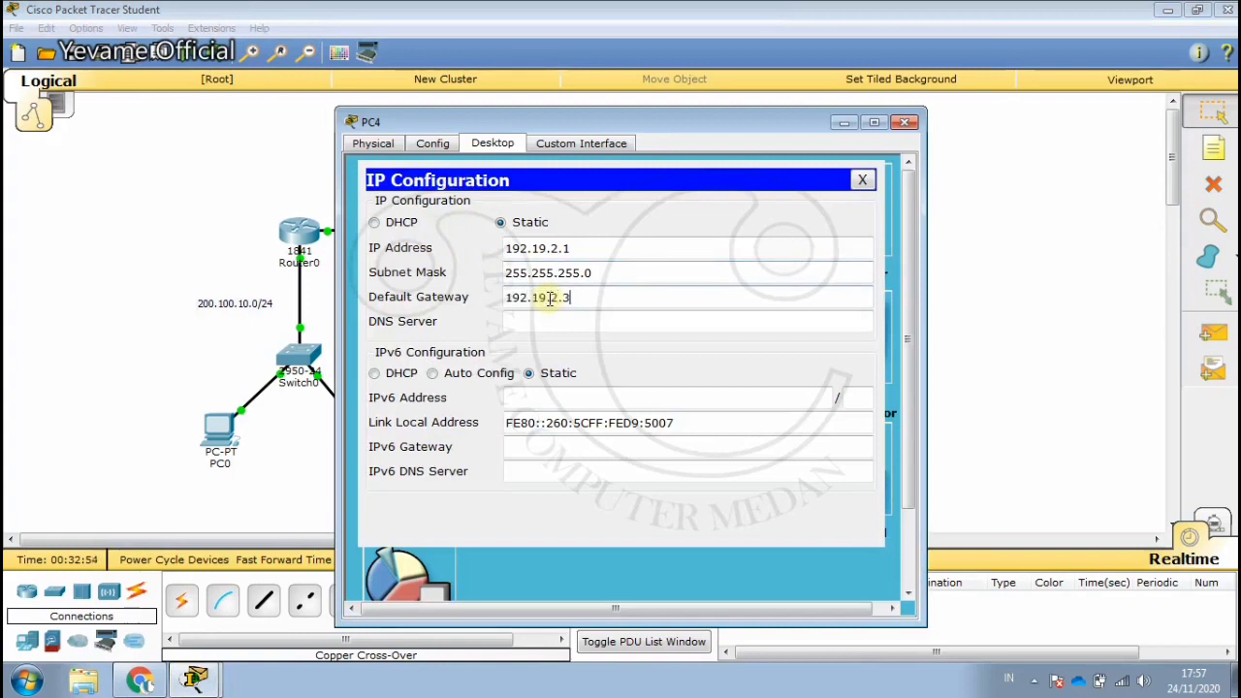
left_click(862, 179)
left_click(905, 130)
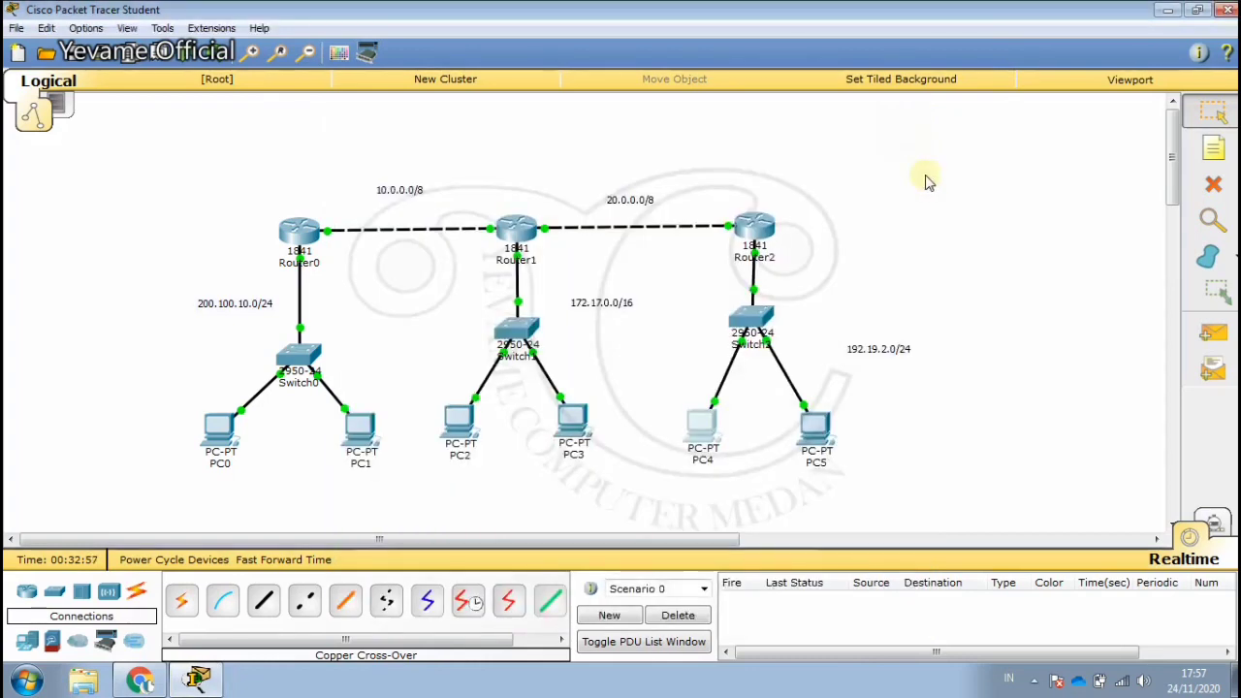
Step: Set PC5's default gateway to 192.19.2.3 in its IP configuration, dismissing the gateway error, and close the window
left_click(820, 442)
left_click(443, 213)
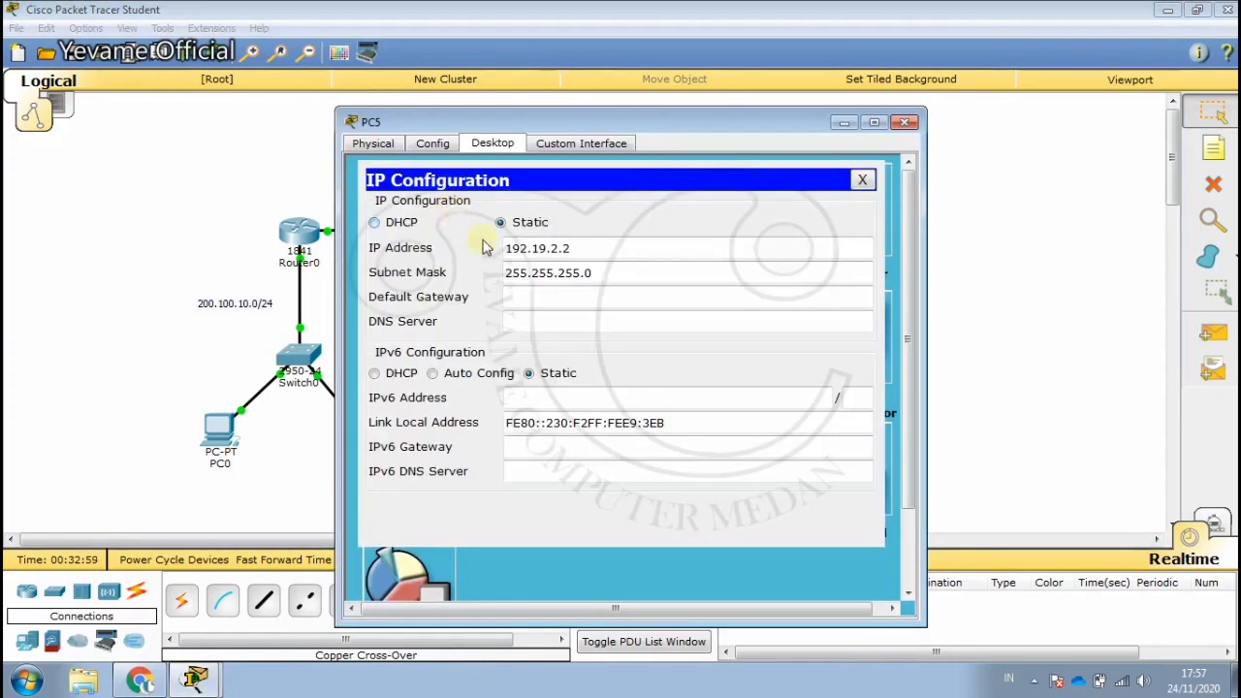
left_click(540, 296)
mouse_move(608, 8)
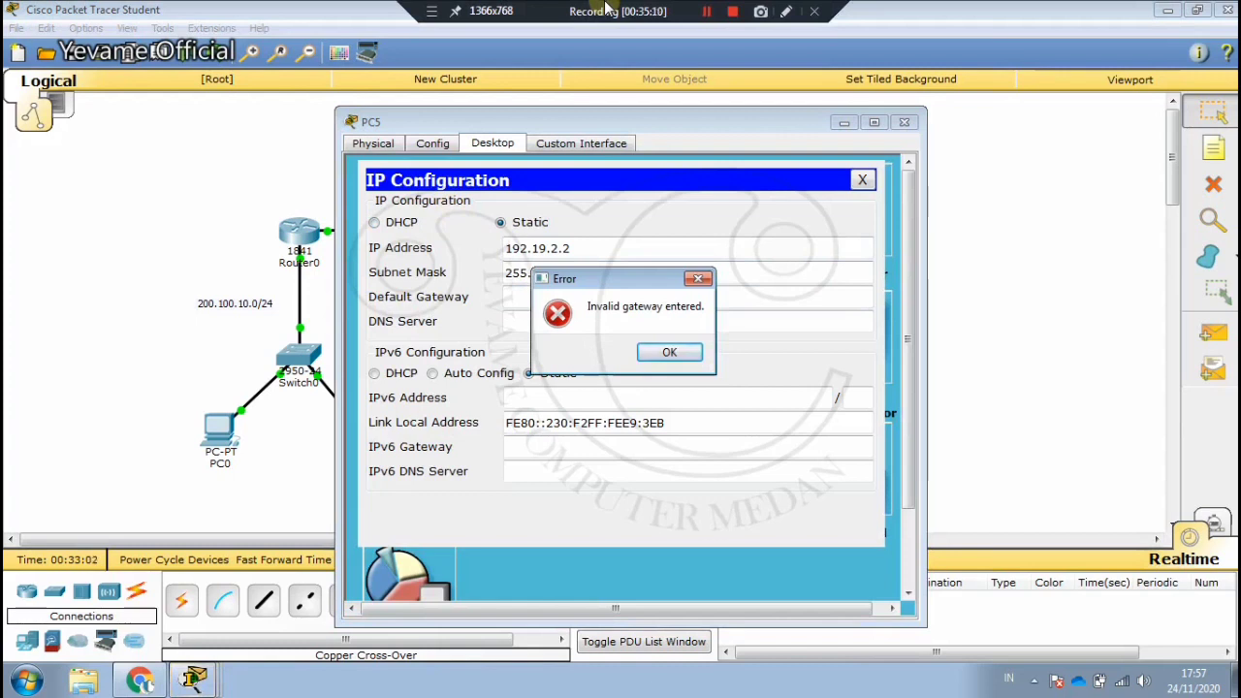
left_click(668, 352)
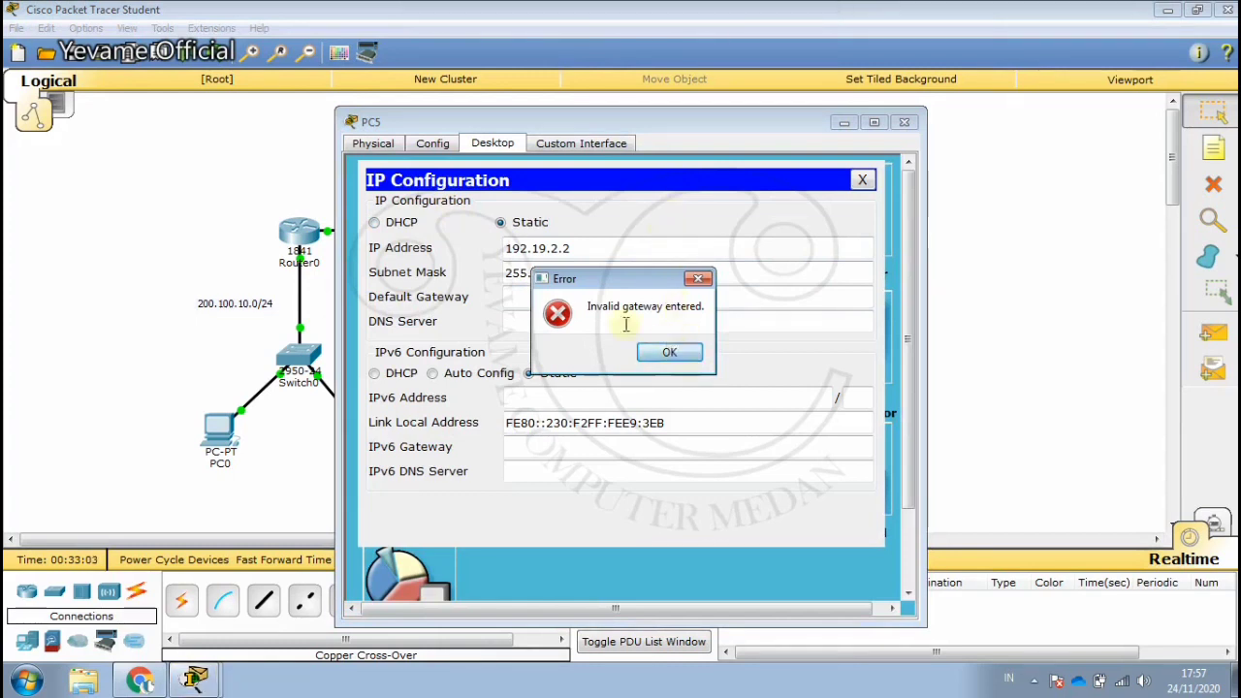
left_click(576, 295)
type("192.19.9.")
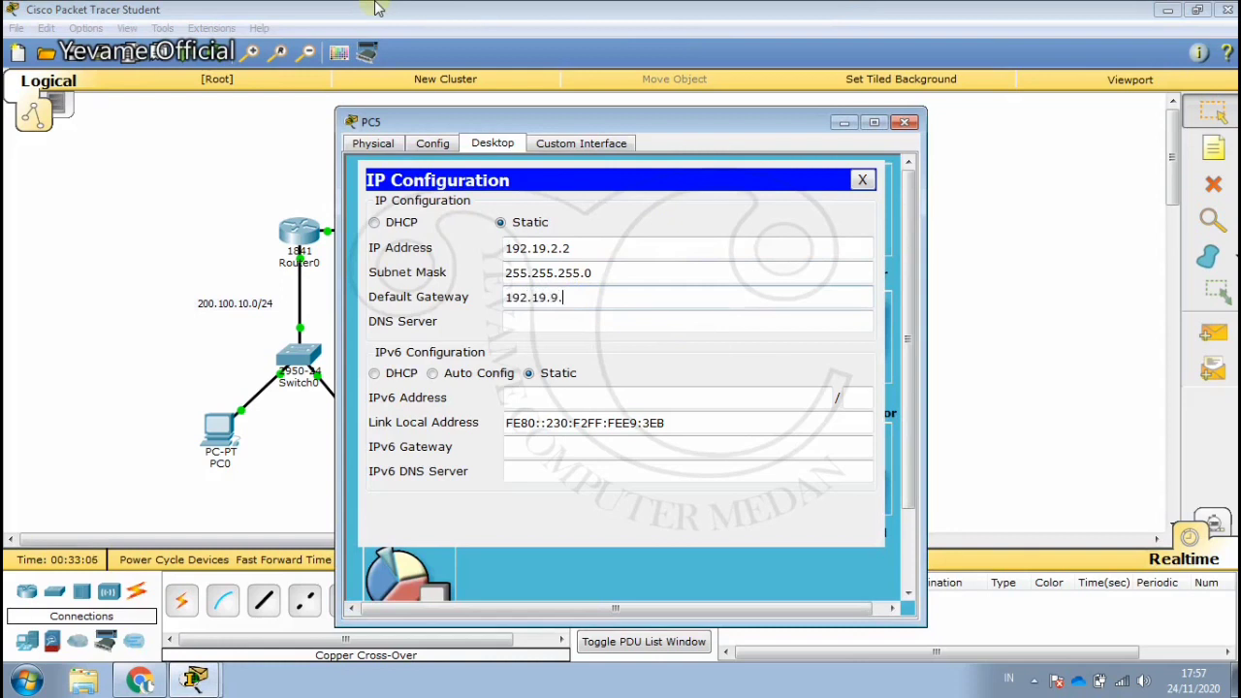
key("BackSpace")
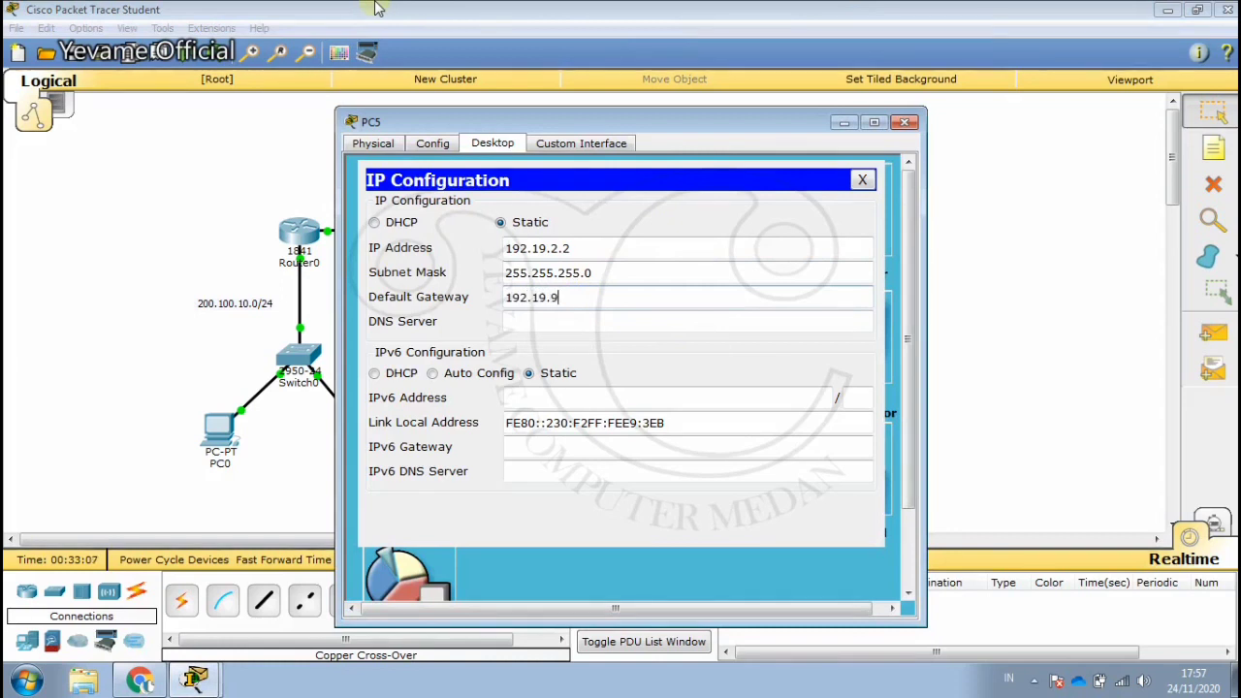
type("2.3")
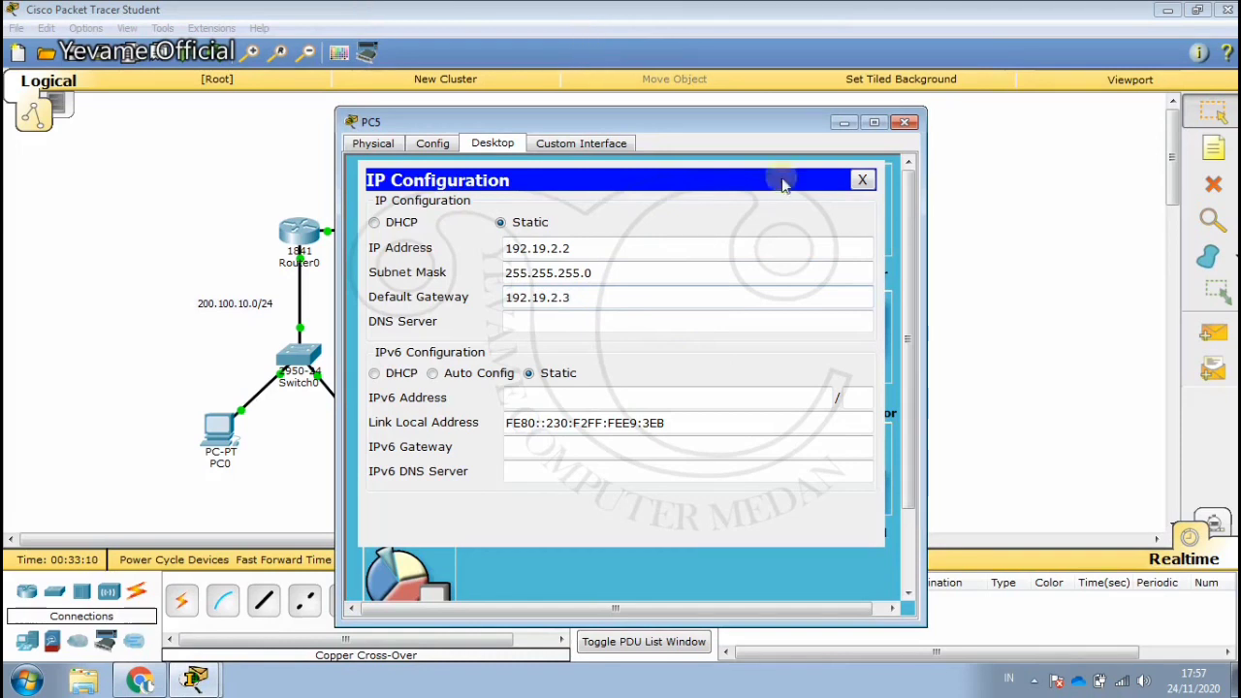
left_click(862, 179)
left_click(904, 121)
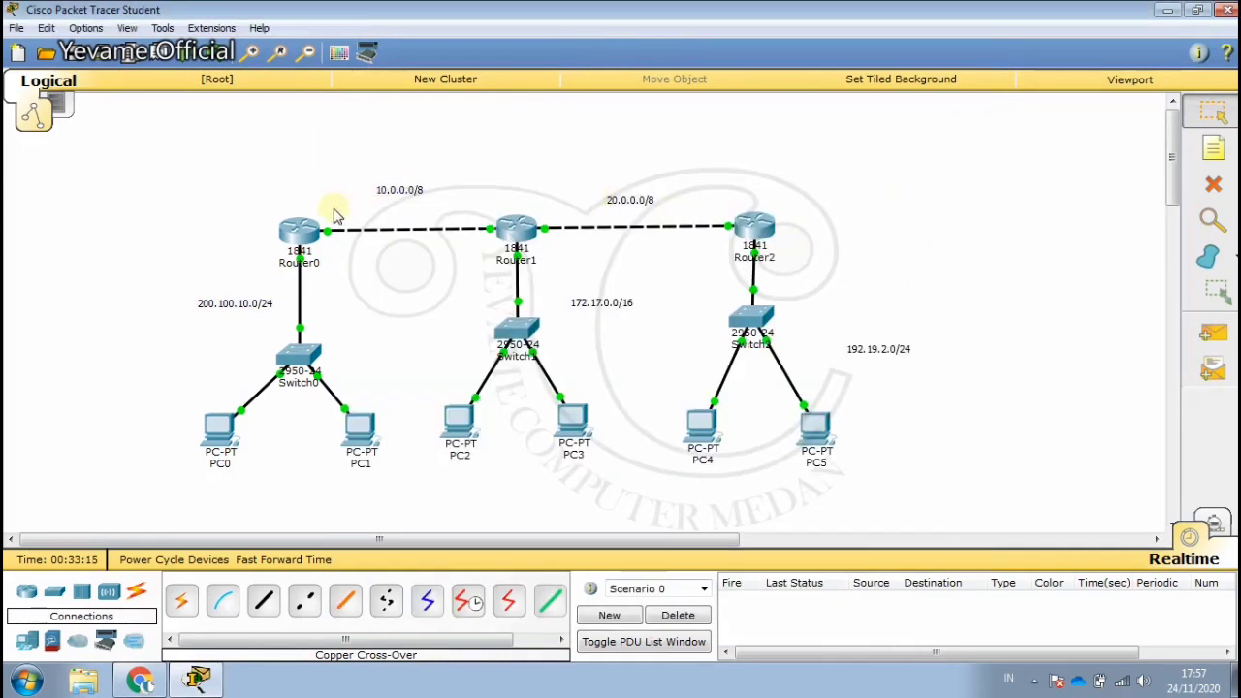
Step: Add the networks 20.0.0.0 and 192.19.2.0 to Router0's RIP routing and close its window
left_click(295, 239)
left_click(426, 260)
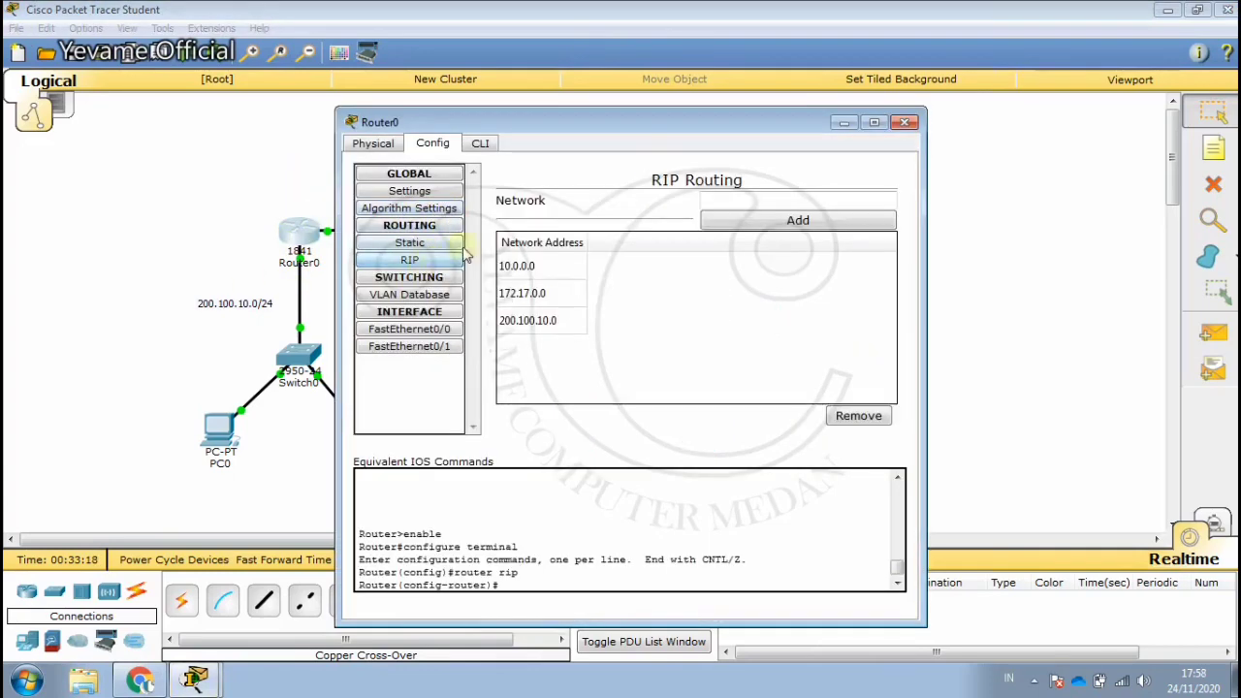
left_click_drag(637, 128, 309, 58)
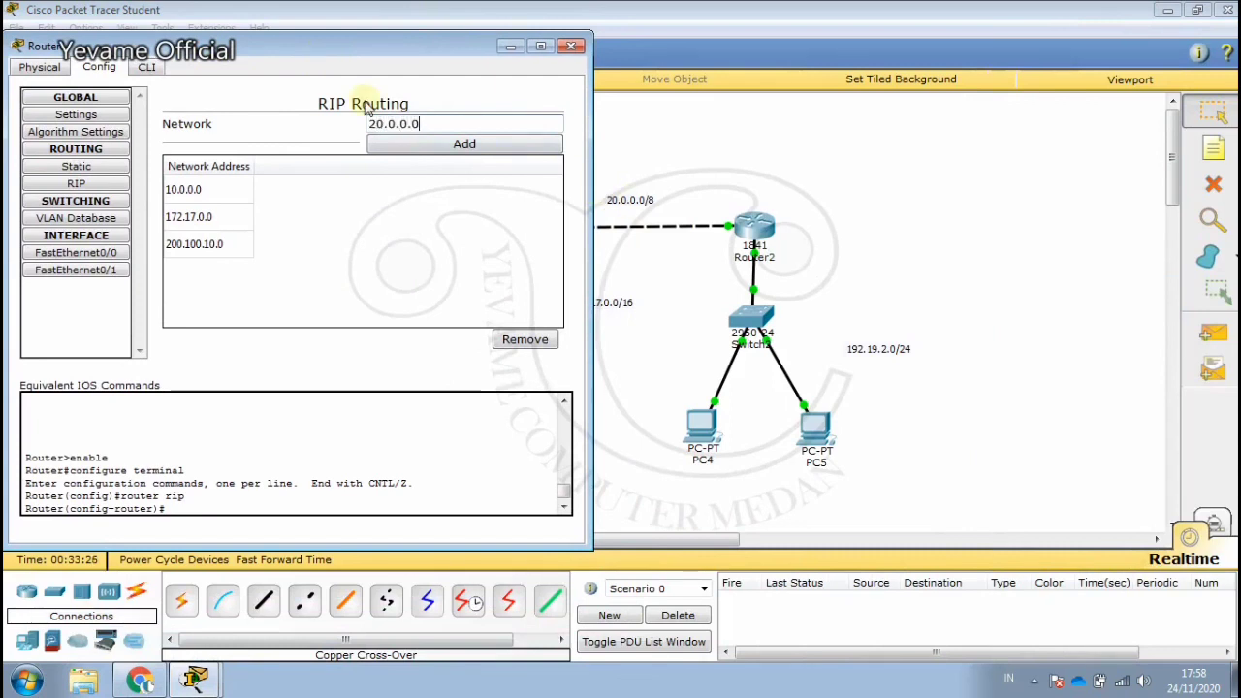
left_click(411, 147)
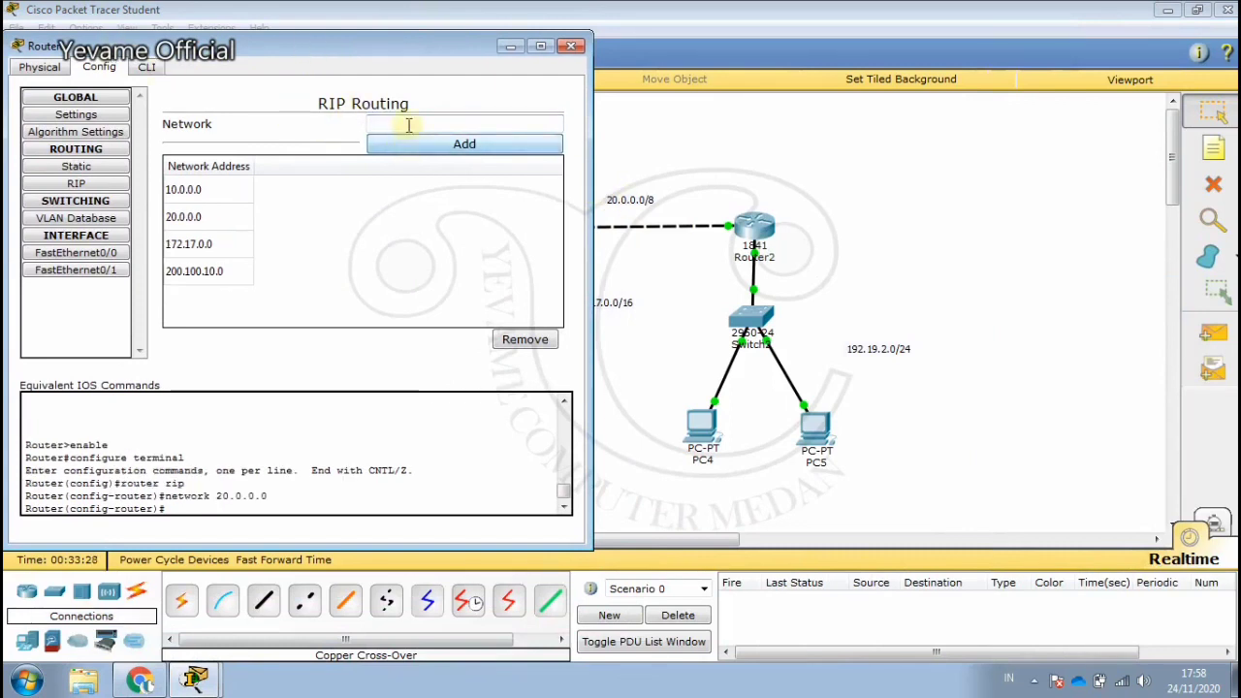
type("192.19.2")
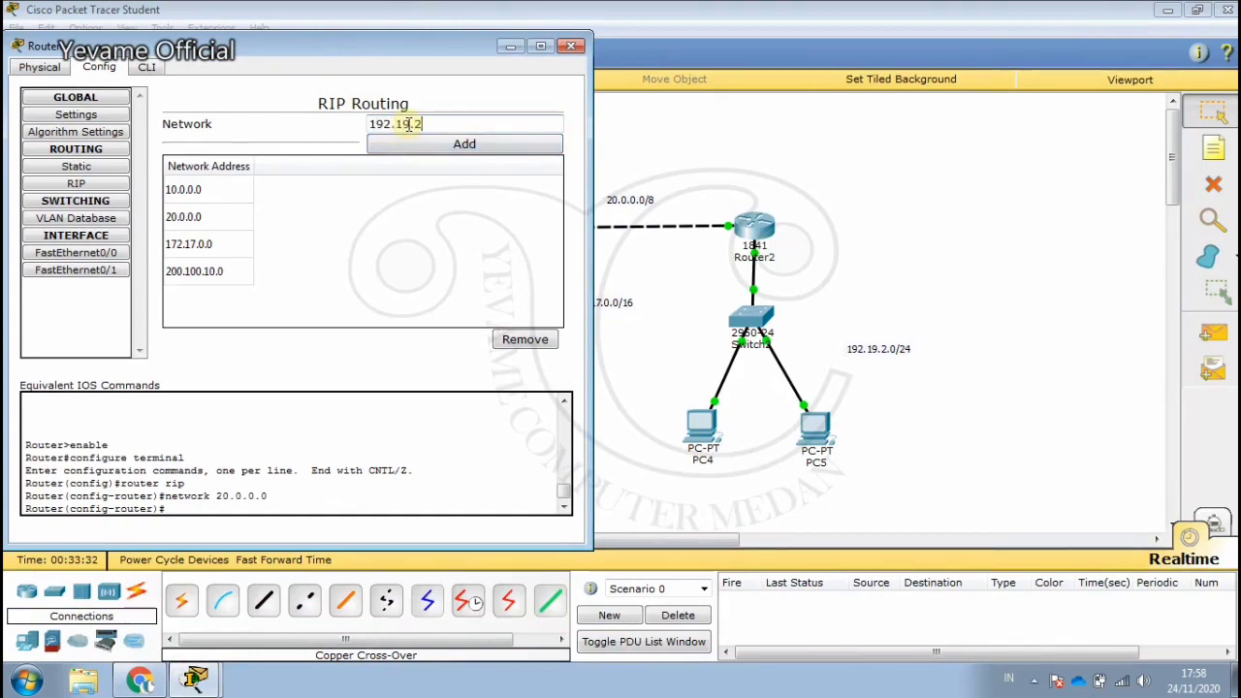
type(".0")
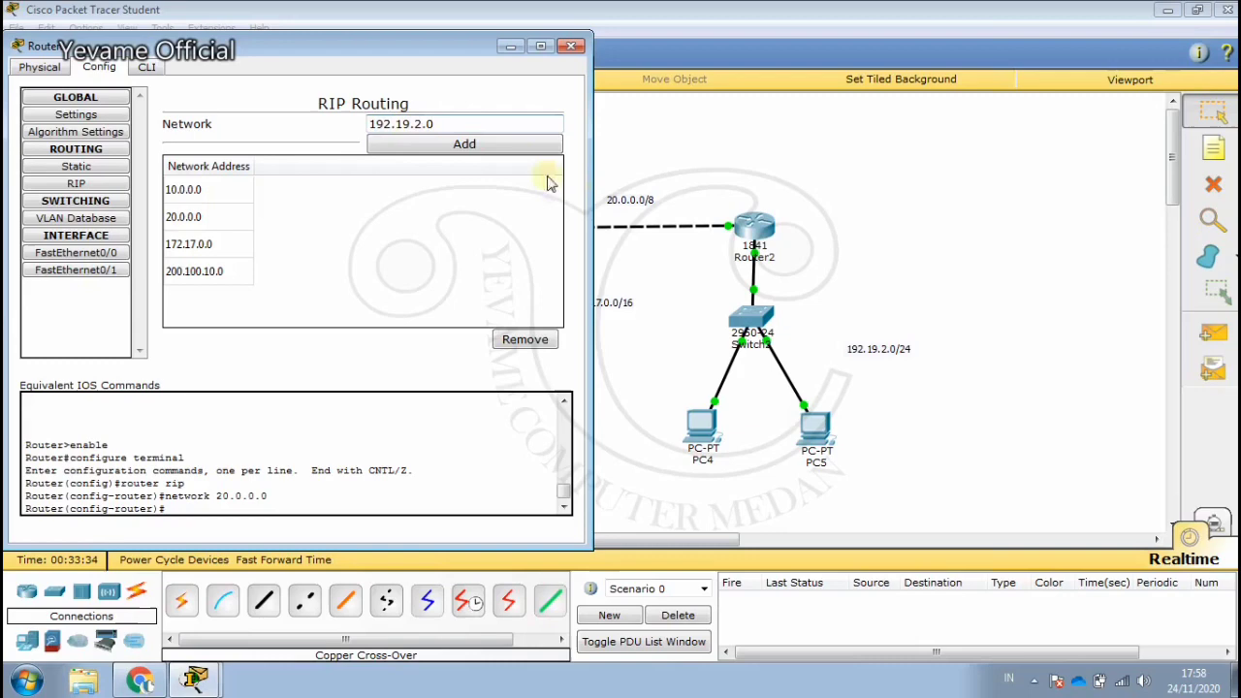
left_click(487, 145)
left_click(572, 48)
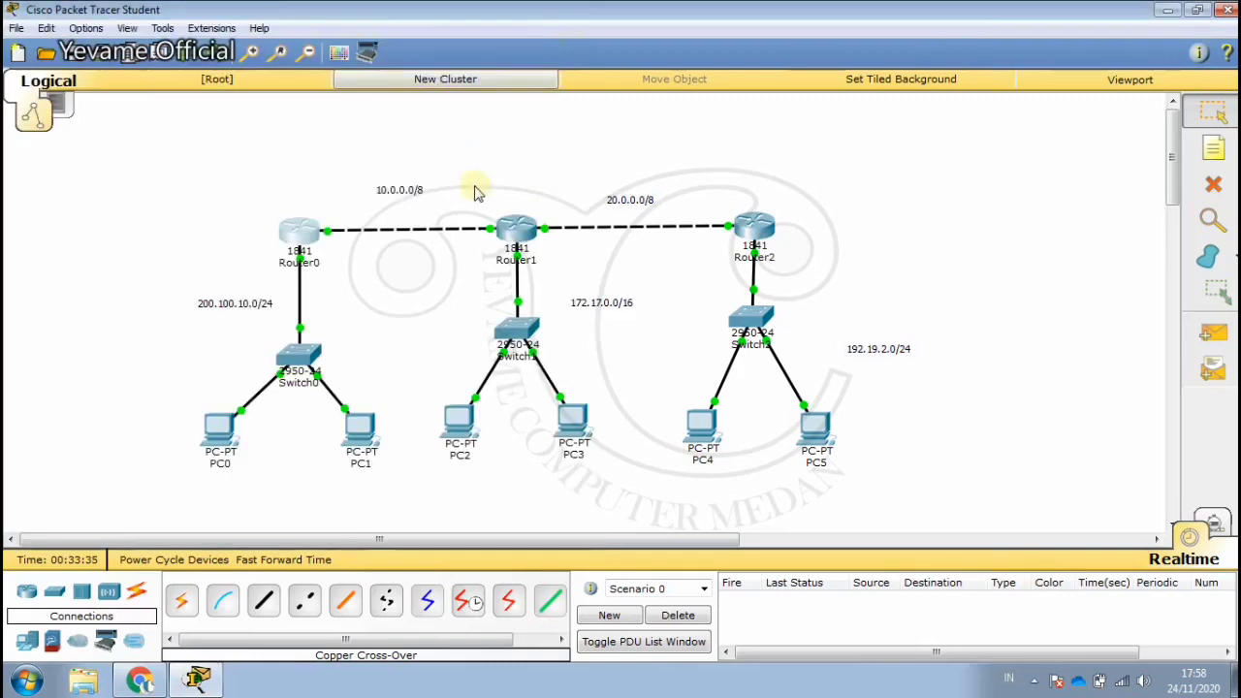
Step: Add the networks 200.100.10.0 and 10.0.0.0 to Router1's RIP routing
left_click(514, 231)
left_click(433, 145)
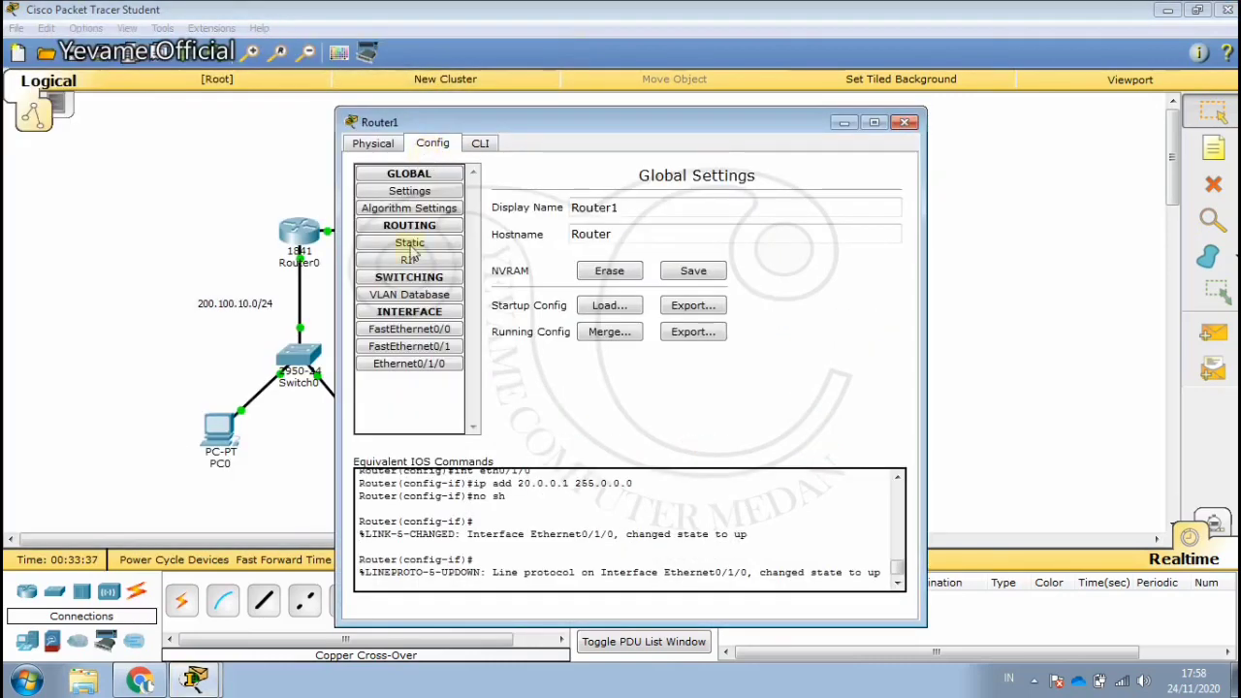
left_click(409, 260)
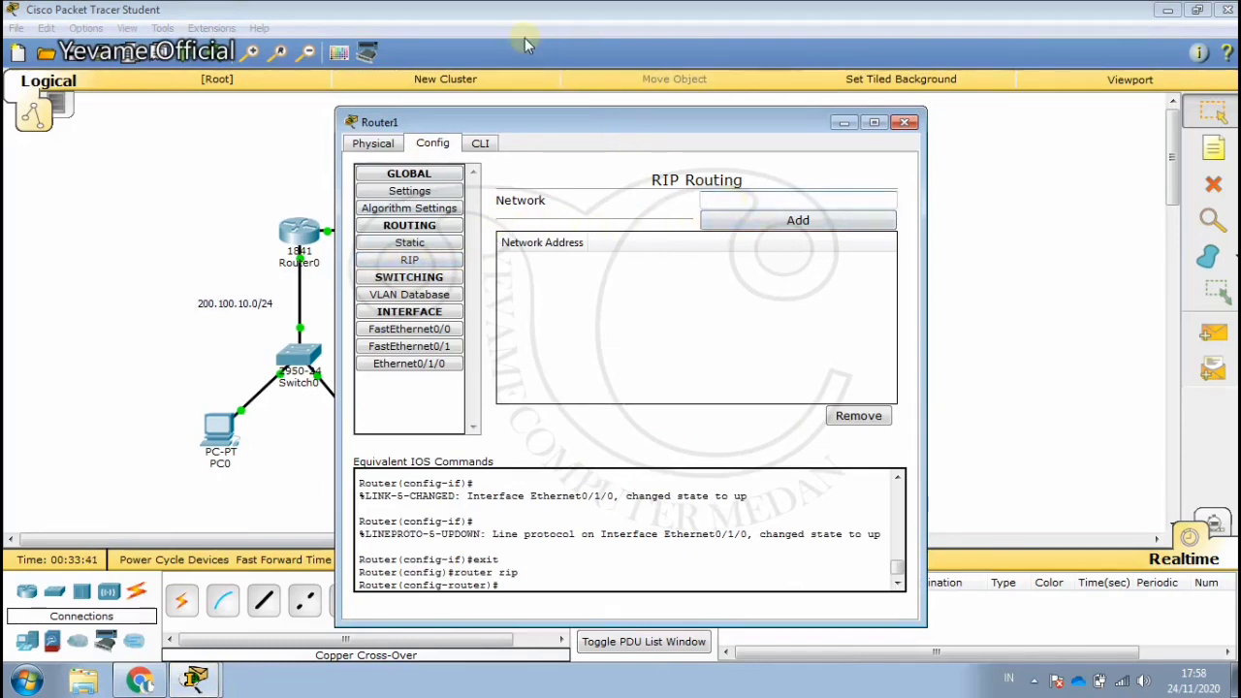
left_click_drag(598, 122, 815, 151)
type("2")
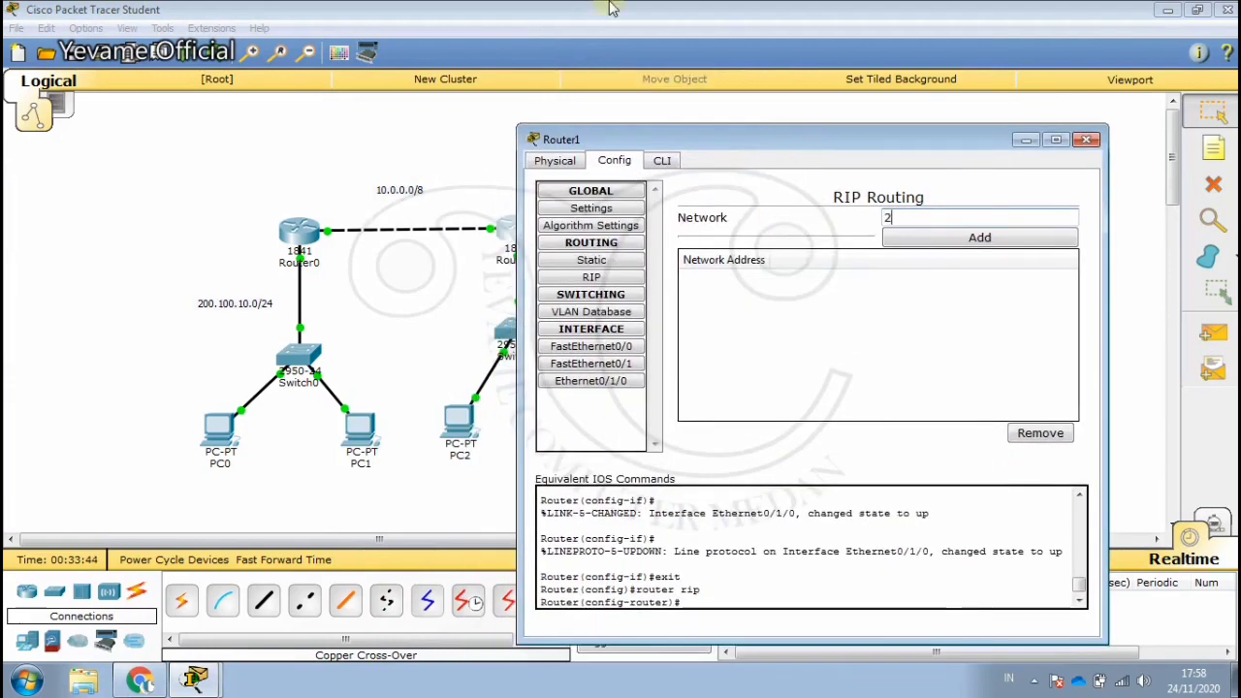
mouse_move(611, 8)
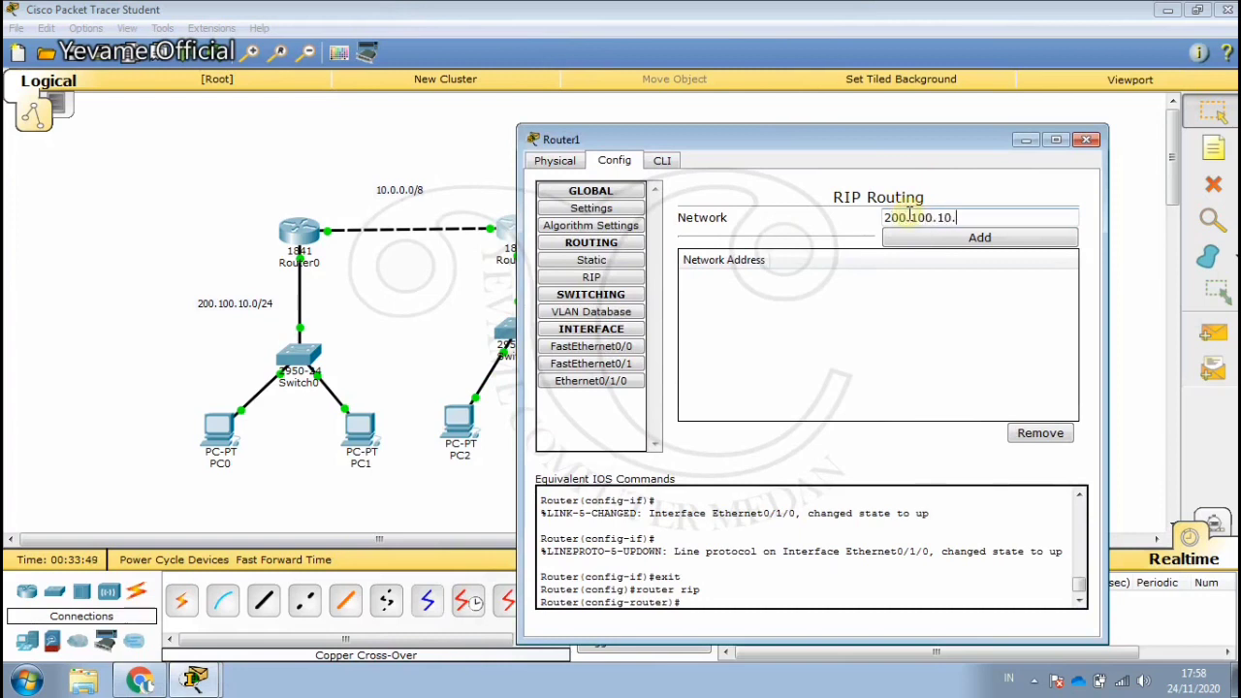
type("00.100.10.0")
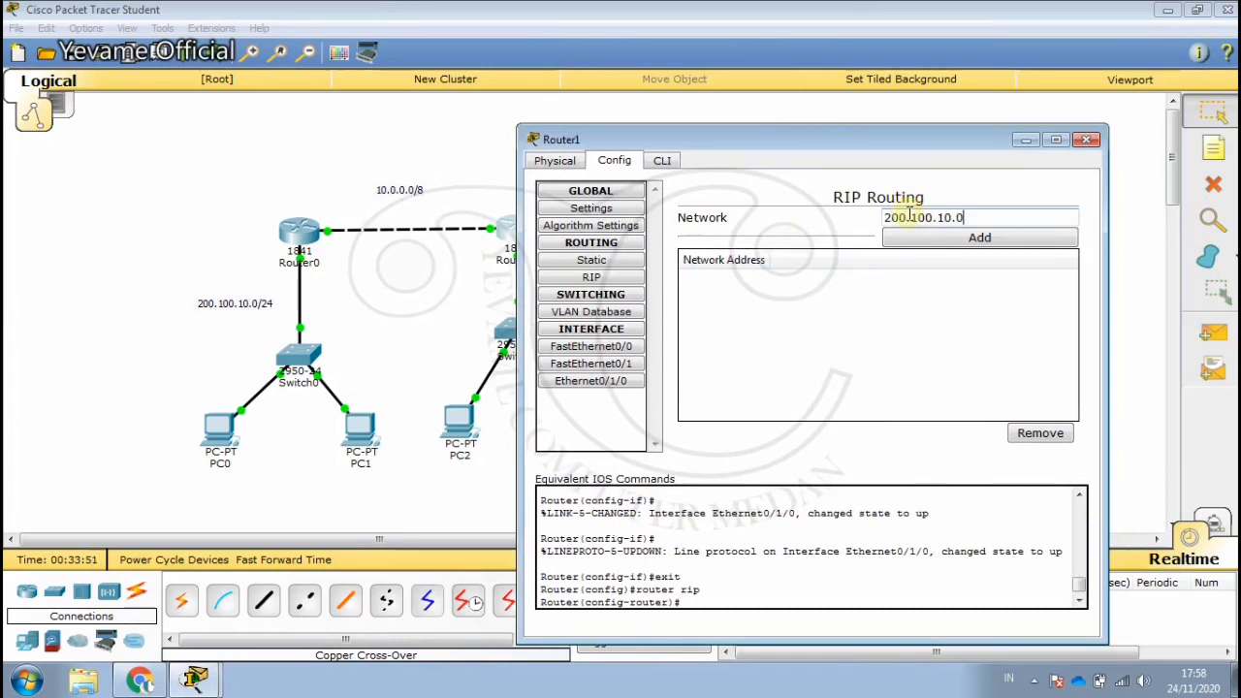
left_click(1026, 238)
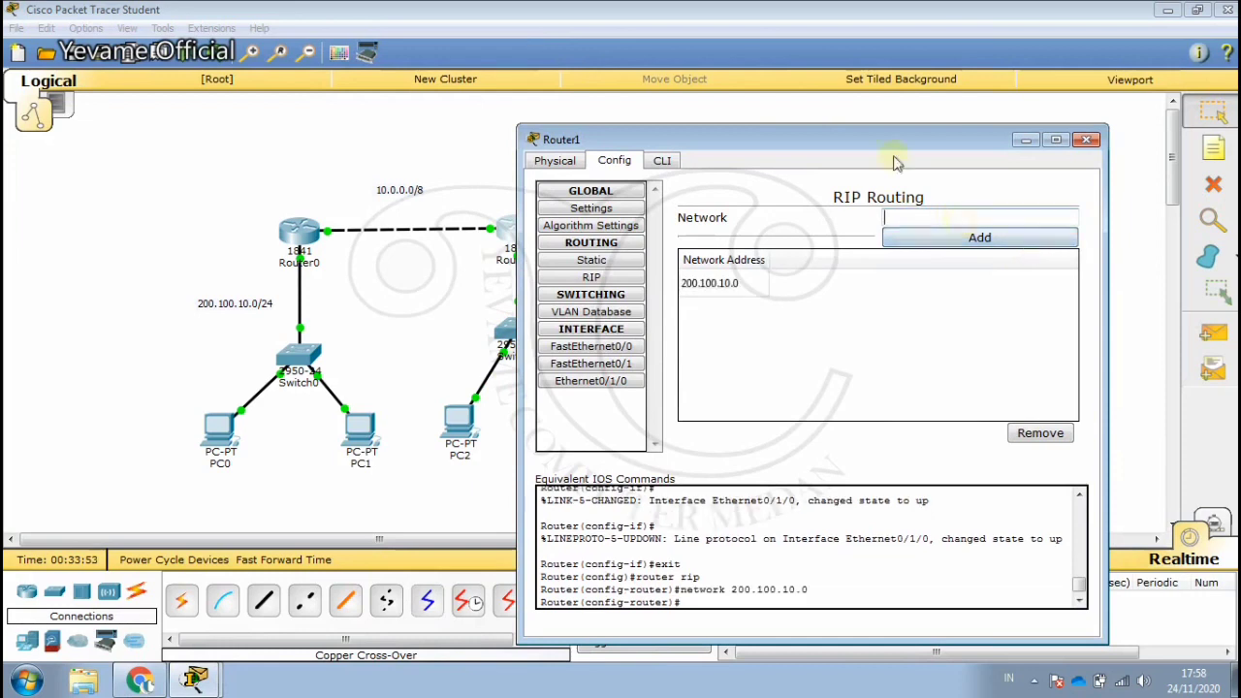
type("1")
mouse_move(824, 8)
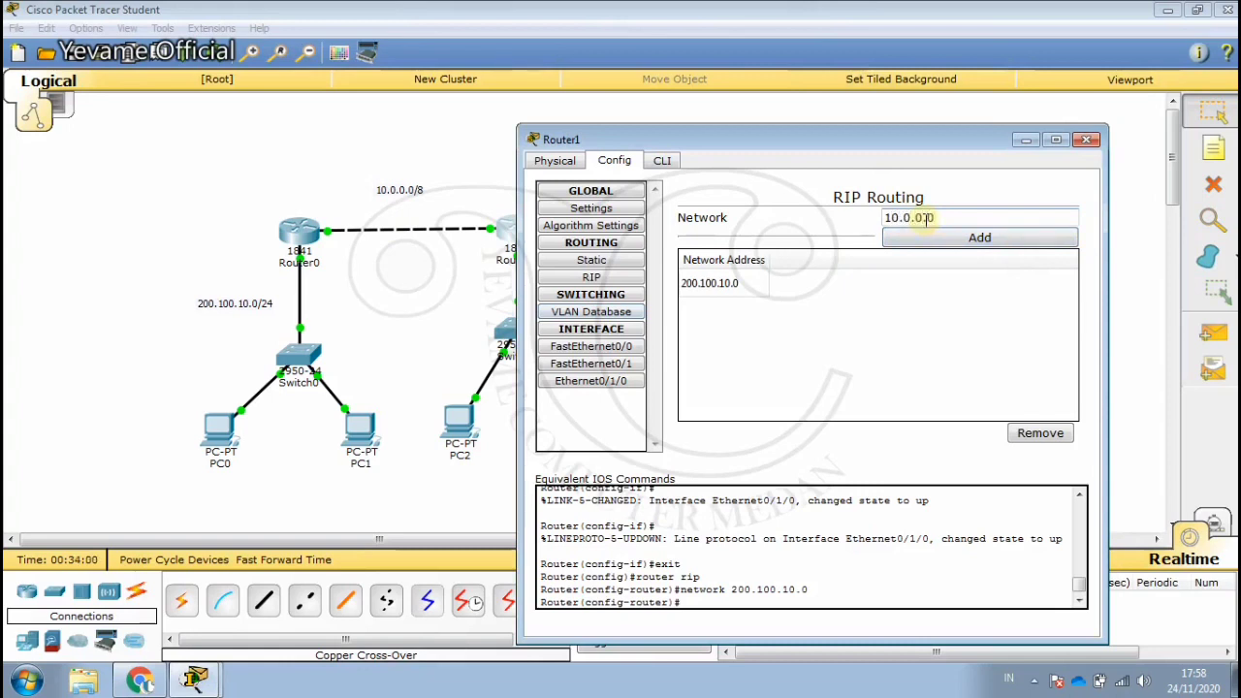
left_click(920, 214)
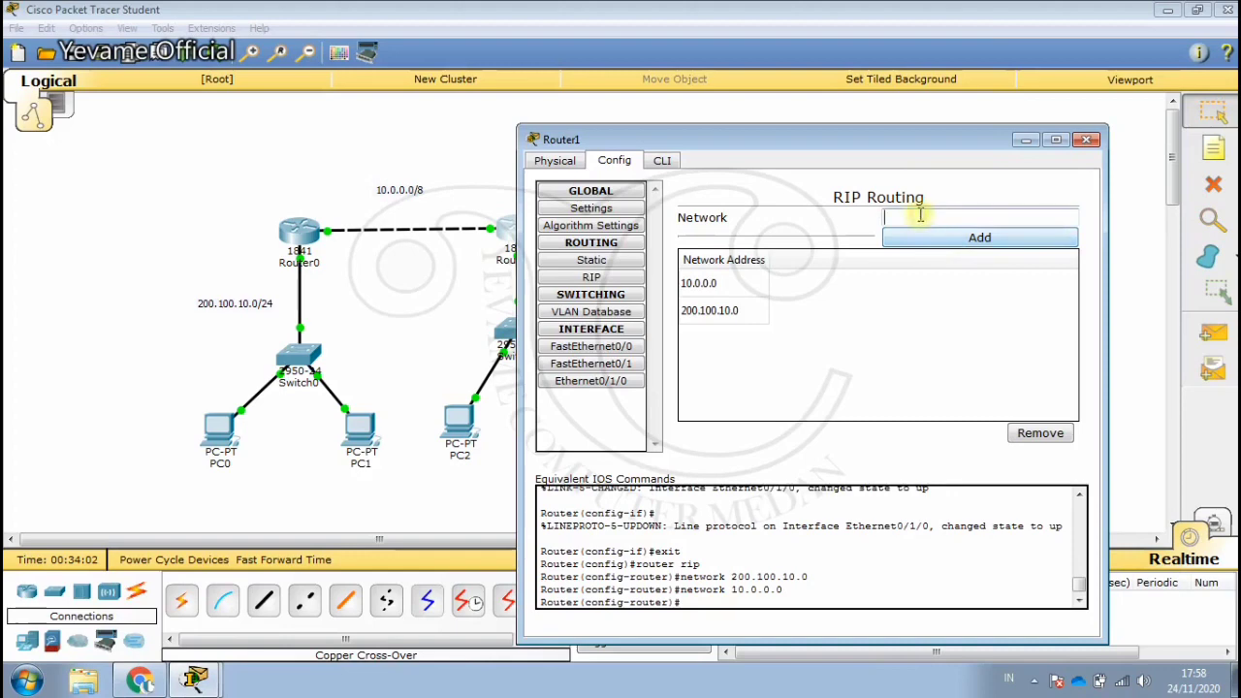
Step: Add the network 172.17.0.0 to Router1's RIP routing, moving its window aside to reveal the subnet labels
left_click_drag(863, 140, 310, 83)
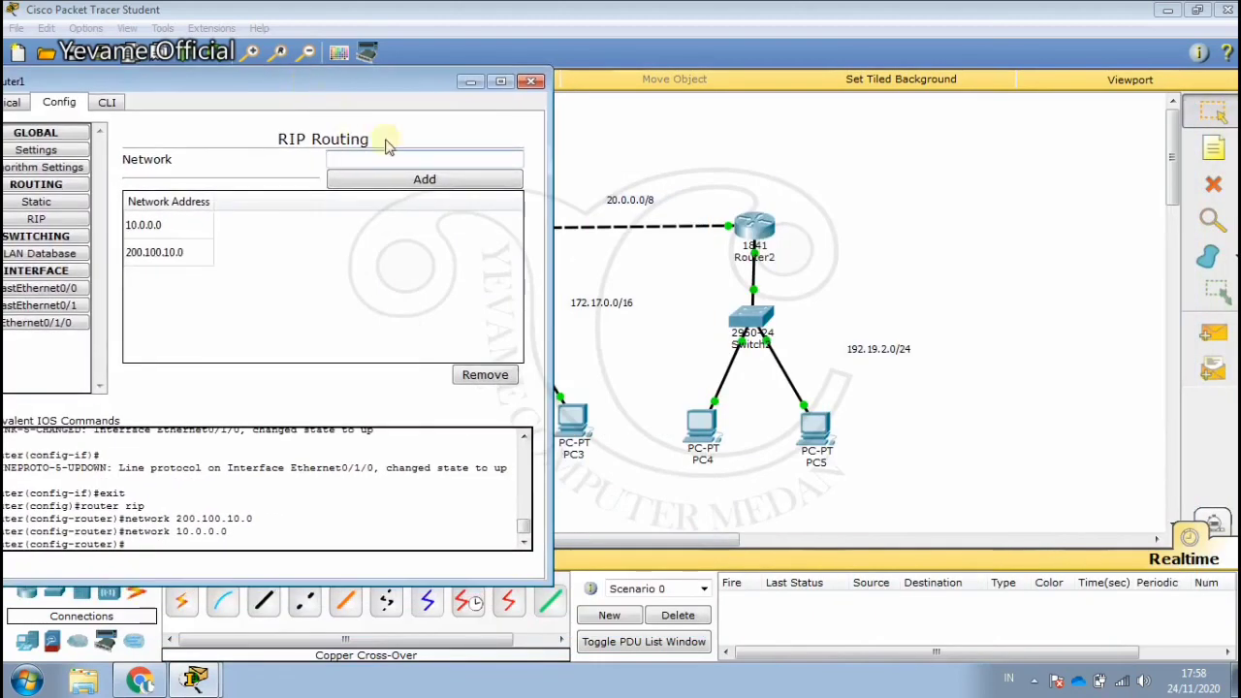
type("1")
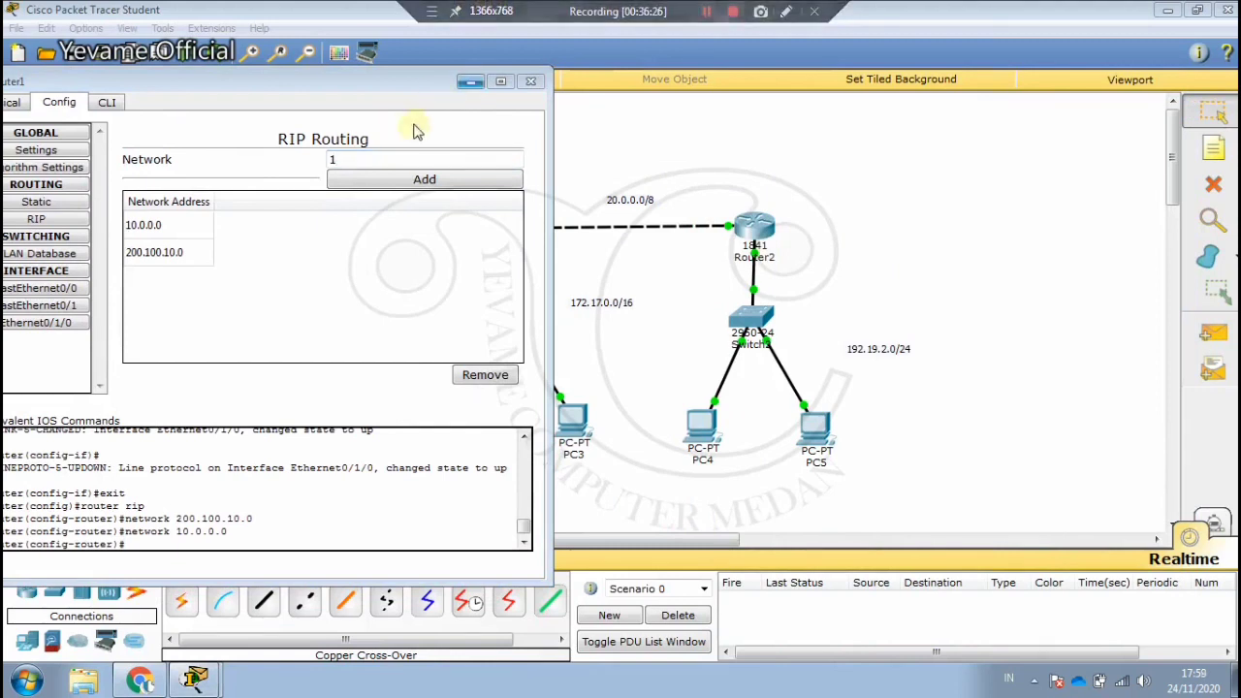
left_click(369, 158)
type("72")
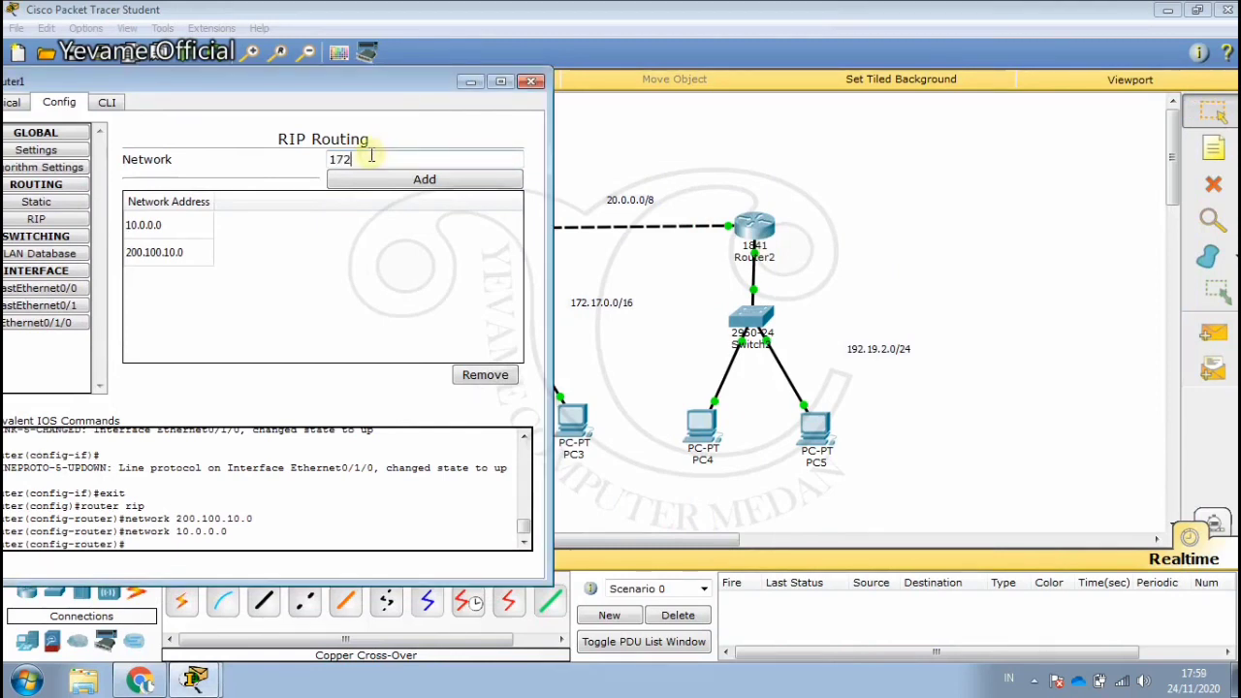
type(".17.0.0")
left_click(429, 181)
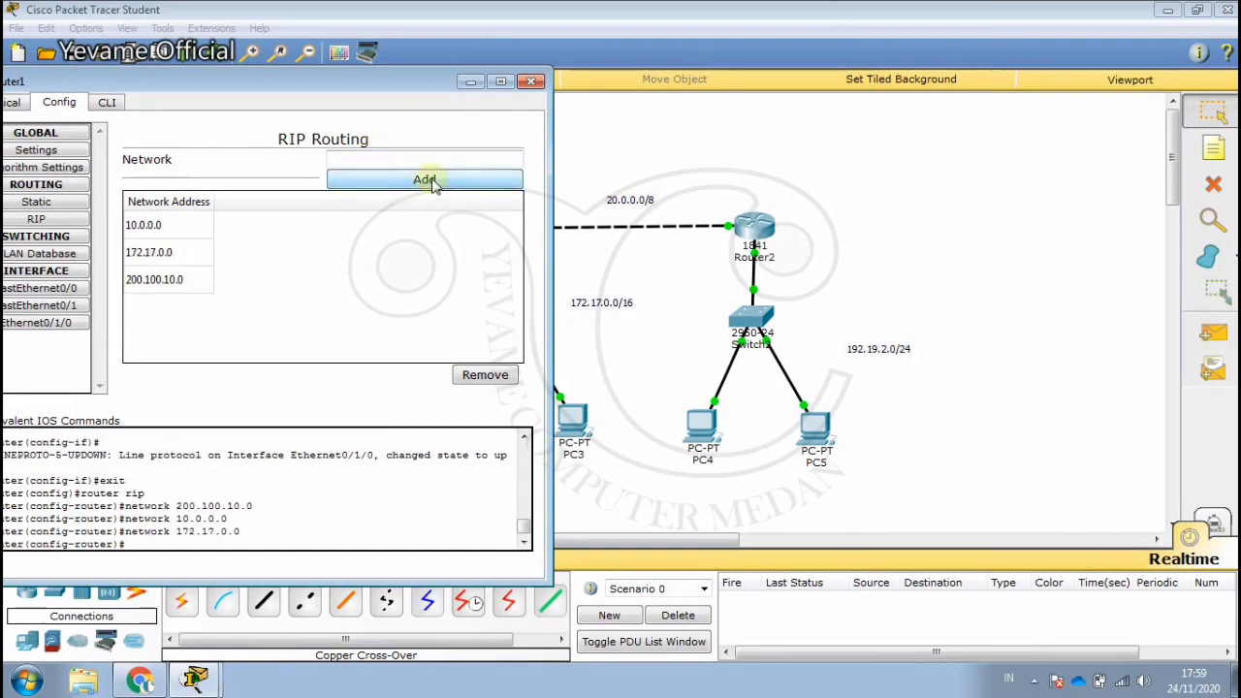
Step: Add the networks 20.0.0.0 and 192.19.2.0 to Router1's RIP routing and close its window
left_click(407, 162)
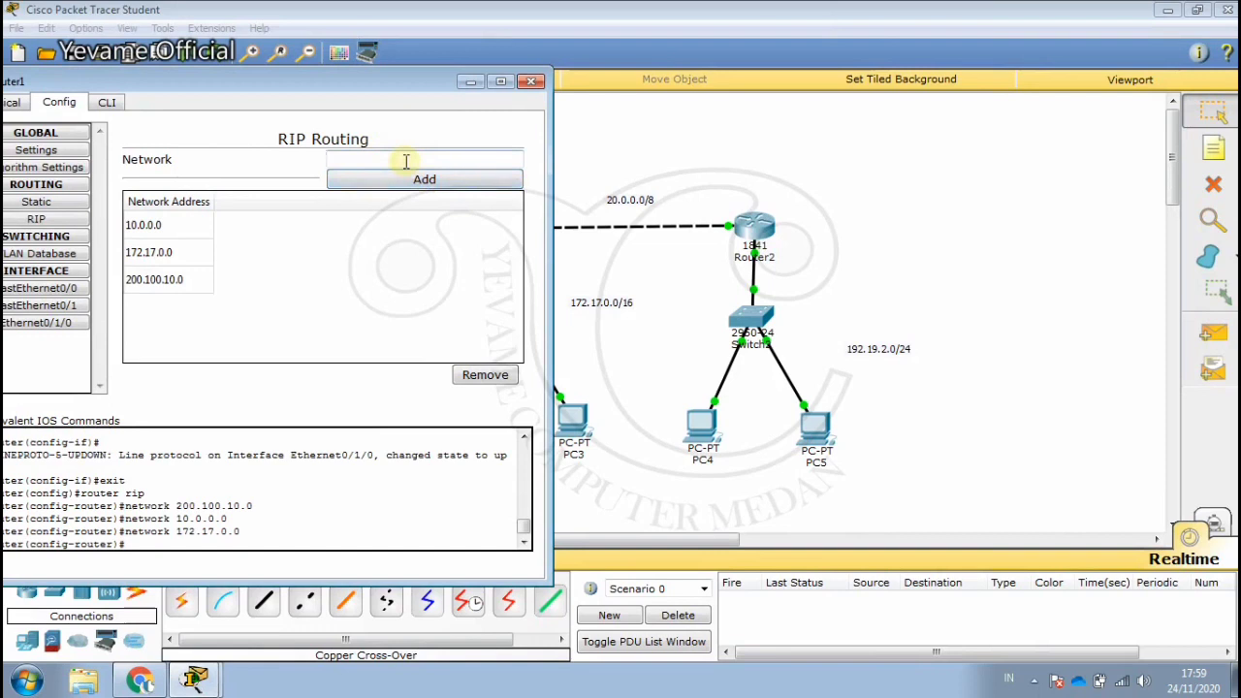
type("20.0.0.0")
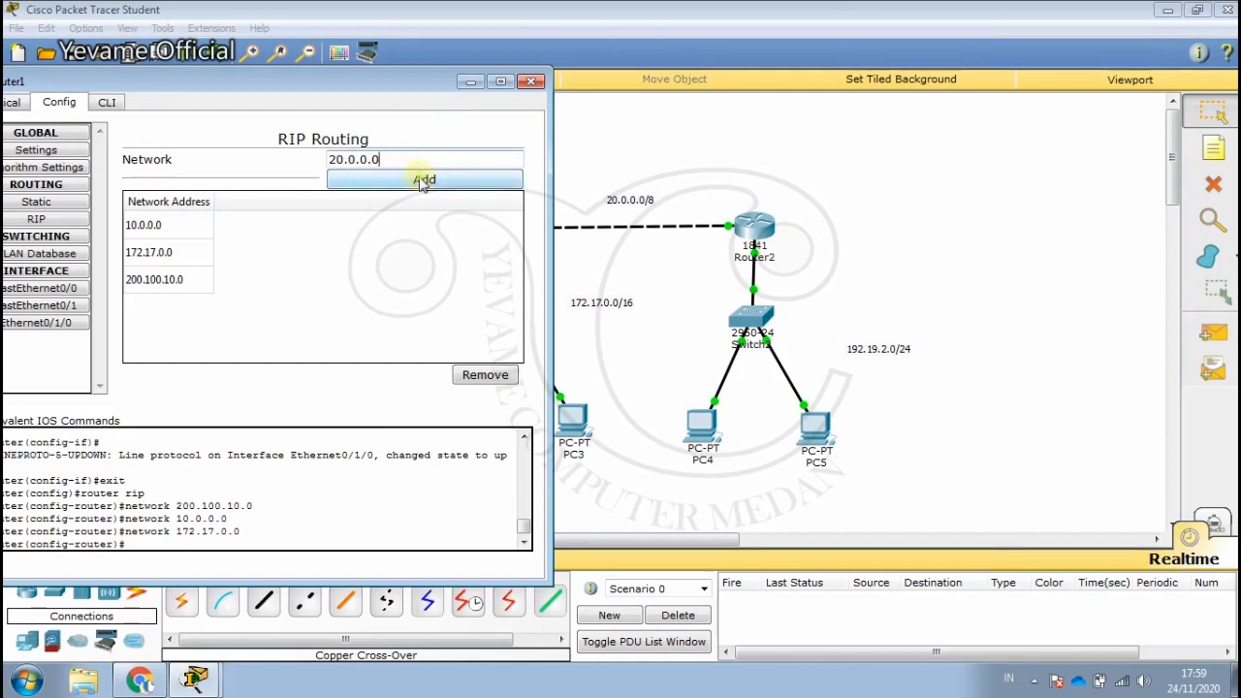
left_click(422, 183)
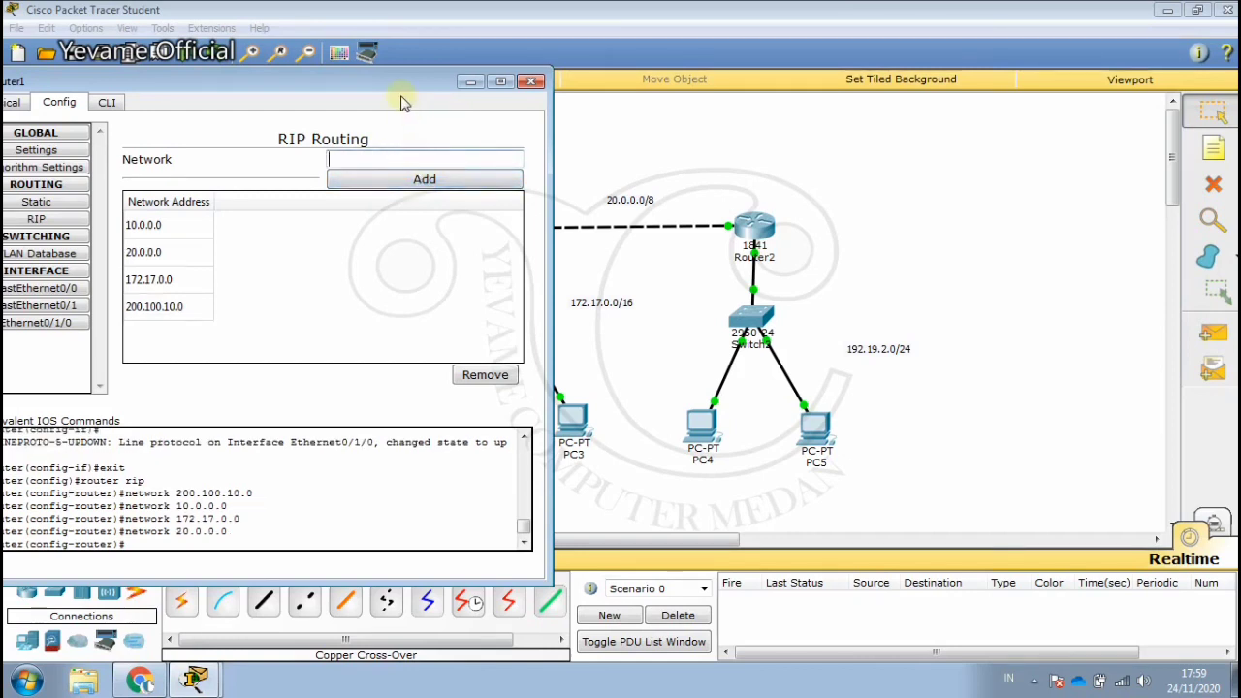
type("192.19.2.0")
left_click(437, 181)
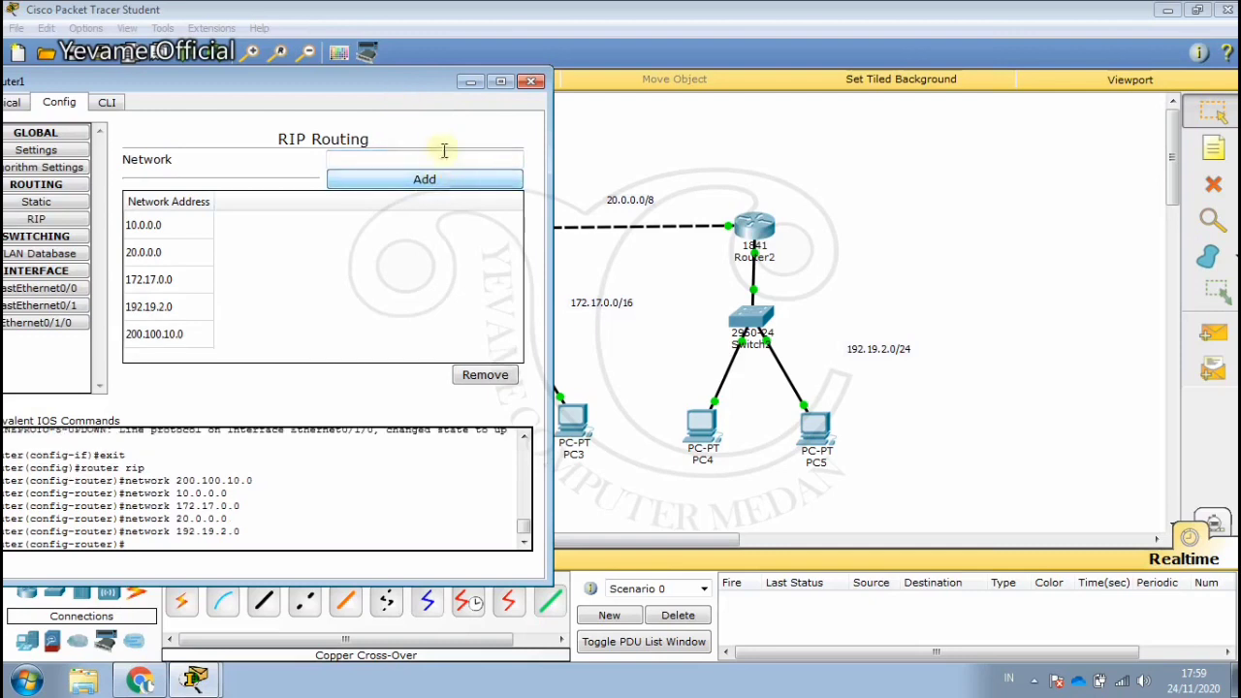
left_click(532, 83)
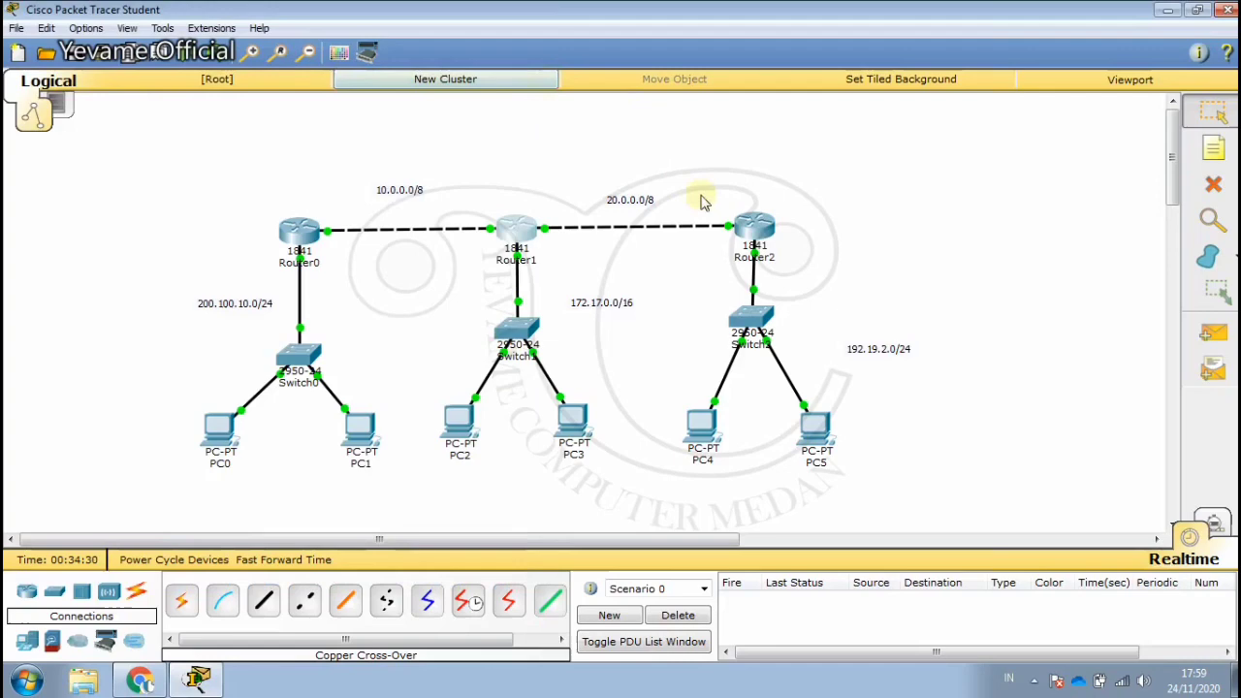
Step: Open Router2's RIP routing configuration and add the networks 200.100.10.0 and 10.0.0.0
left_click(747, 225)
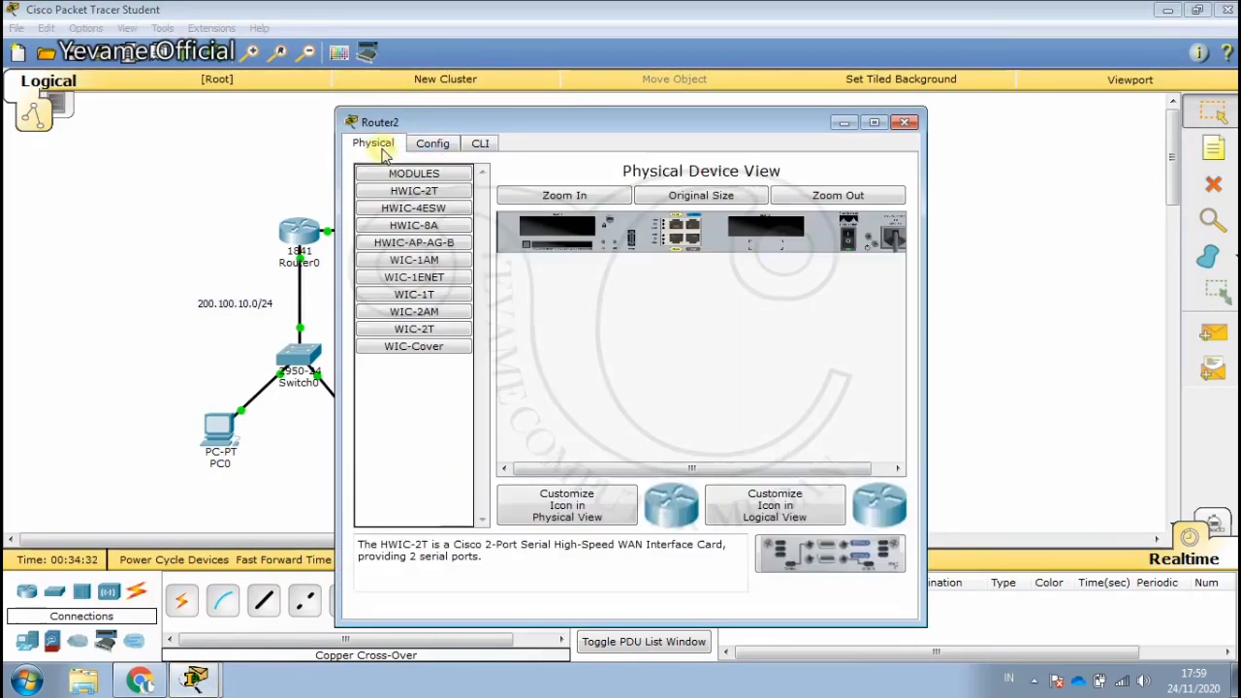
left_click(378, 146)
left_click(428, 146)
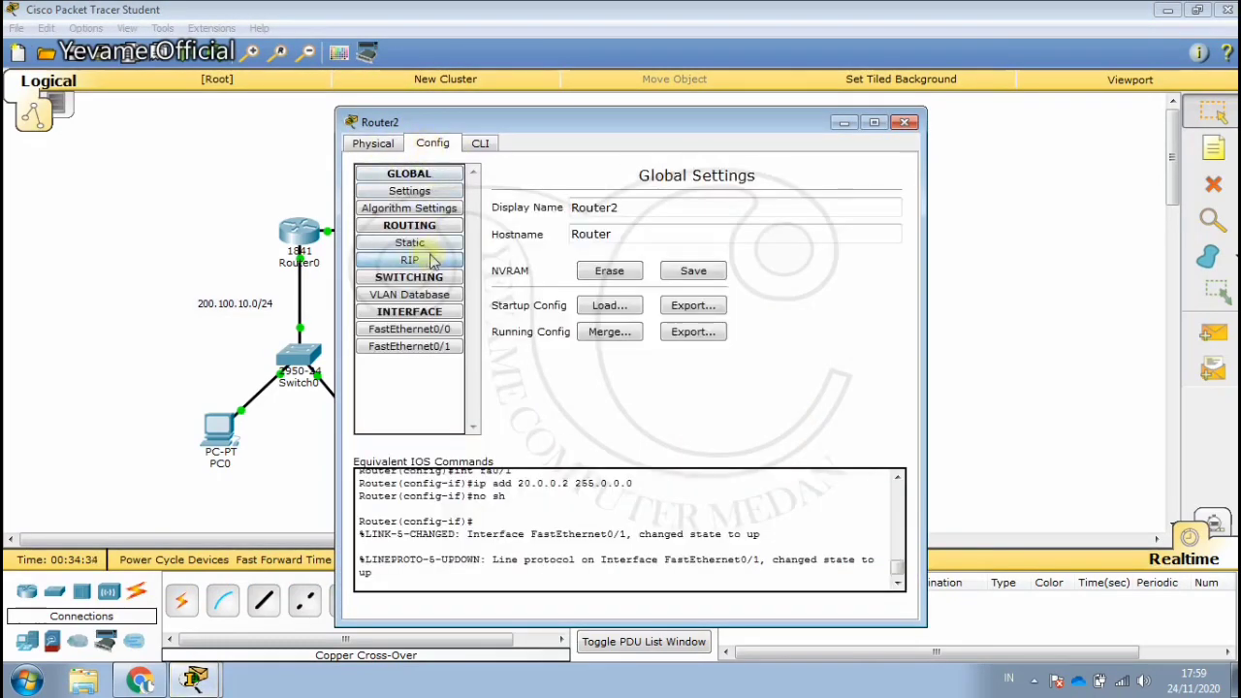
left_click(427, 260)
left_click(723, 199)
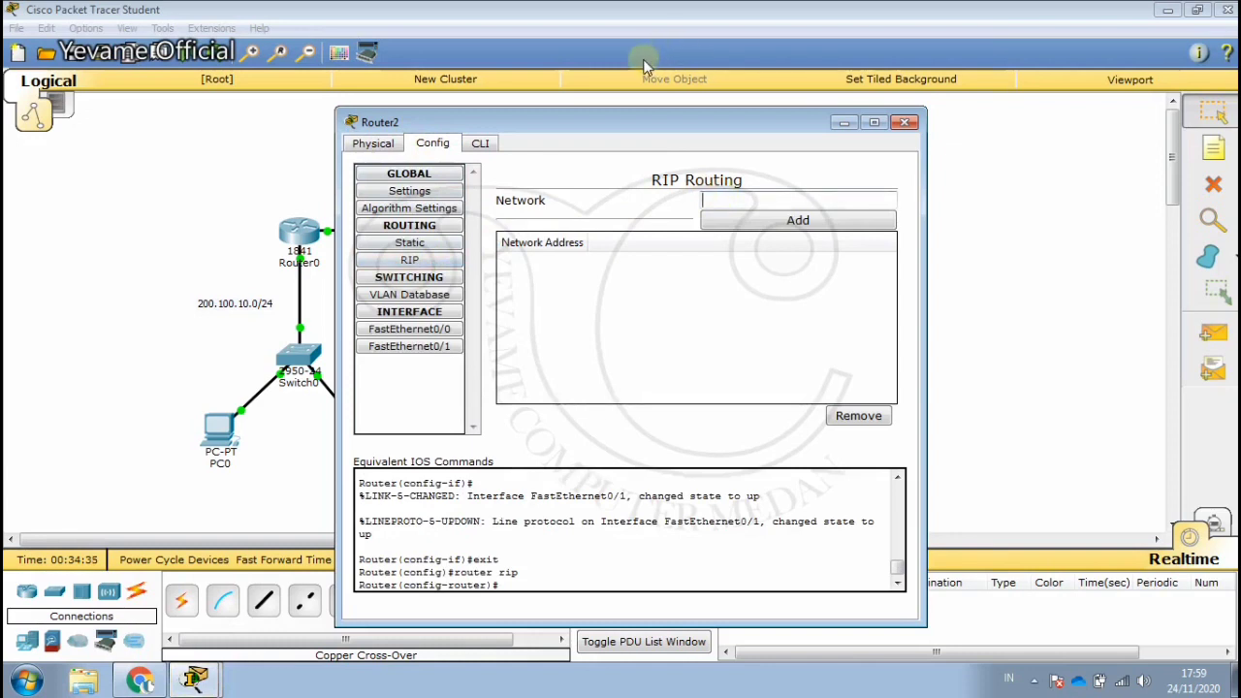
type("200.100.10.0")
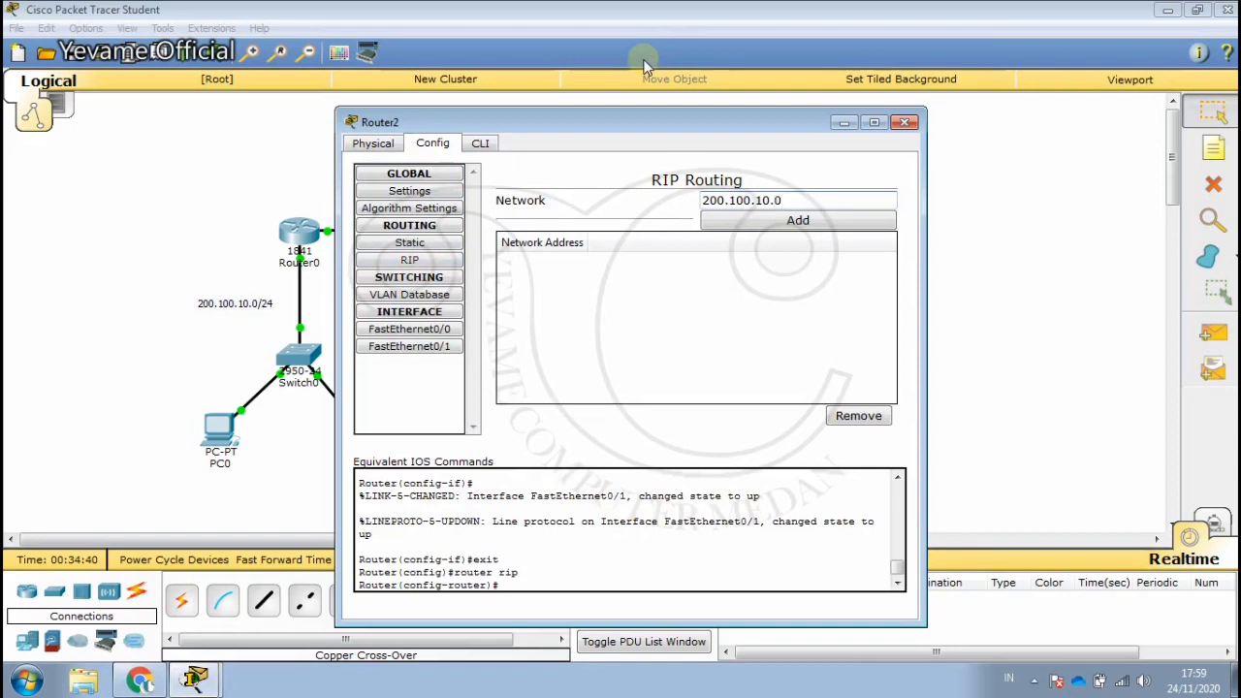
left_click(738, 221)
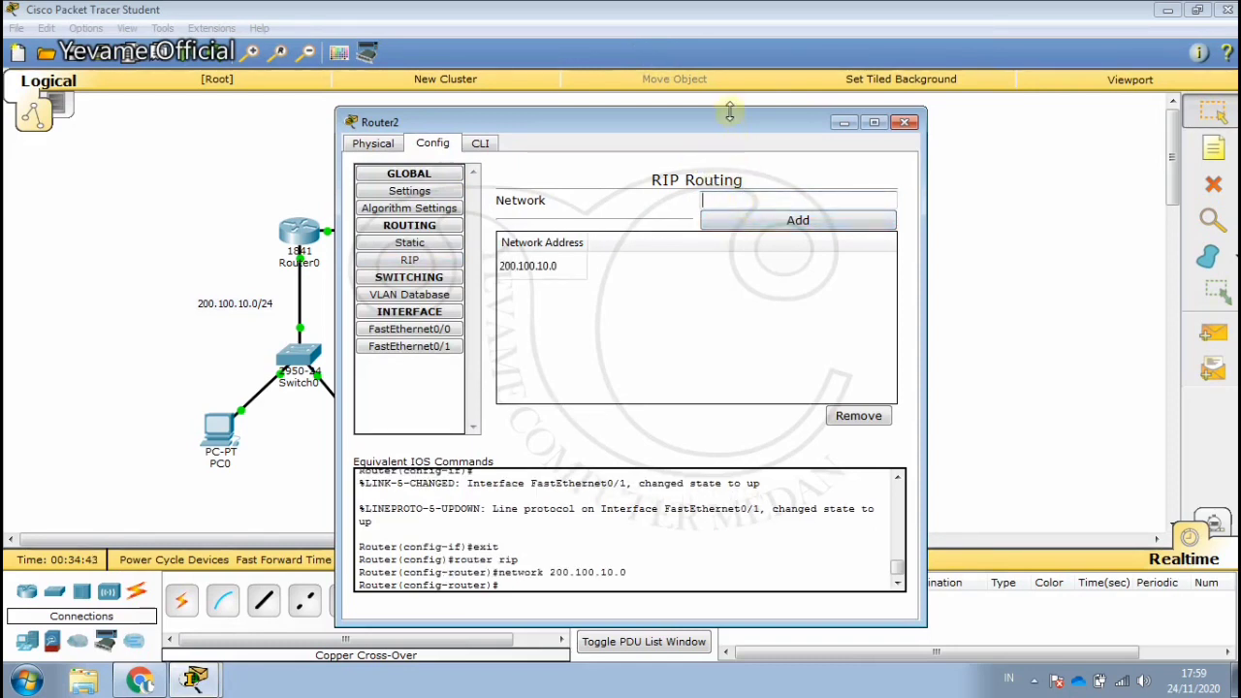
type("10.0.0.0")
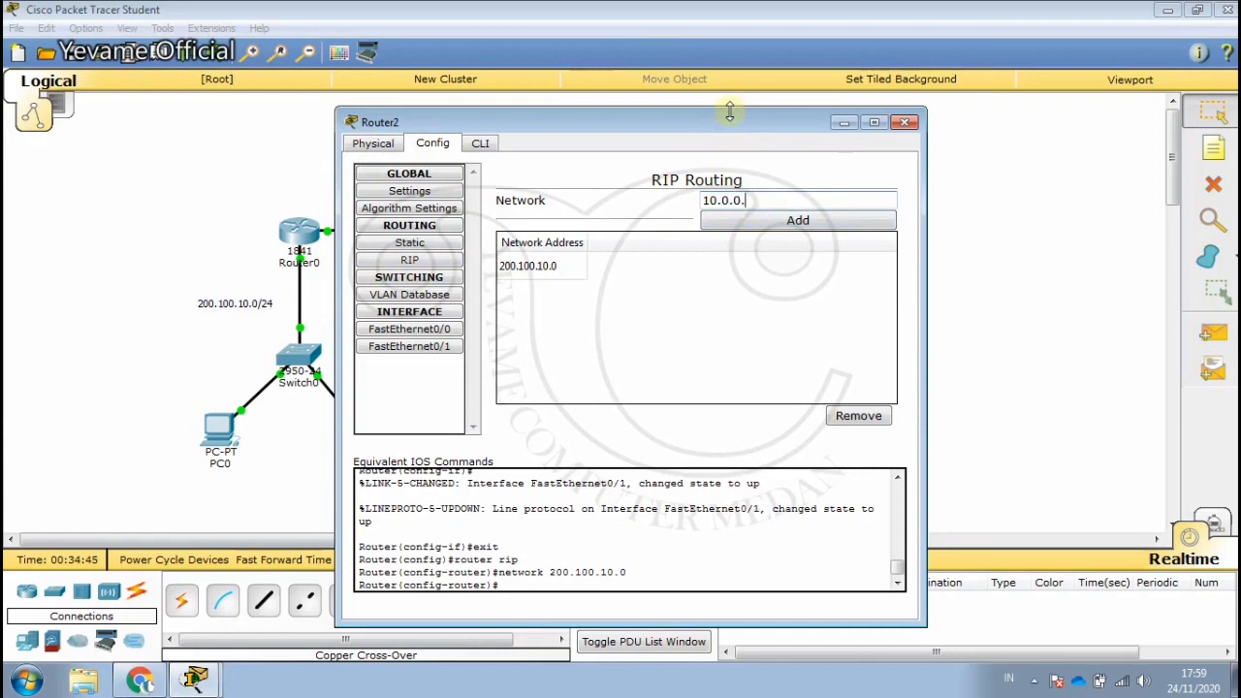
left_click(754, 223)
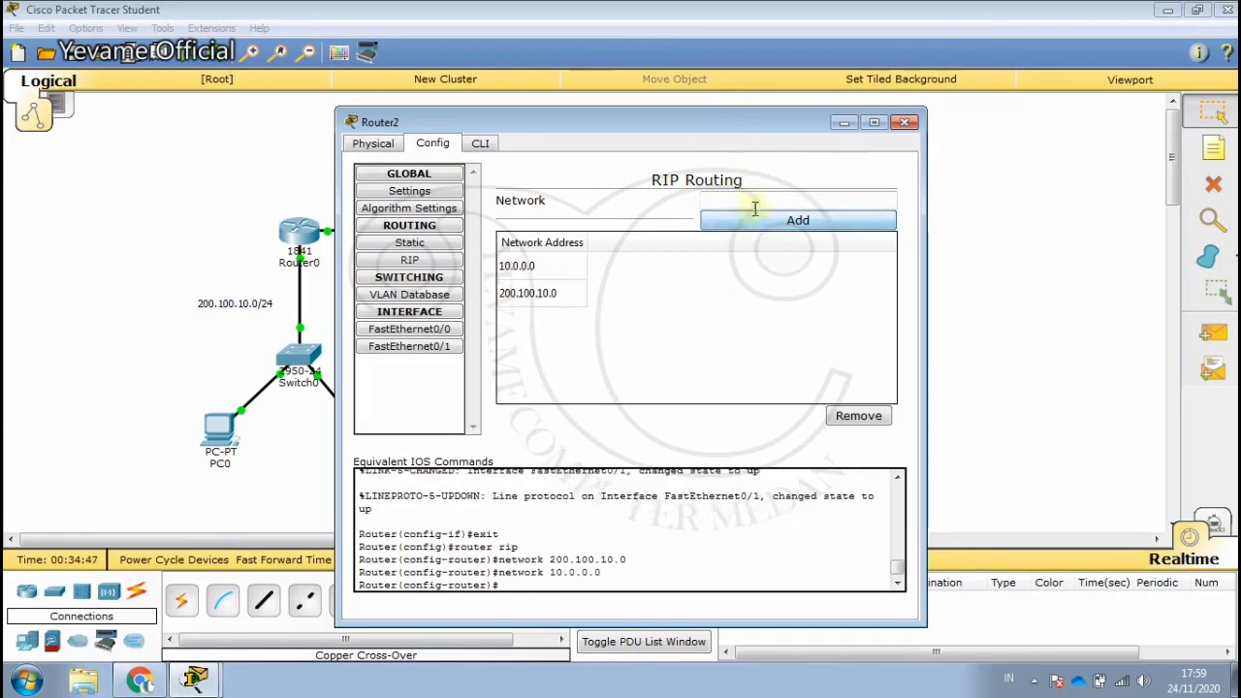
Step: Add the networks 172.17.0.0 and 20.0.0.0 to Router2's RIP routing
left_click(754, 200)
type("1")
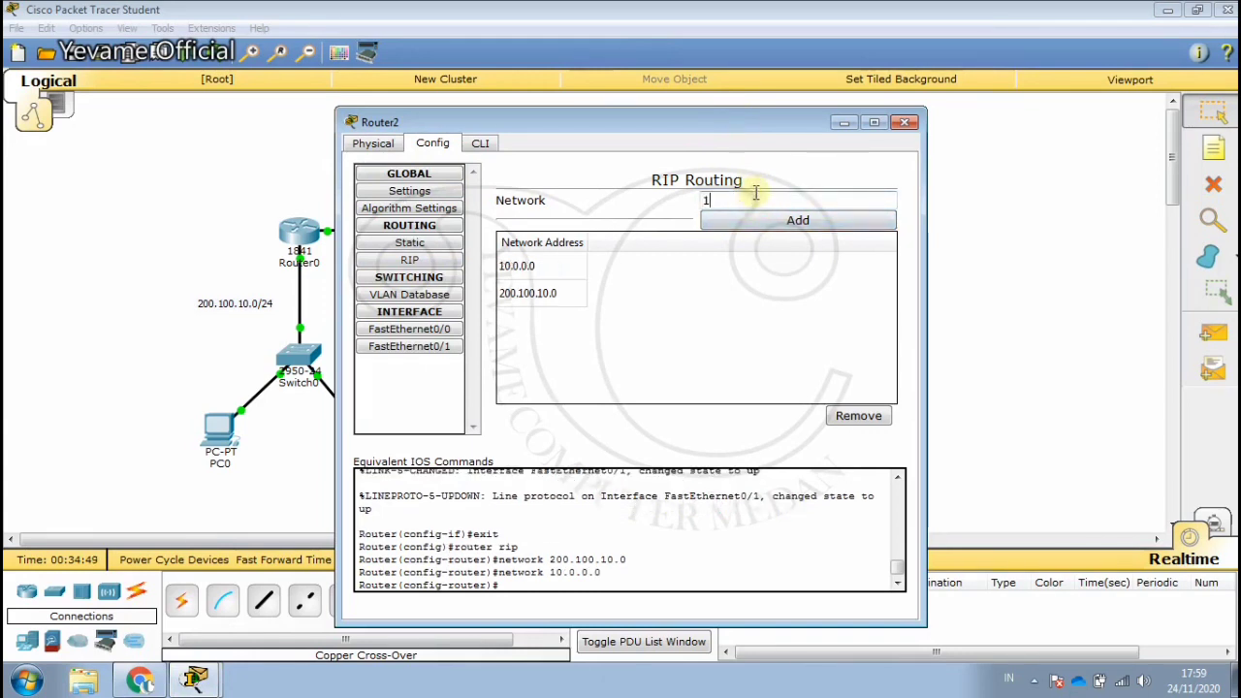
type("72.17.0")
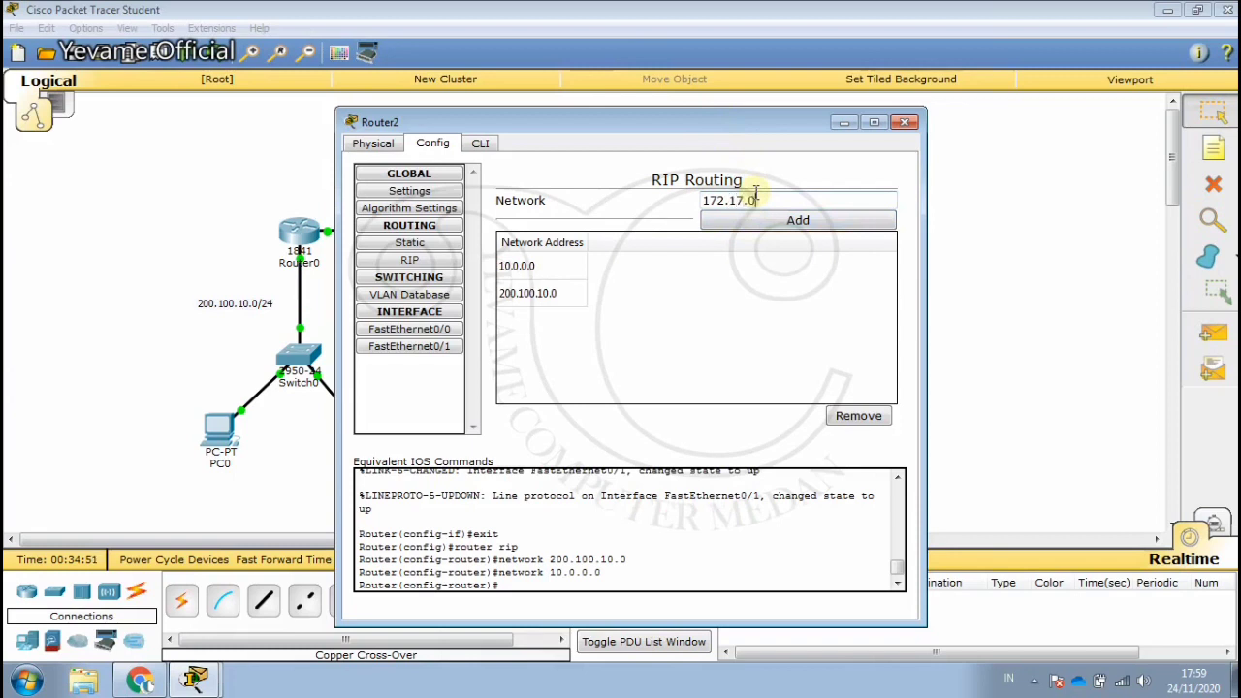
type(".0")
left_click(742, 221)
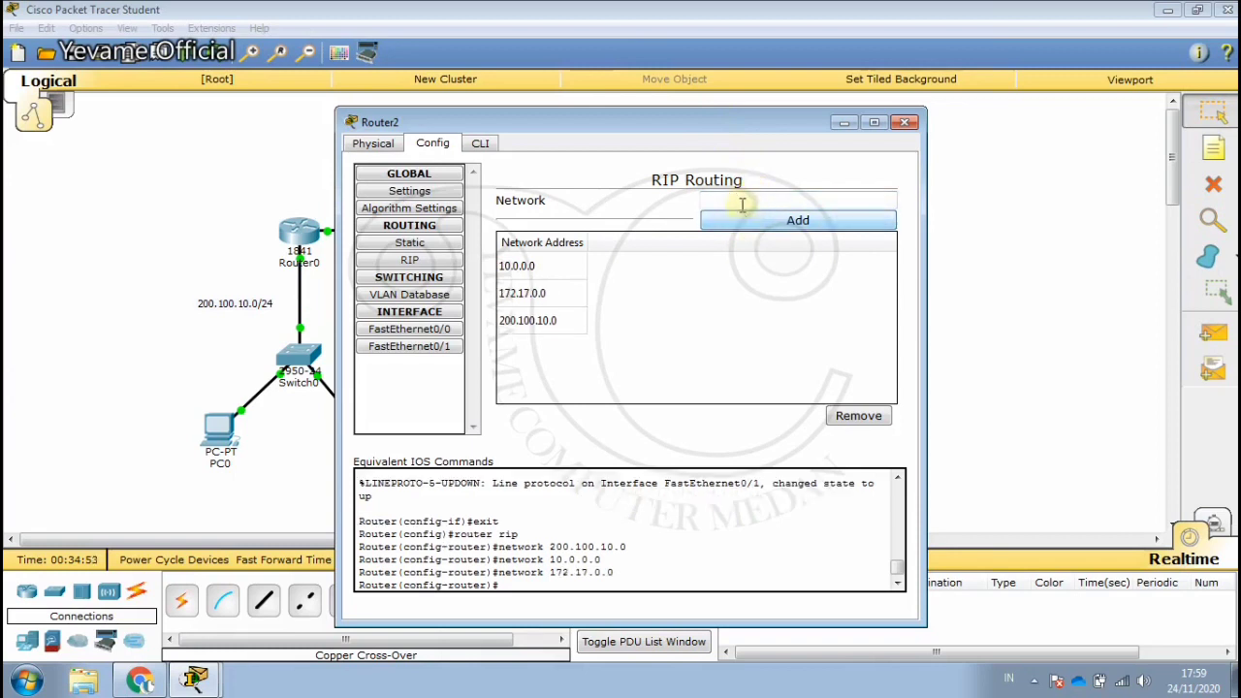
left_click(740, 202)
type("20.0")
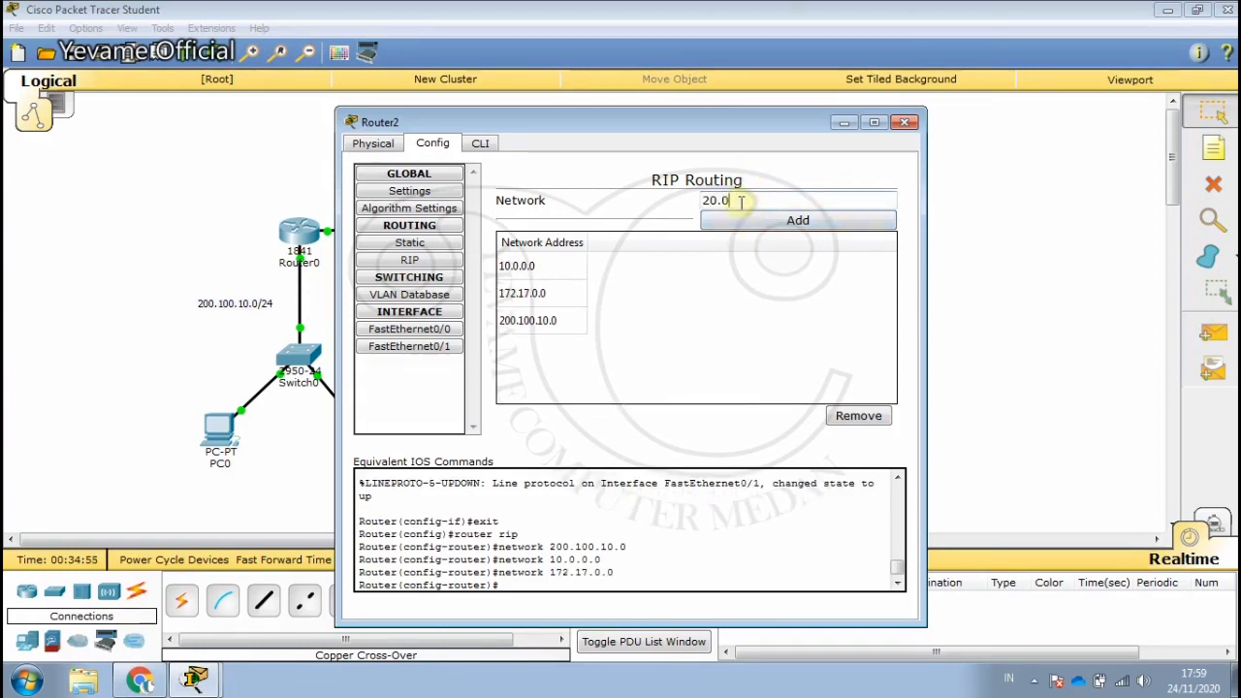
type(".0")
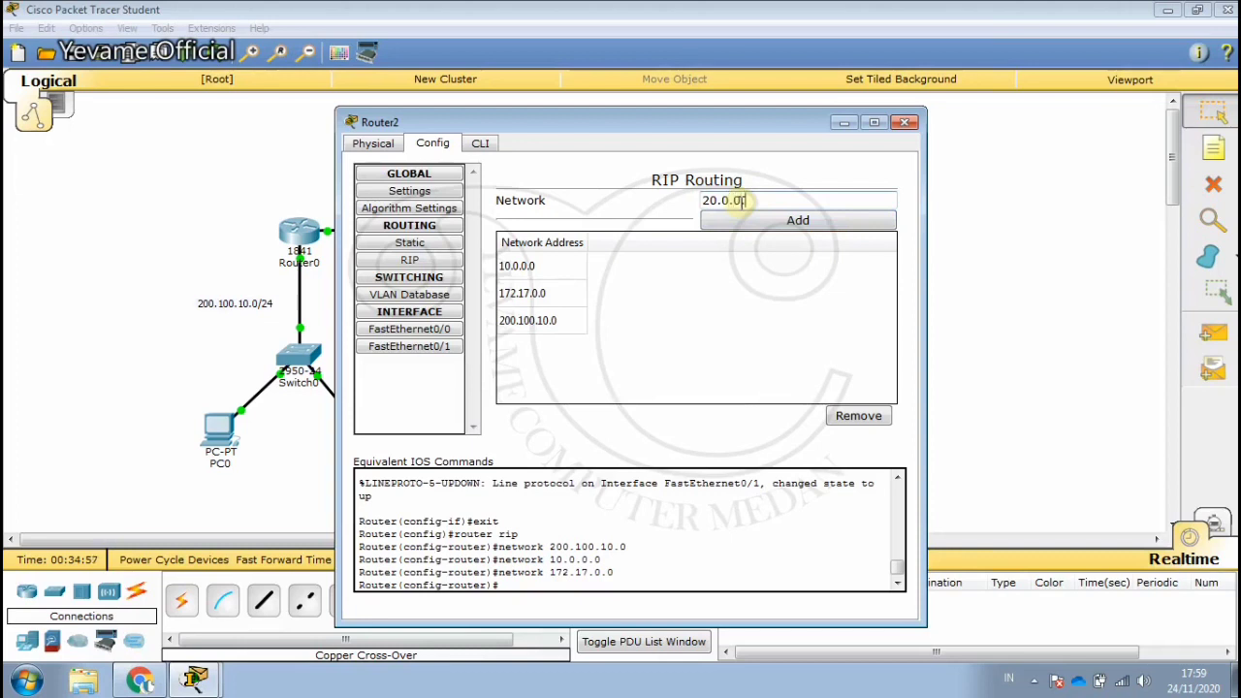
type(".0")
left_click(743, 221)
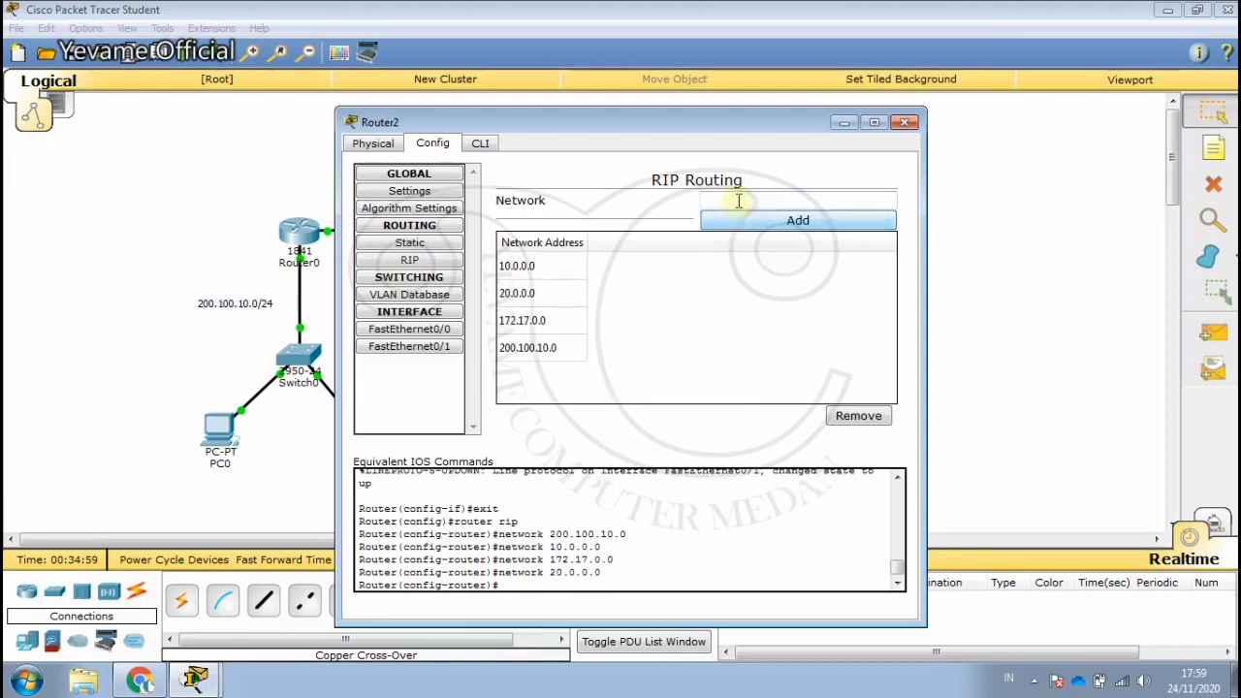
Step: Add the network 192.19.2.0 to Router2's RIP routing and close its window
left_click(738, 200)
type("192.1")
type("68.2.0")
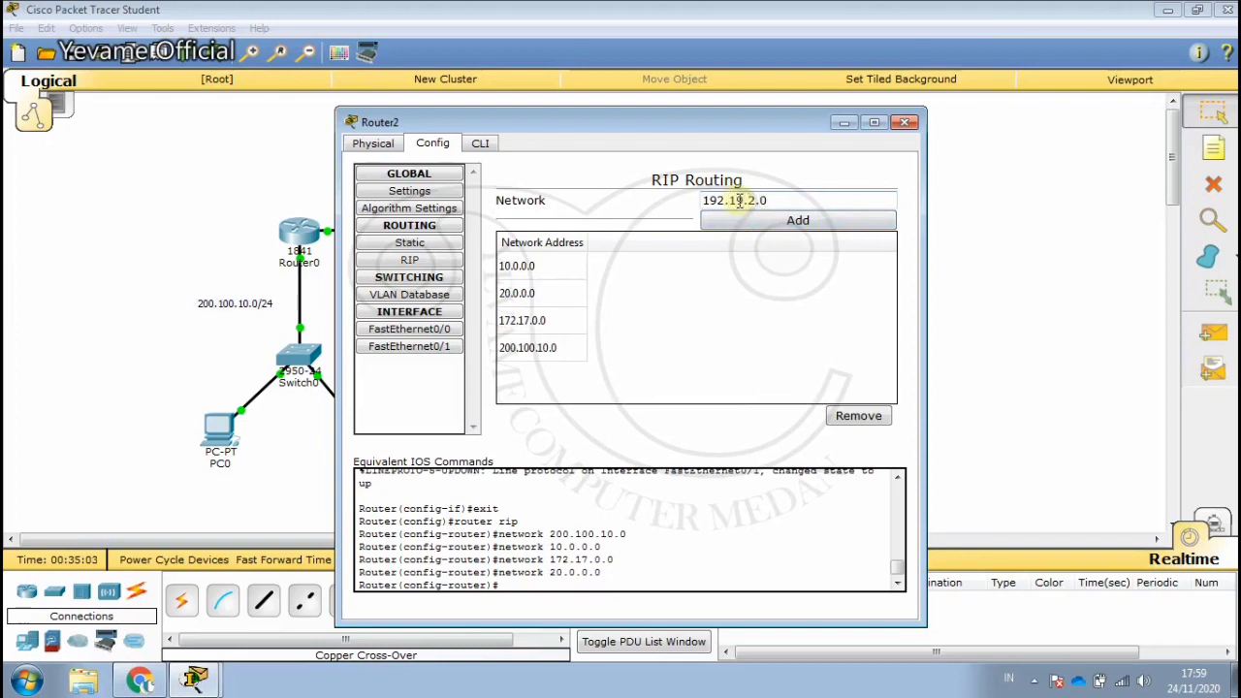
left_click(765, 221)
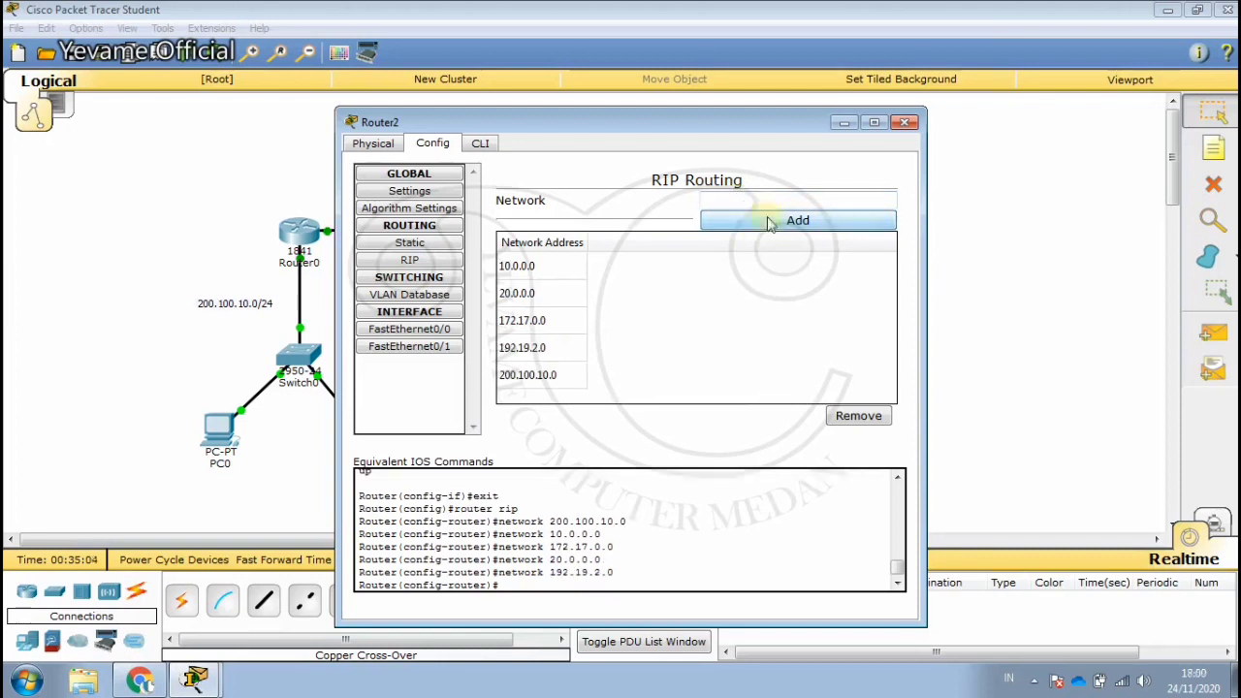
left_click(905, 123)
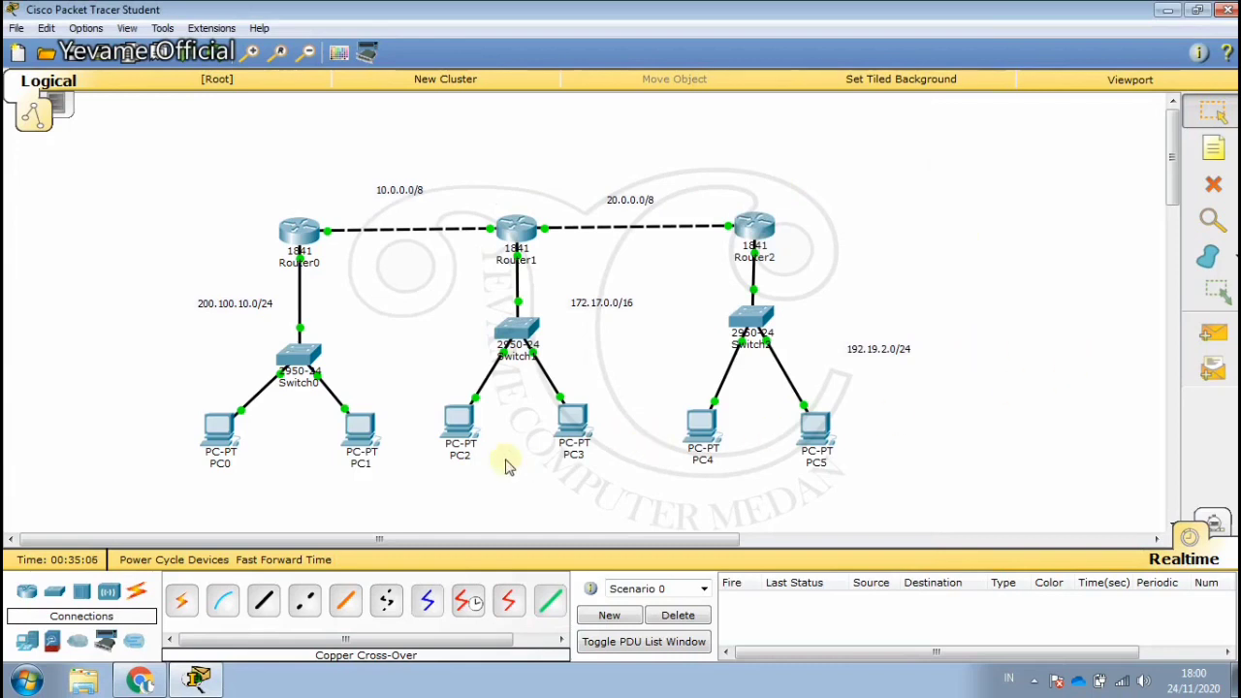
Step: Test connectivity between the first and third LANs with a simple PDU from PC0 to PC5
mouse_move(457, 465)
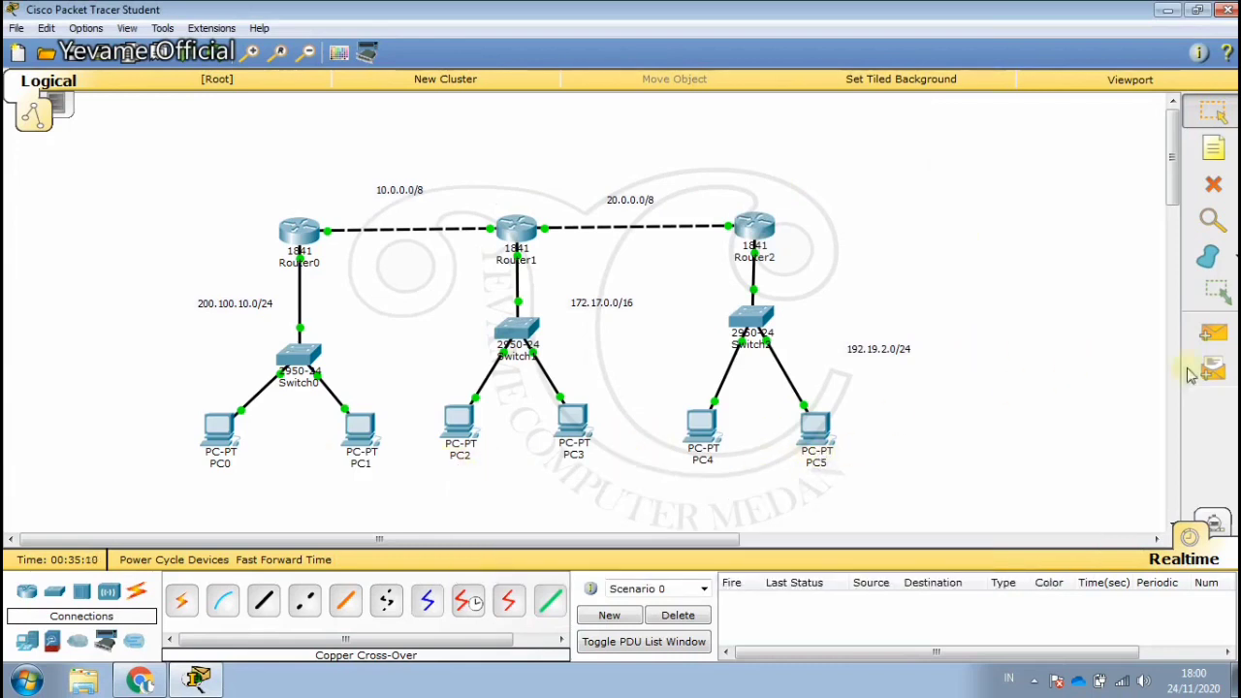
left_click(1212, 333)
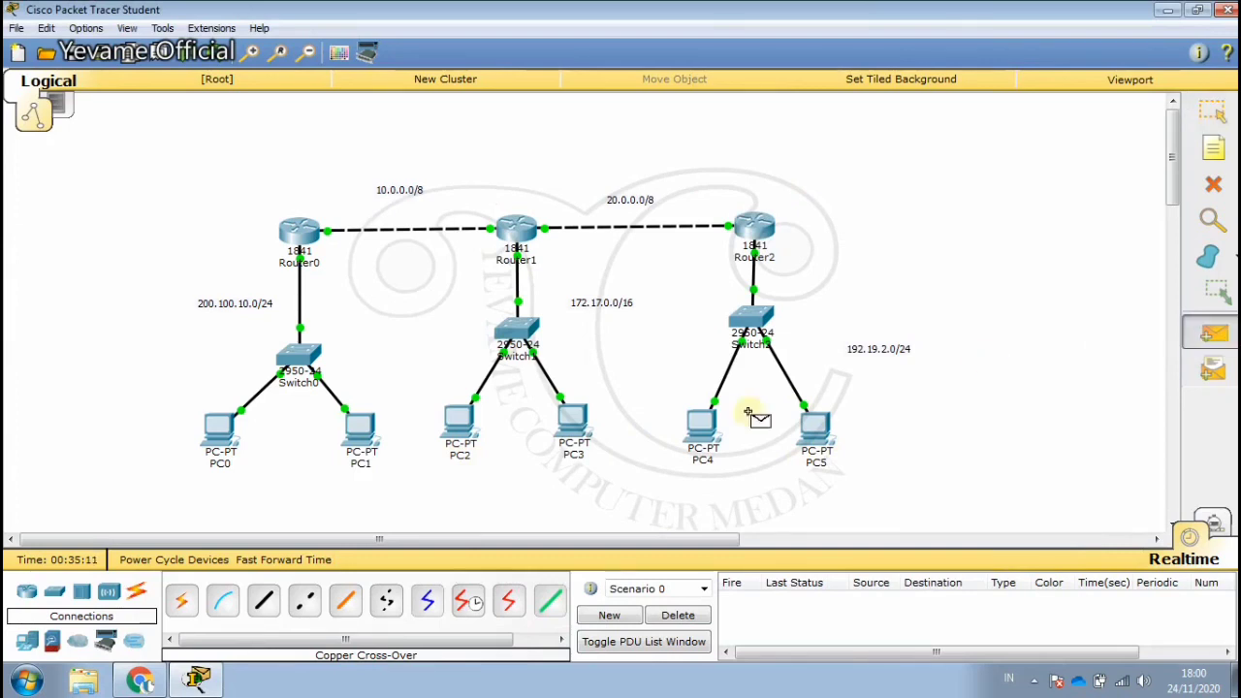
left_click(221, 431)
left_click(815, 431)
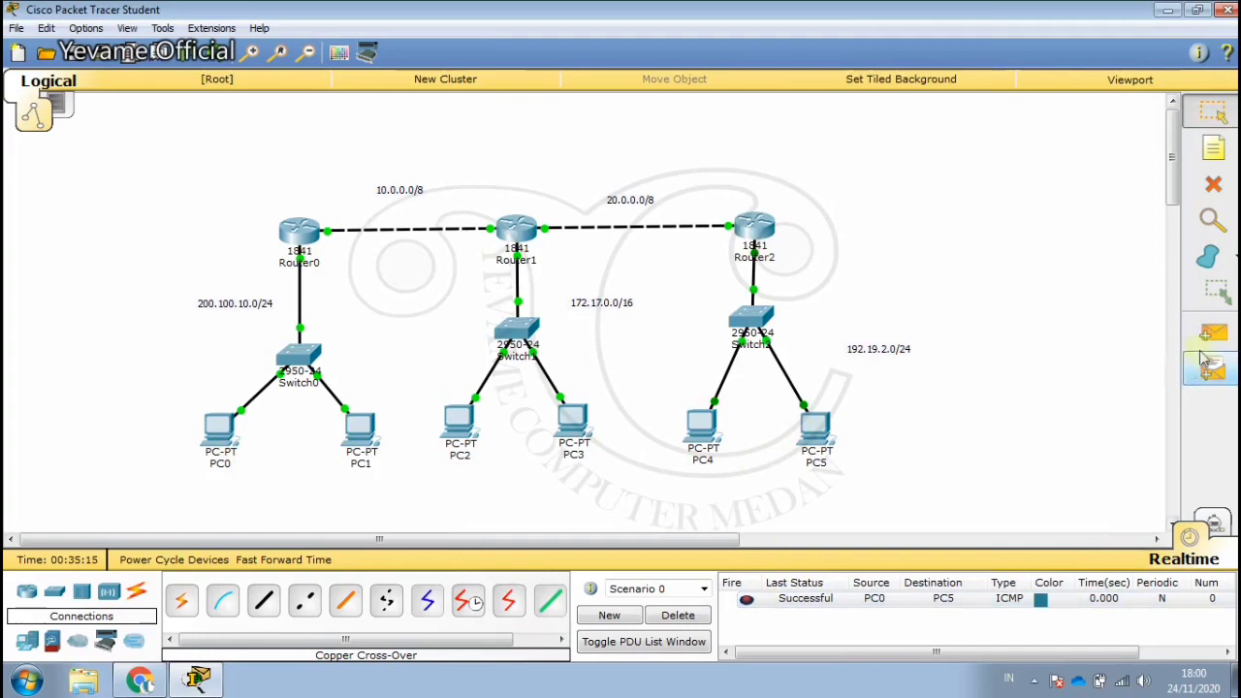
Step: Send a simple PDU from PC3 to PC4 and fire it again from the PDU list
left_click(1212, 334)
left_click(572, 419)
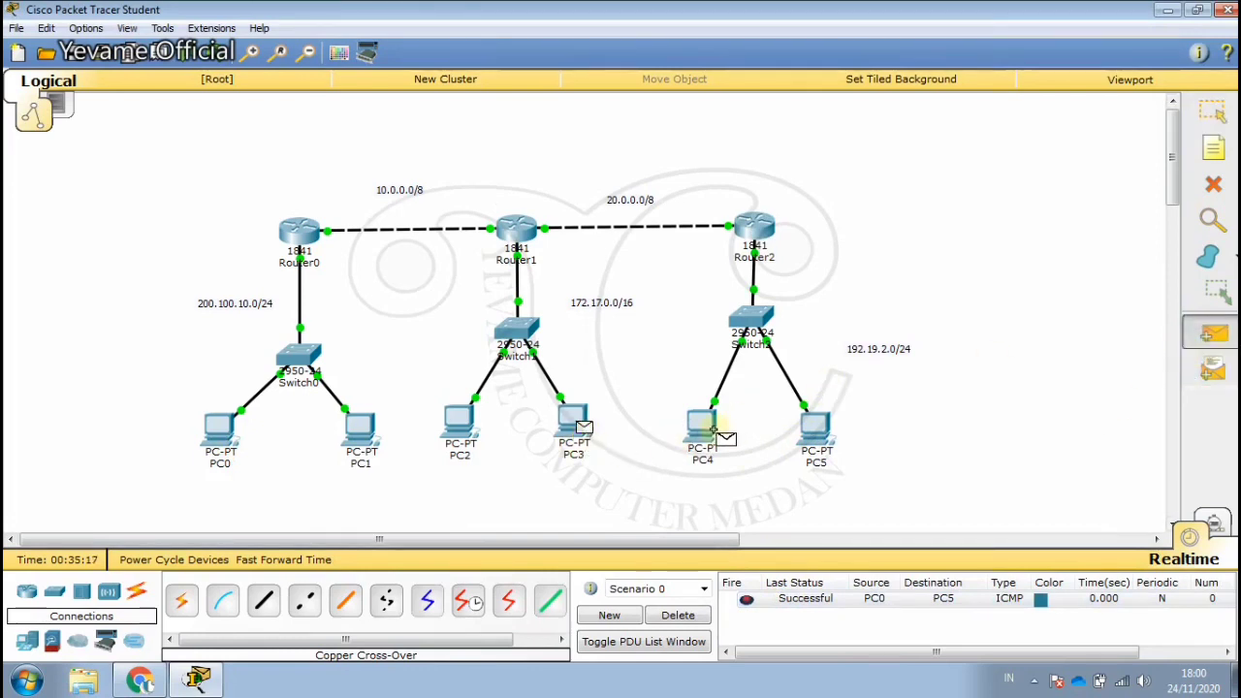
left_click(717, 434)
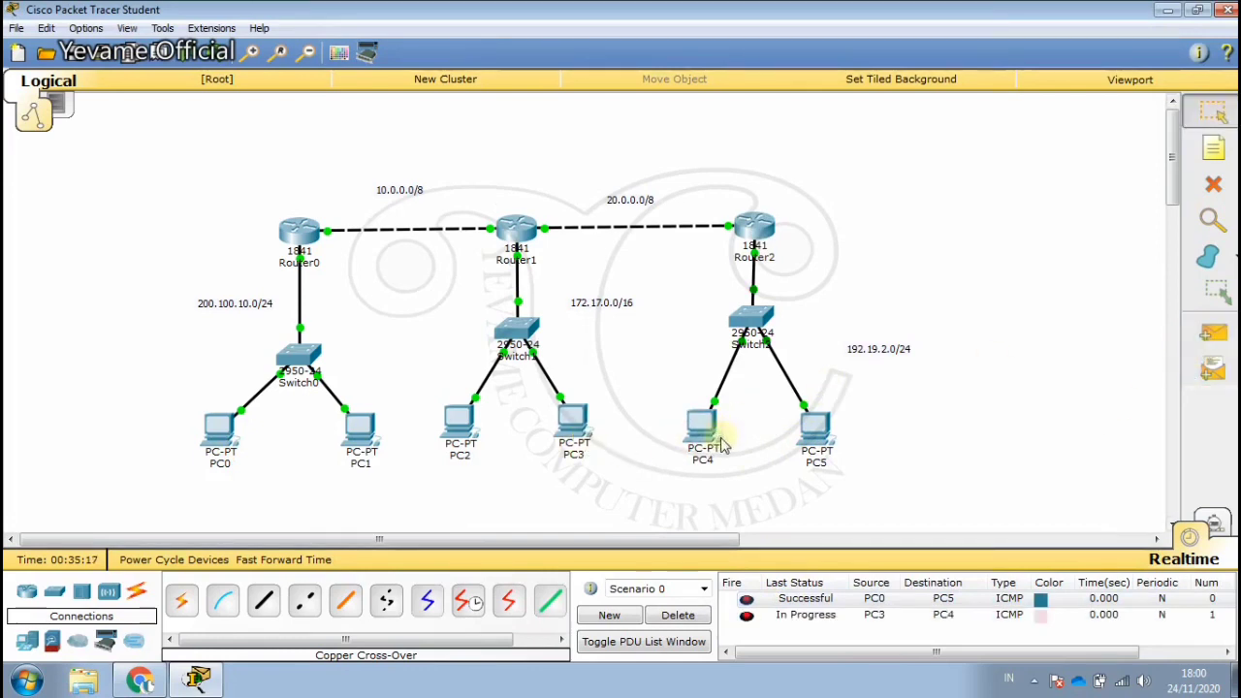
left_click(749, 618)
left_click(748, 618)
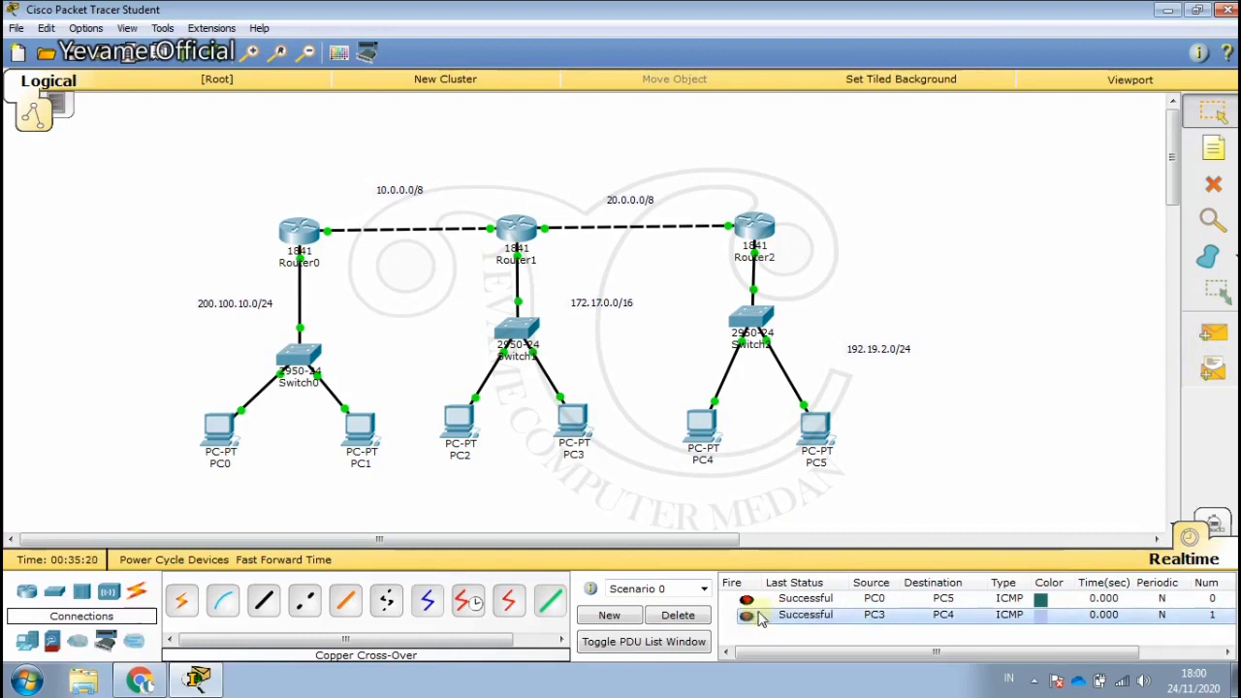
Step: Test the return path from the third LAN with a simple PDU from PC4 to PC1
left_click(1212, 333)
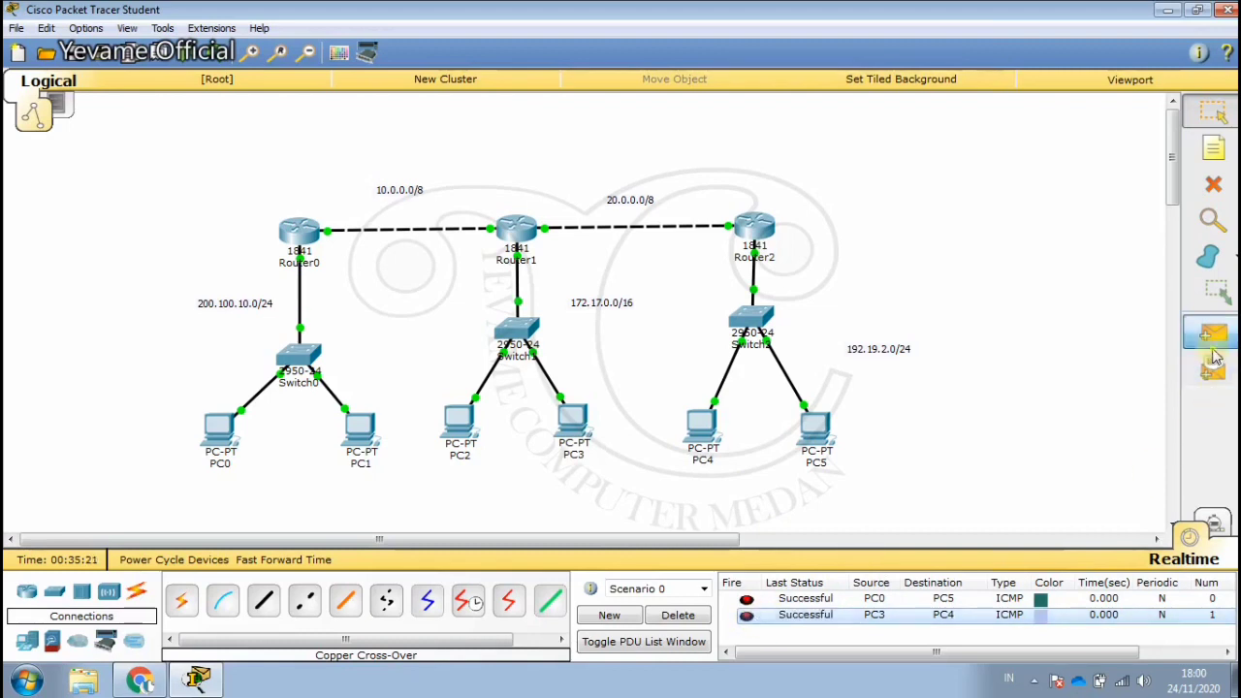
left_click(702, 441)
left_click(359, 433)
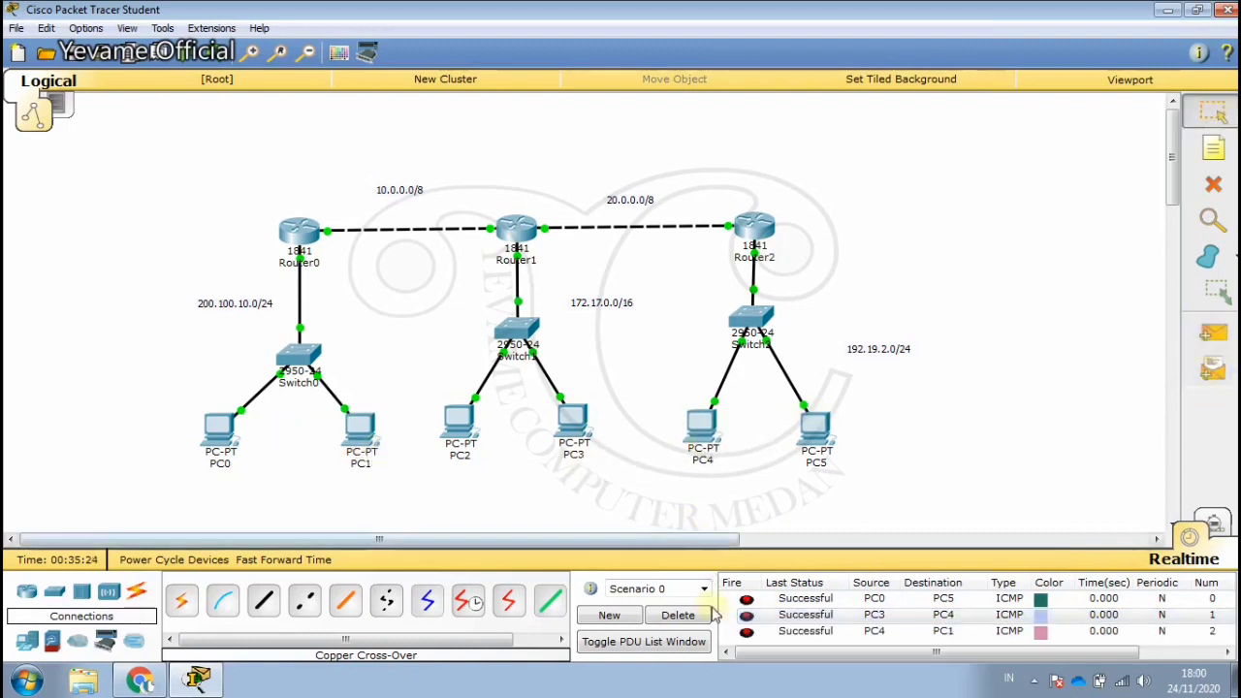
Step: Send a simple PDU from PC4 to PC0, check its status, and delete the scenario with its test PDUs
left_click(1212, 333)
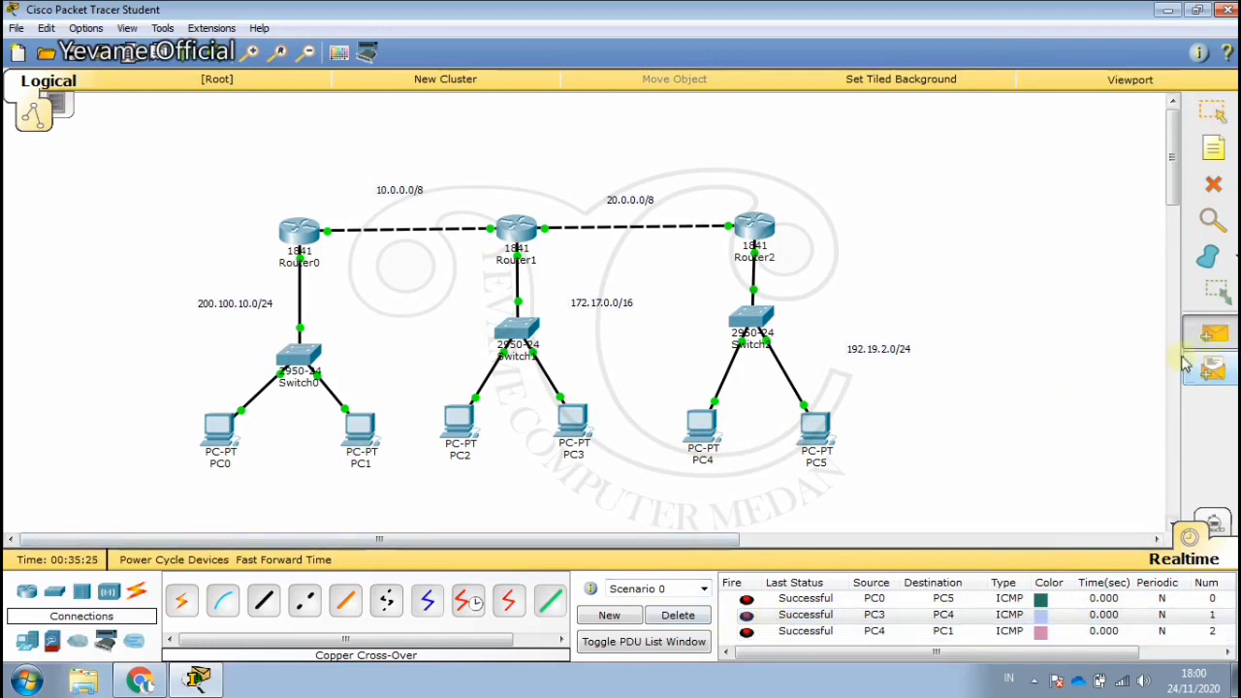
left_click(814, 441)
left_click(218, 429)
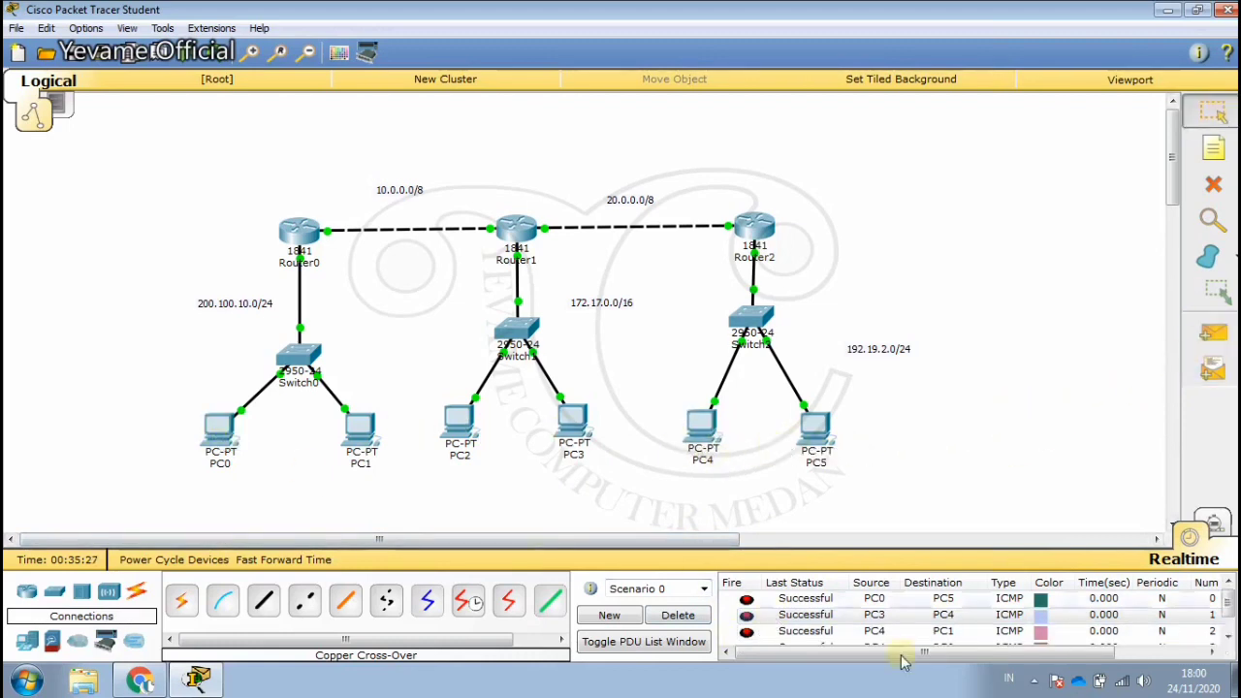
scroll(873, 623, "down", 1)
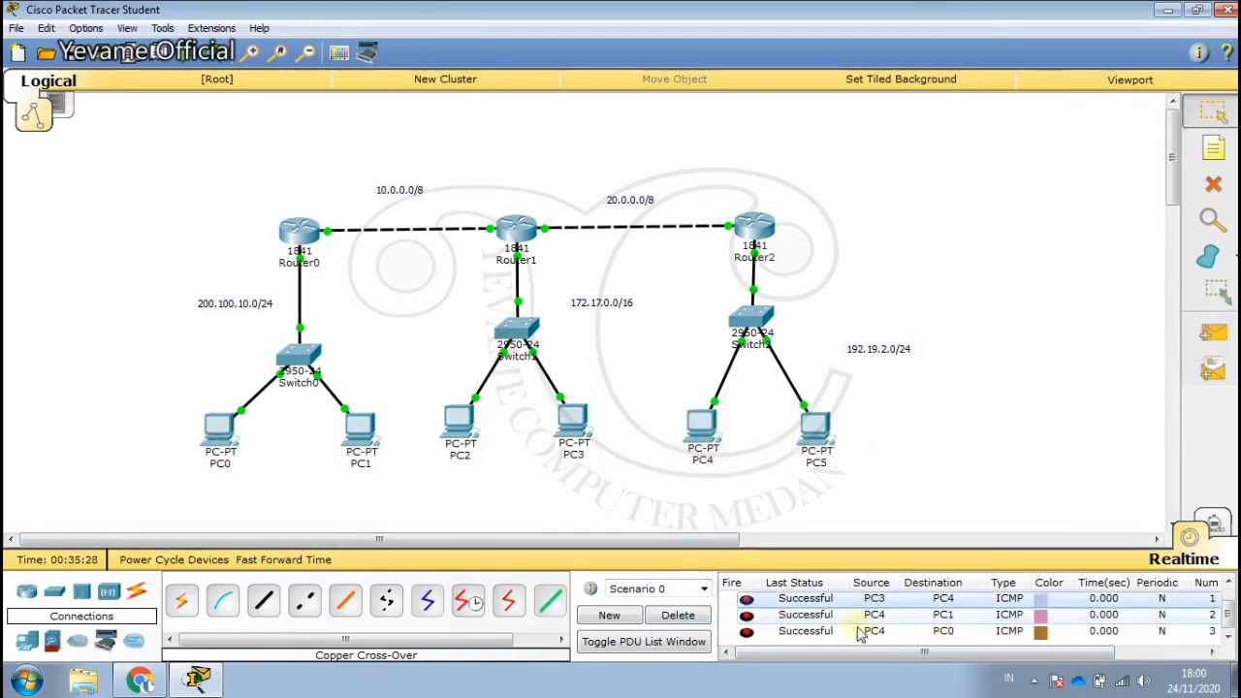
left_click(679, 616)
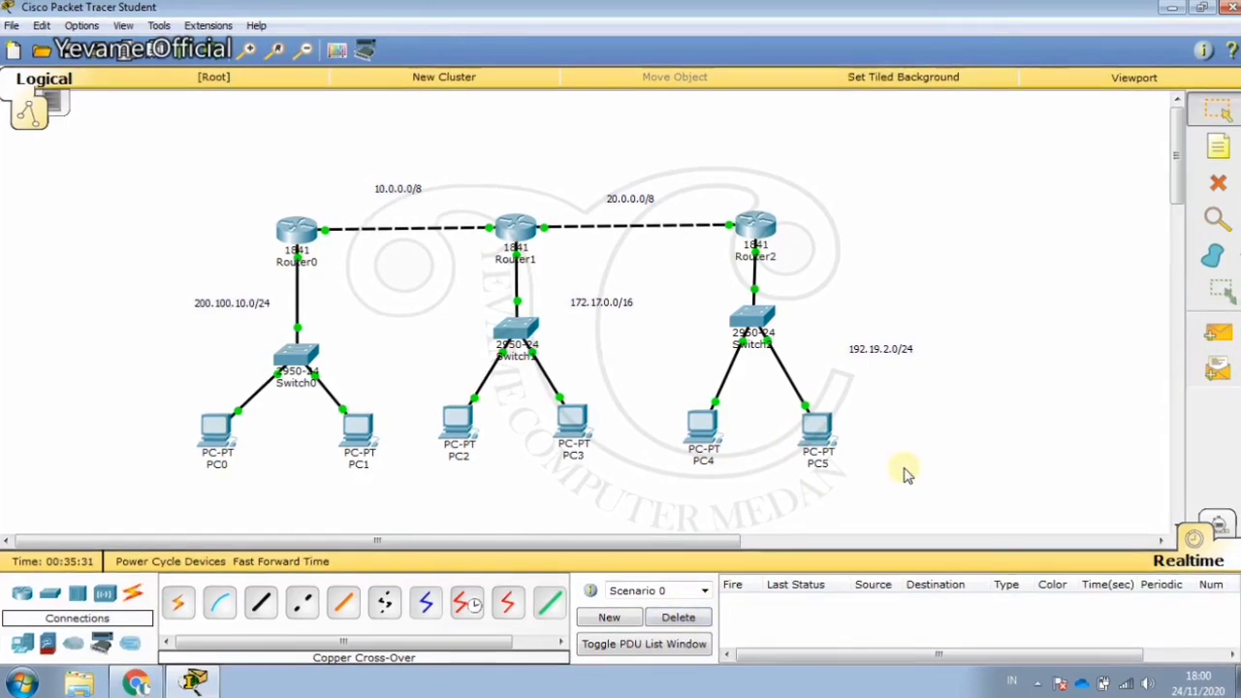